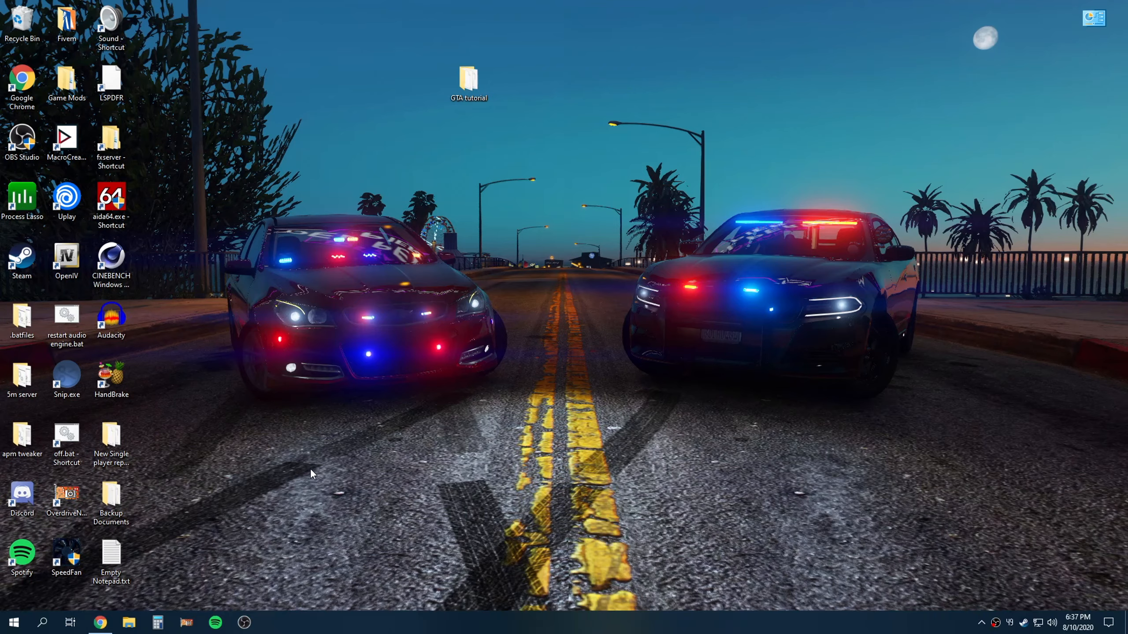
# Look over the OpenIV and 7-Zip download pages open in the browser, then minimize the browser
pyautogui.click(101, 623)
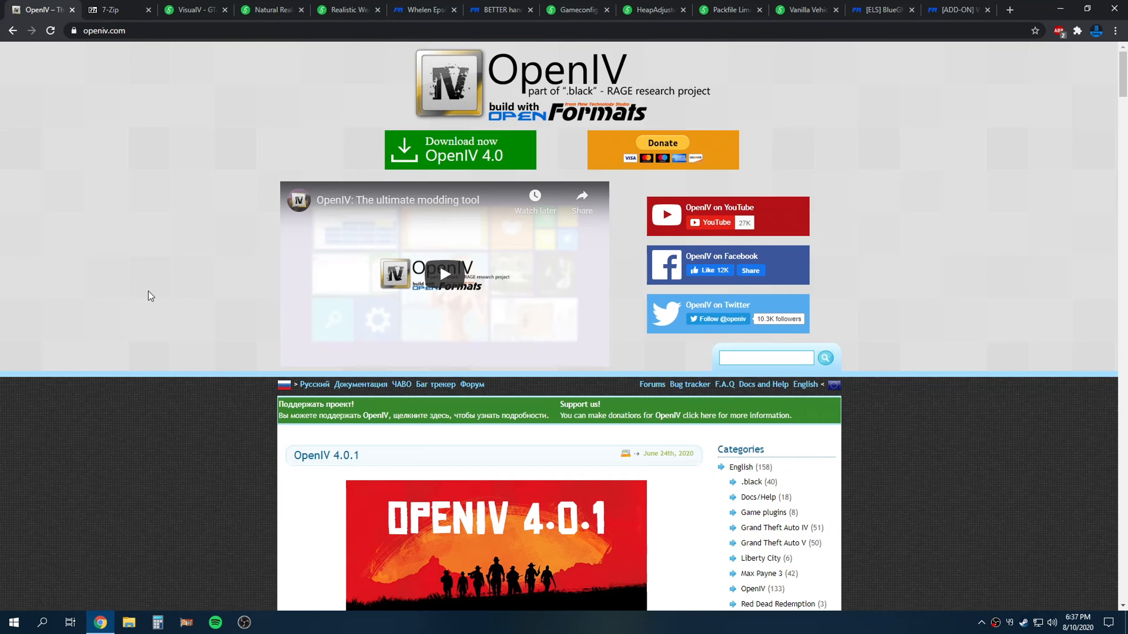
pyautogui.click(133, 11)
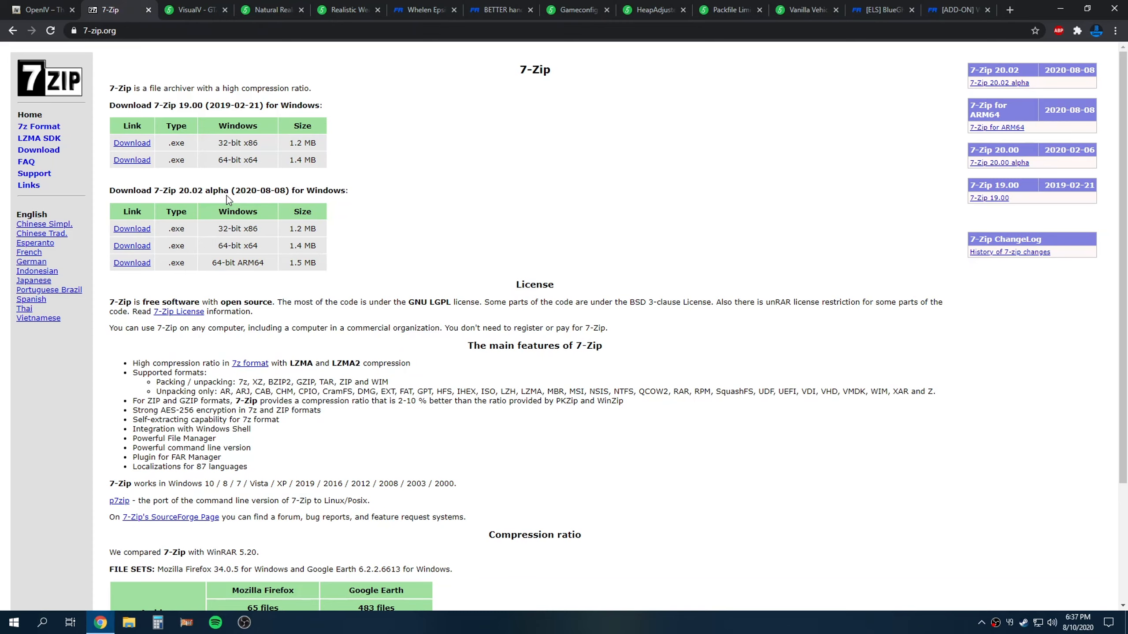
pyautogui.click(23, 3)
pyautogui.click(122, 4)
pyautogui.click(33, 5)
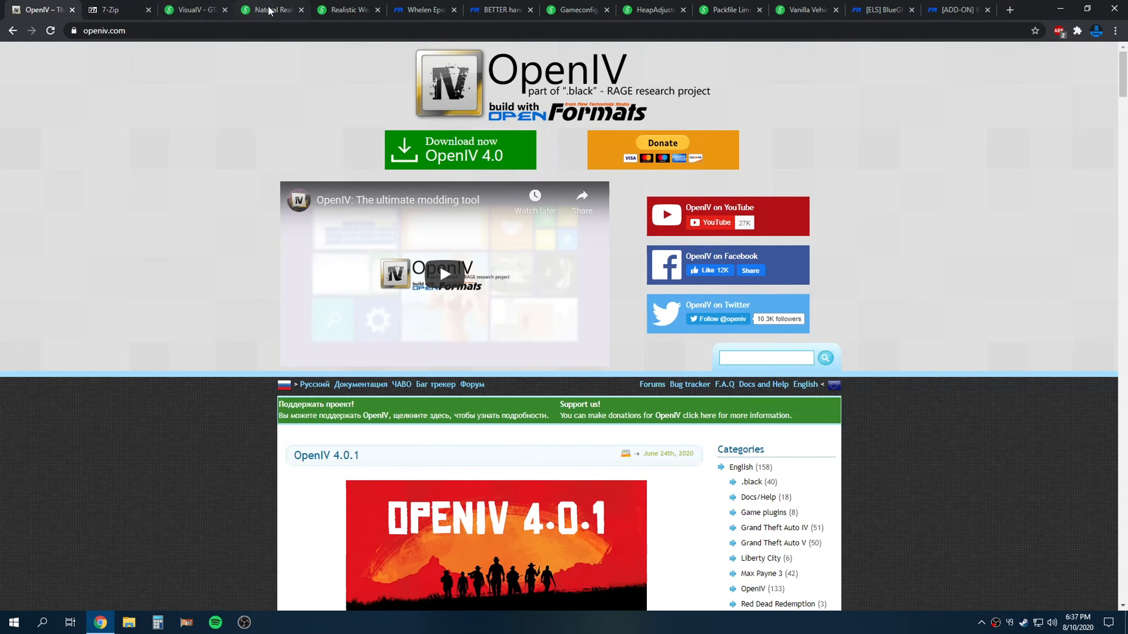
pyautogui.click(1059, 9)
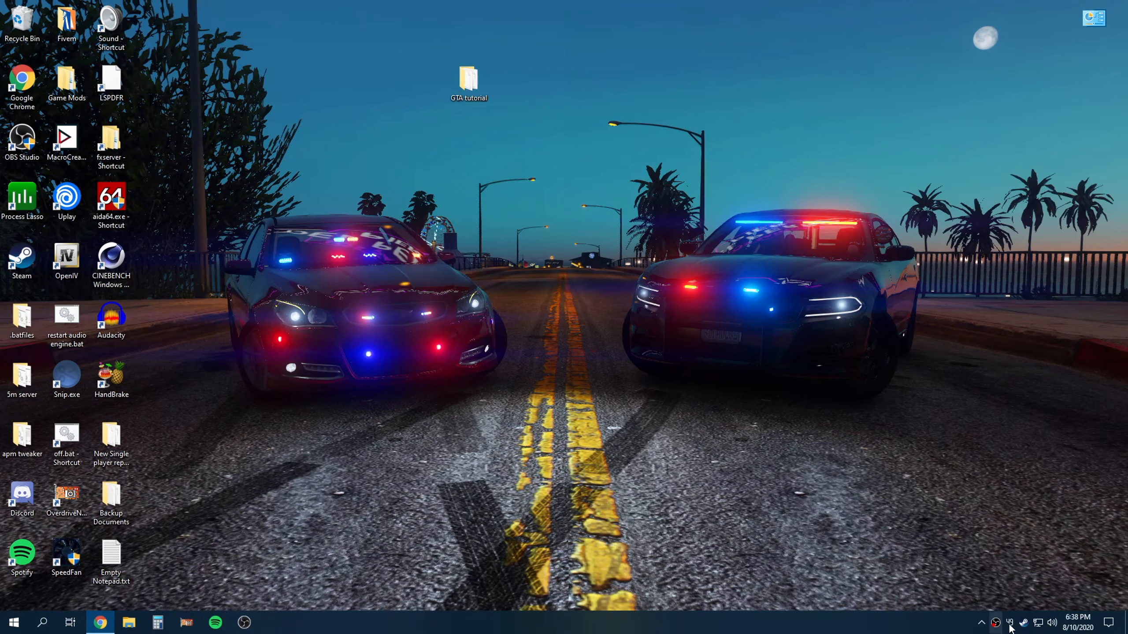
# Open the Steam library and browse the local files of Grand Theft Auto V
pyautogui.rightClick(1024, 623)
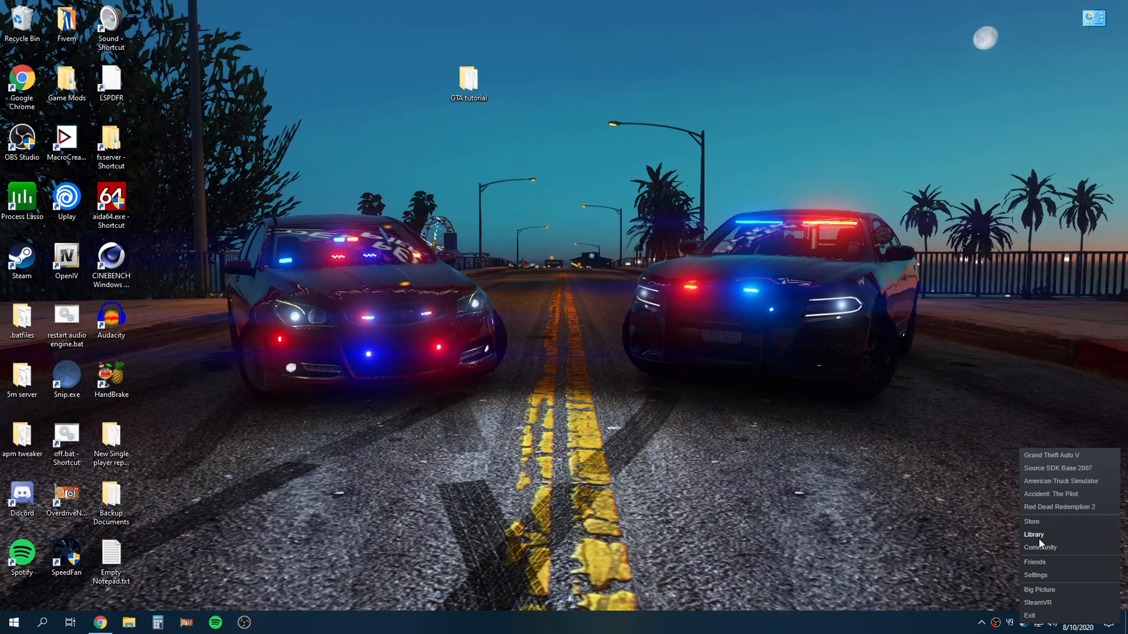
pyautogui.click(1039, 536)
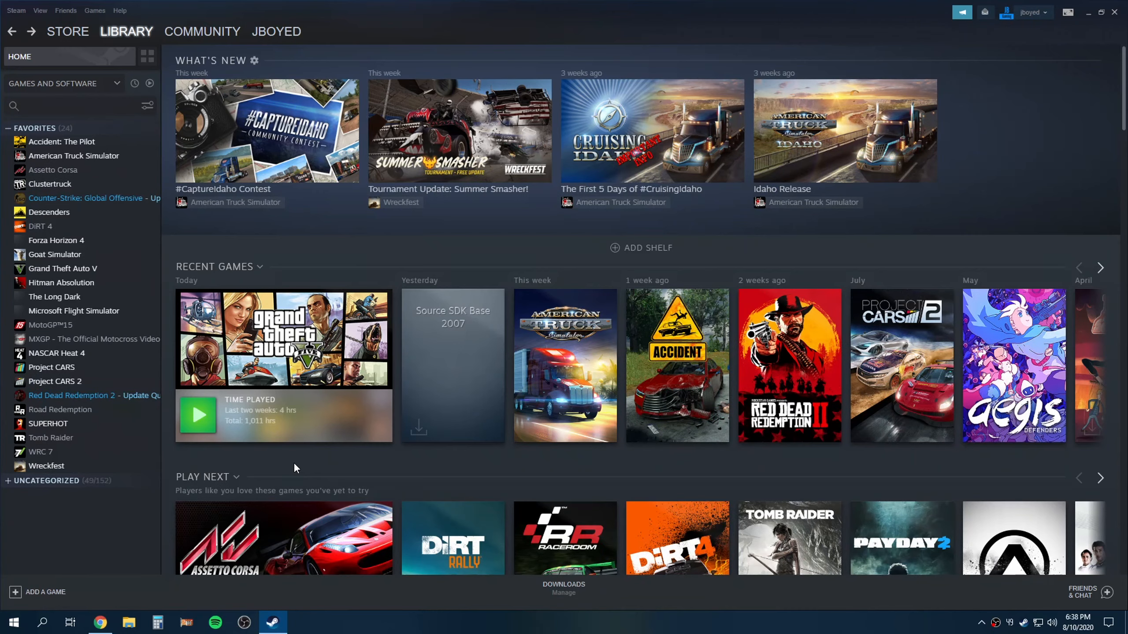
pyautogui.rightClick(279, 374)
pyautogui.moveTo(316, 439)
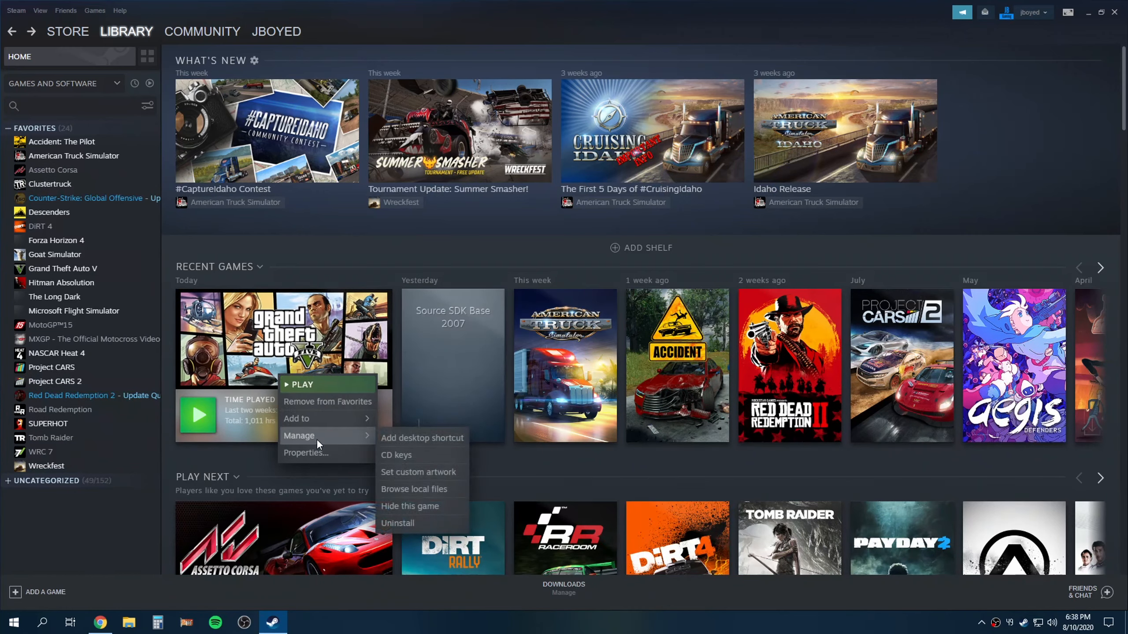
pyautogui.rightClick(74, 266)
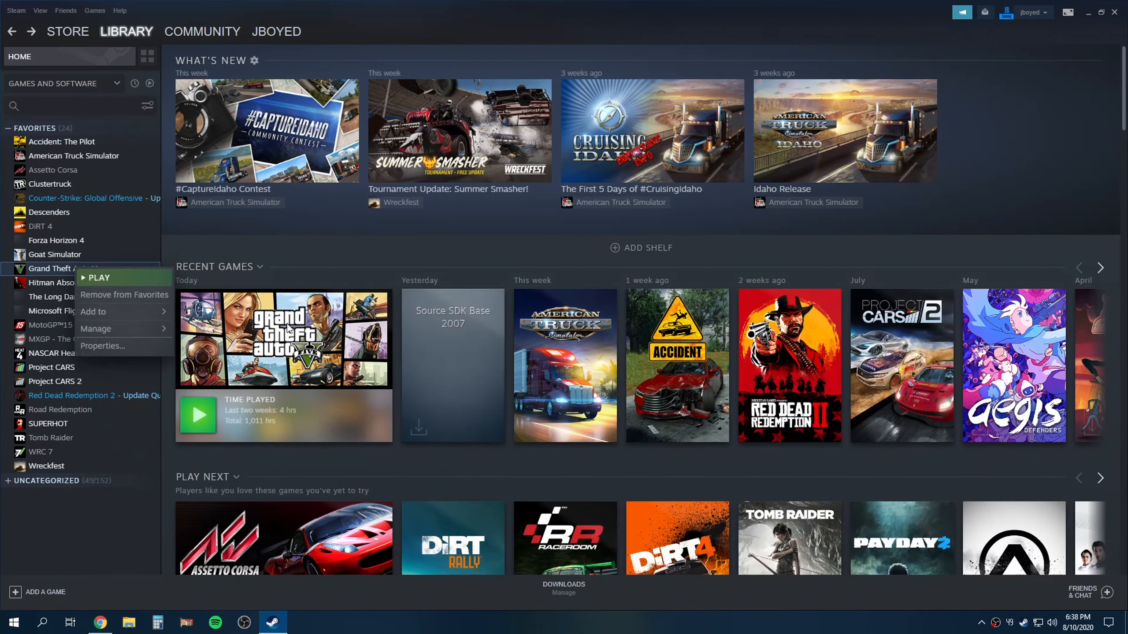
pyautogui.moveTo(125, 326)
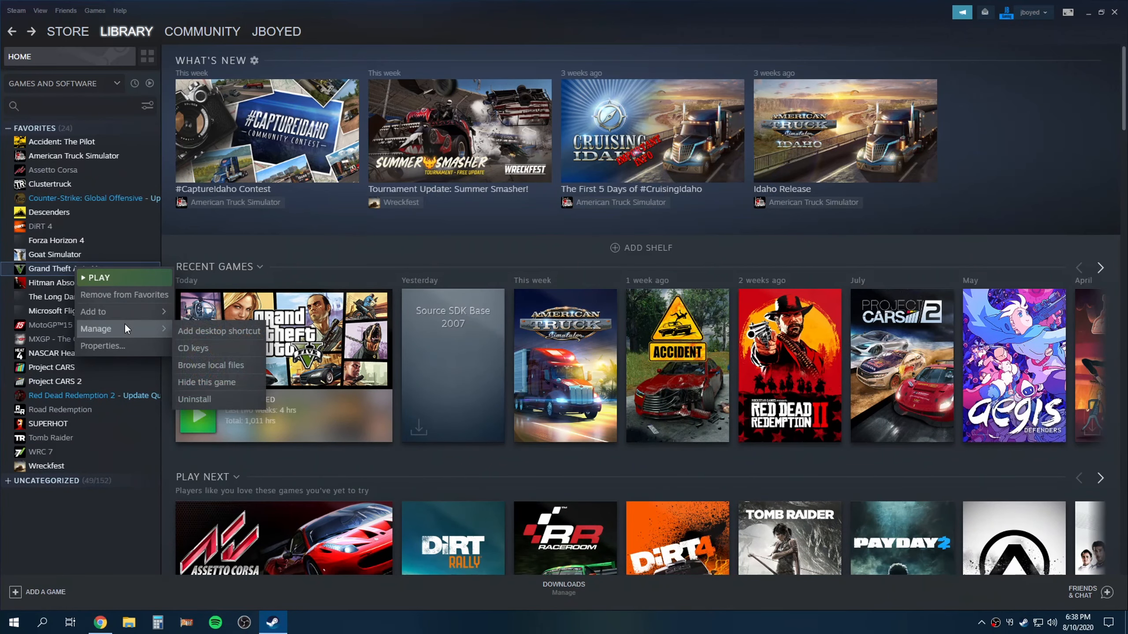
pyautogui.click(206, 365)
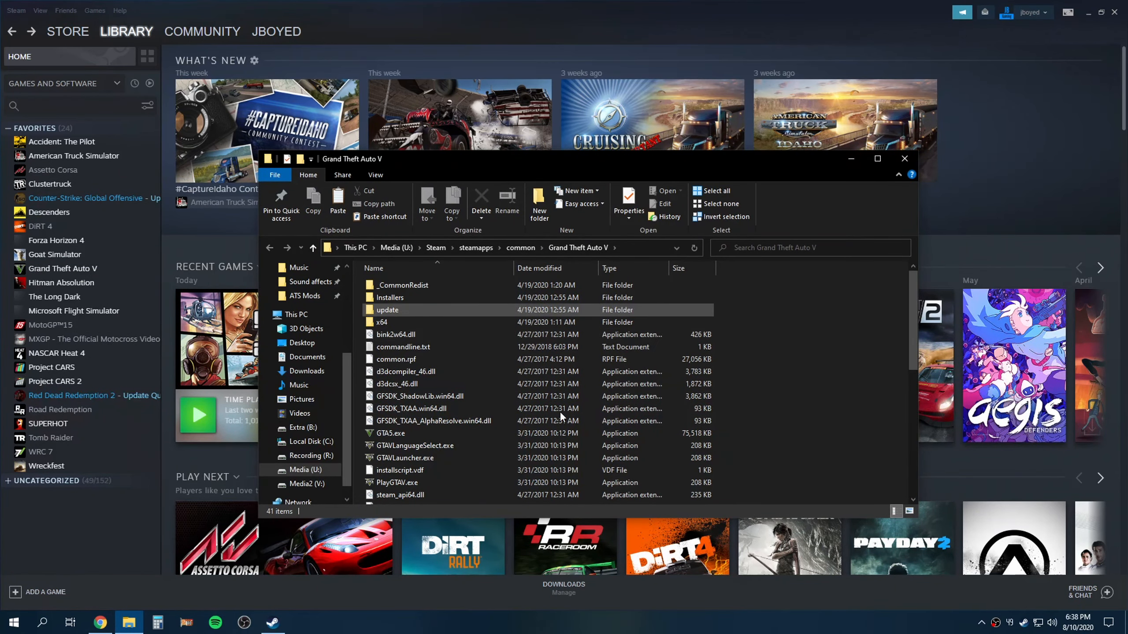
# Scroll through the Grand Theft Auto V install folder and go up to the steamapps common folder
pyautogui.click(1112, 18)
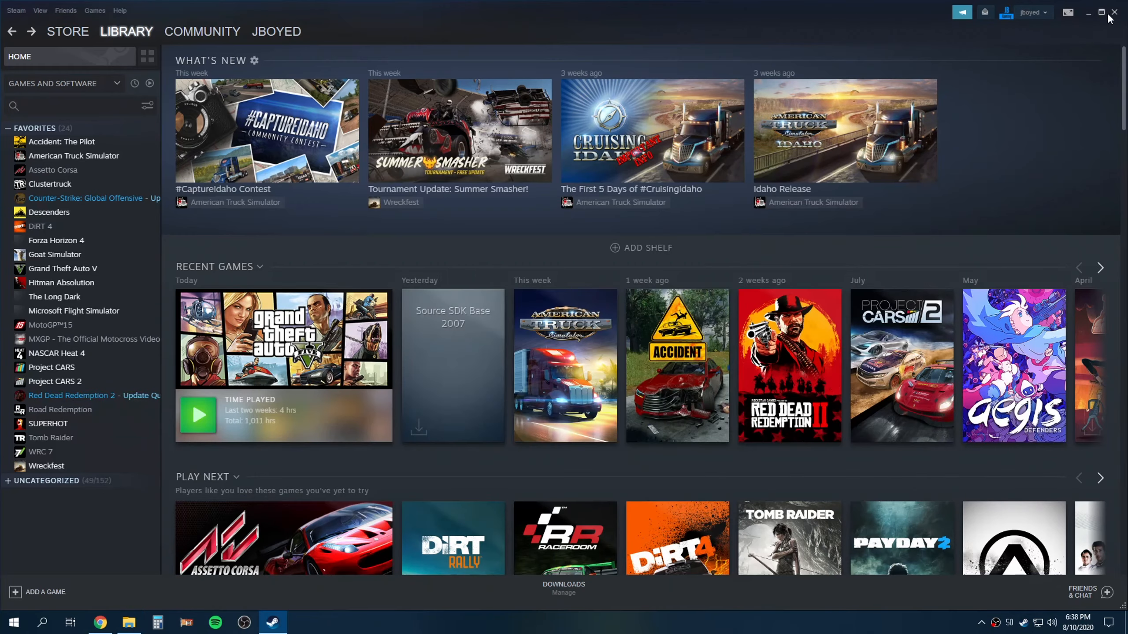
pyautogui.click(1112, 19)
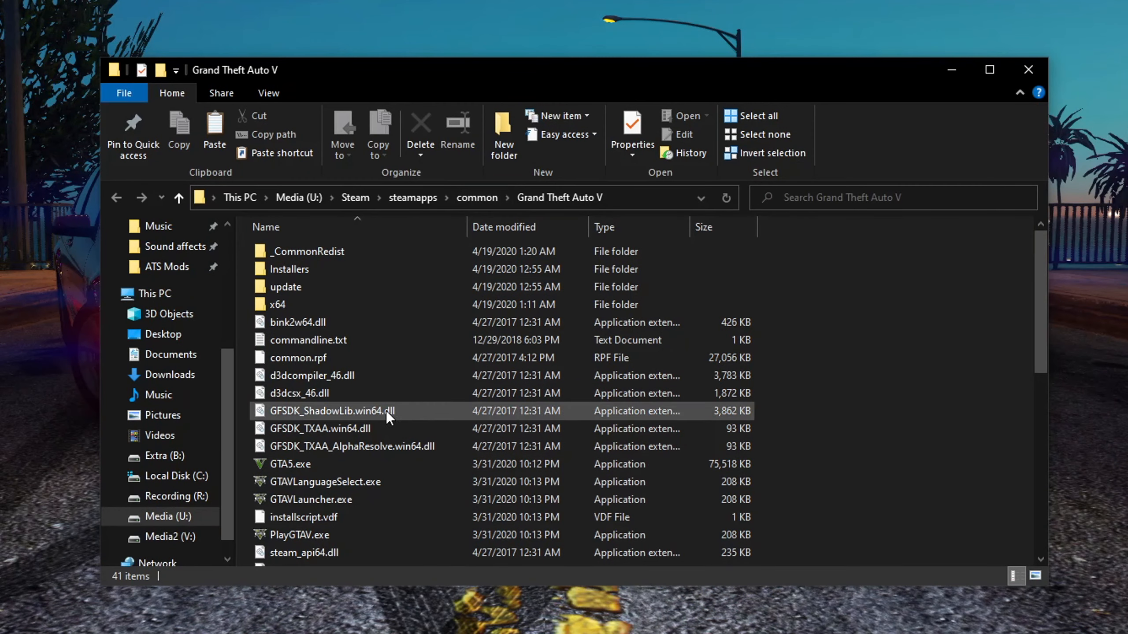
pyautogui.scroll(-4, 386, 411)
pyautogui.scroll(-4, 387, 415)
pyautogui.scroll(8, 389, 440)
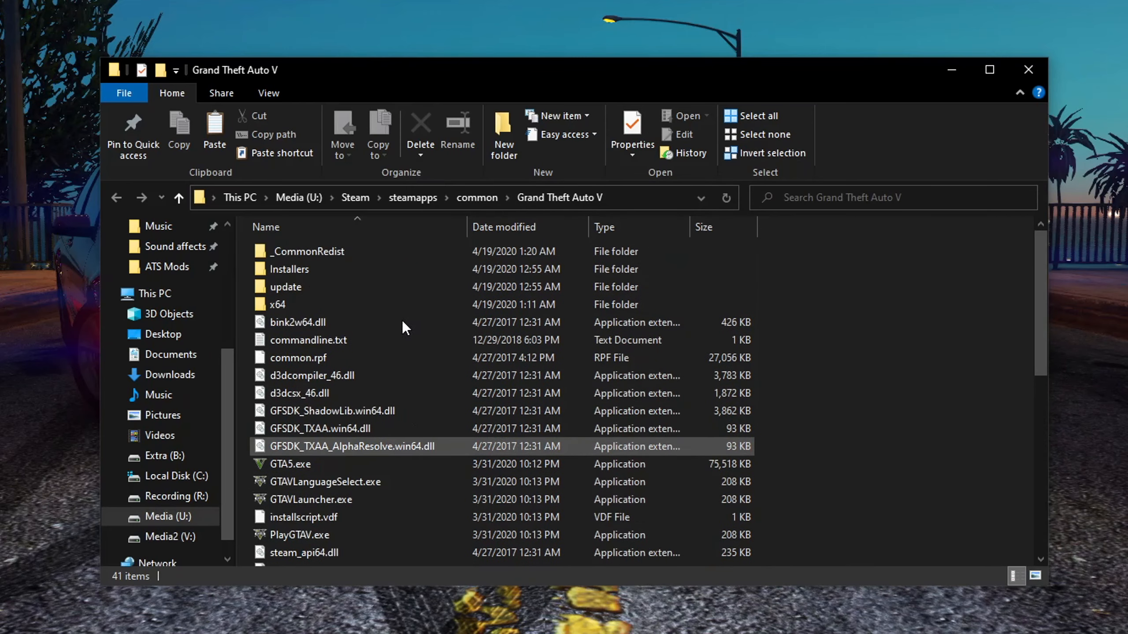
pyautogui.scroll(-8, 409, 458)
pyautogui.scroll(8, 402, 480)
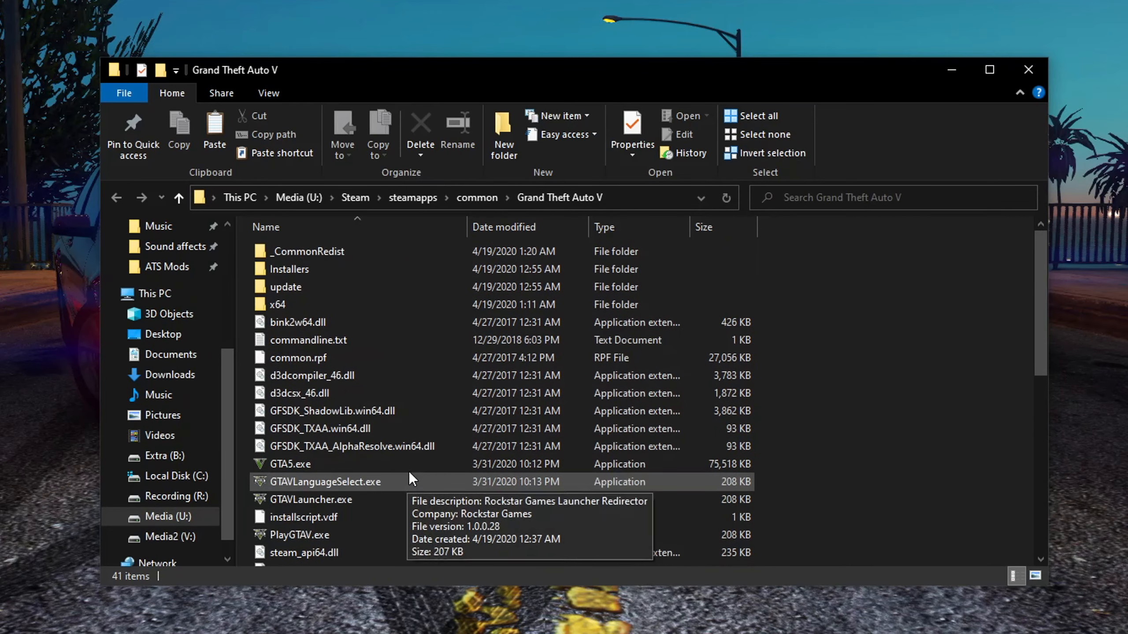
pyautogui.click(477, 196)
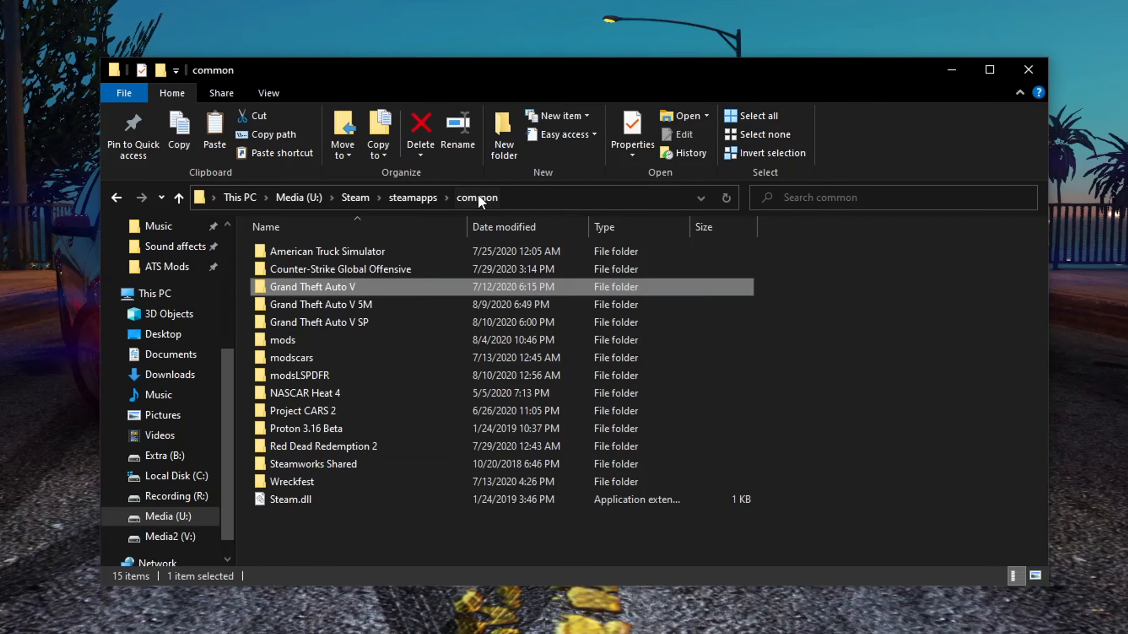
# Rename the Grand Theft Auto V folder to Grand Theft Auto V MP
pyautogui.moveTo(276, 294)
pyautogui.moveTo(351, 329)
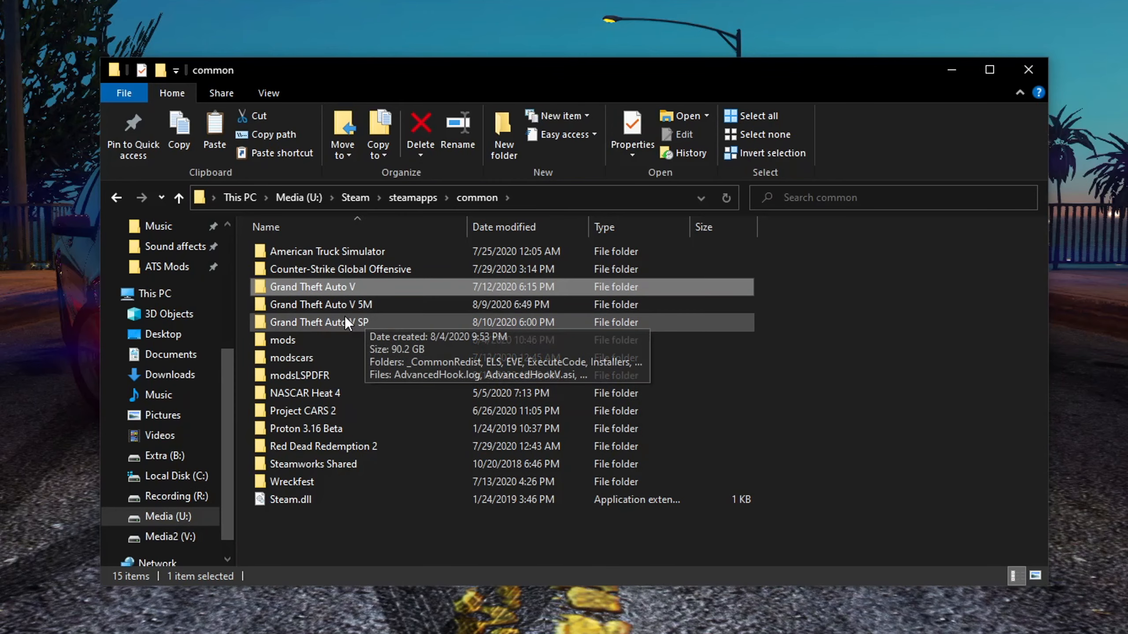
pyautogui.moveTo(340, 291)
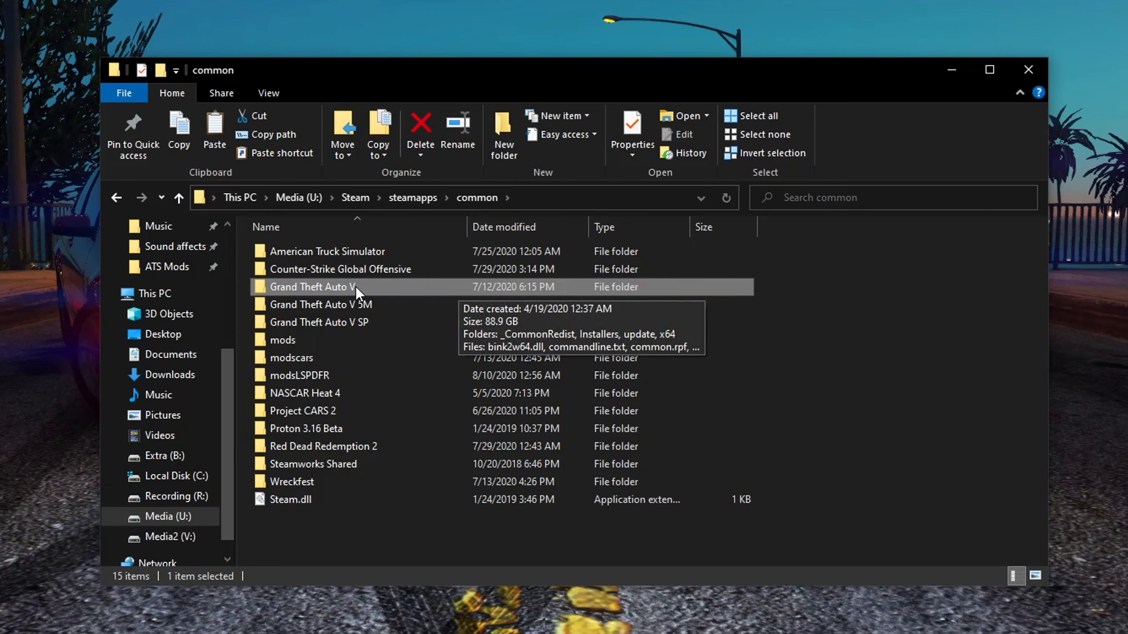
pyautogui.rightClick(356, 286)
pyautogui.click(326, 633)
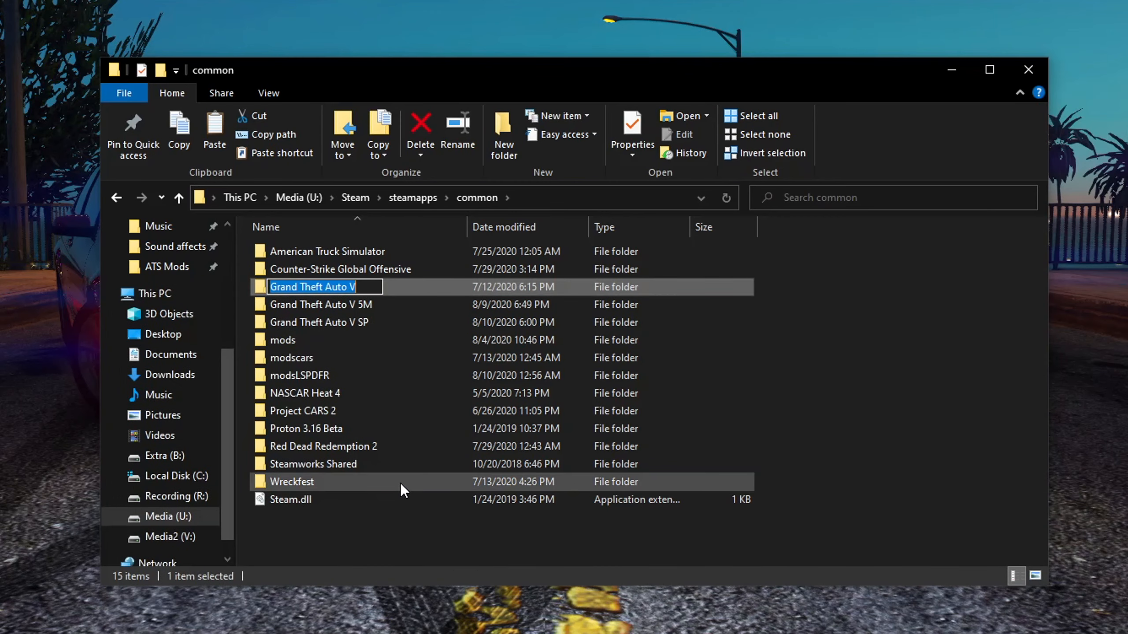
pyautogui.click(365, 288)
pyautogui.write('MP')
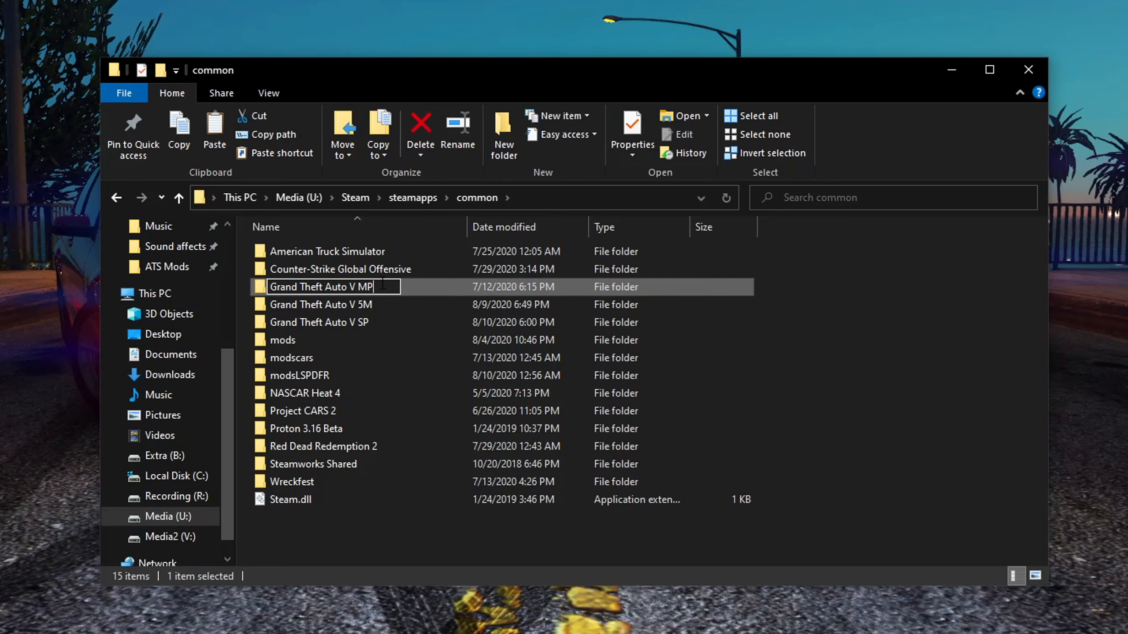
pyautogui.press('Return')
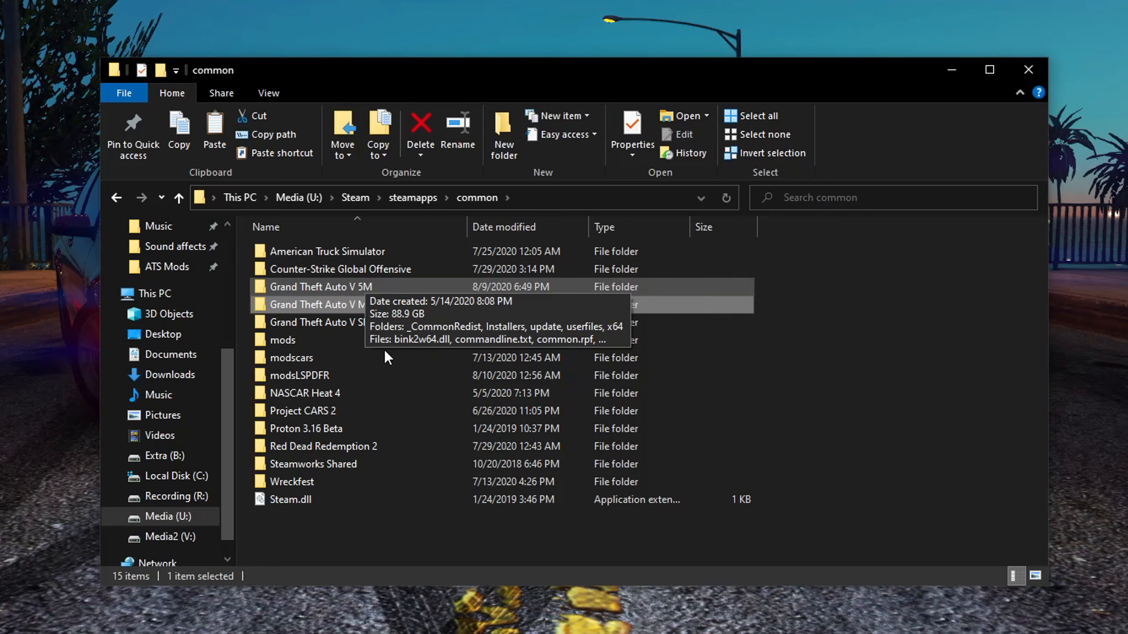
# Rename the Grand Theft Auto V SP folder to Grand Theft Auto V by removing the SP suffix
pyautogui.click(328, 317)
pyautogui.rightClick(327, 321)
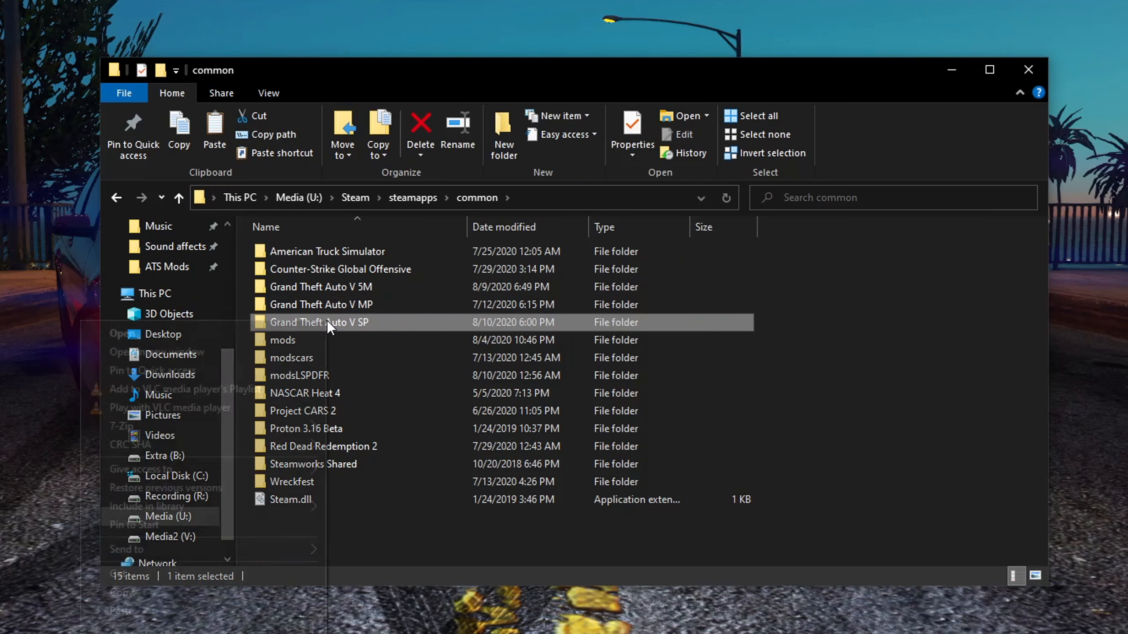
pyautogui.click(204, 633)
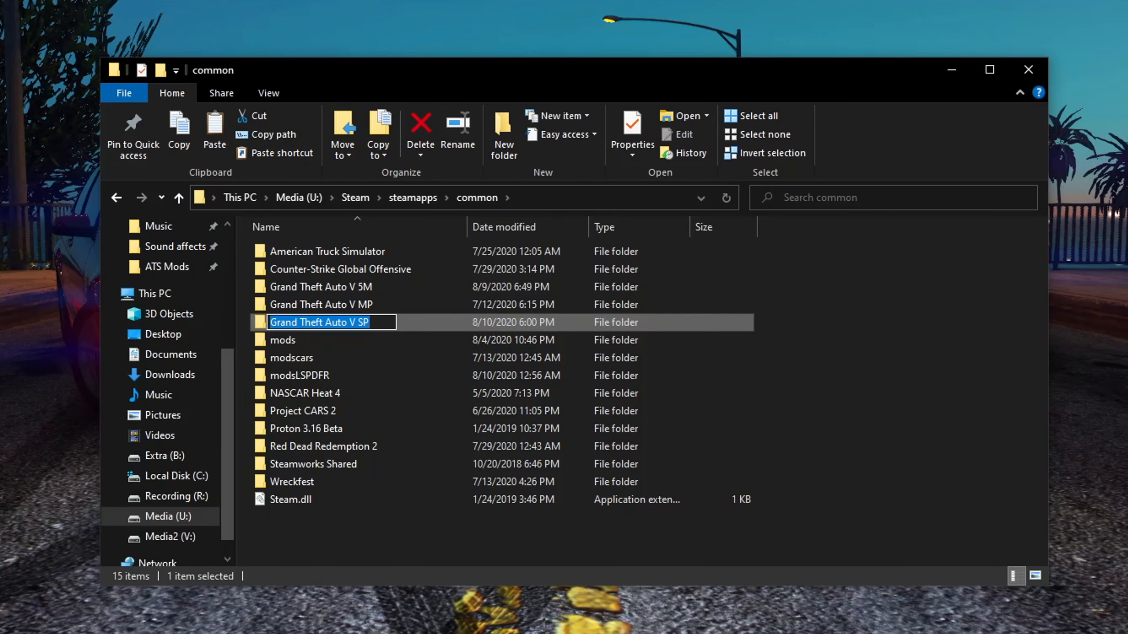
pyautogui.press('End')
pyautogui.press('BackSpace')
pyautogui.press('BackSpace')
pyautogui.press('BackSpace')
pyautogui.press('Return')
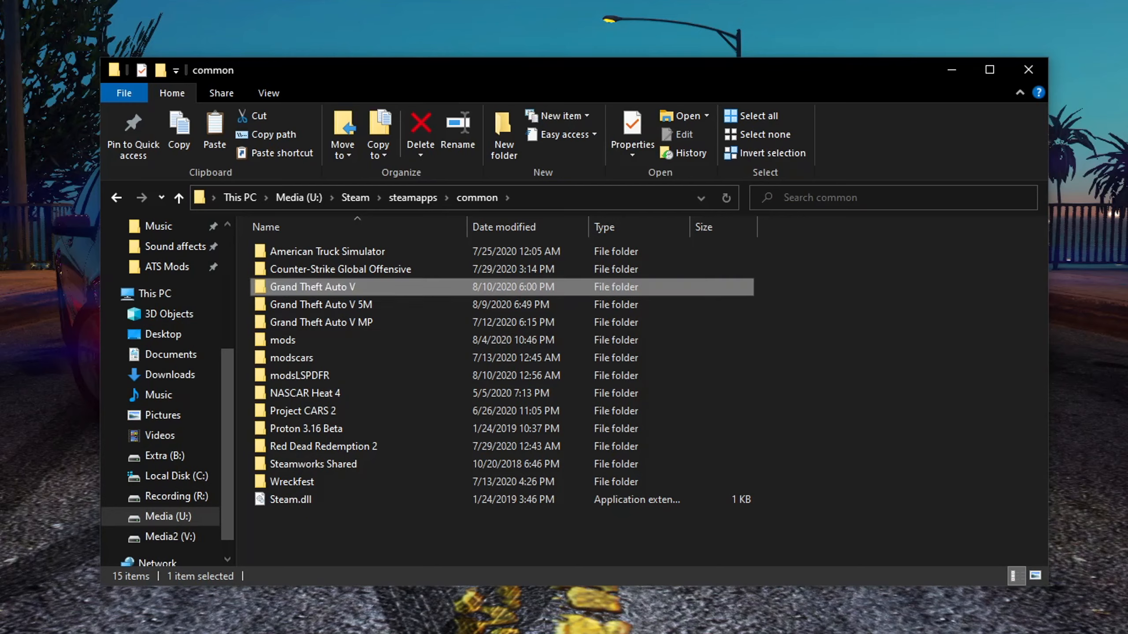
# Open the renamed Grand Theft Auto V folder and scroll through its files
pyautogui.press('Return')
pyautogui.scroll(-20, 349, 360)
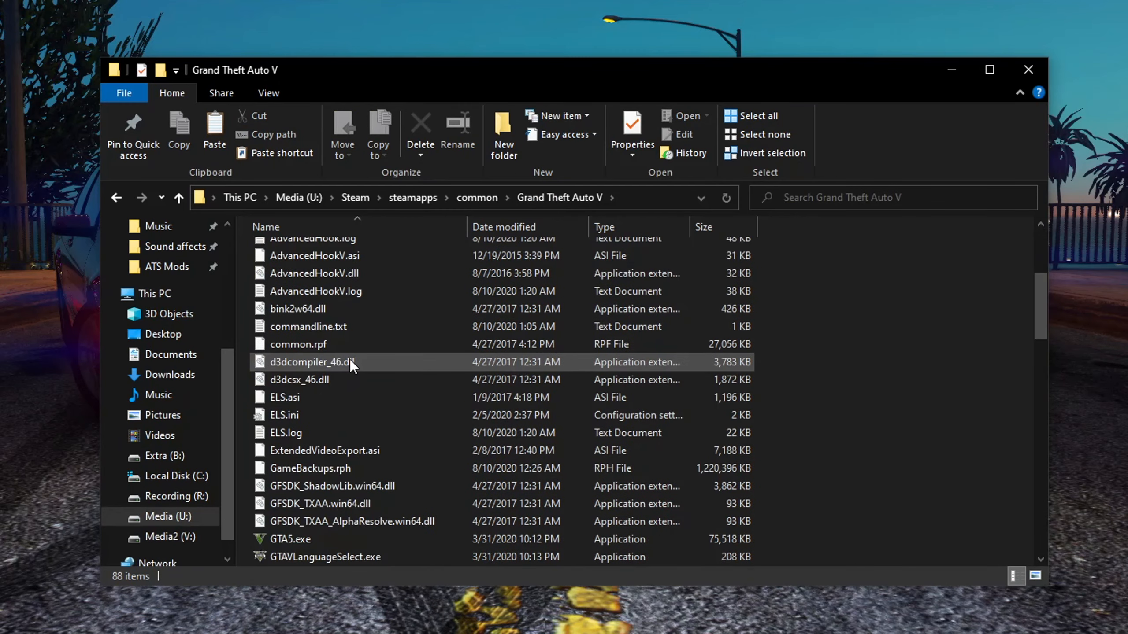
pyautogui.scroll(20, 346, 415)
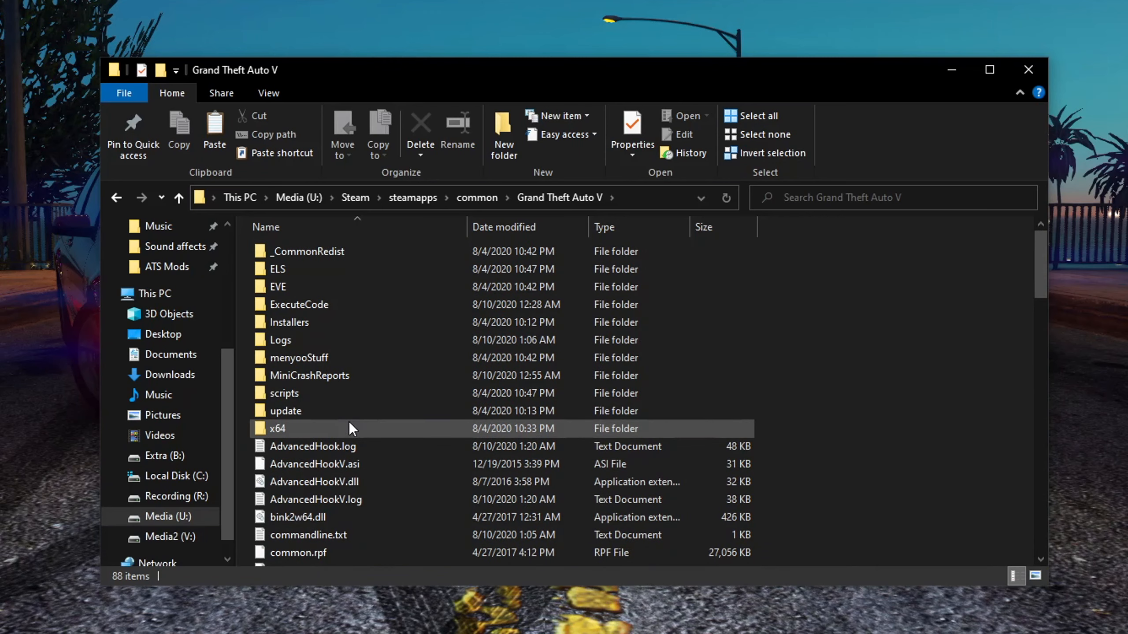
pyautogui.scroll(-20, 348, 422)
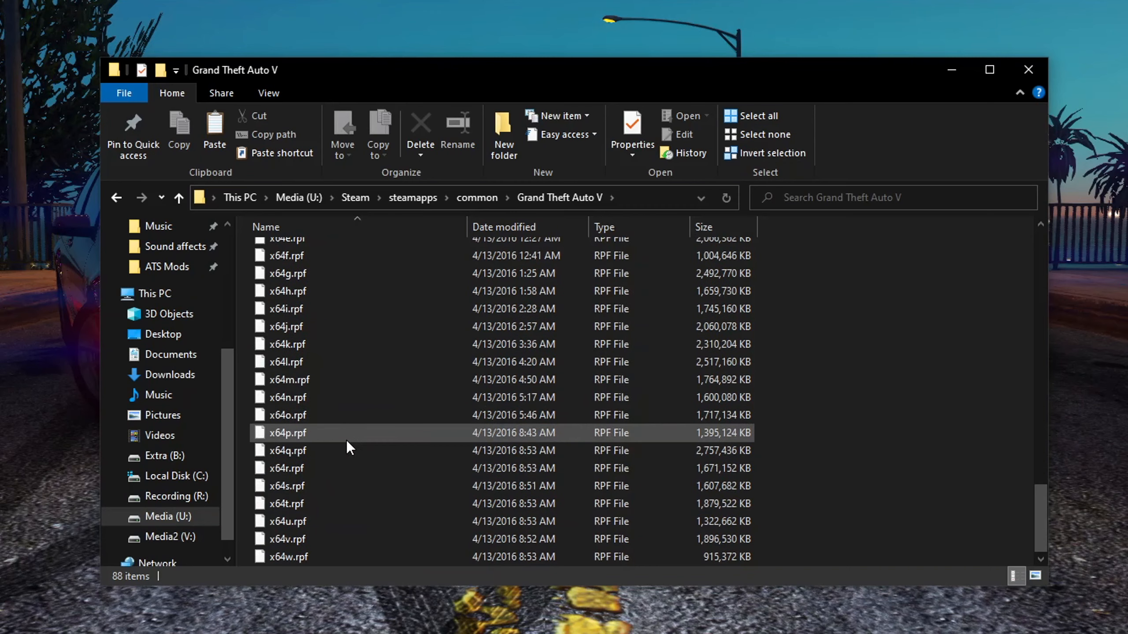
pyautogui.scroll(15, 346, 440)
pyautogui.scroll(3, 346, 441)
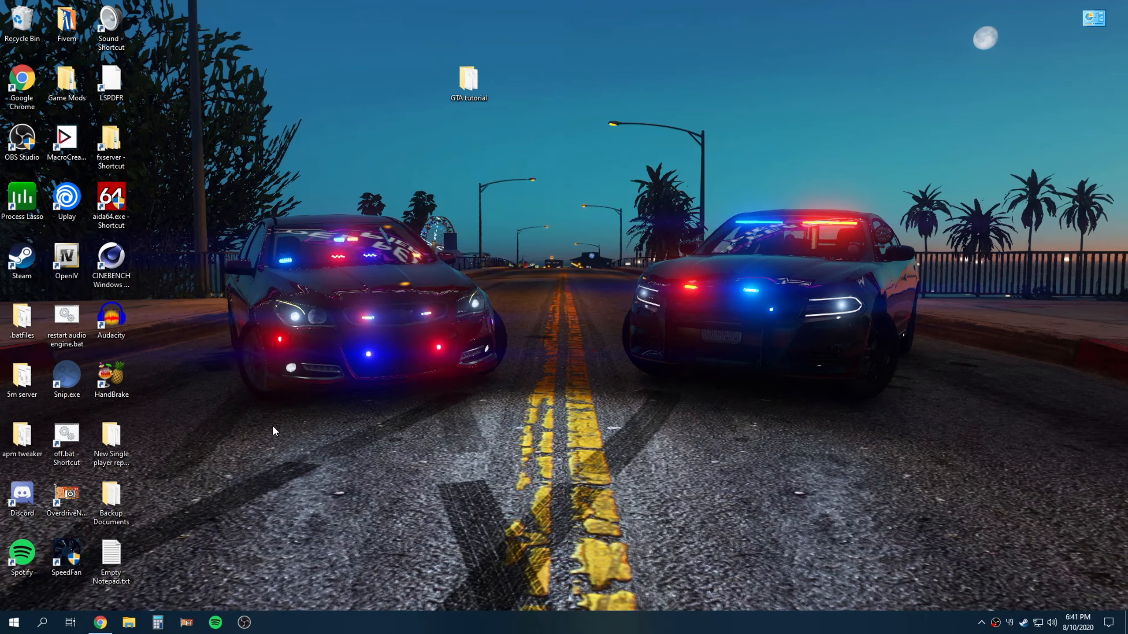
# Launch OpenIV, open the ASI Manager for GTA V and install the ASI Loader
pyautogui.click(75, 267)
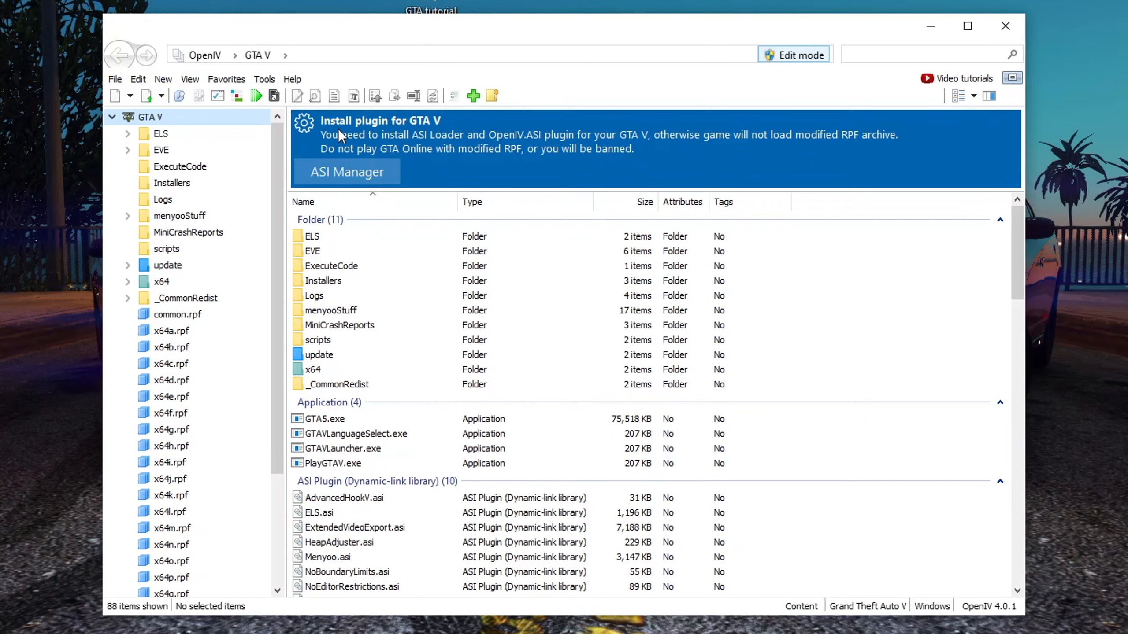
pyautogui.click(358, 171)
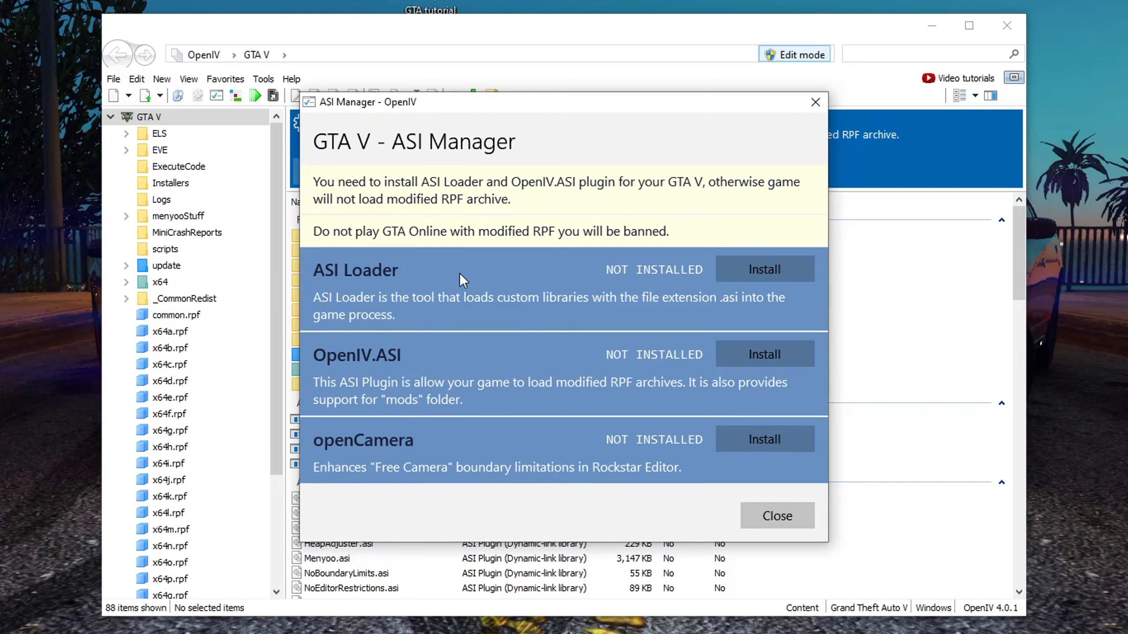
pyautogui.click(768, 271)
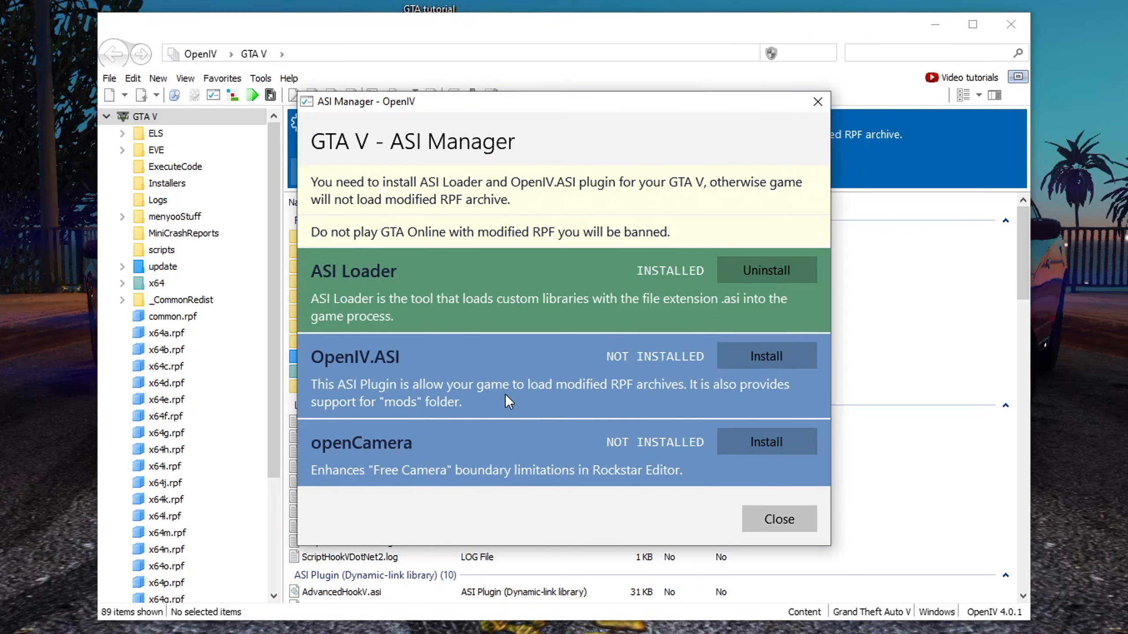
# Install the OpenIV.ASI plugin and agree to create the mods folder
pyautogui.click(770, 357)
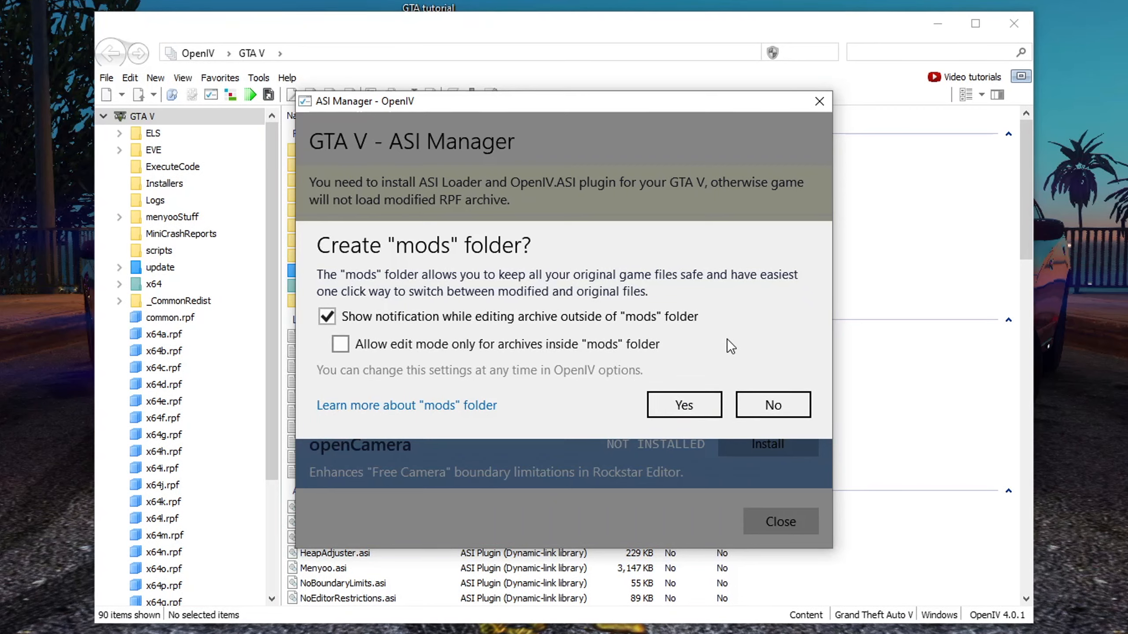
pyautogui.click(680, 408)
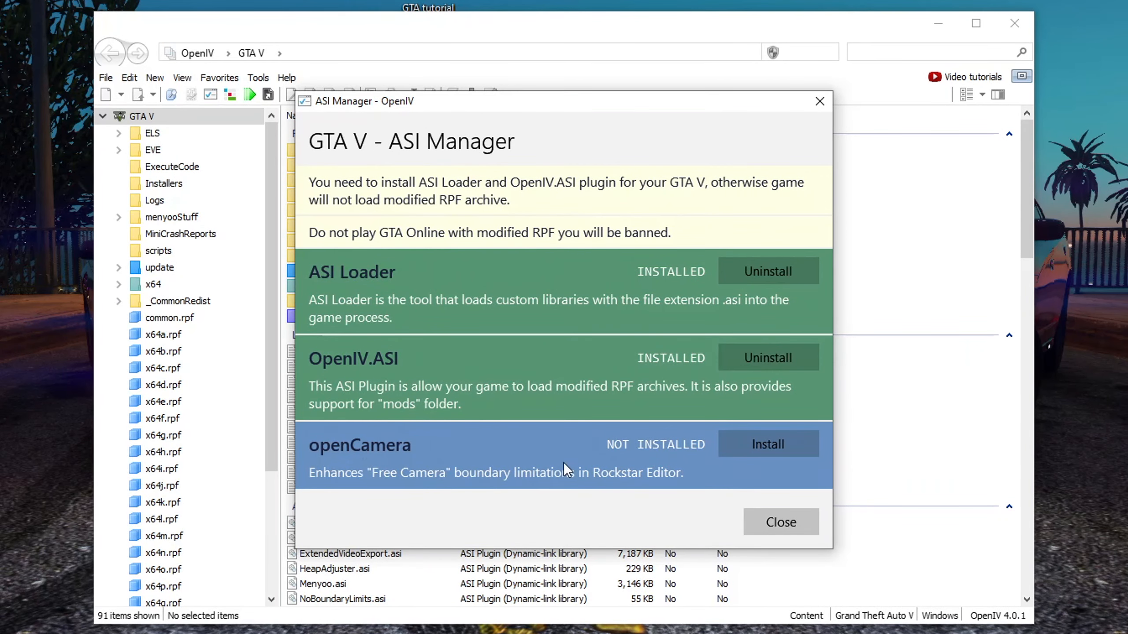
# Install openCamera and close the ASI Manager
pyautogui.click(760, 447)
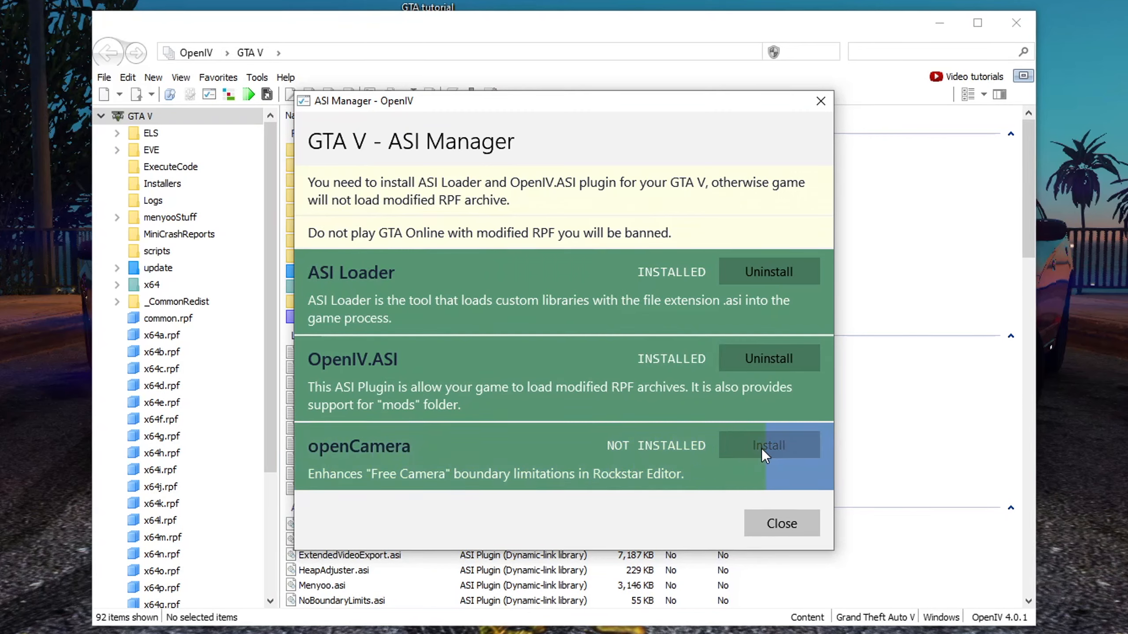
pyautogui.click(786, 513)
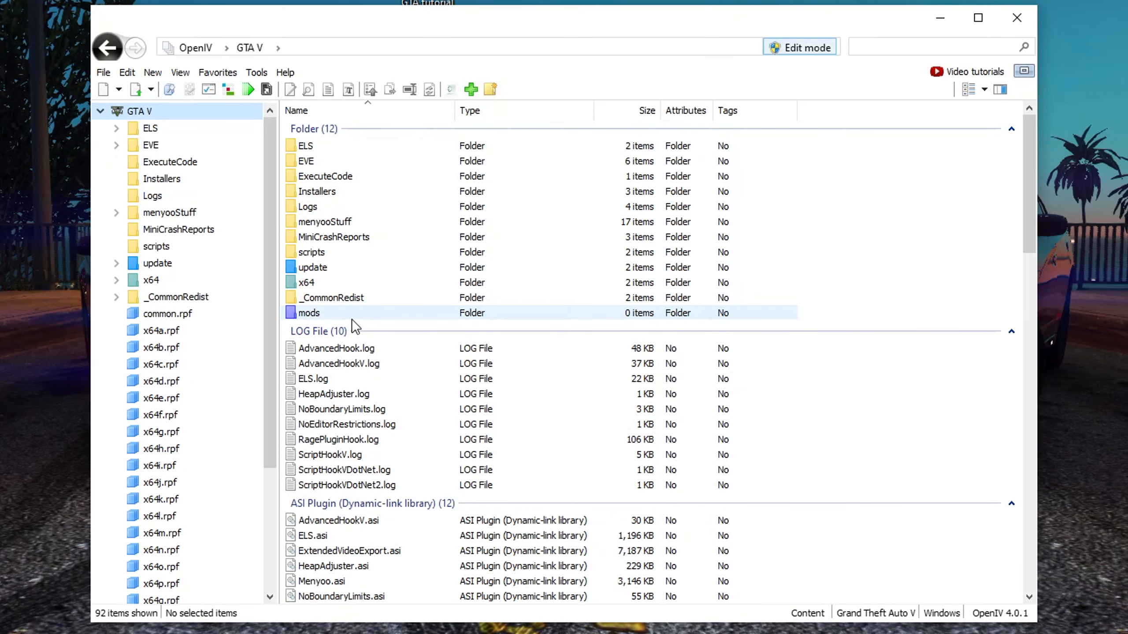
# Examine the new mods folder and the update folder in the GTA V root, then select the update folder
pyautogui.doubleClick(324, 312)
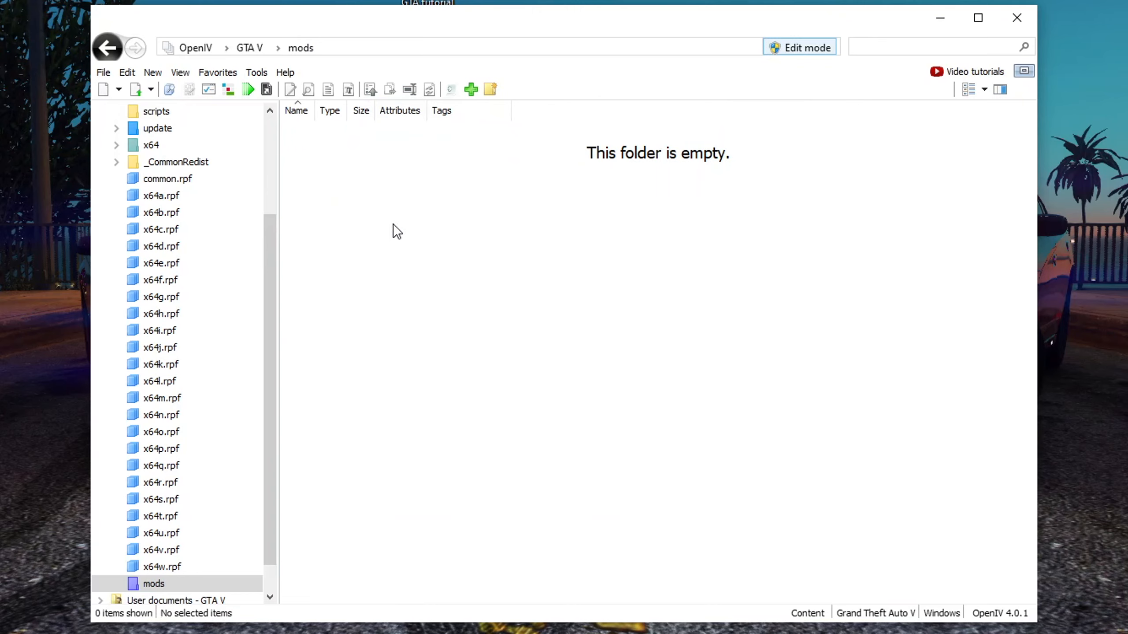
pyautogui.click(246, 43)
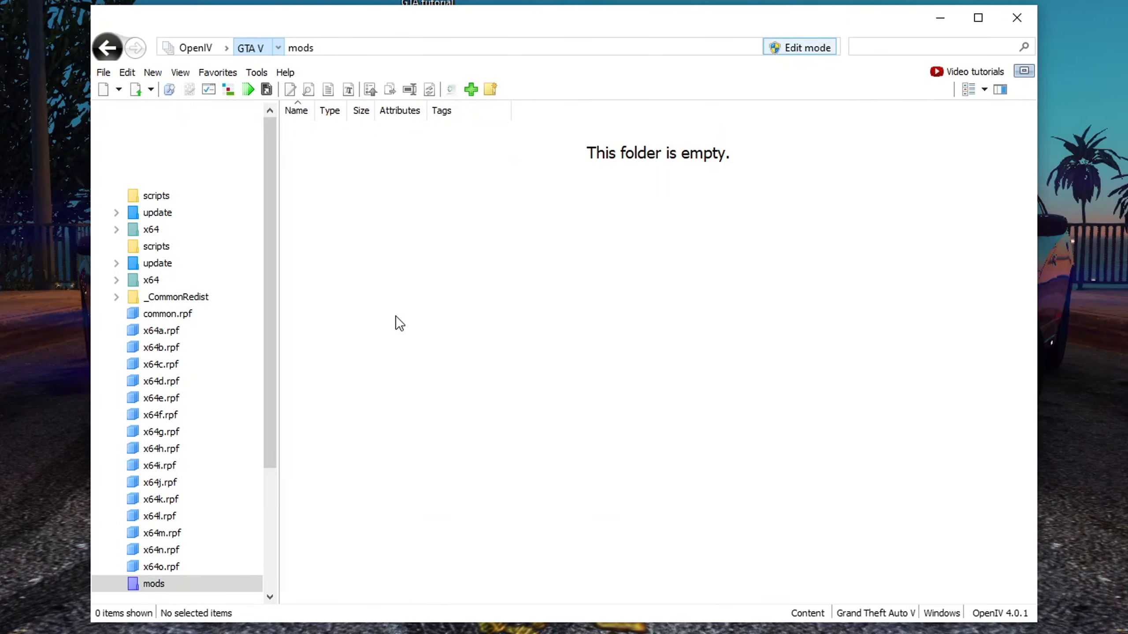
pyautogui.click(253, 49)
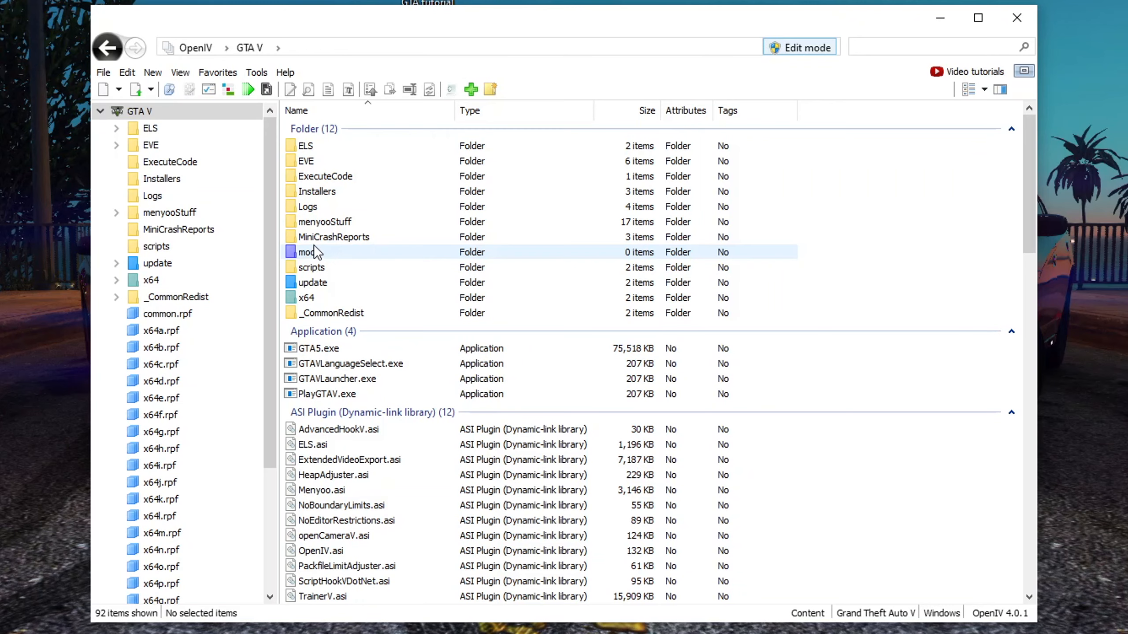
pyautogui.doubleClick(339, 287)
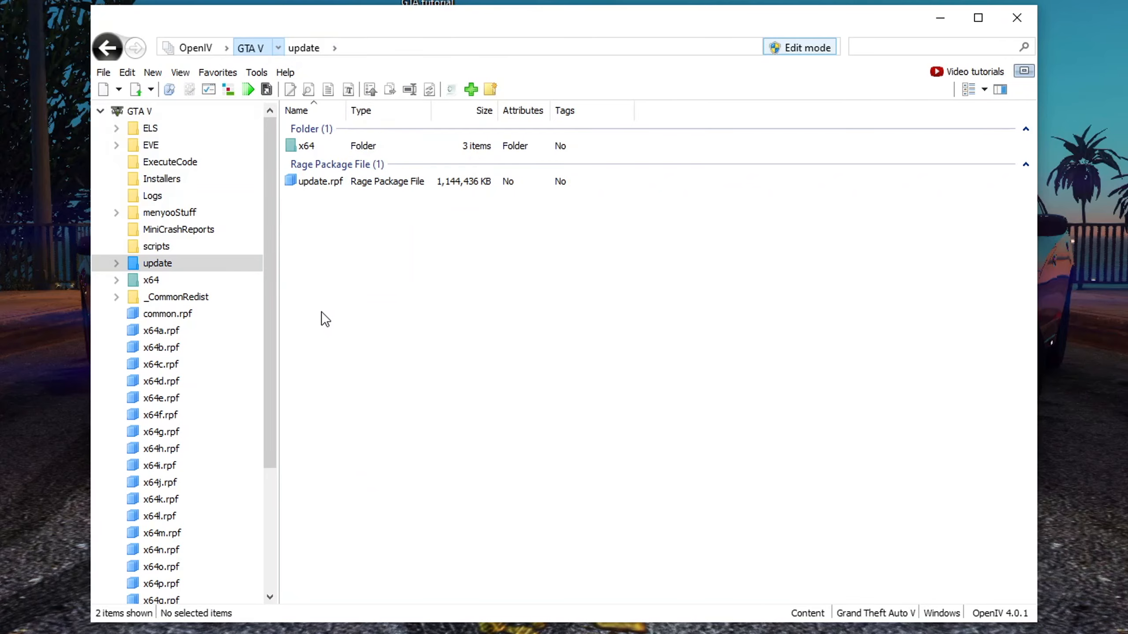
pyautogui.press('BackSpace')
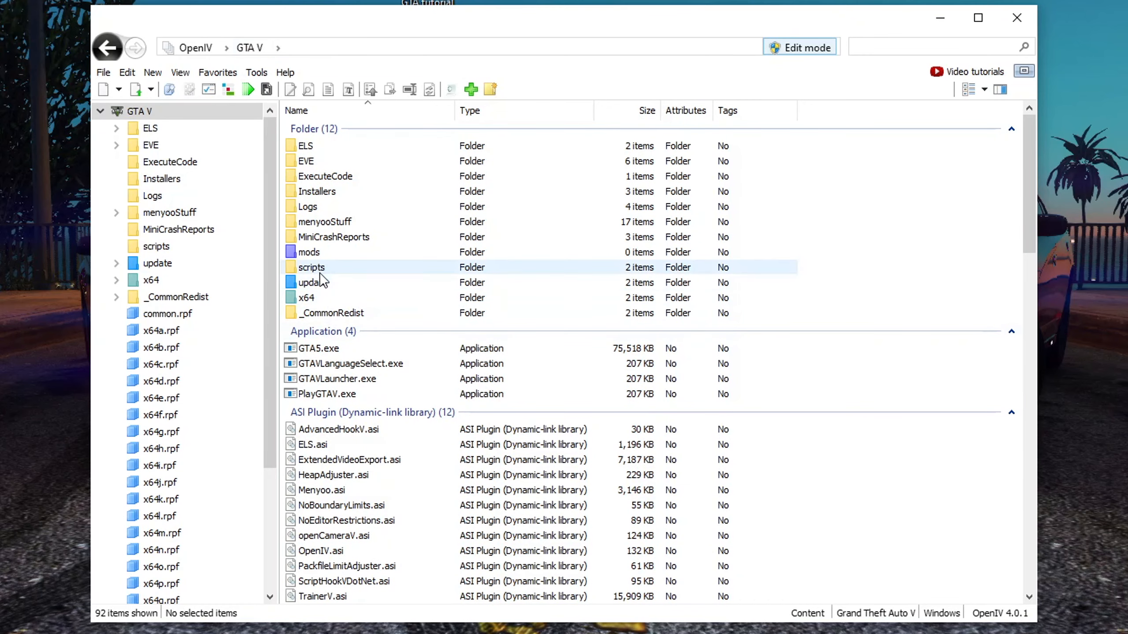
pyautogui.click(326, 282)
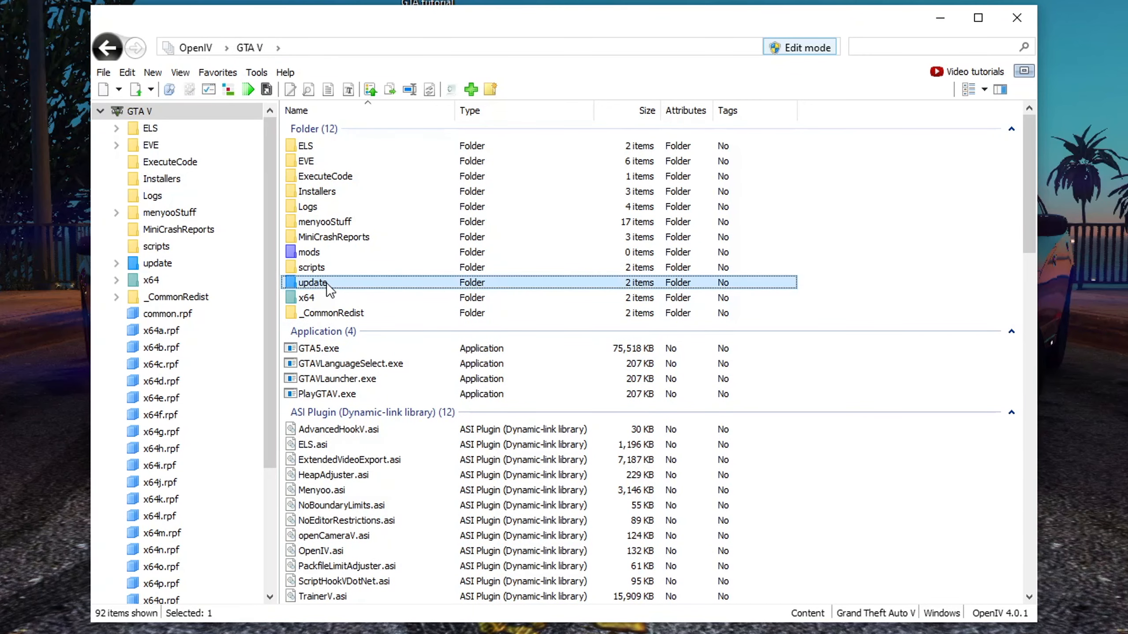
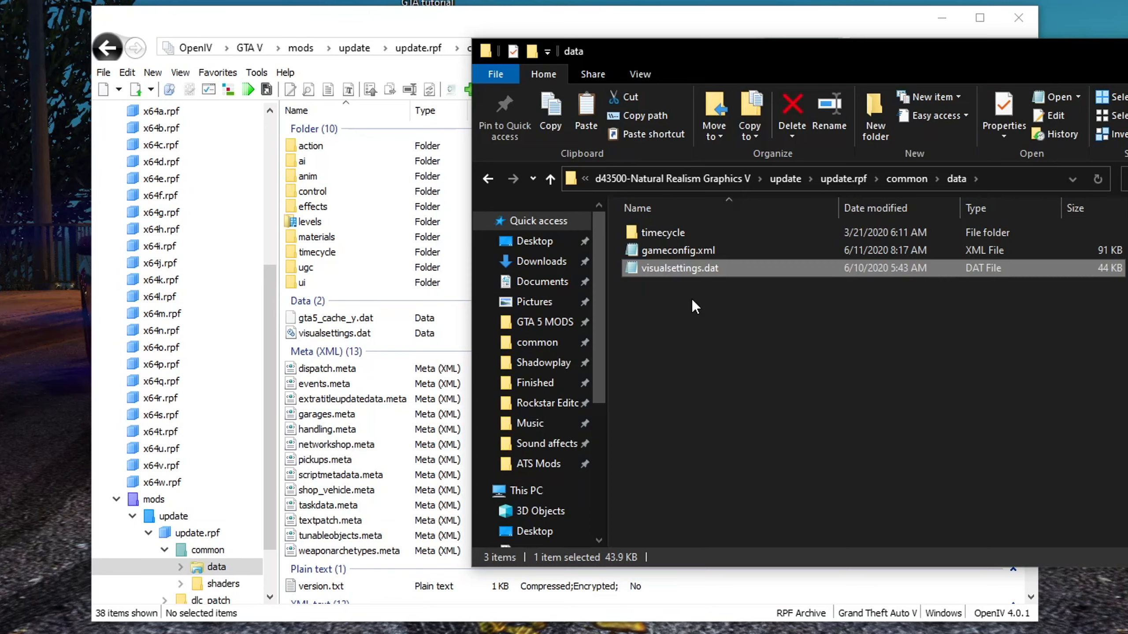
# Select the Natural Realism mod's data files in Explorer and turn on Edit mode in OpenIV
pyautogui.keyDown('ctrl'); pyautogui.click(677, 225); pyautogui.keyUp('ctrl')
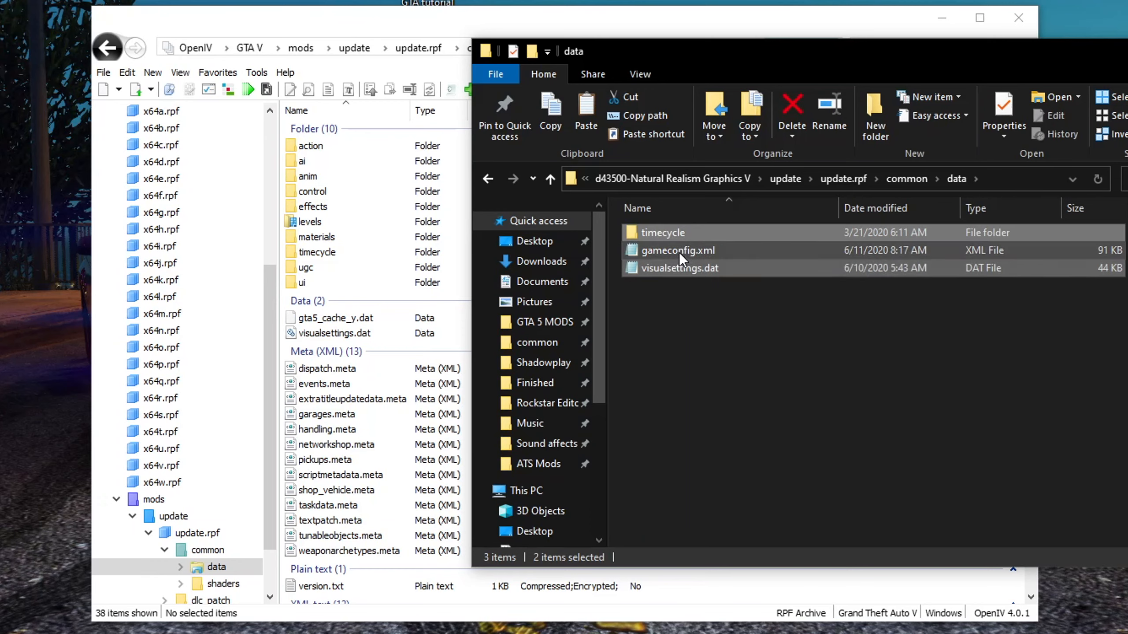
pyautogui.click(687, 310)
pyautogui.hotkey('ctrl', 'a')
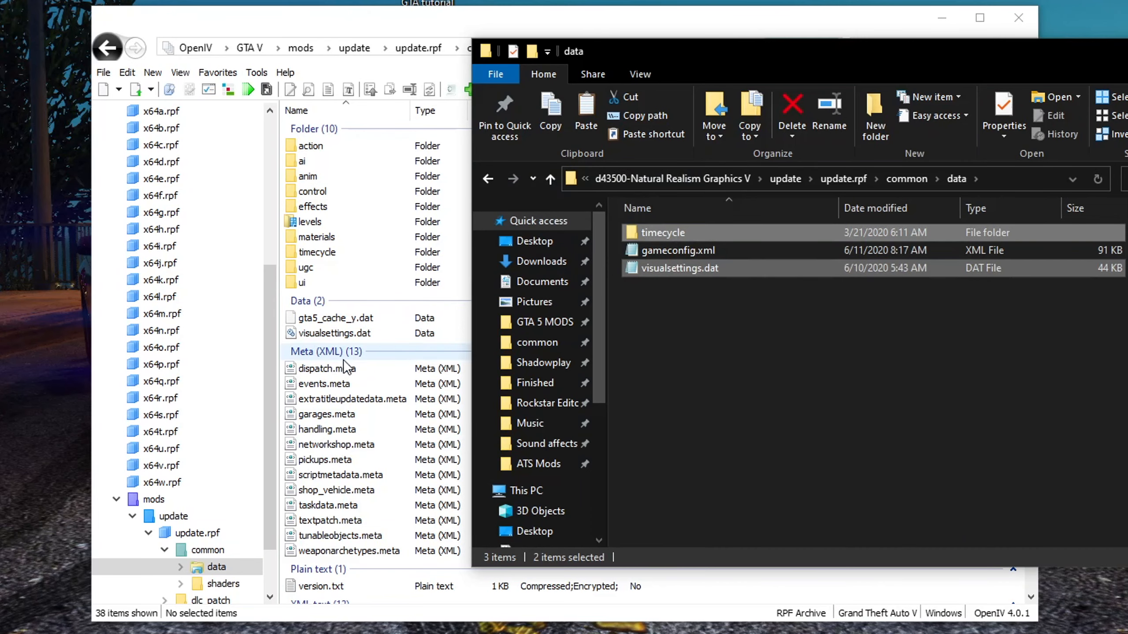
pyautogui.click(305, 28)
pyautogui.scroll(-5, 442, 458)
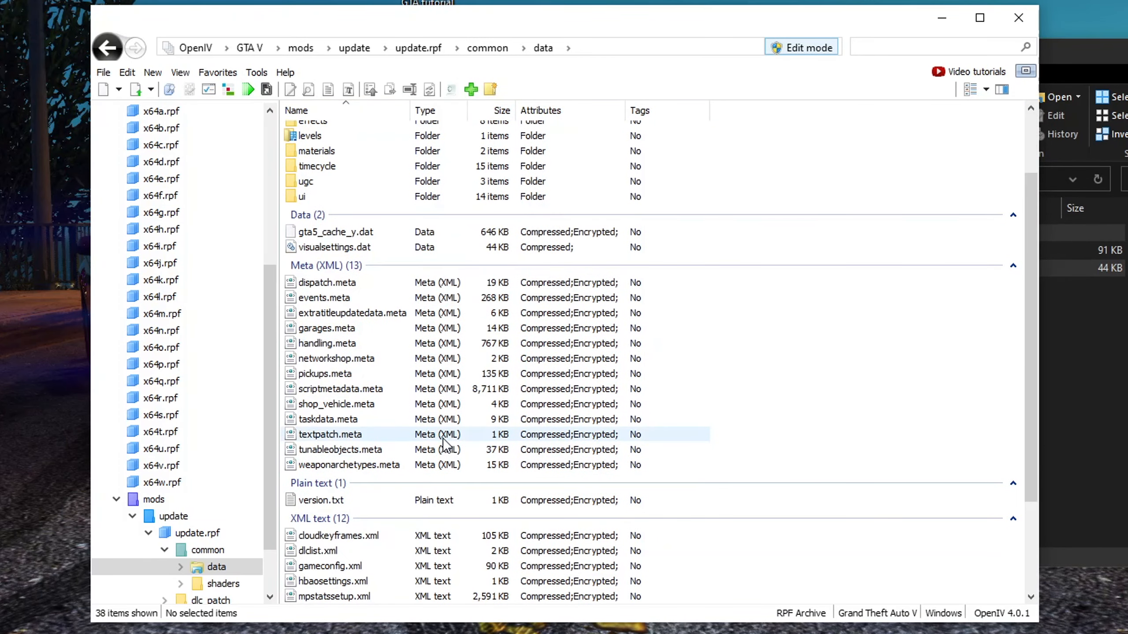
pyautogui.scroll(4, 419, 480)
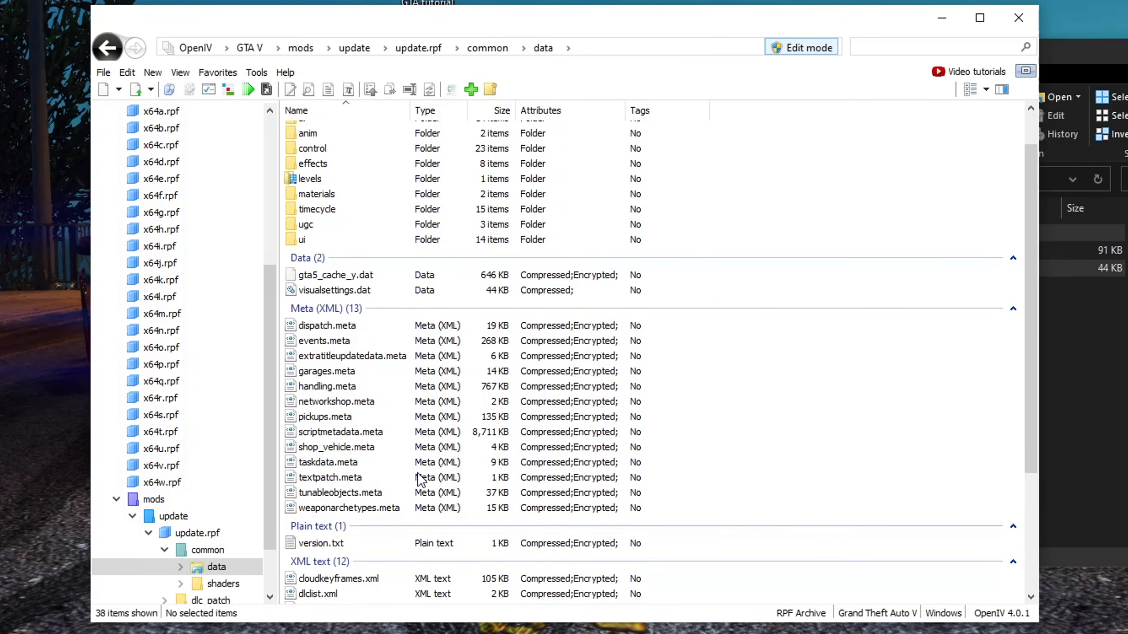
pyautogui.scroll(1, 373, 295)
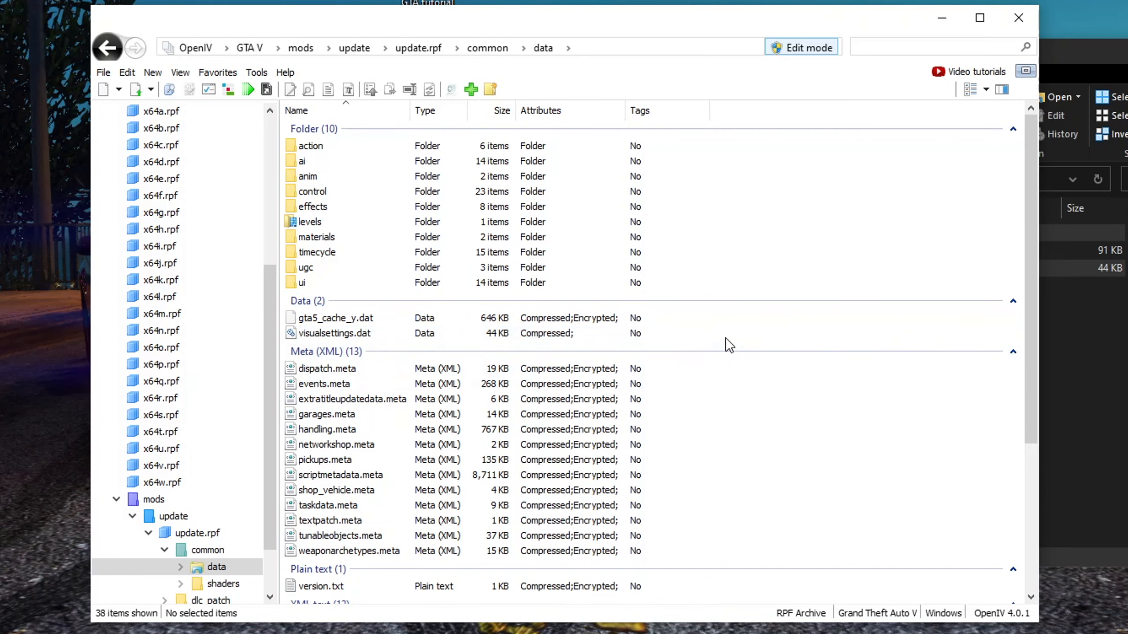
pyautogui.click(802, 47)
pyautogui.hotkey('alt', 'Tab')
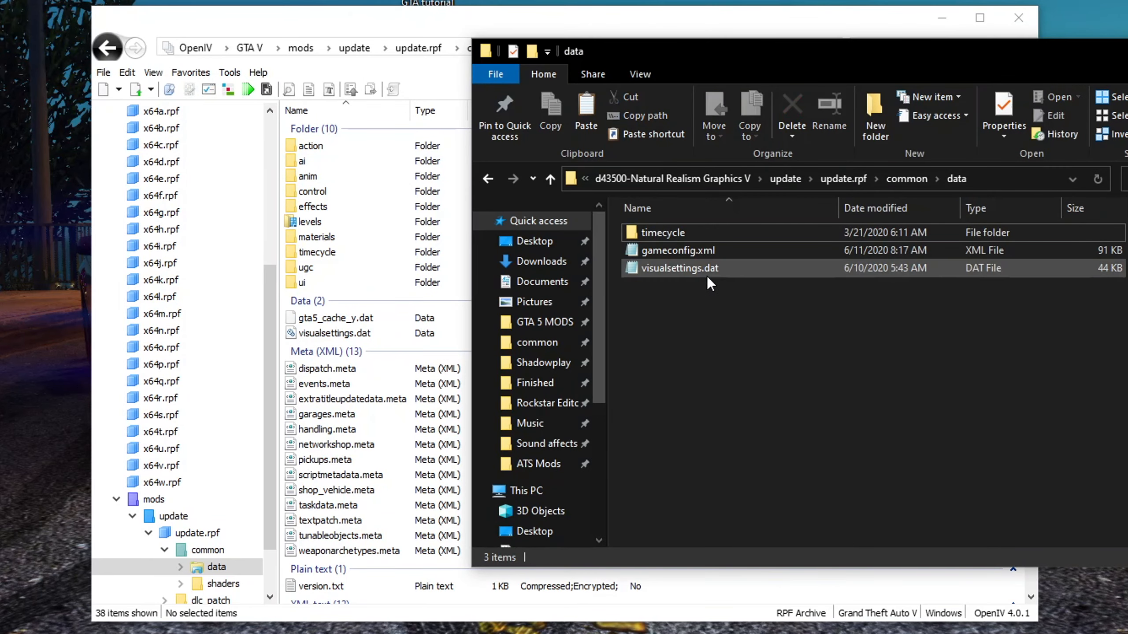
# Drag the mod's timecycle folder and visualsettings.dat into the mods update.rpf common data folder in OpenIV
pyautogui.click(707, 276)
pyautogui.keyDown('ctrl'); pyautogui.click(666, 232); pyautogui.keyUp('ctrl')
pyautogui.moveTo(626, 231); pyautogui.dragTo(341, 259)
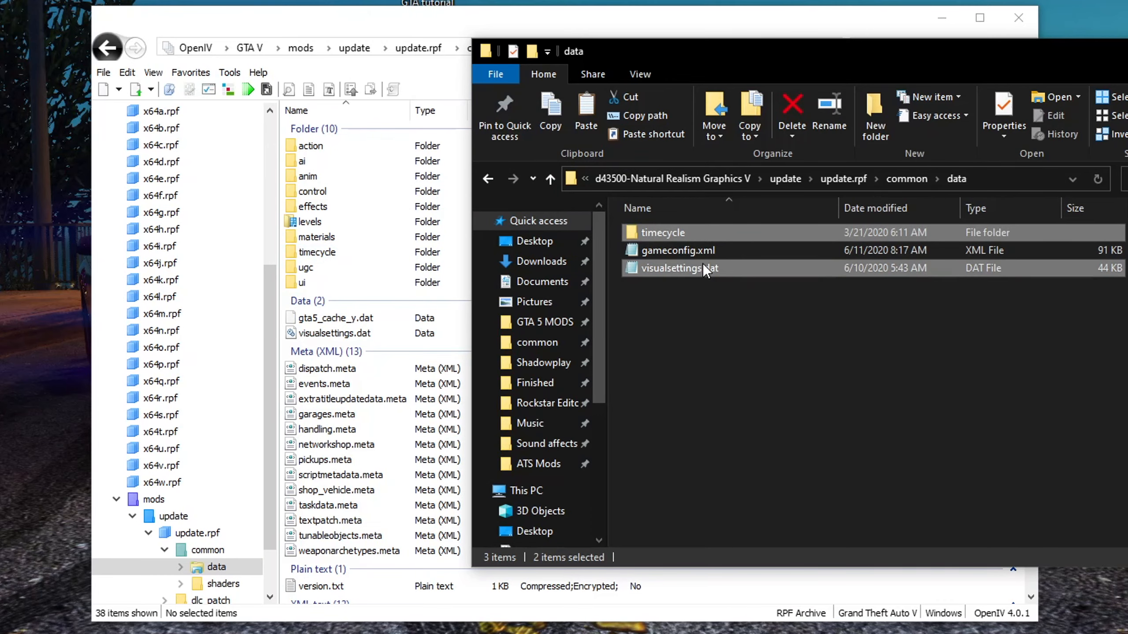
pyautogui.click(535, 30)
pyautogui.click(800, 48)
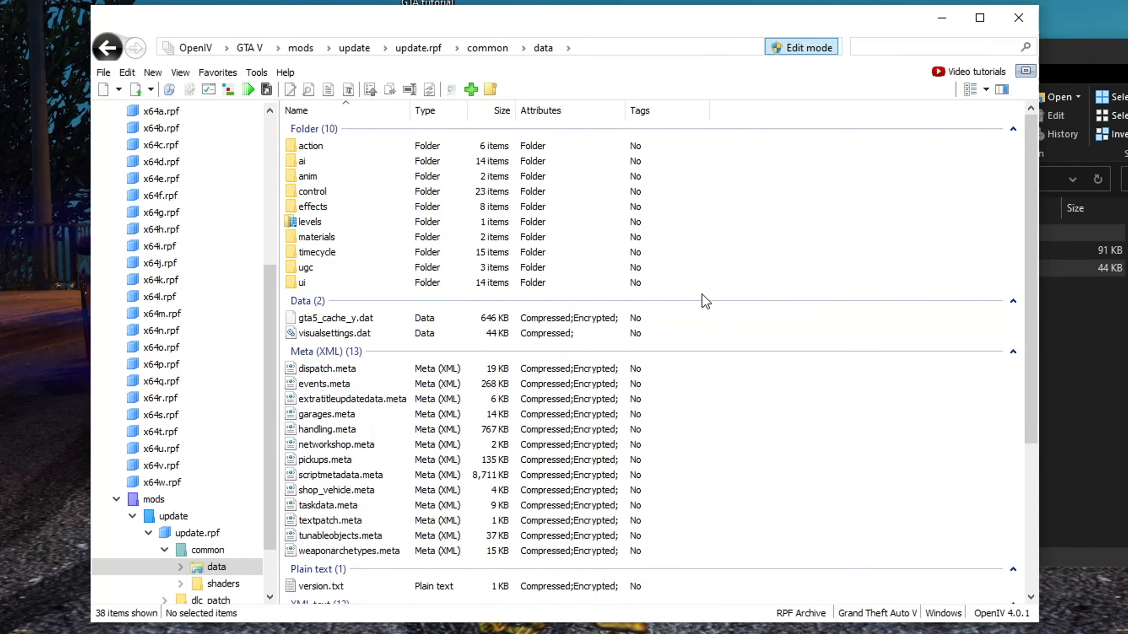
pyautogui.click(1088, 333)
pyautogui.click(680, 272)
pyautogui.keyDown('ctrl'); pyautogui.click(678, 236); pyautogui.keyUp('ctrl')
pyautogui.moveTo(678, 236); pyautogui.dragTo(317, 285)
pyautogui.click(374, 346)
pyautogui.click(372, 337)
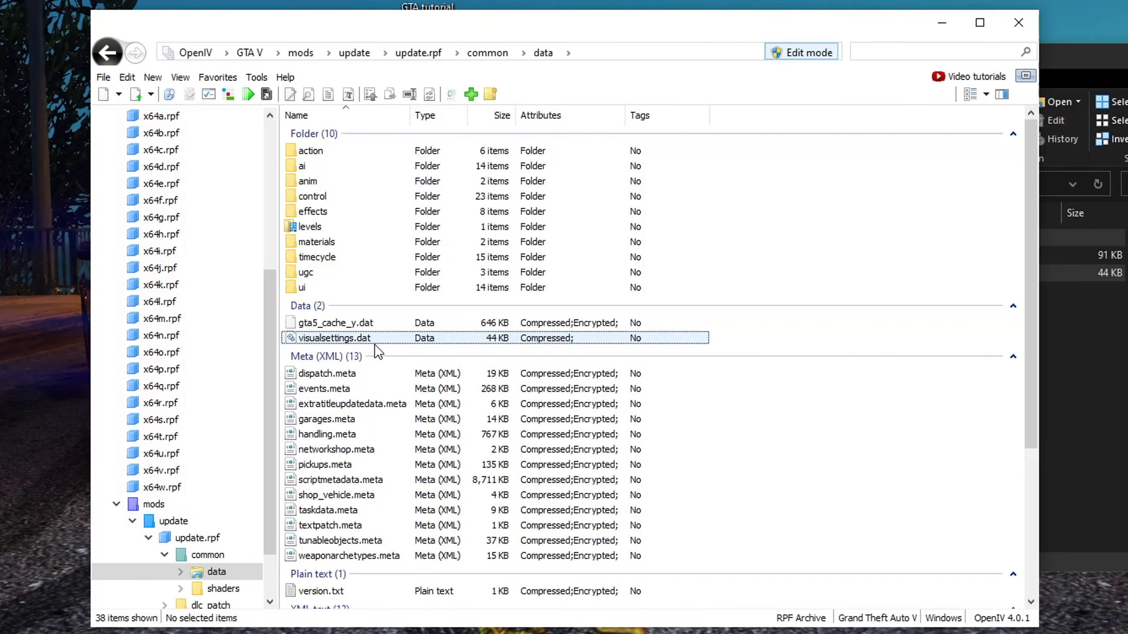
pyautogui.click(1052, 340)
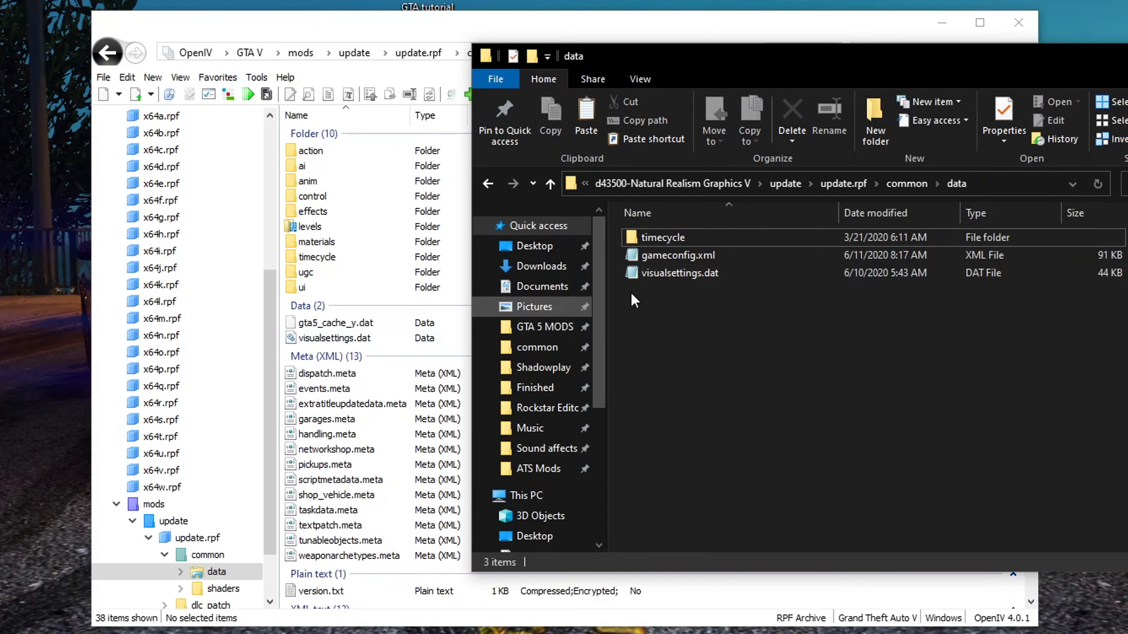
# Open the mod's visualsettings.dat in Notepad and search for car.defaultlight
pyautogui.click(694, 280)
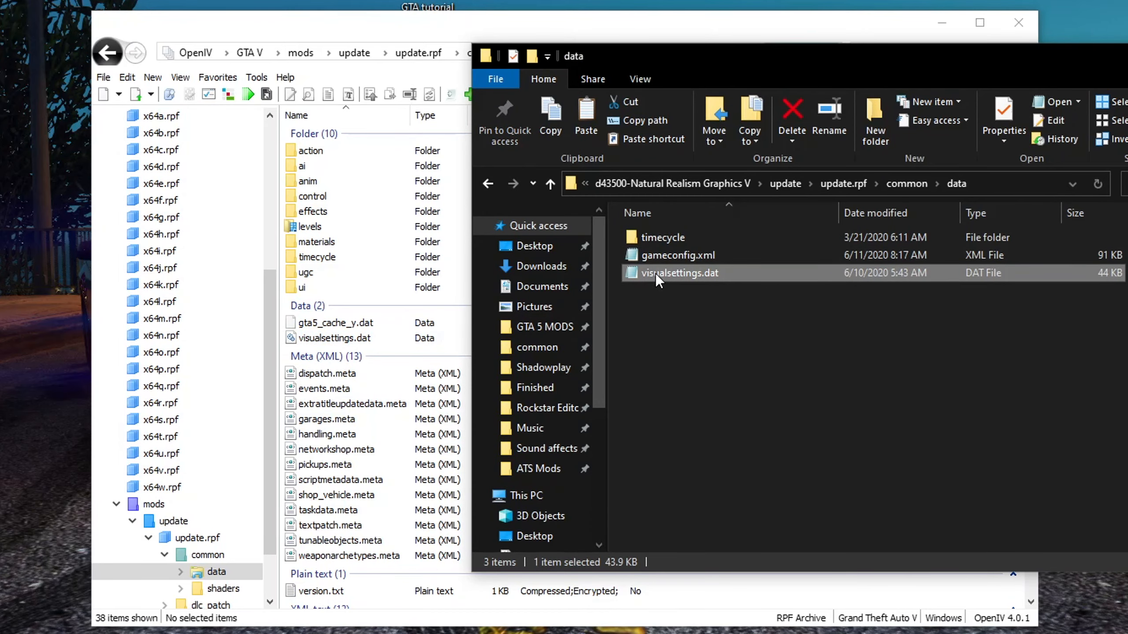
pyautogui.doubleClick(664, 273)
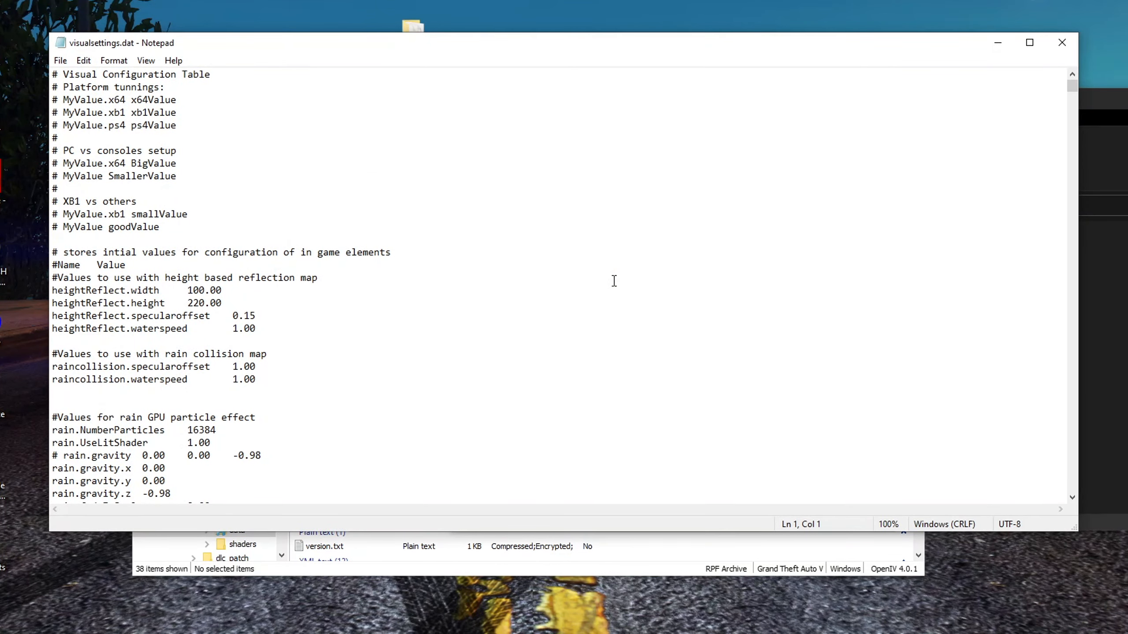
pyautogui.hotkey('ctrl', 'f')
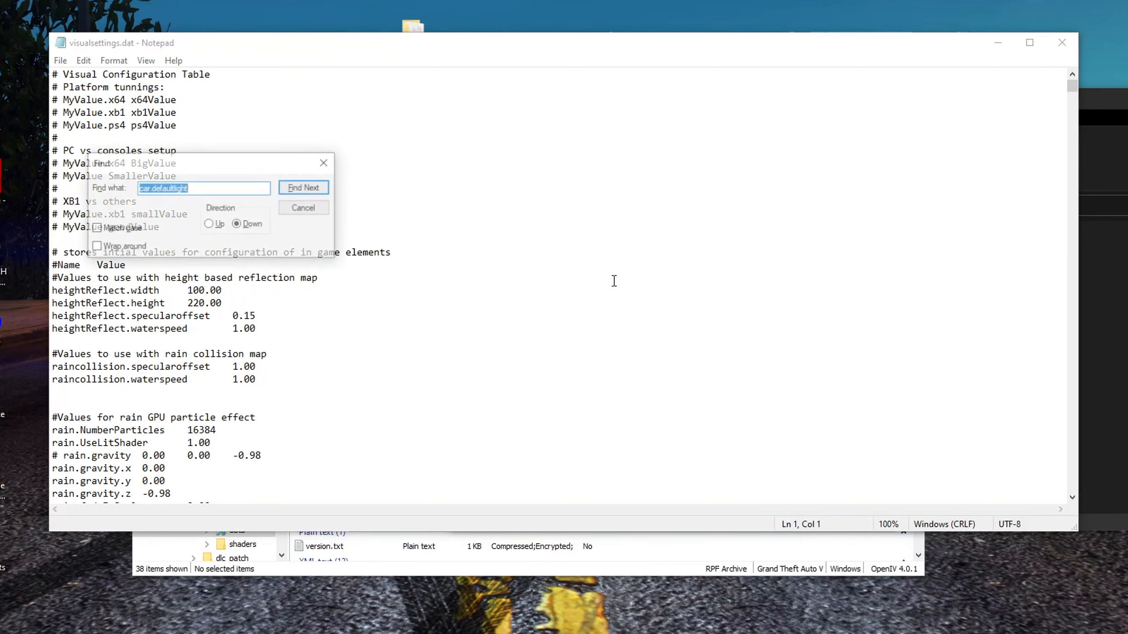
pyautogui.moveTo(139, 189); pyautogui.dragTo(212, 191)
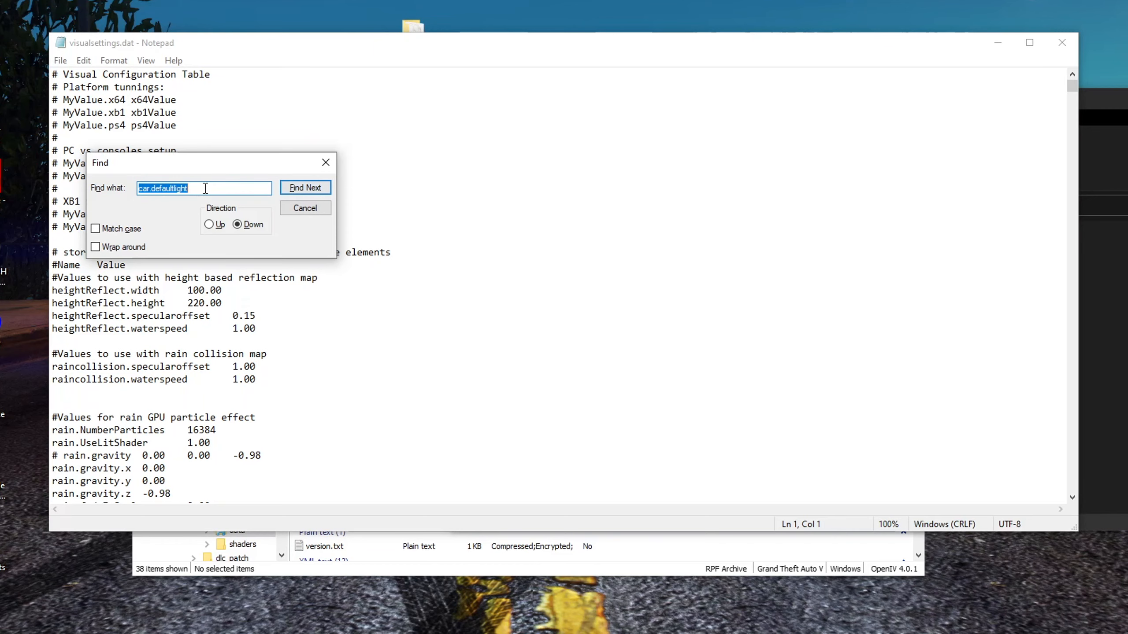
pyautogui.click(311, 191)
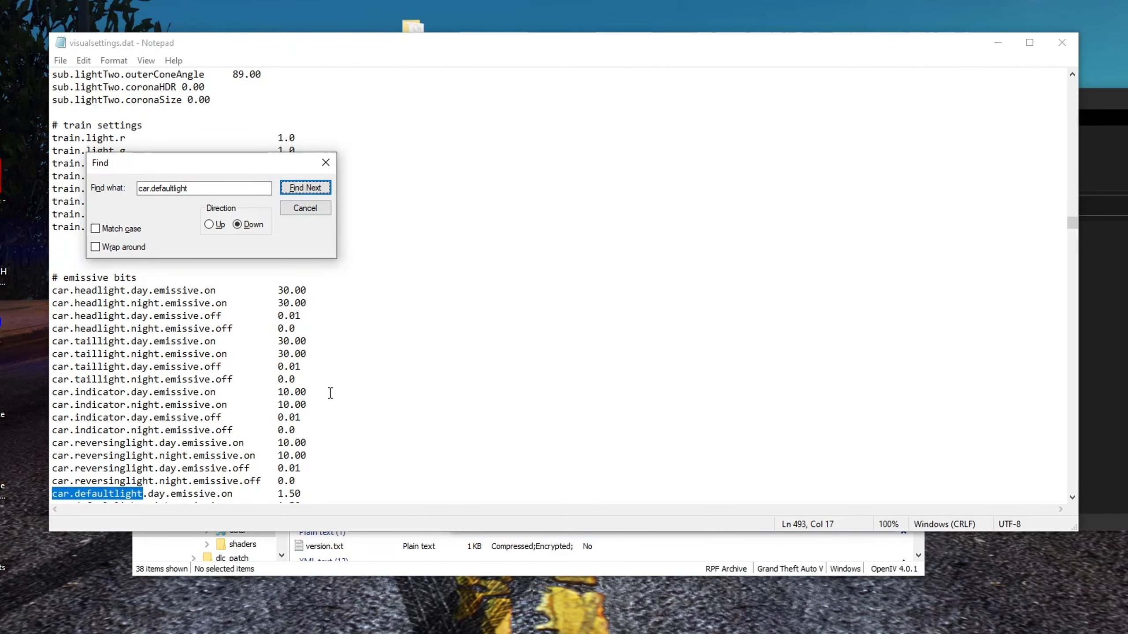
# Set car.defaultlight.day.emissive.on to 1150.50 and car.defaultlight.night.emissive.on to 650.50
pyautogui.click(305, 208)
pyautogui.scroll(-2, 66, 395)
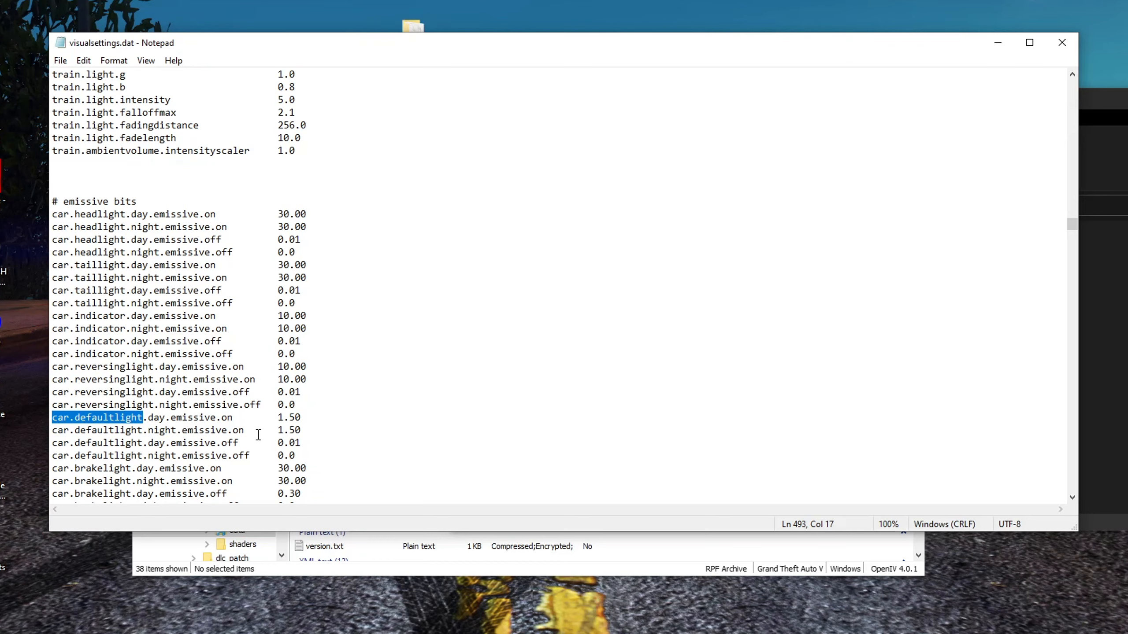
pyautogui.click(279, 417)
pyautogui.click(285, 433)
pyautogui.click(280, 420)
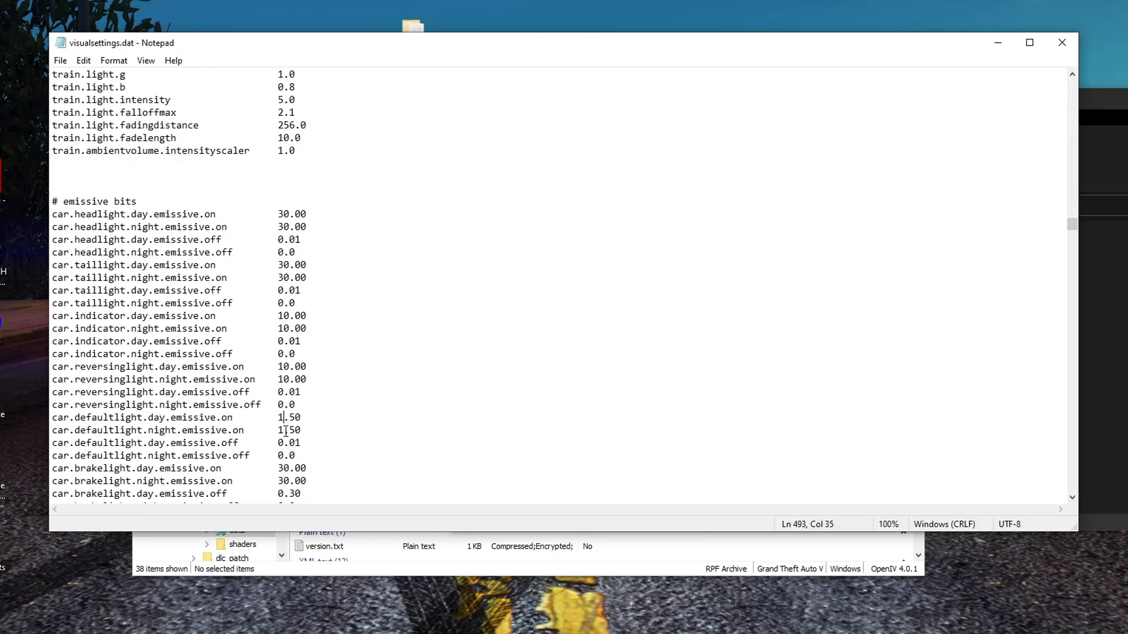
pyautogui.click(284, 430)
pyautogui.click(285, 417)
pyautogui.write('150')
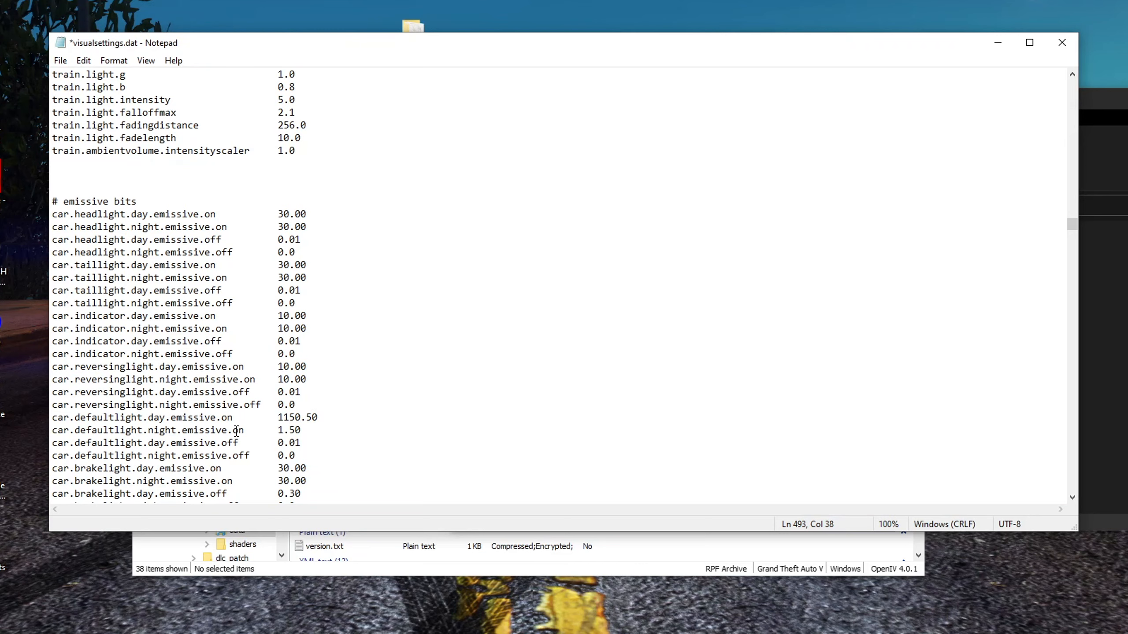
pyautogui.doubleClick(281, 429)
pyautogui.write('650')
# Close Notepad, saving the changes to visualsettings.dat
pyautogui.click(301, 417)
pyautogui.moveTo(317, 430); pyautogui.dragTo(44, 420)
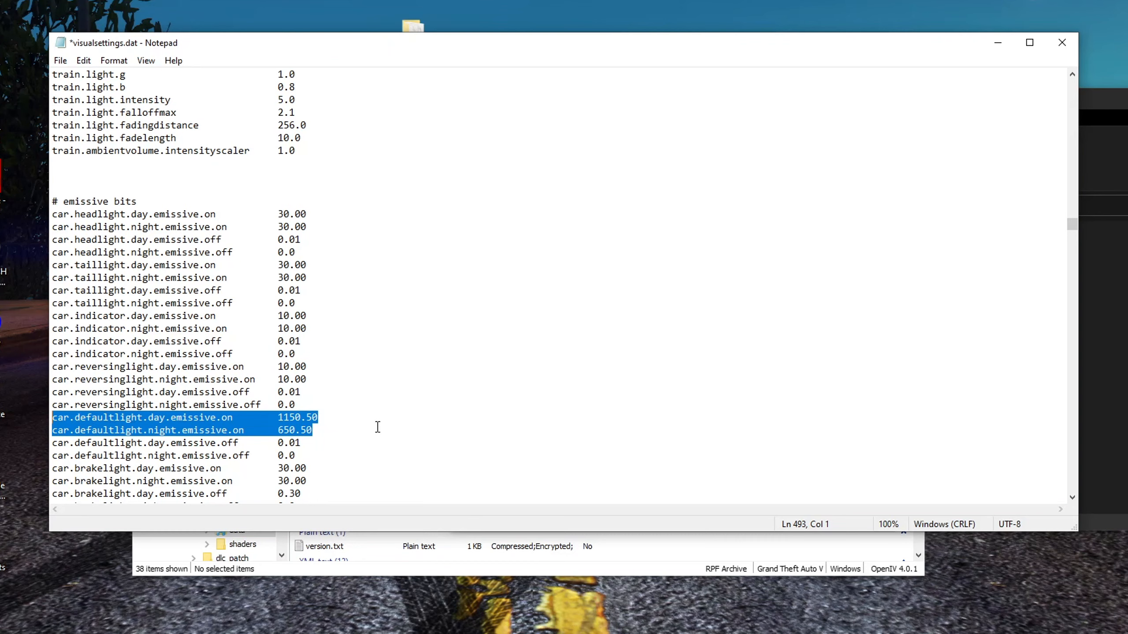
pyautogui.click(325, 433)
pyautogui.moveTo(295, 430)
pyautogui.mouseDown()
pyautogui.moveTo(278, 429)
pyautogui.moveTo(288, 418)
pyautogui.mouseUp()
pyautogui.click(291, 430)
pyautogui.click(303, 417)
pyautogui.click(329, 430)
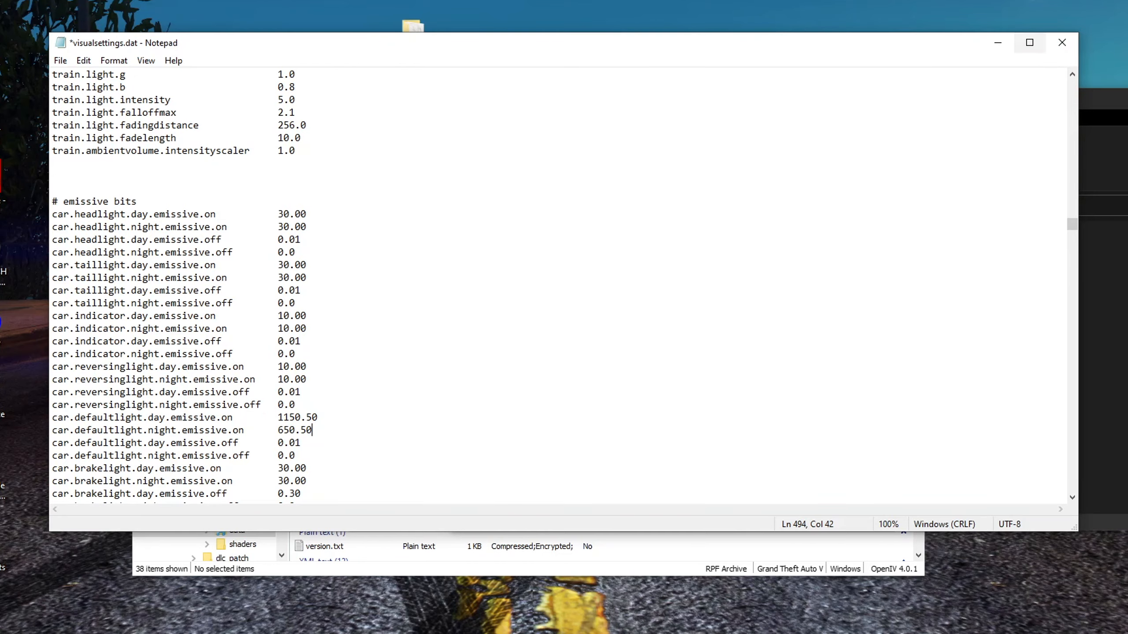
pyautogui.click(1062, 43)
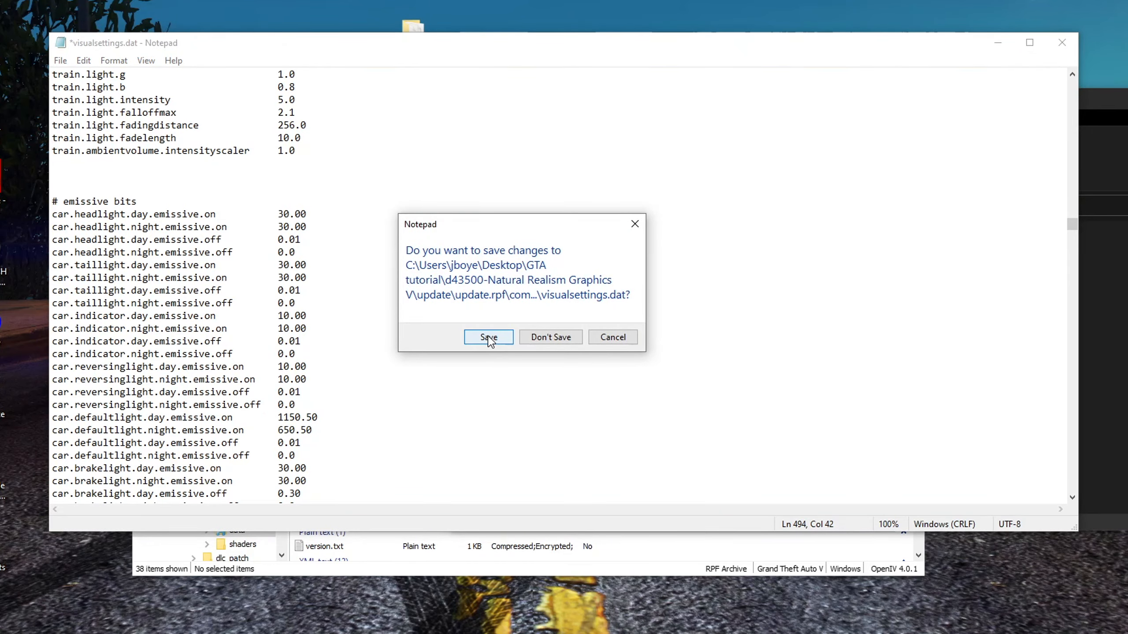
pyautogui.click(489, 336)
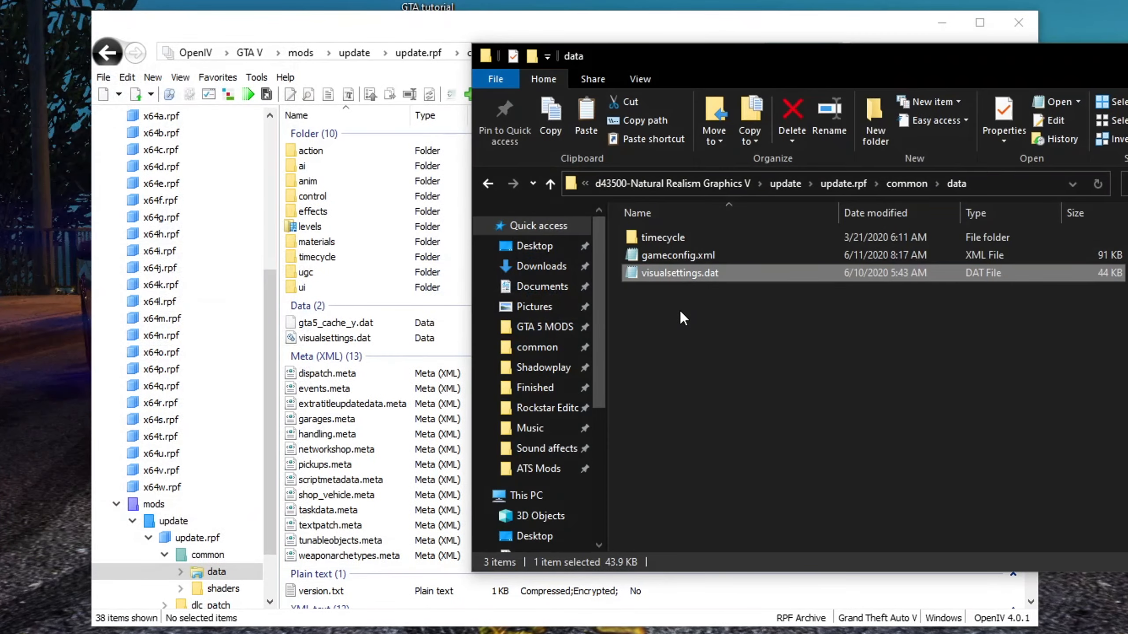
# Drag the edited visualsettings.dat into the OpenIV data folder and open it in the text viewer to check it
pyautogui.moveTo(682, 268); pyautogui.dragTo(340, 375)
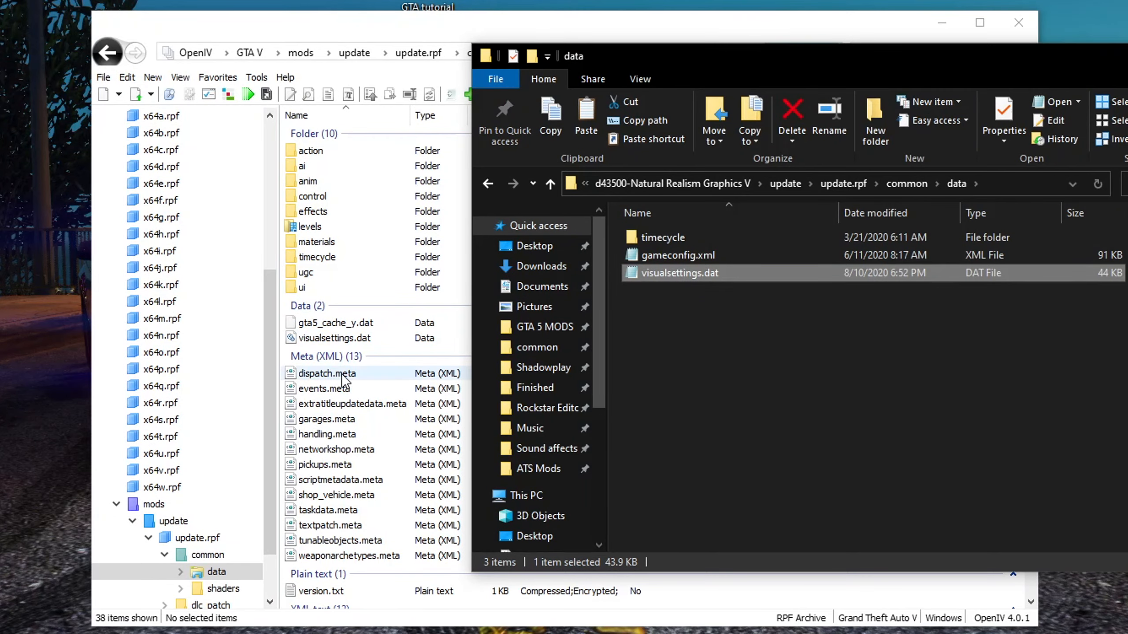
pyautogui.click(345, 31)
pyautogui.doubleClick(331, 340)
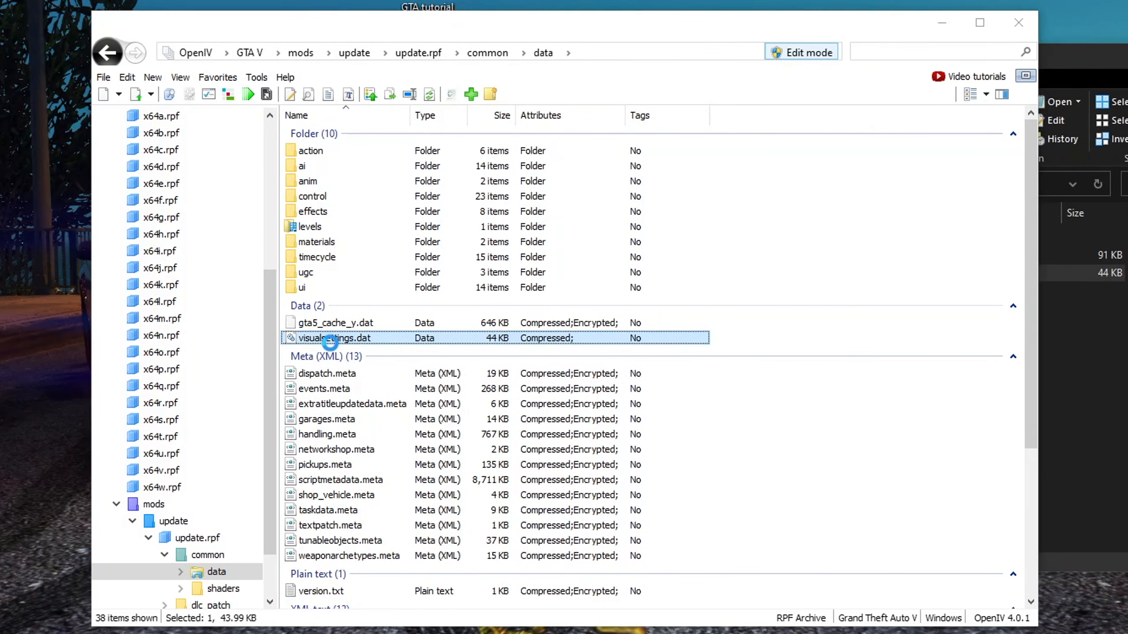
pyautogui.scroll(-4, 461, 337)
pyautogui.scroll(4, 555, 394)
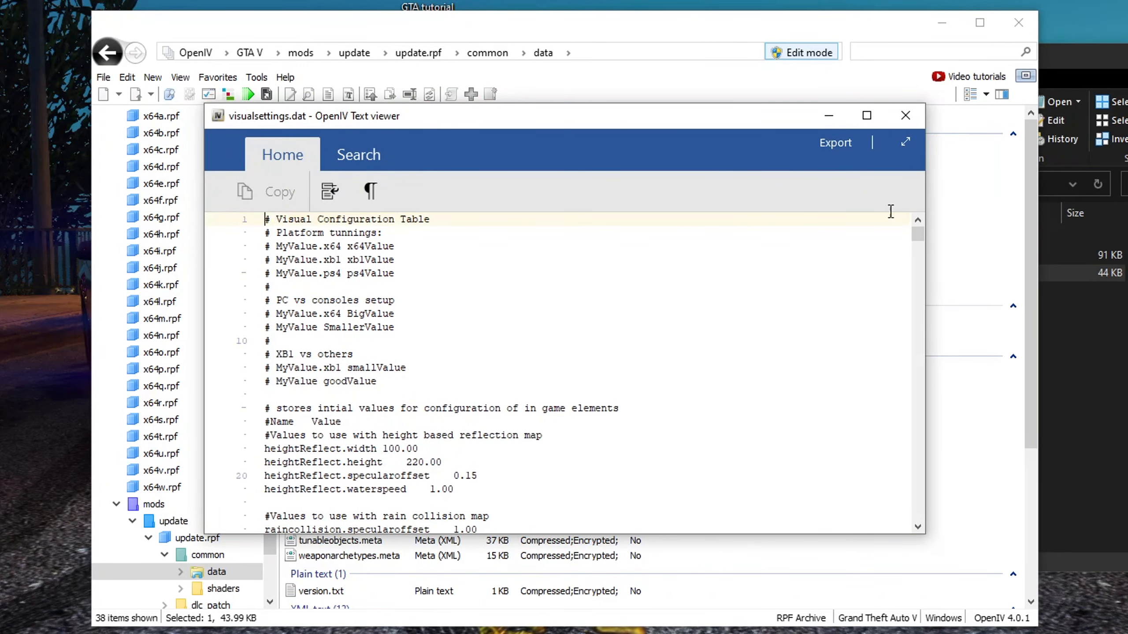
pyautogui.click(905, 116)
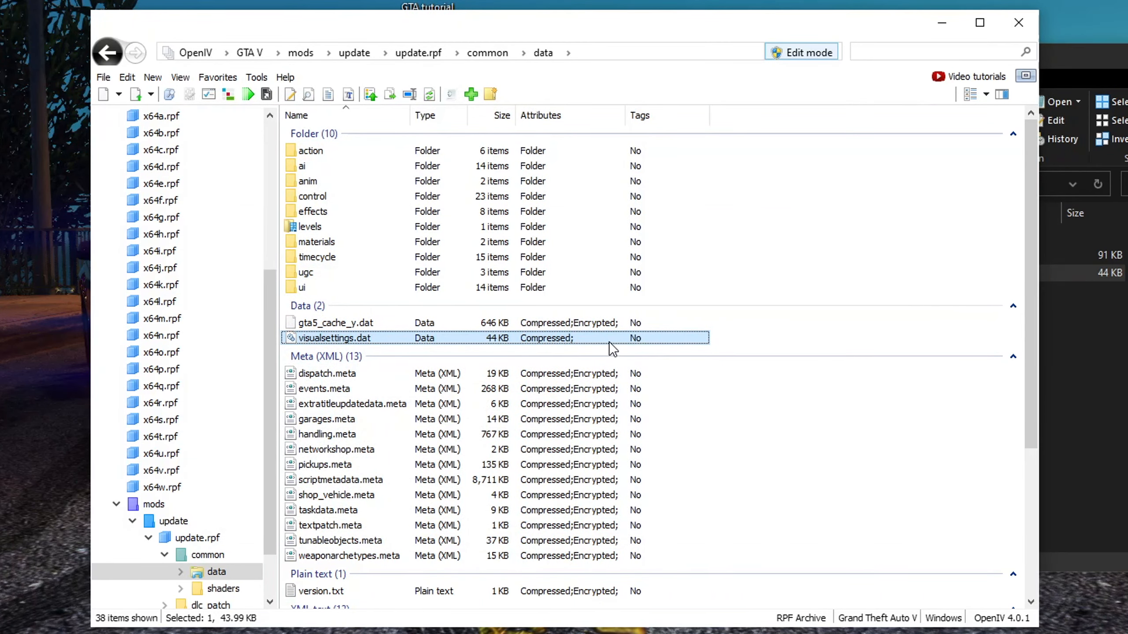
# Browse the timecycle folder in OpenIV and navigate back up through the mod's folders in Explorer
pyautogui.doubleClick(341, 257)
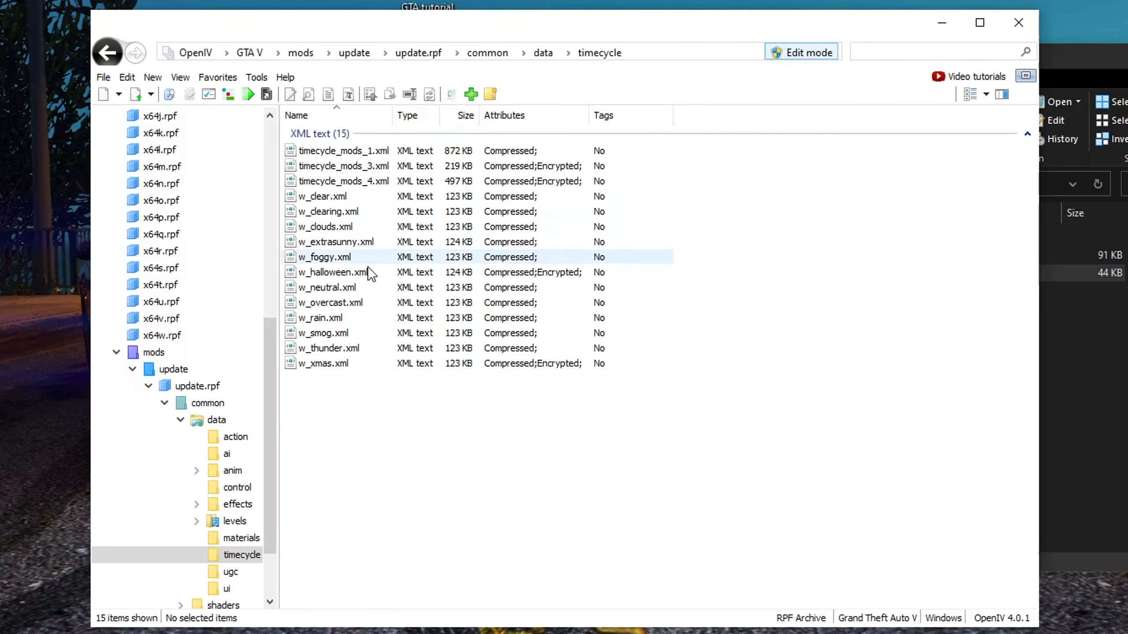
pyautogui.hotkey('alt', 'Left')
pyautogui.click(1097, 427)
pyautogui.click(802, 393)
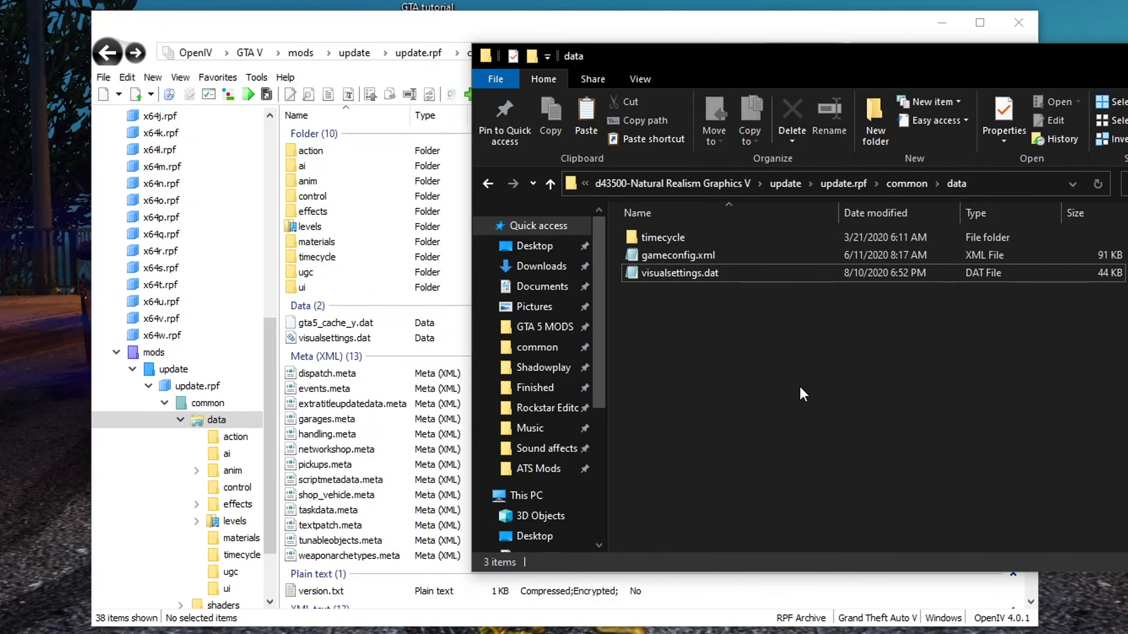
pyautogui.hotkey('alt', 'Left')
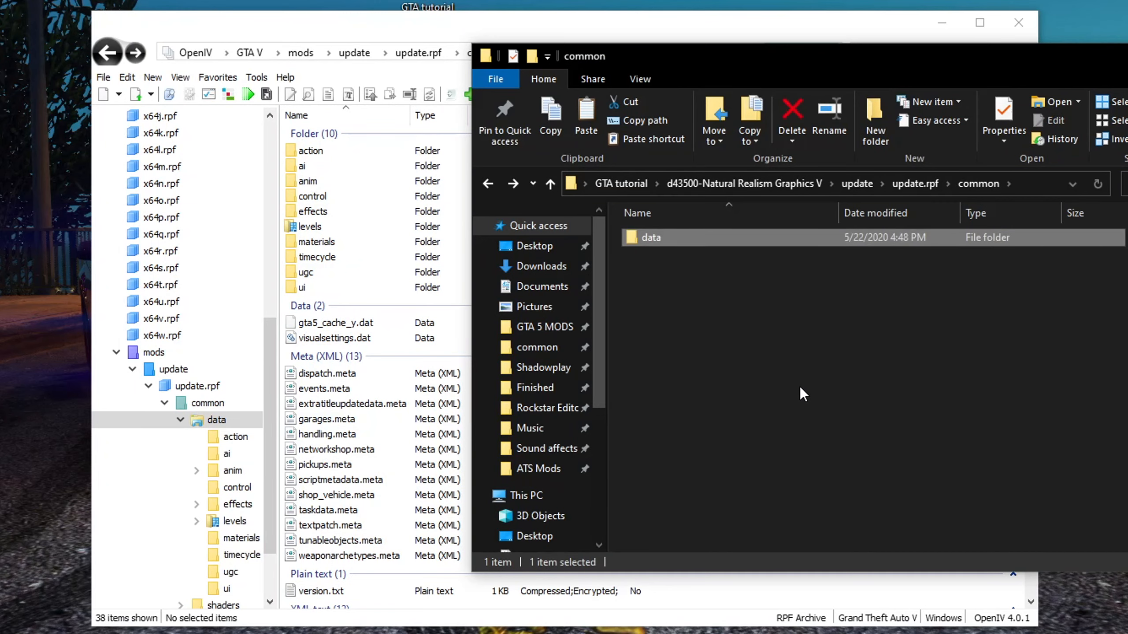
pyautogui.hotkey('alt', 'Left')
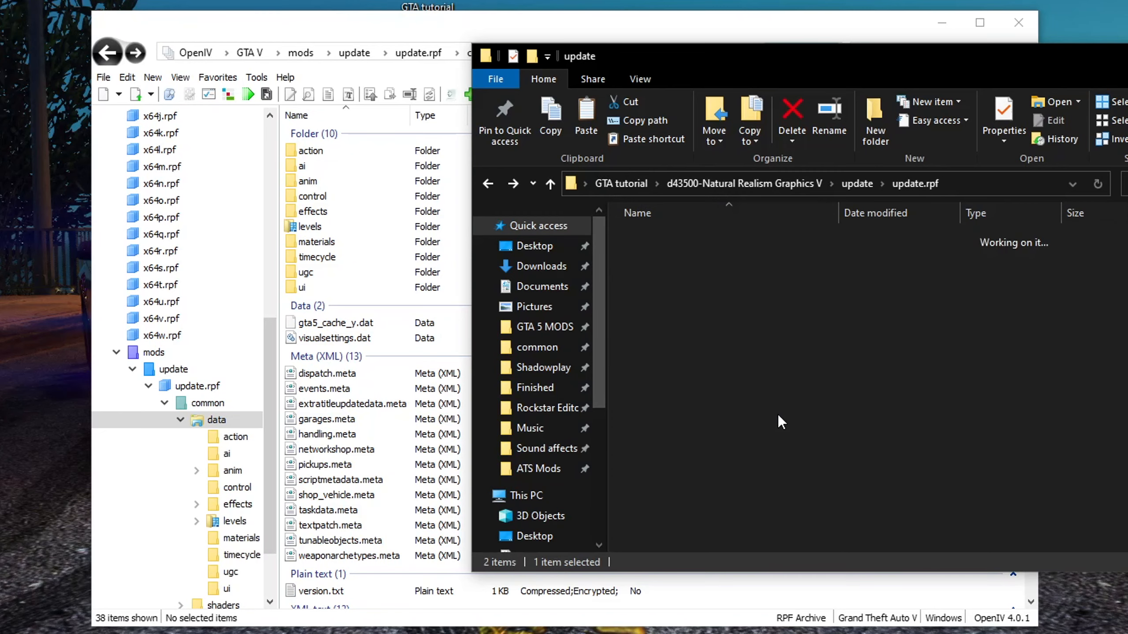
pyautogui.hotkey('alt', 'Left')
pyautogui.hotkey('alt', 'Right')
pyautogui.hotkey('alt', 'Right')
pyautogui.hotkey('alt', 'Right')
pyautogui.hotkey('alt', 'Left')
pyautogui.hotkey('alt', 'Left')
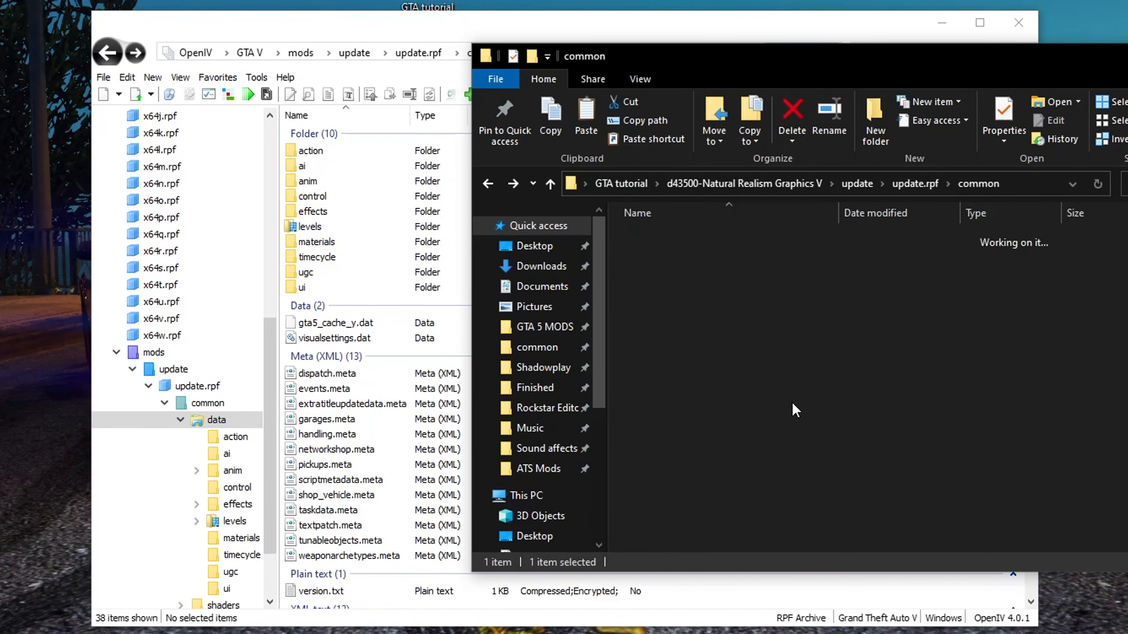
# Delete the VisualV 1.0.490 and Natural Realism Graphics V folders from the GTA tutorial folder
pyautogui.click(621, 183)
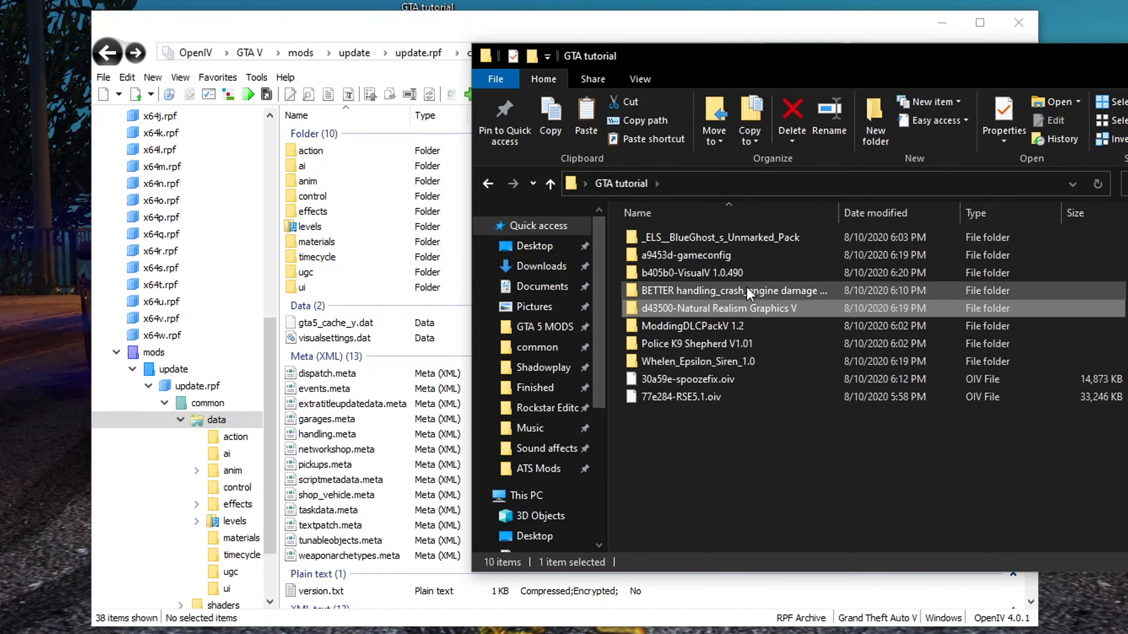
pyautogui.keyDown('ctrl'); pyautogui.click(733, 275); pyautogui.keyUp('ctrl')
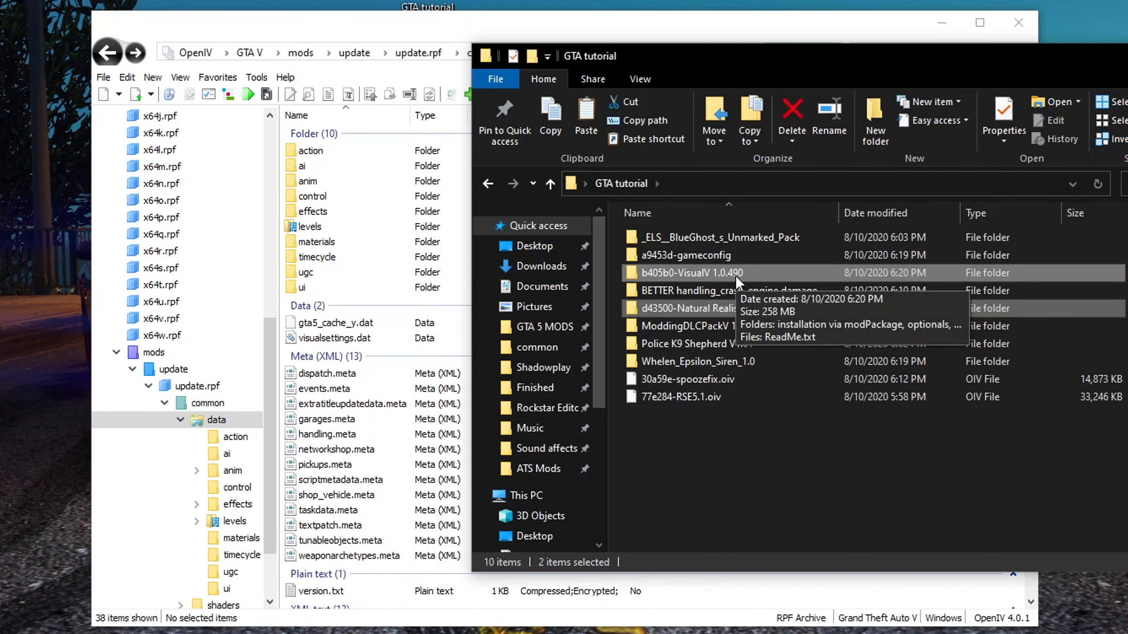
pyautogui.press('Delete')
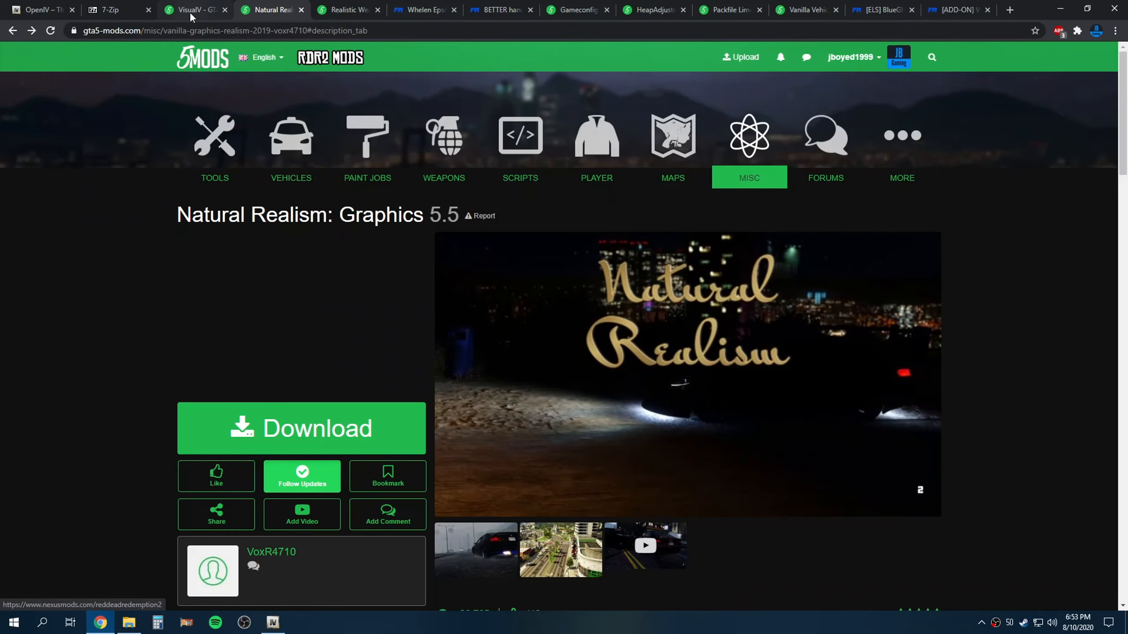
# Open the Realistic Weapons Sounds mod page on 5mods in the browser
pyautogui.click(193, 10)
pyautogui.click(282, 6)
pyautogui.click(340, 5)
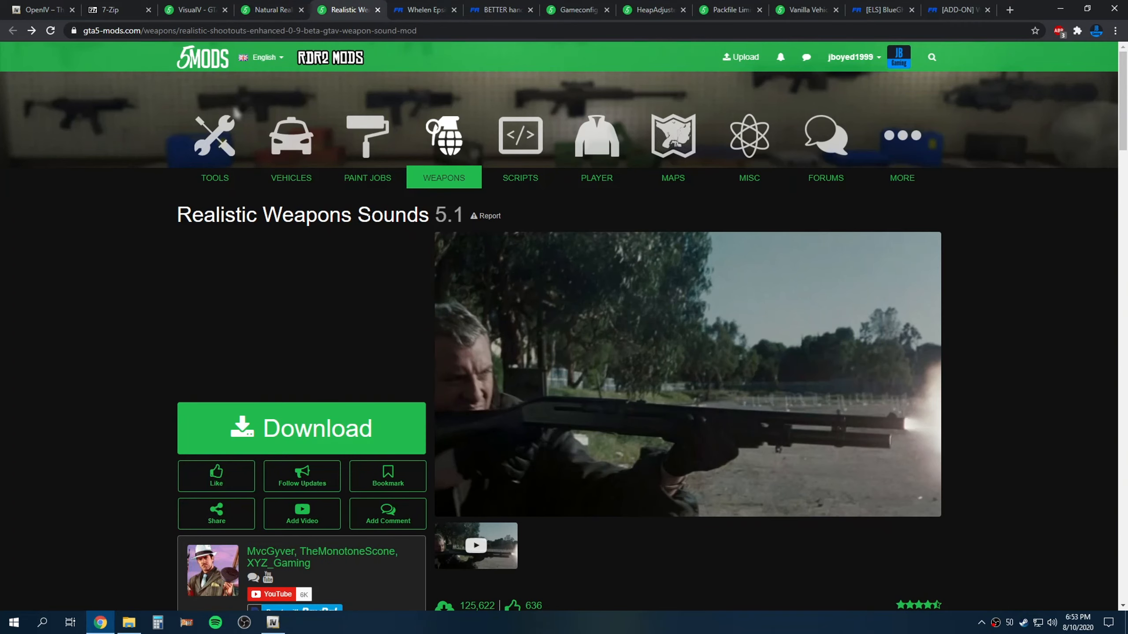
pyautogui.scroll(-3, 375, 276)
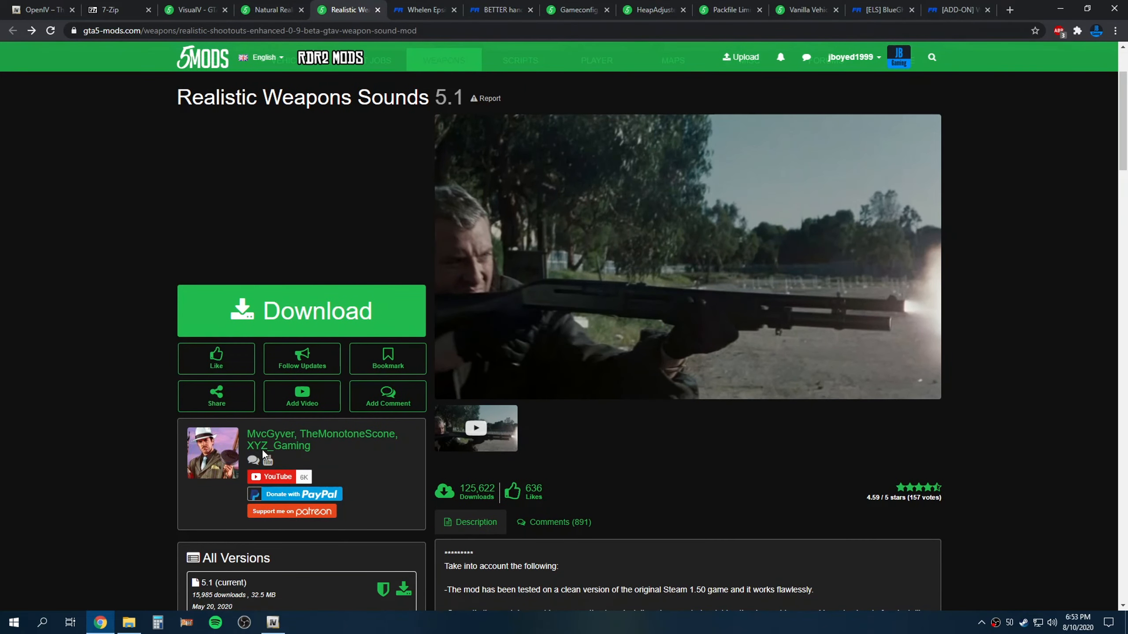
# Drag the 77e284-RSE5.1.oiv package from the GTA tutorial folder into OpenIV to open its package installer
pyautogui.scroll(-4, 277, 279)
pyautogui.scroll(1, 375, 306)
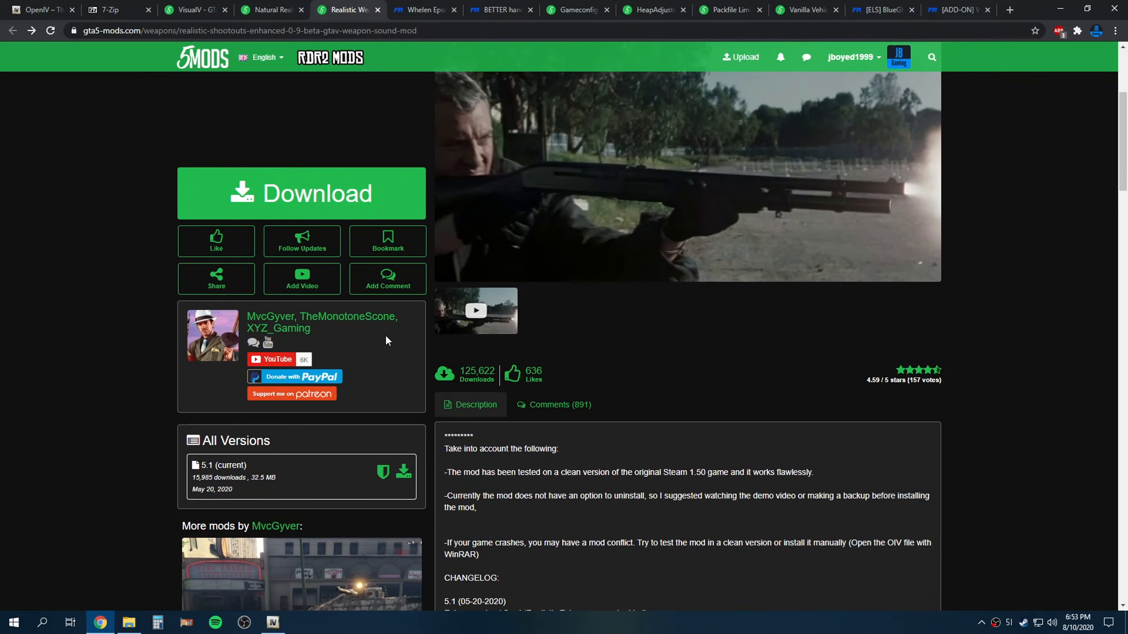
pyautogui.scroll(2, 355, 356)
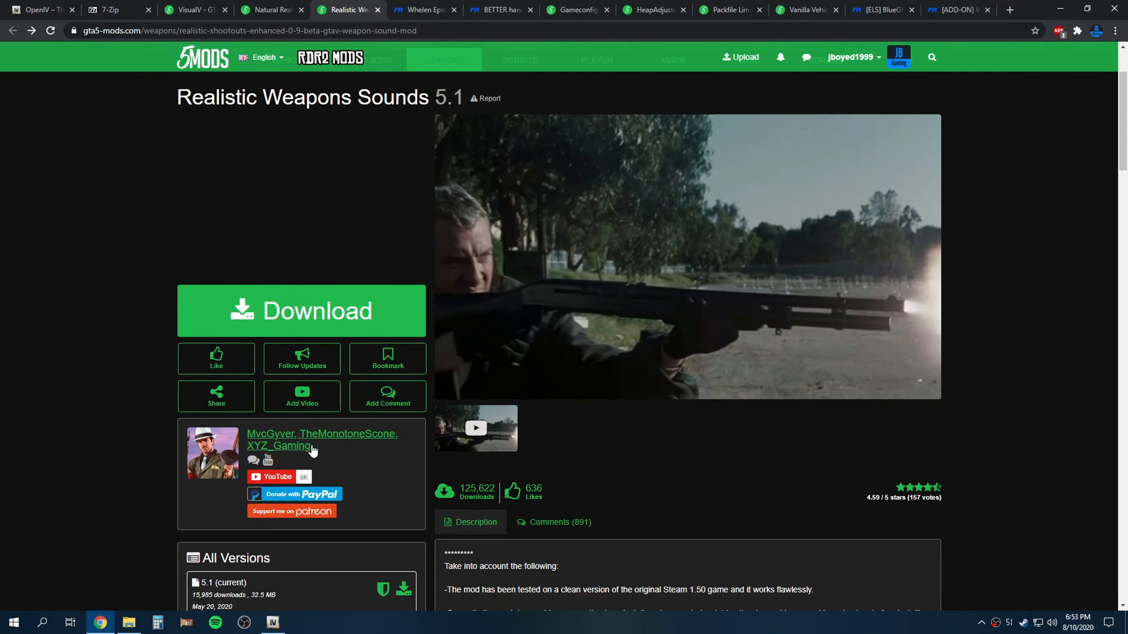
pyautogui.scroll(2, 279, 428)
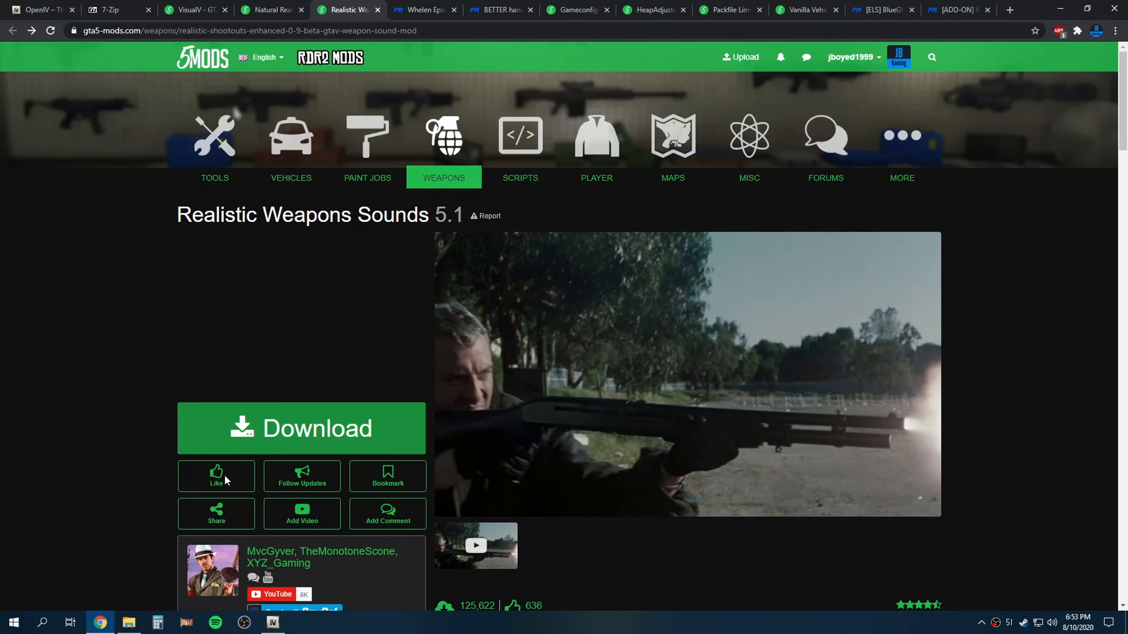
pyautogui.scroll(-3, 246, 461)
pyautogui.scroll(3, 326, 420)
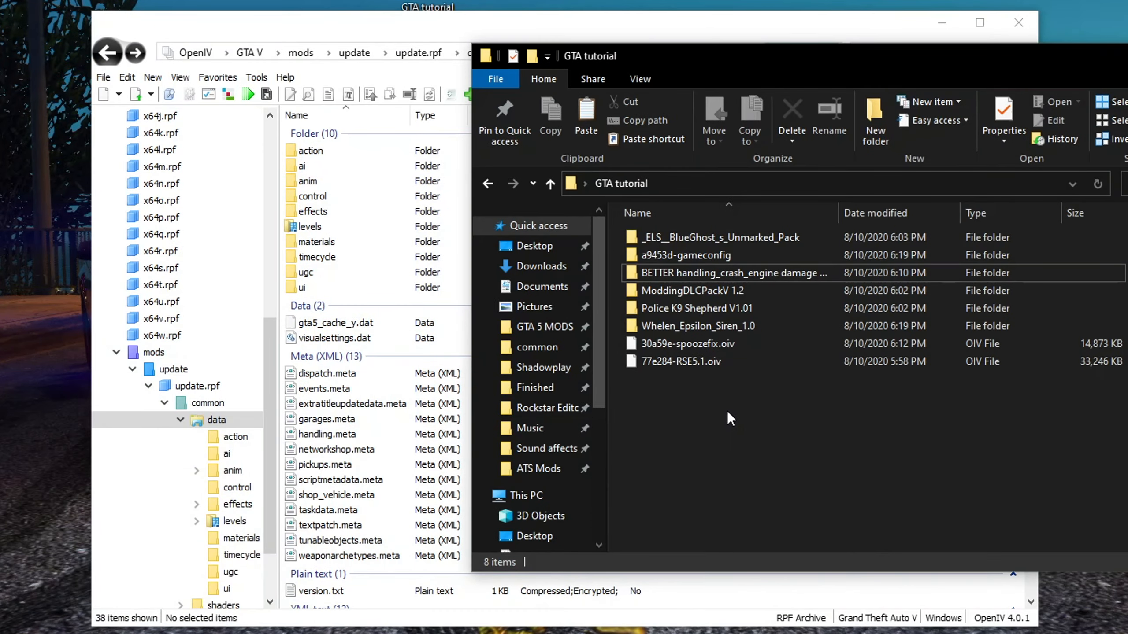
pyautogui.click(686, 361)
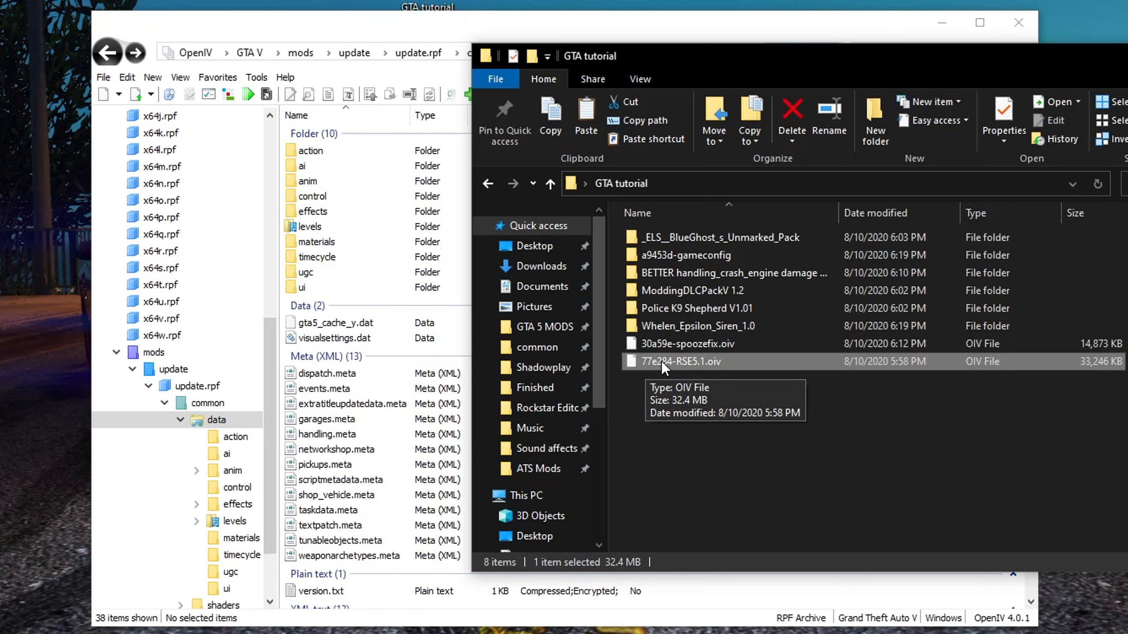
pyautogui.click(686, 386)
pyautogui.click(709, 367)
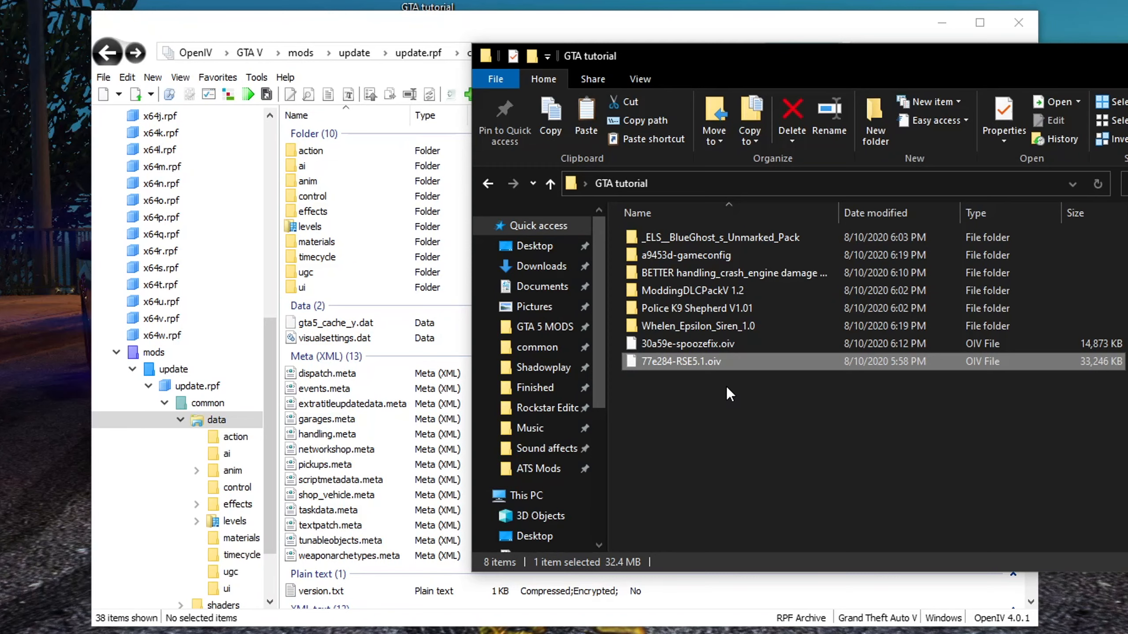
pyautogui.click(693, 395)
pyautogui.click(707, 368)
pyautogui.moveTo(696, 362); pyautogui.dragTo(372, 357)
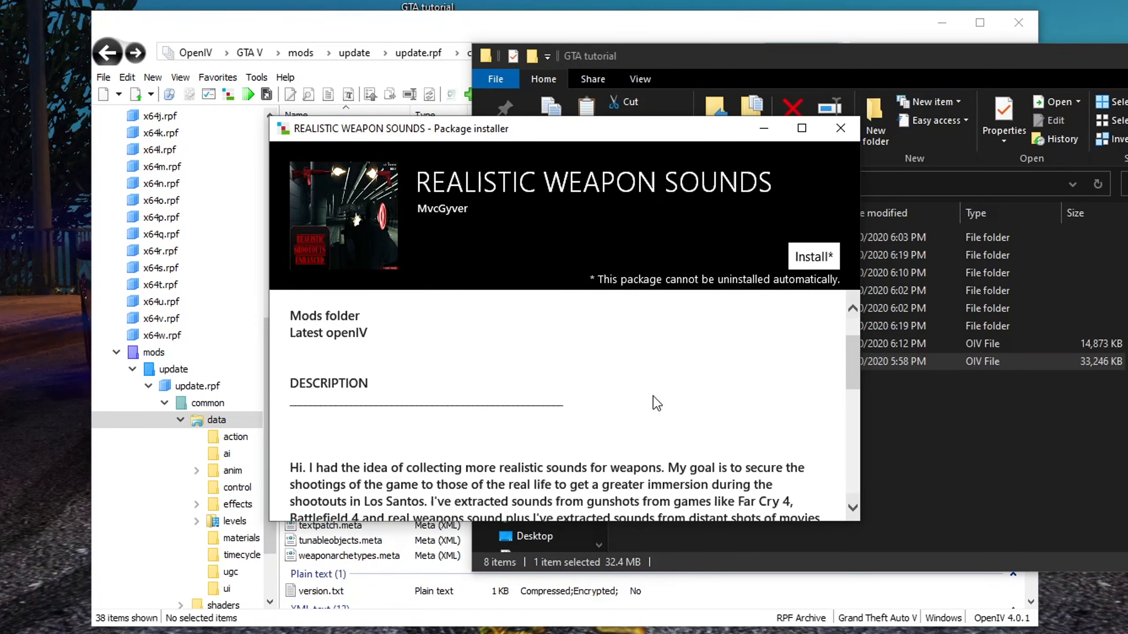
# Install the Realistic Weapon Sounds package into the mods folder and close the installer
pyautogui.scroll(-6, 650, 415)
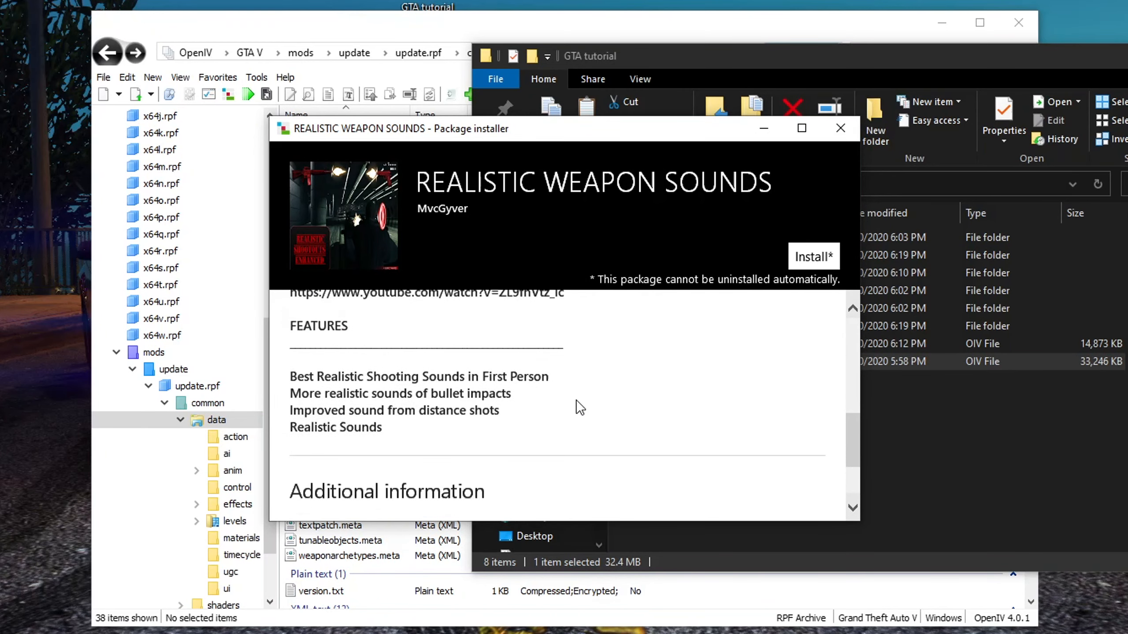
pyautogui.scroll(2, 576, 409)
pyautogui.scroll(-3, 591, 446)
pyautogui.scroll(3, 568, 431)
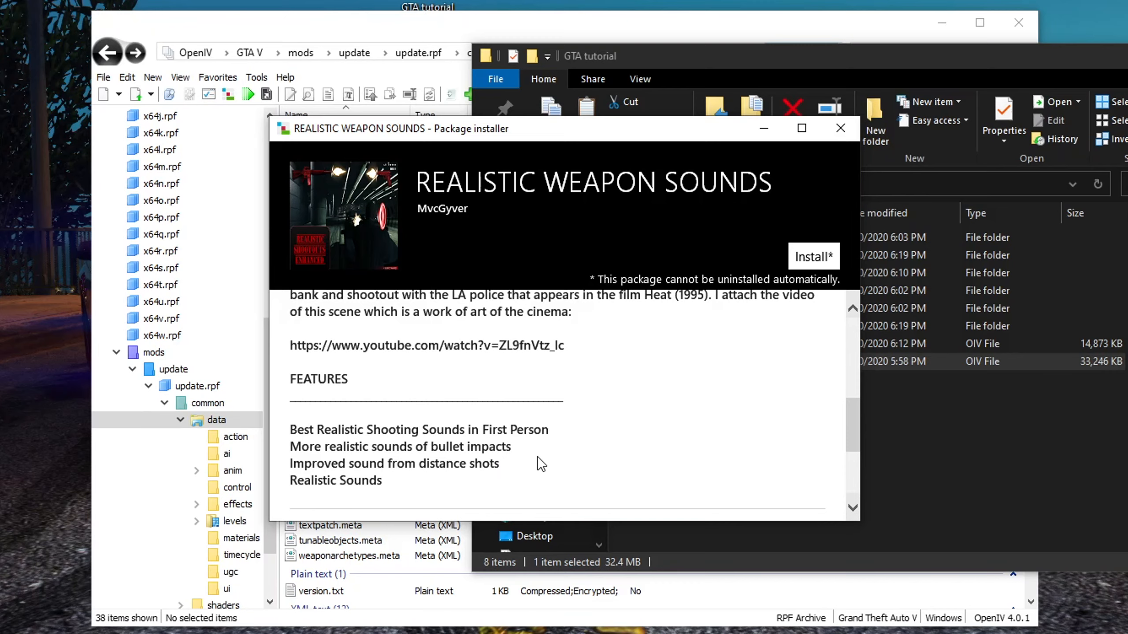
pyautogui.scroll(10, 537, 456)
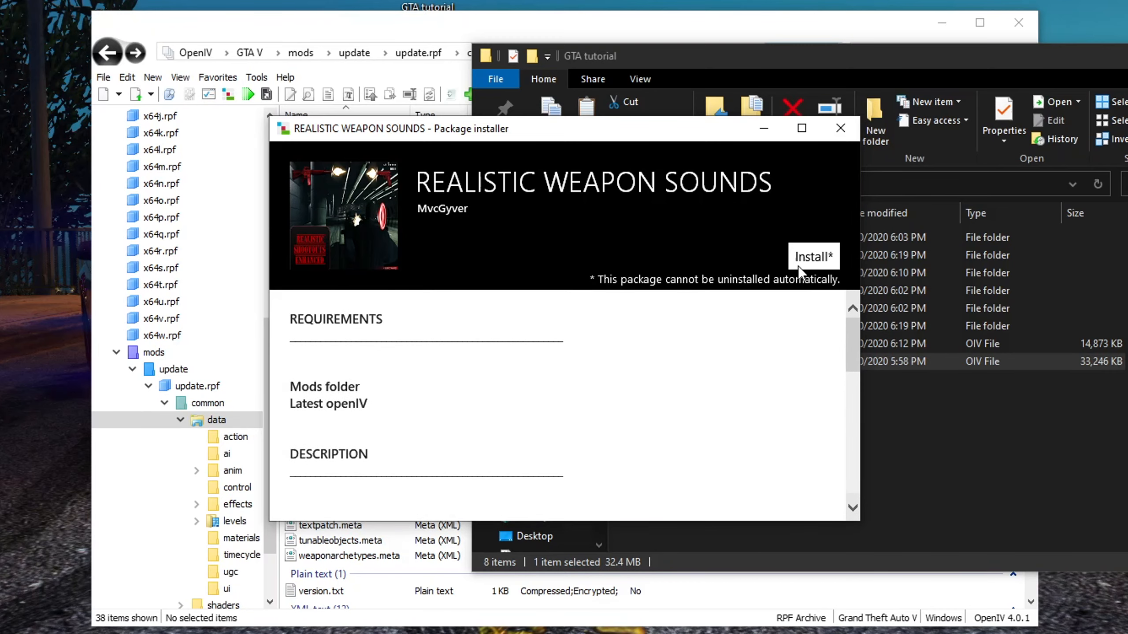
pyautogui.click(813, 257)
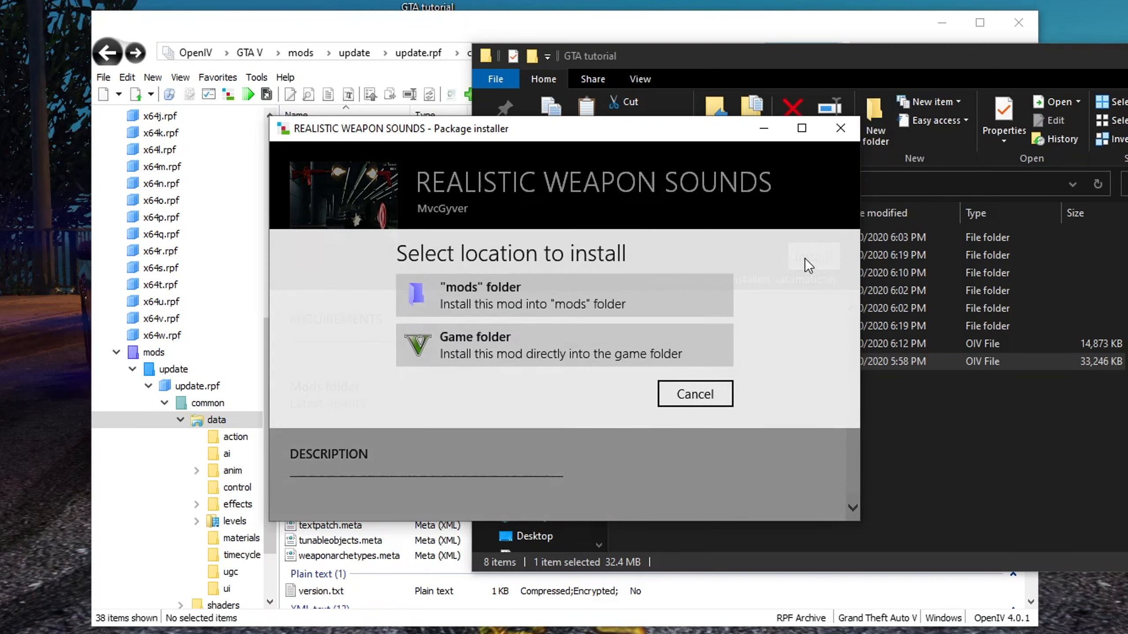
pyautogui.click(466, 293)
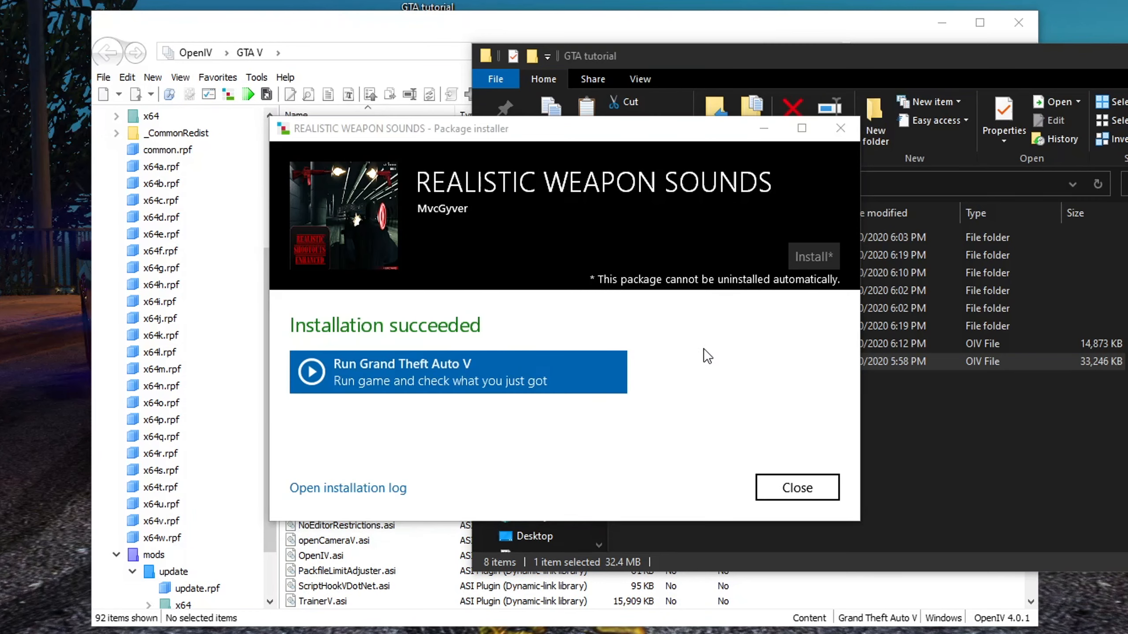
pyautogui.click(795, 482)
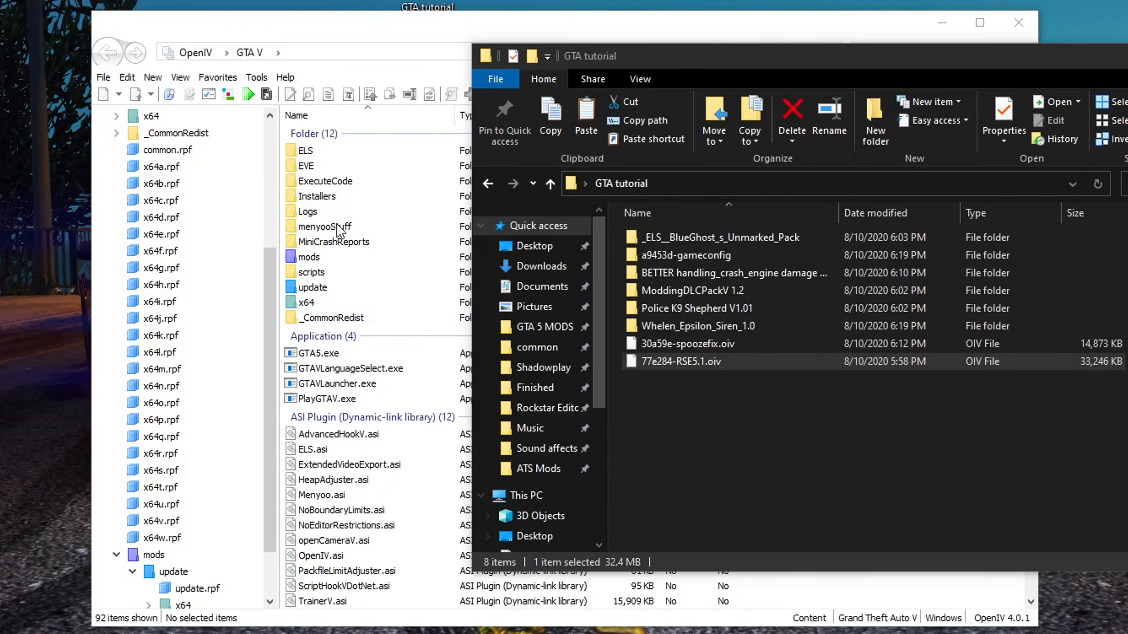
# Browse the installed sound files inside the mods x64 audio sfx RESIDENT.rpf archive in OpenIV
pyautogui.click(303, 23)
pyautogui.doubleClick(317, 257)
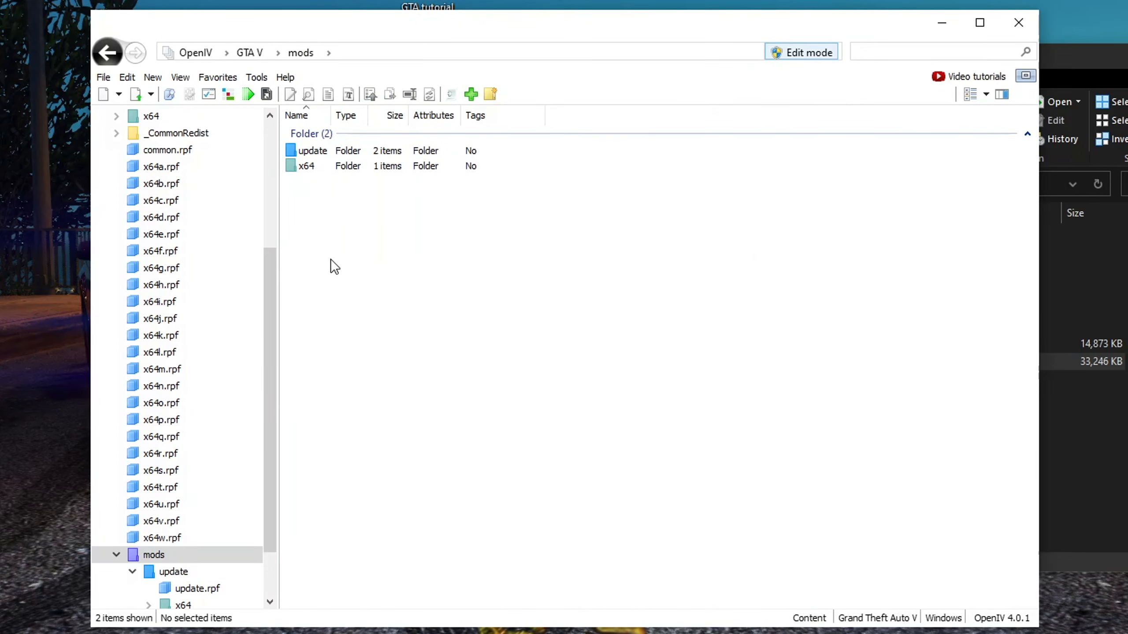
pyautogui.doubleClick(317, 168)
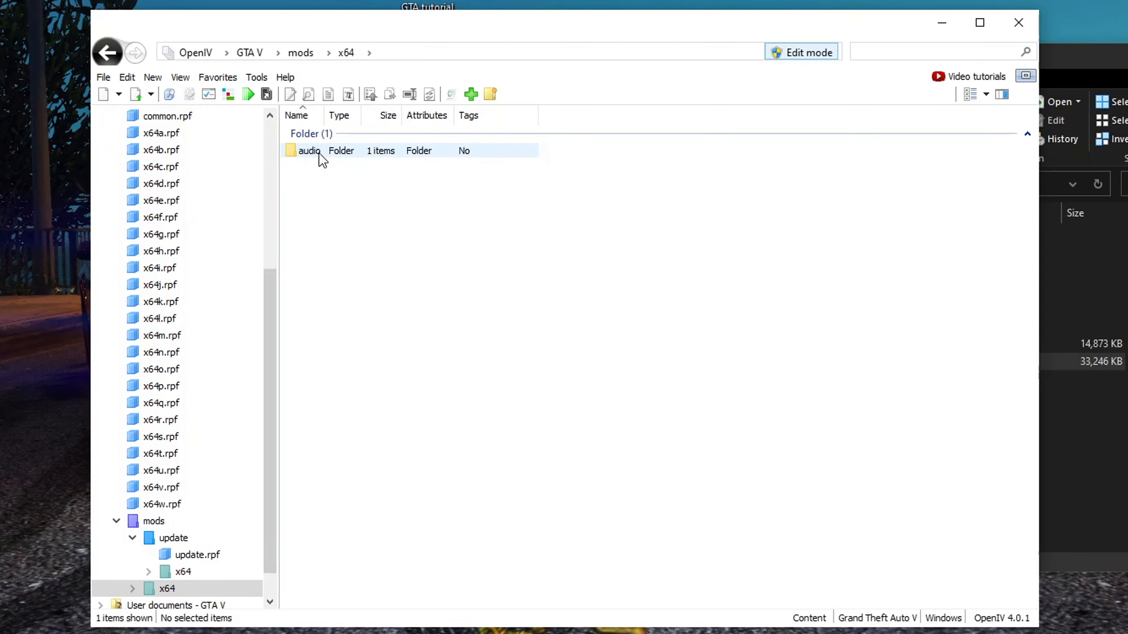
pyautogui.doubleClick(319, 152)
pyautogui.doubleClick(318, 152)
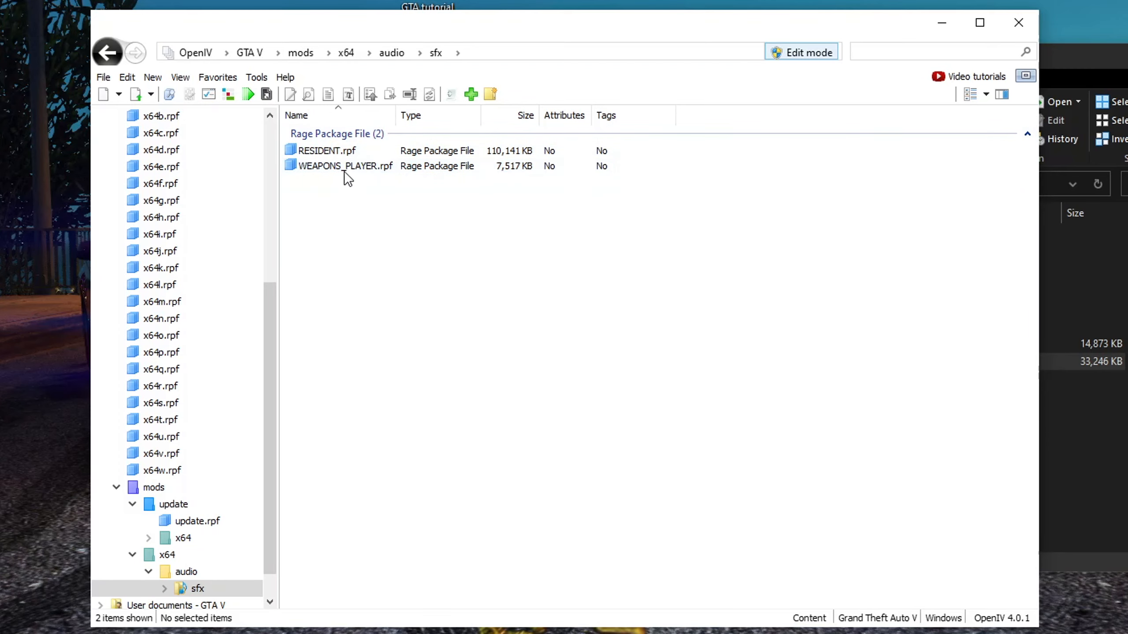
pyautogui.doubleClick(327, 151)
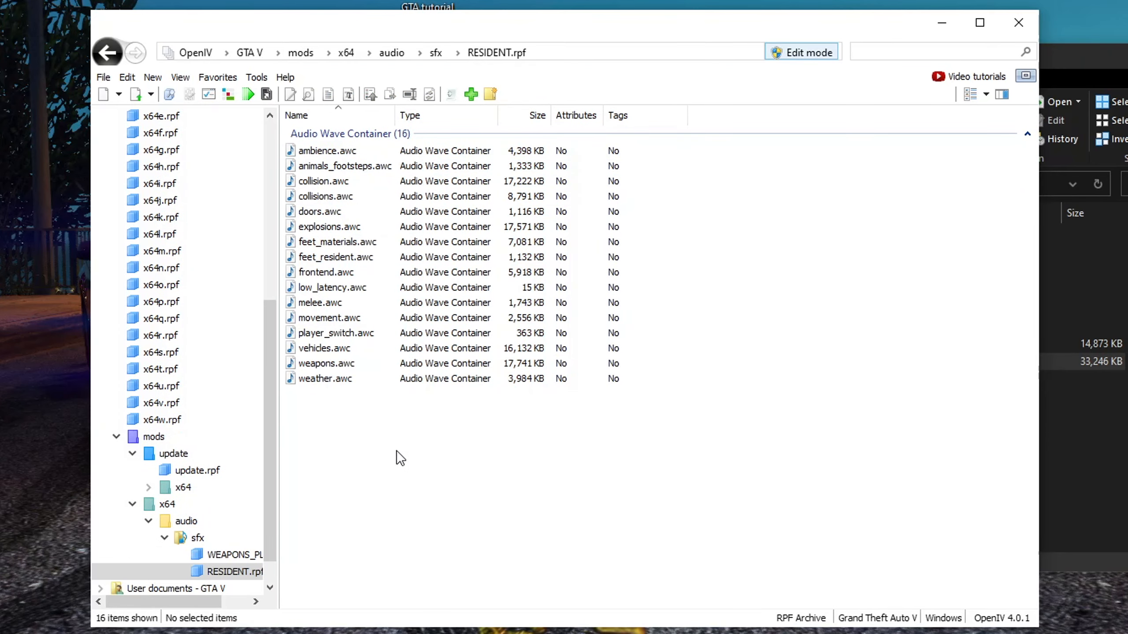
pyautogui.click(330, 227)
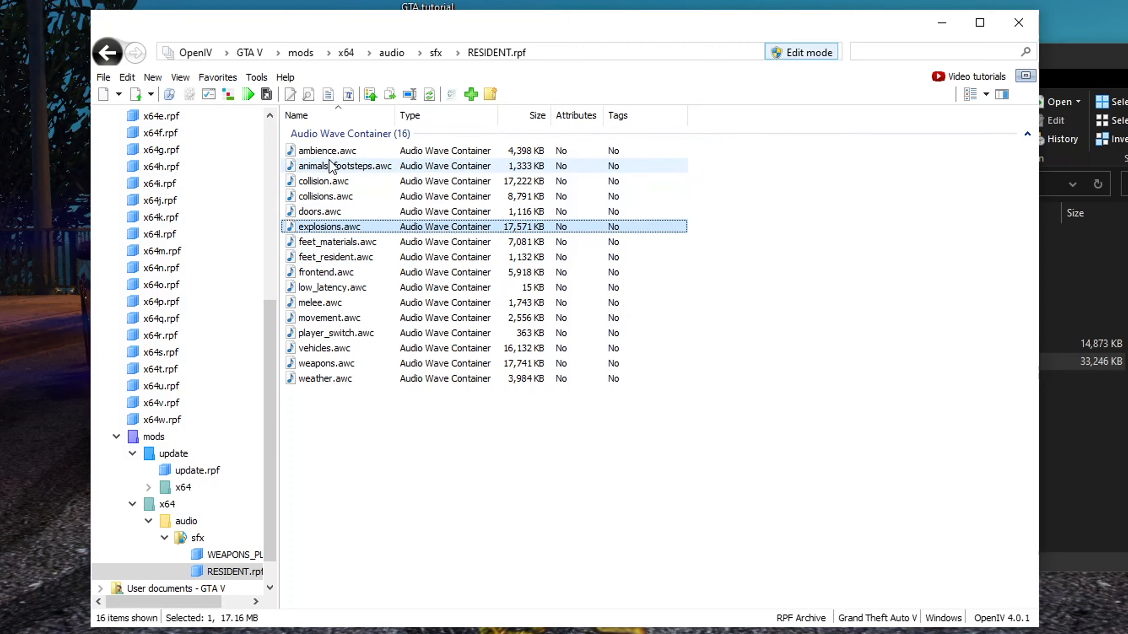
pyautogui.click(343, 364)
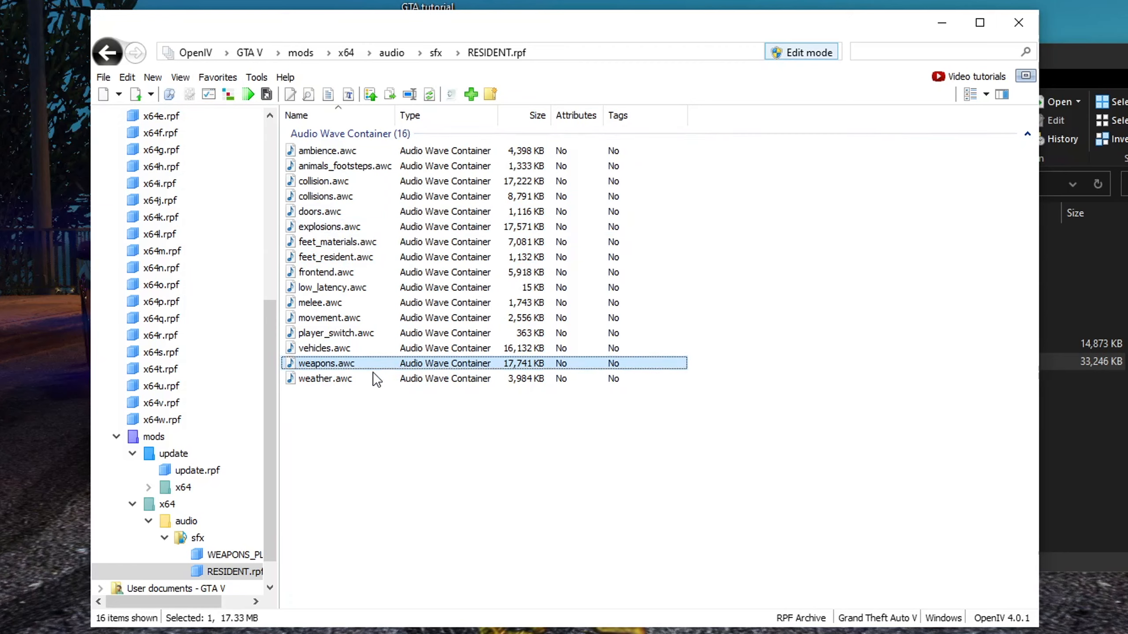
pyautogui.click(369, 414)
pyautogui.hotkey('alt', 'Left')
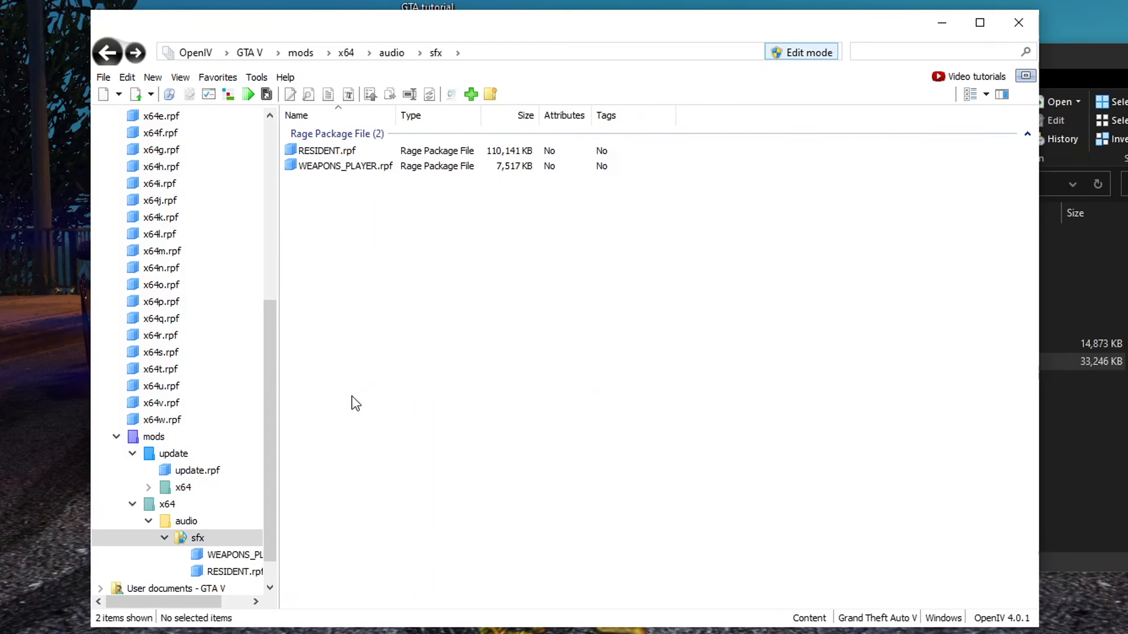
# Inspect WEAPONS_PLAYER.rpf and the mods update x64 folder, then return to the GTA V root folder
pyautogui.doubleClick(346, 166)
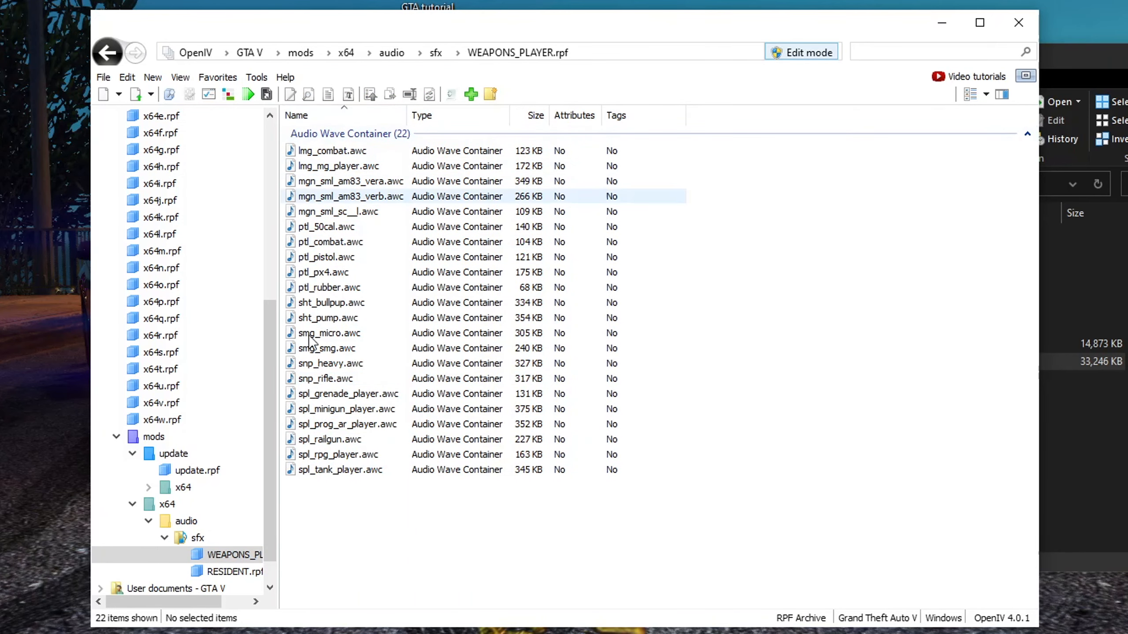
pyautogui.hotkey('alt', 'Left')
pyautogui.hotkey('alt', 'Left')
pyautogui.hotkey('alt', 'Left')
pyautogui.hotkey('alt', 'Left')
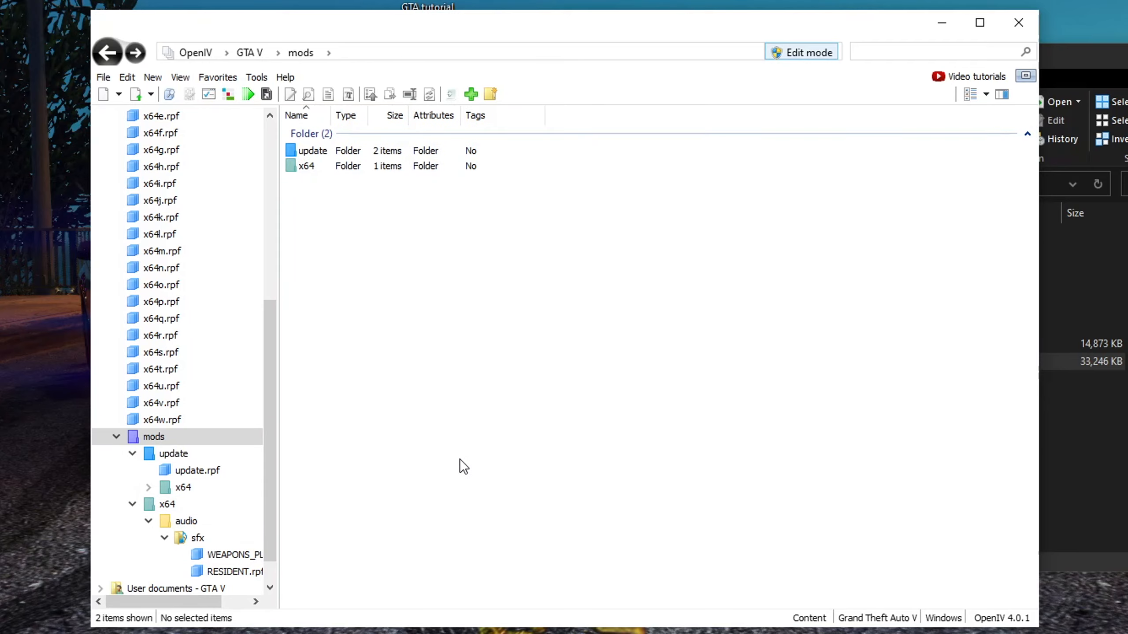
pyautogui.doubleClick(347, 151)
pyautogui.doubleClick(345, 152)
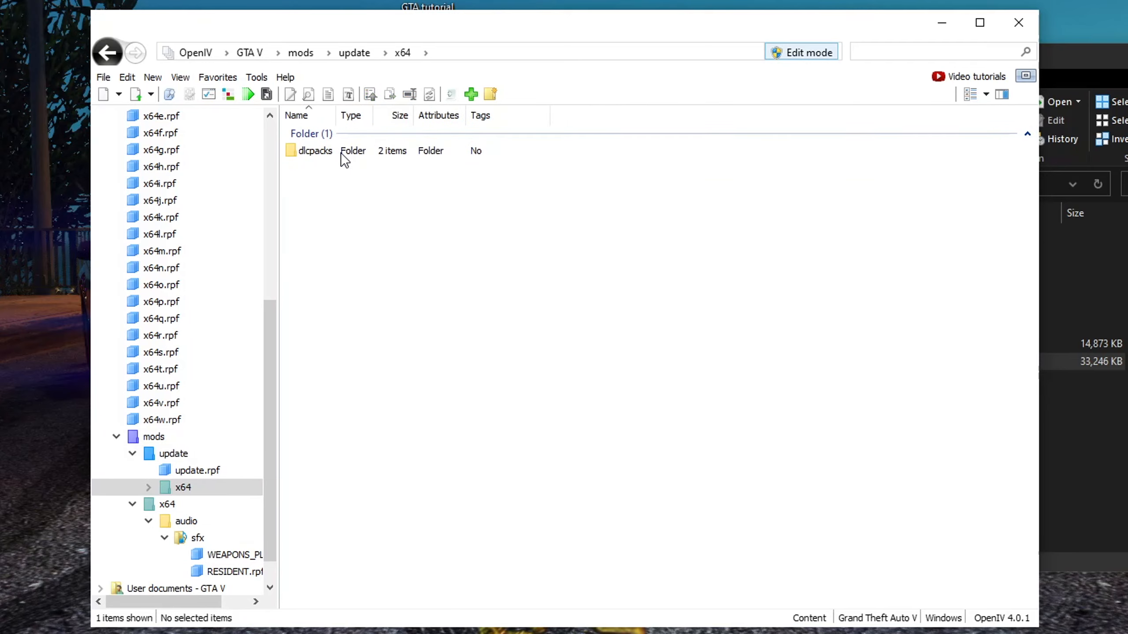
pyautogui.doubleClick(345, 154)
pyautogui.hotkey('alt', 'Left')
pyautogui.hotkey('alt', 'Left')
pyautogui.hotkey('alt', 'Left')
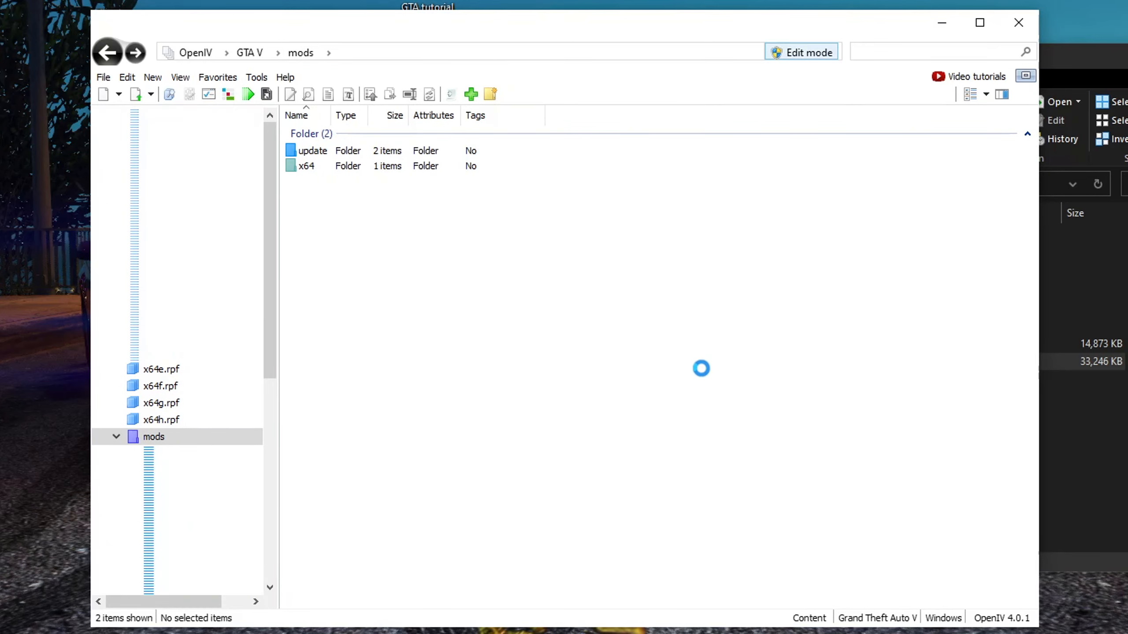
pyautogui.hotkey('alt', 'Left')
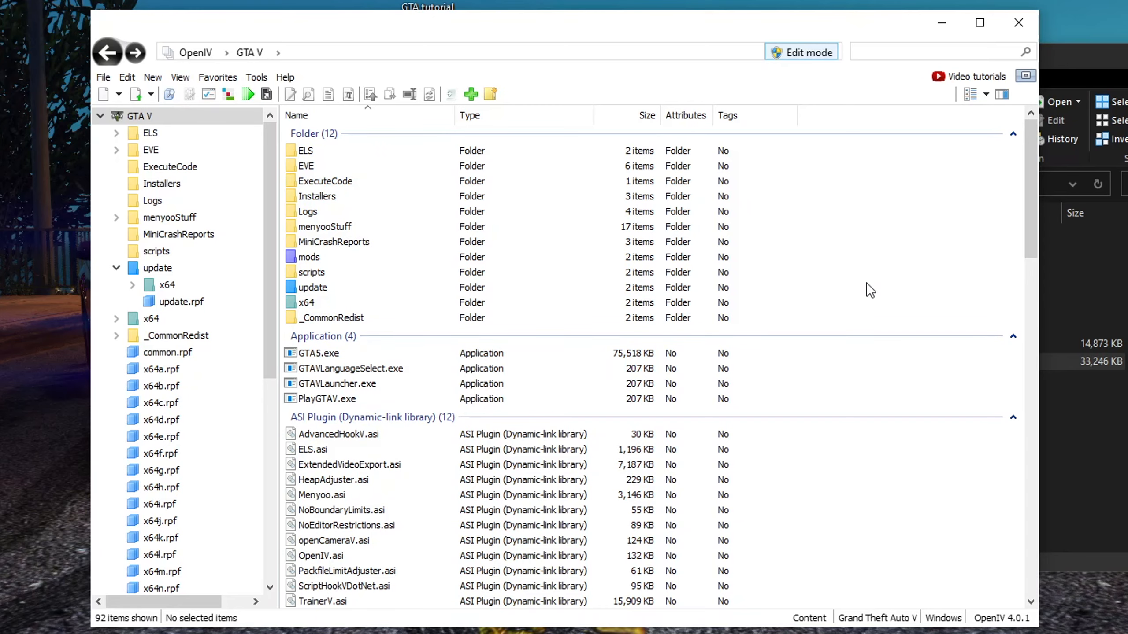
# Delete the 77e284-RSE5.1.oiv package from the GTA tutorial folder
pyautogui.hotkey('alt', 'Tab')
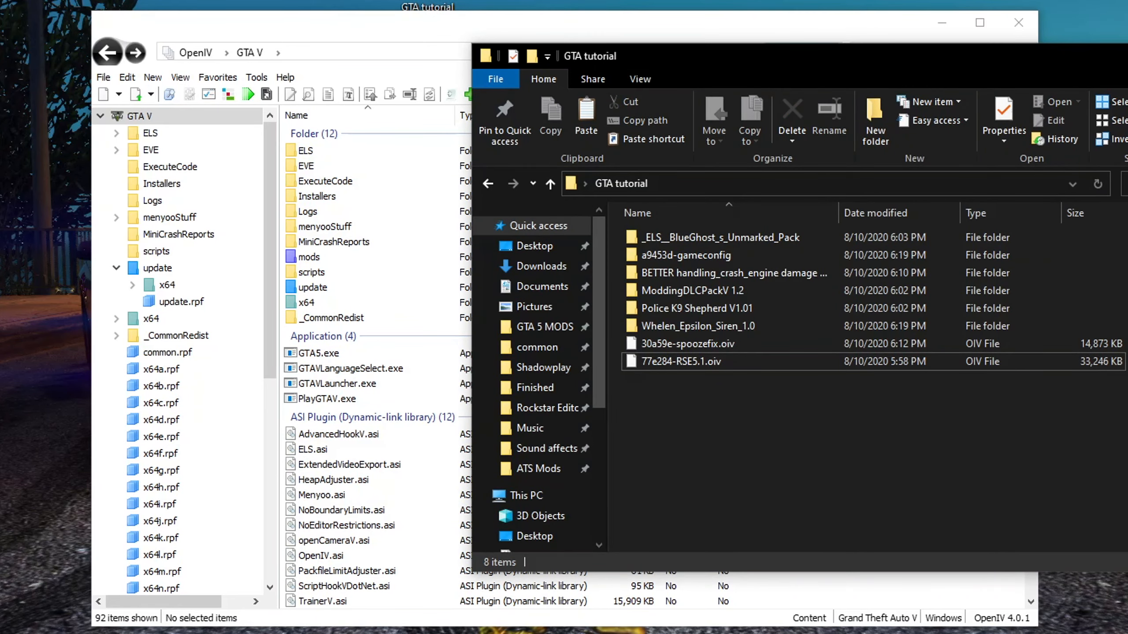
pyautogui.click(658, 363)
pyautogui.press('Delete')
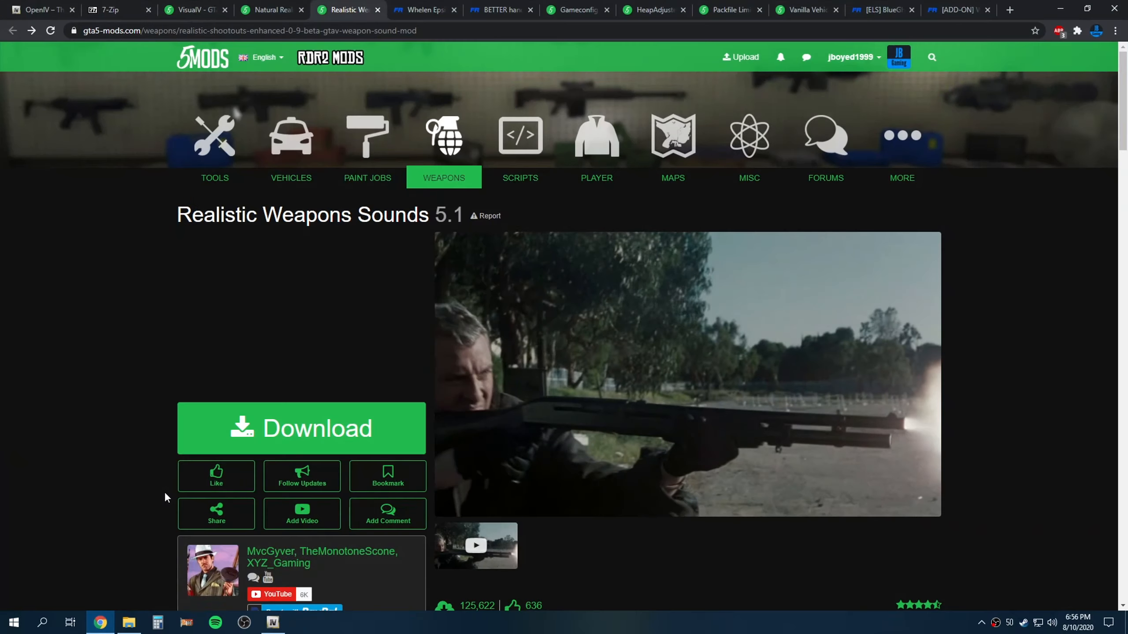
# Open the Whelen Epsilon Siren mod page on LCPDFR and read its description
pyautogui.click(424, 10)
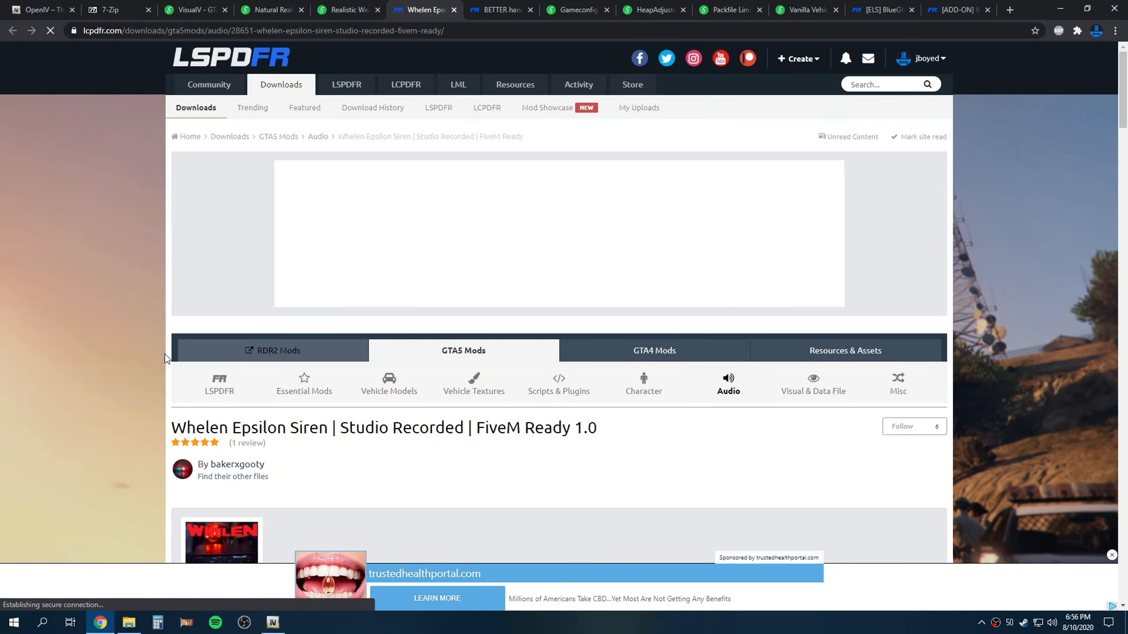
pyautogui.scroll(-5, 103, 379)
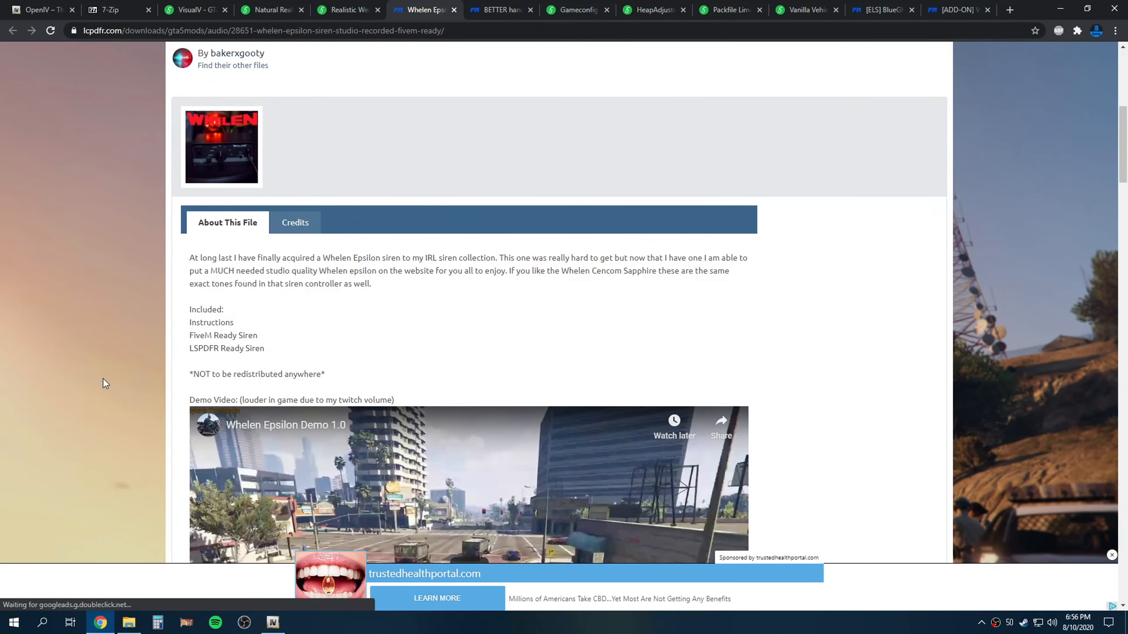
pyautogui.scroll(-4, 103, 379)
pyautogui.scroll(5, 103, 378)
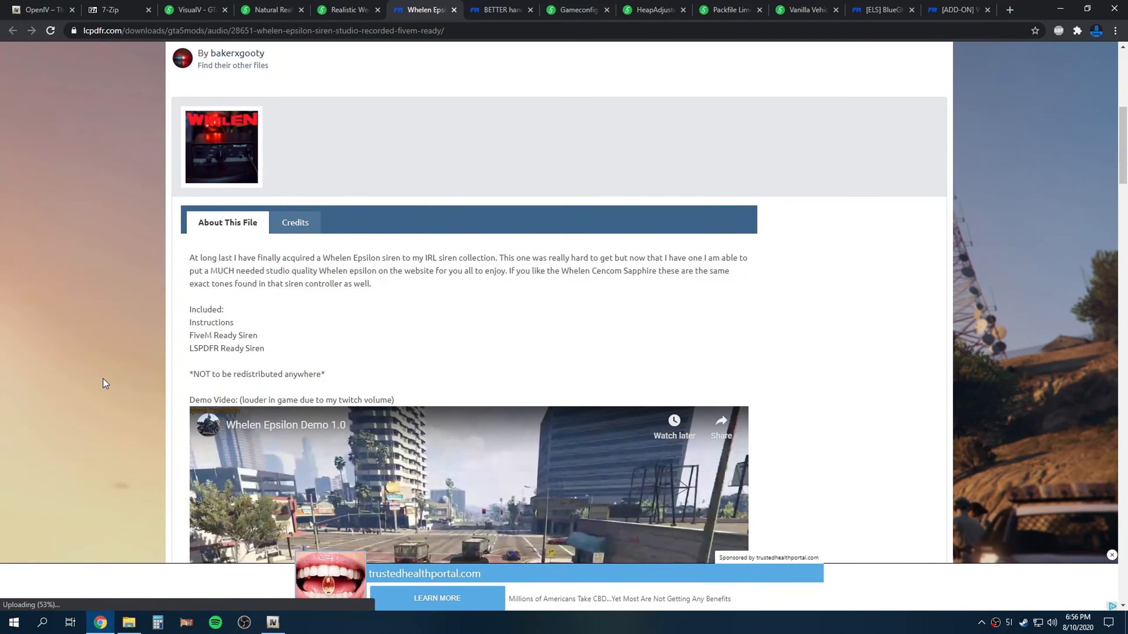
pyautogui.scroll(7, 103, 379)
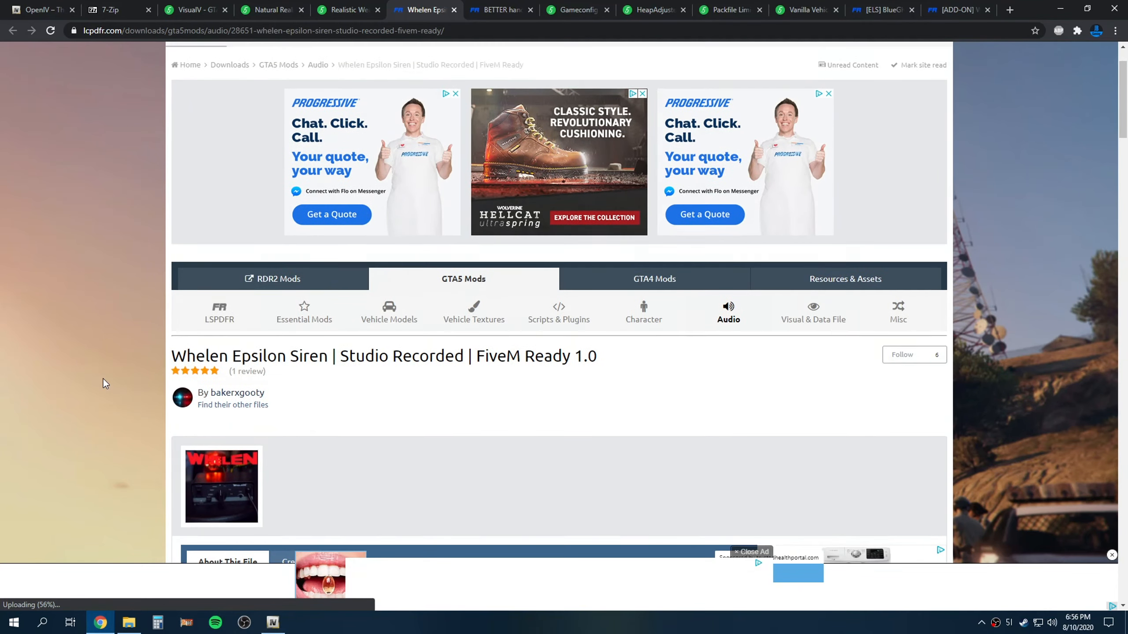
pyautogui.scroll(-3, 103, 378)
pyautogui.scroll(4, 103, 379)
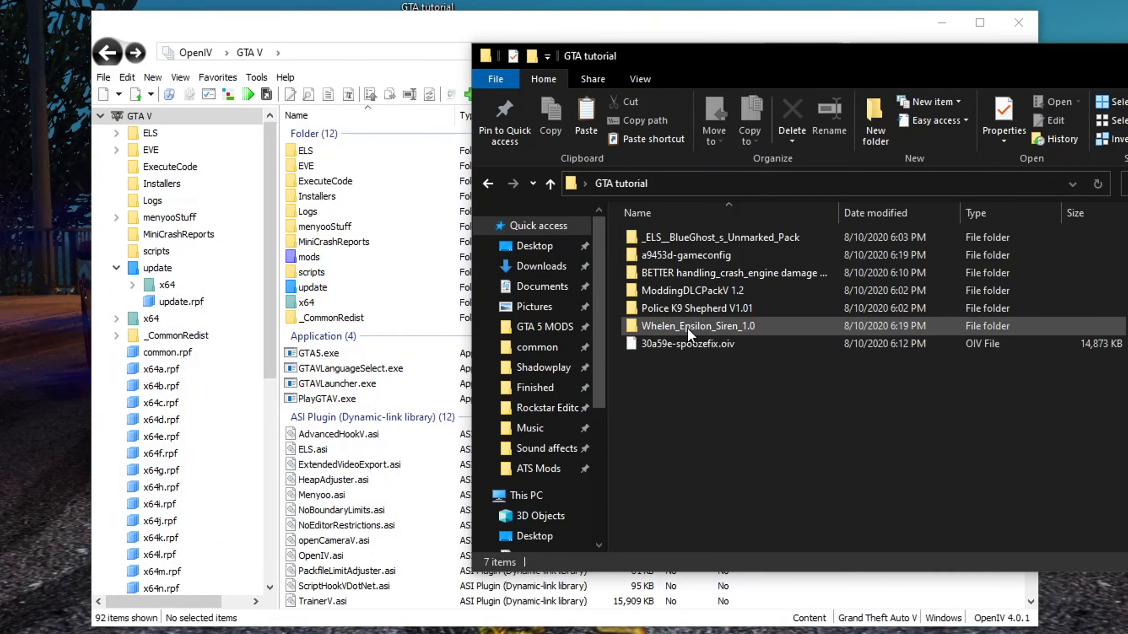
# Browse the Whelen Epsilon Siren mod folder, its FiveM LSPDFR Siren File subfolder and its vehicles folder of wav files
pyautogui.doubleClick(687, 327)
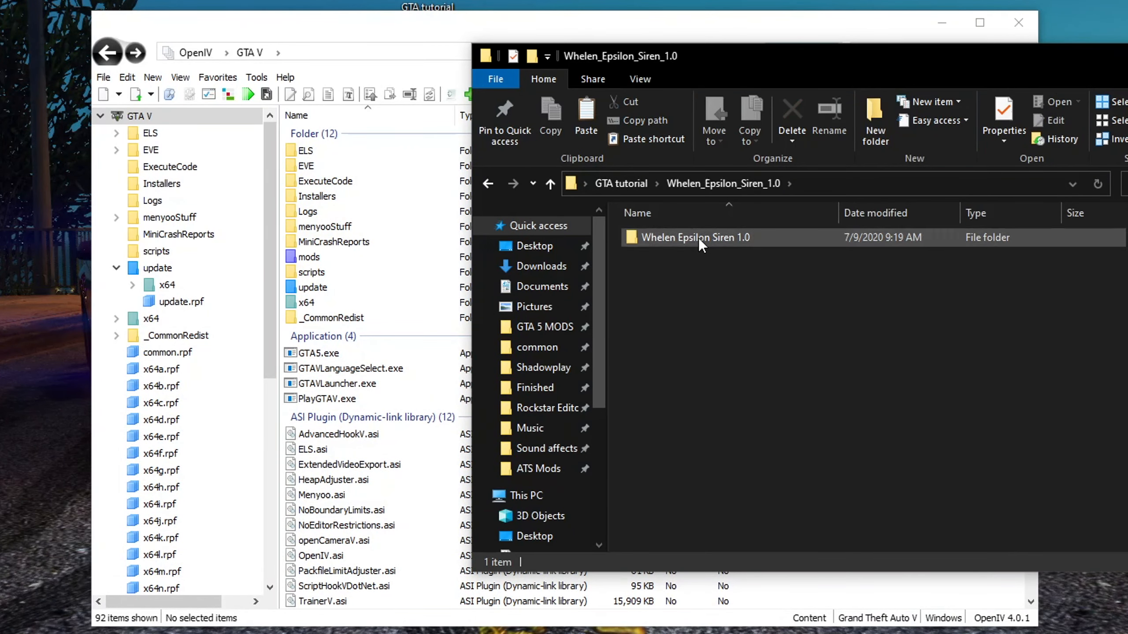
pyautogui.doubleClick(684, 238)
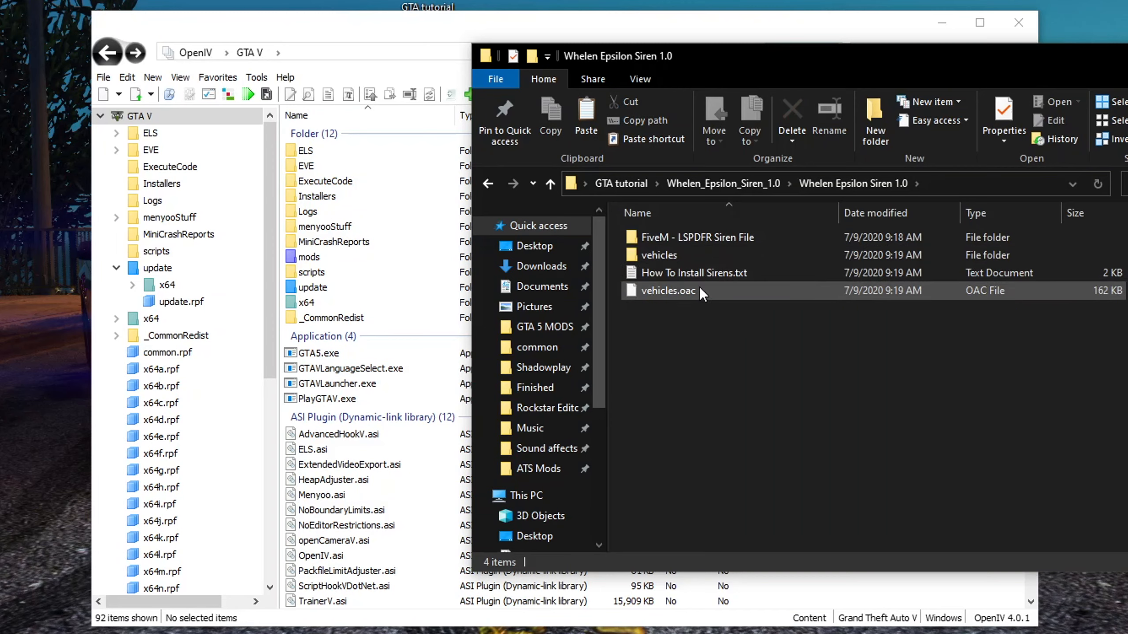
pyautogui.doubleClick(715, 240)
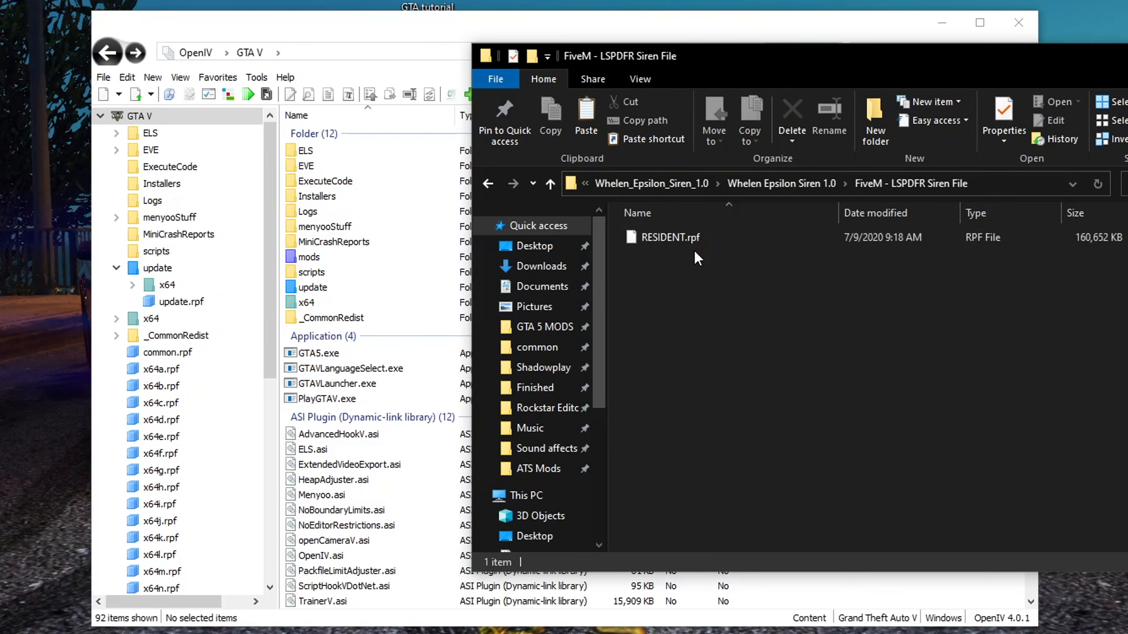
pyautogui.press('BackSpace')
pyautogui.doubleClick(688, 236)
pyautogui.click(674, 238)
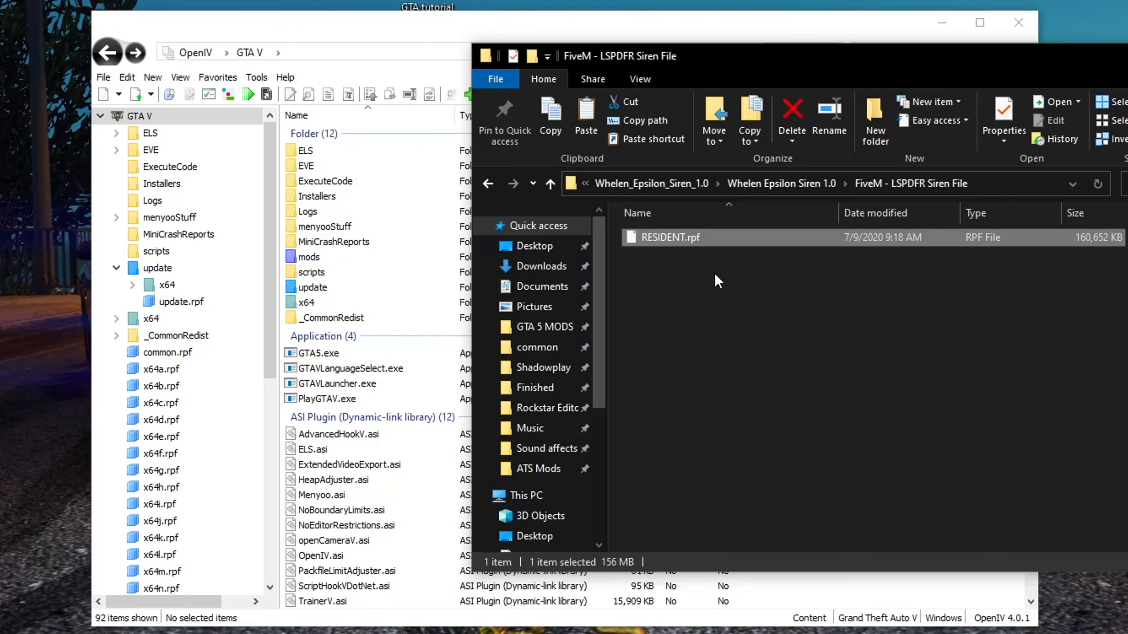
pyautogui.press('BackSpace')
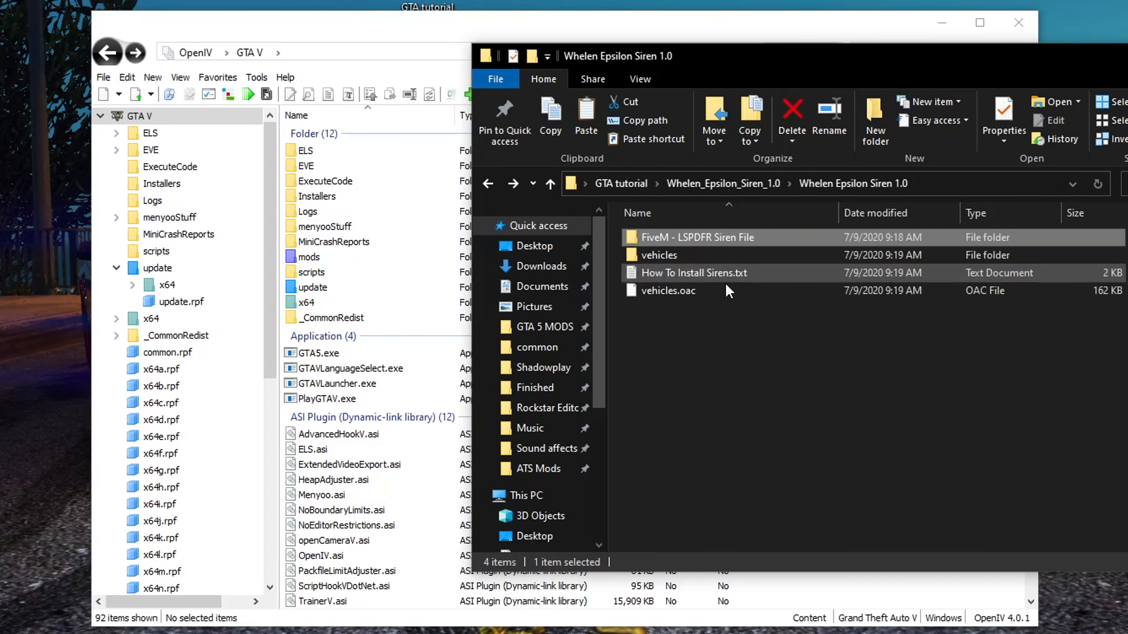
pyautogui.doubleClick(672, 255)
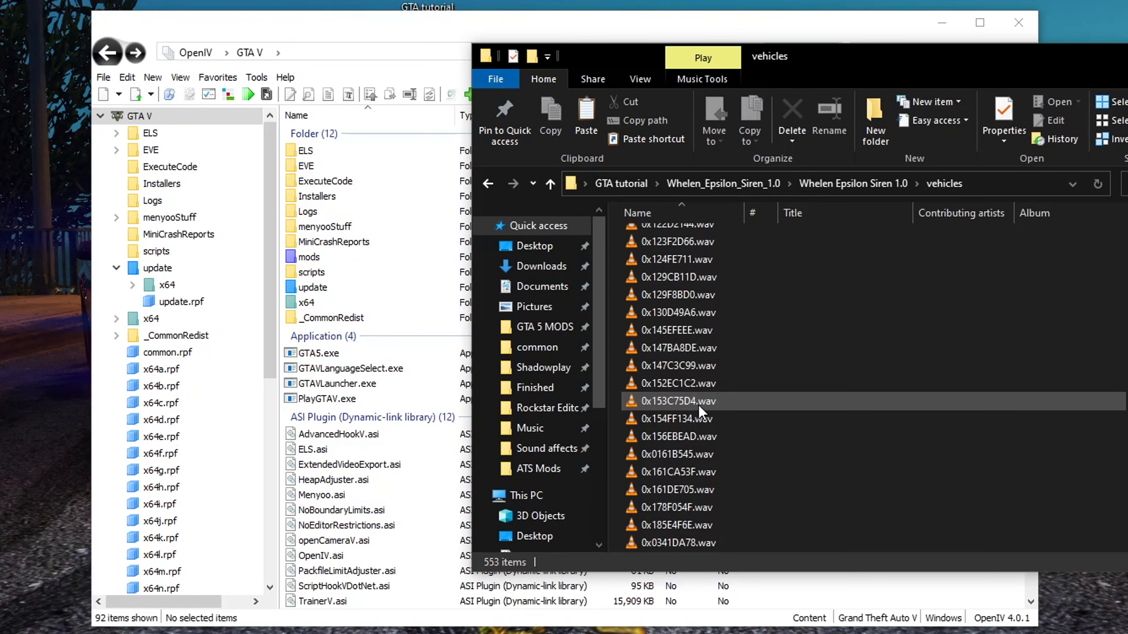
# Navigate to RESIDENT.rpf in the mods x64 audio sfx folder and open vehicles.awc in the audio player
pyautogui.doubleClick(311, 257)
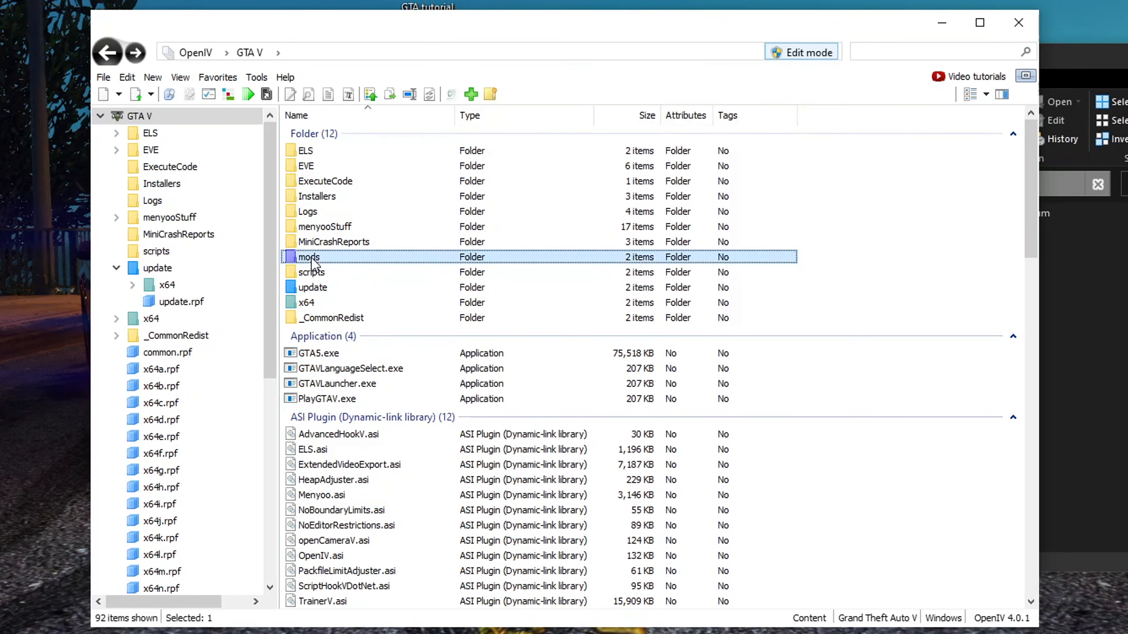
pyautogui.doubleClick(311, 166)
pyautogui.doubleClick(313, 154)
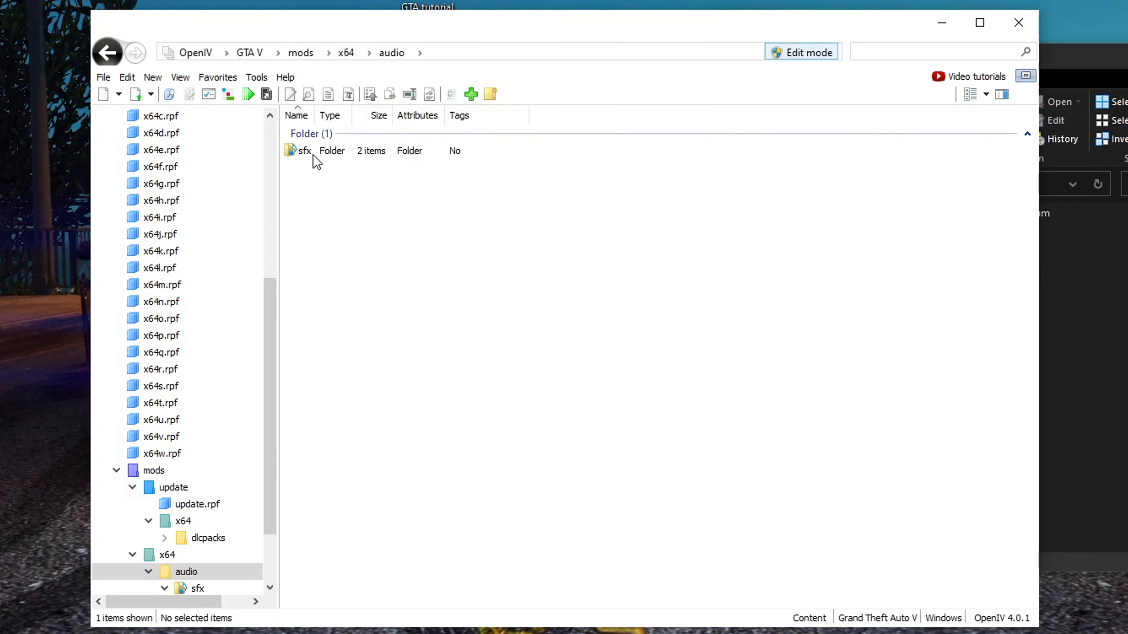
pyautogui.doubleClick(314, 153)
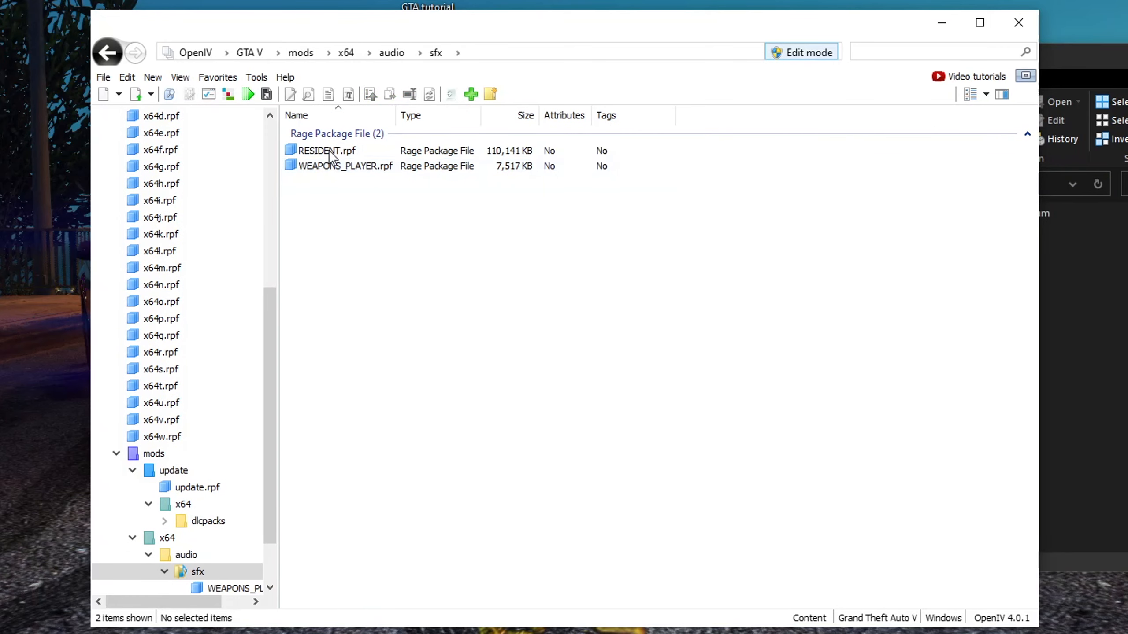
pyautogui.doubleClick(331, 154)
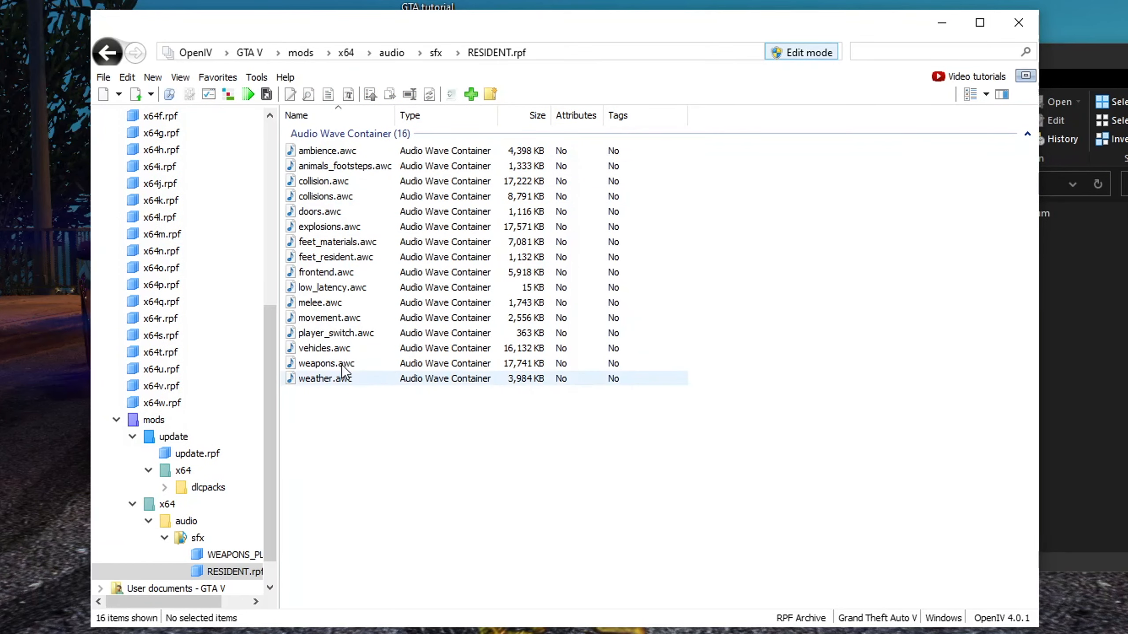
pyautogui.click(333, 349)
pyautogui.doubleClick(333, 349)
pyautogui.moveTo(444, 174); pyautogui.dragTo(493, 172)
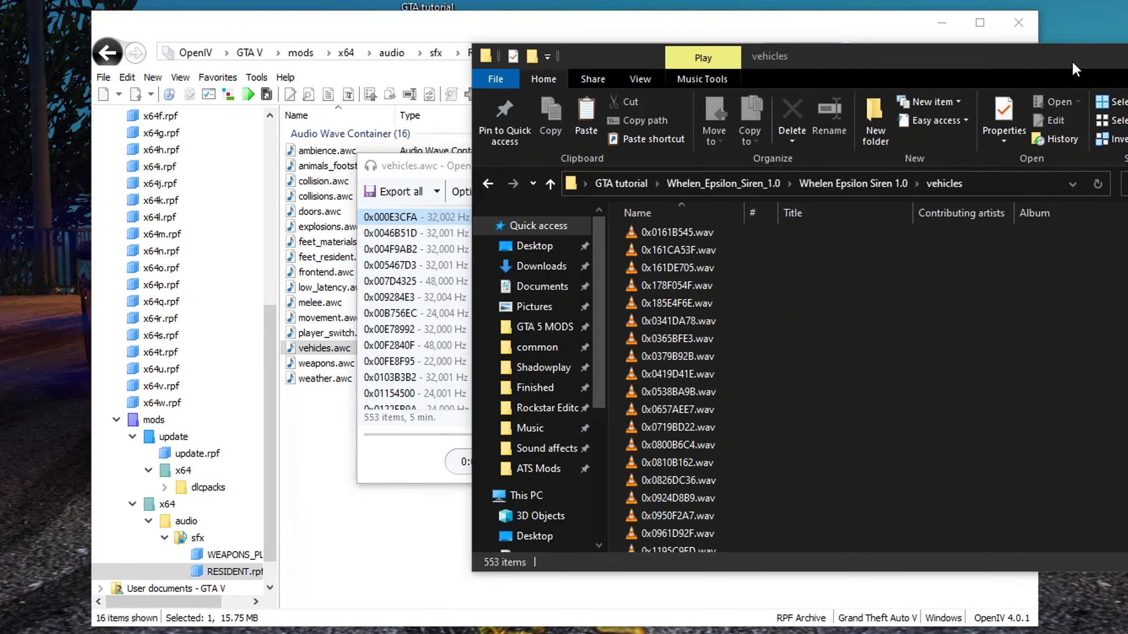
# Compare the audio player's vehicles.awc entries with the siren mod's vehicles wav files, then close the player
pyautogui.click(1072, 61)
pyautogui.scroll(10, 828, 437)
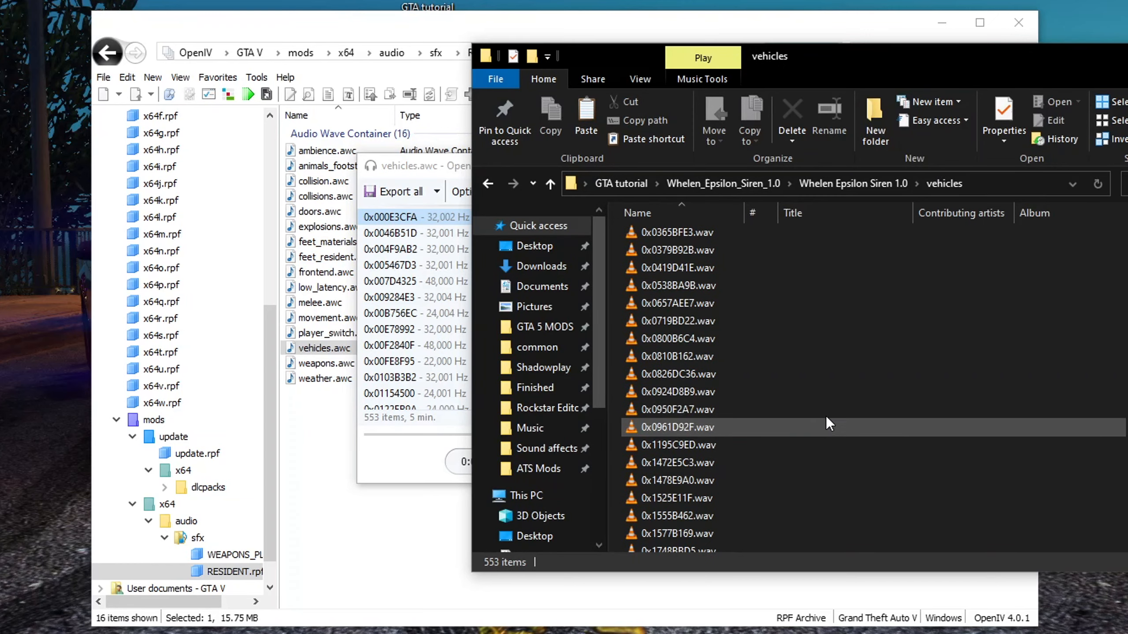
pyautogui.click(418, 165)
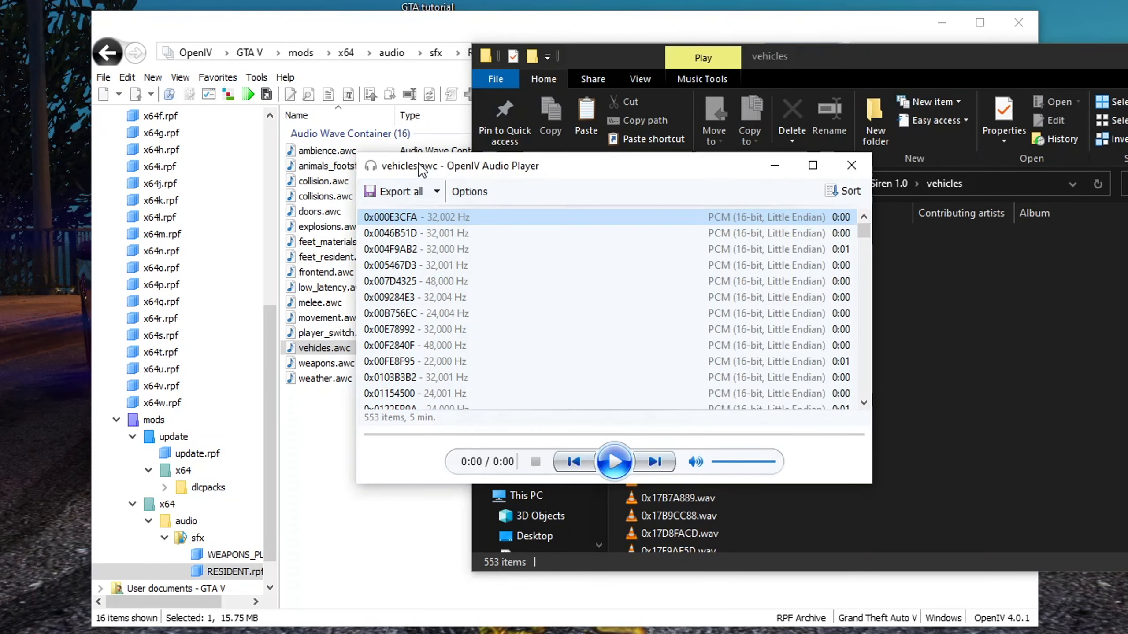
pyautogui.click(853, 168)
pyautogui.click(1097, 49)
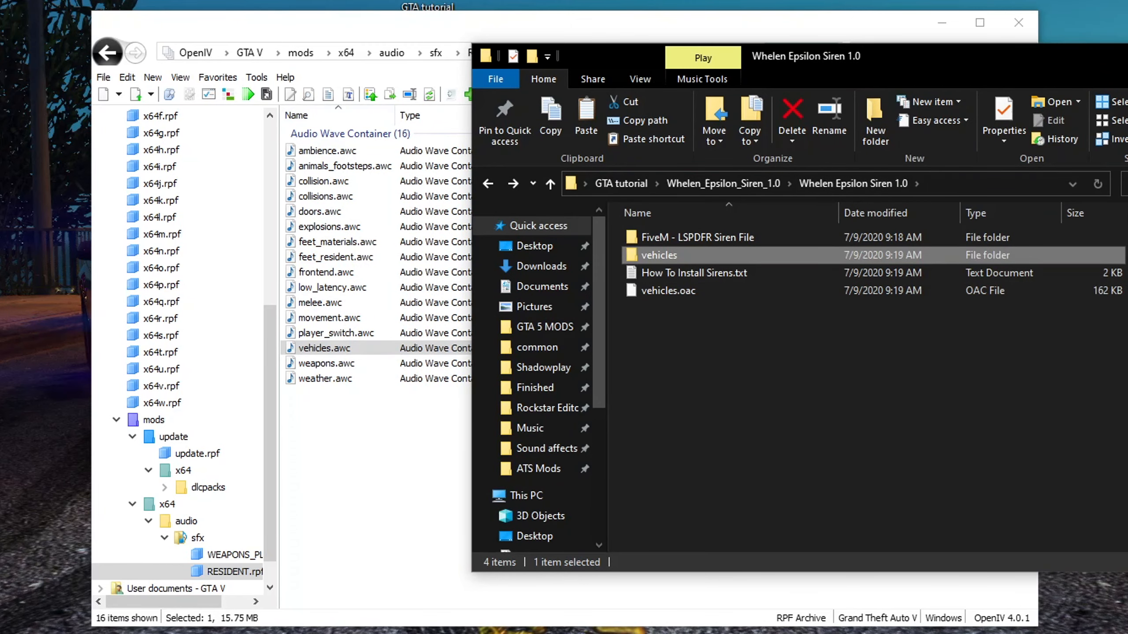
# Import the siren mod's vehicles.oac file into RESIDENT.rpf through Import openFormats
pyautogui.click(342, 448)
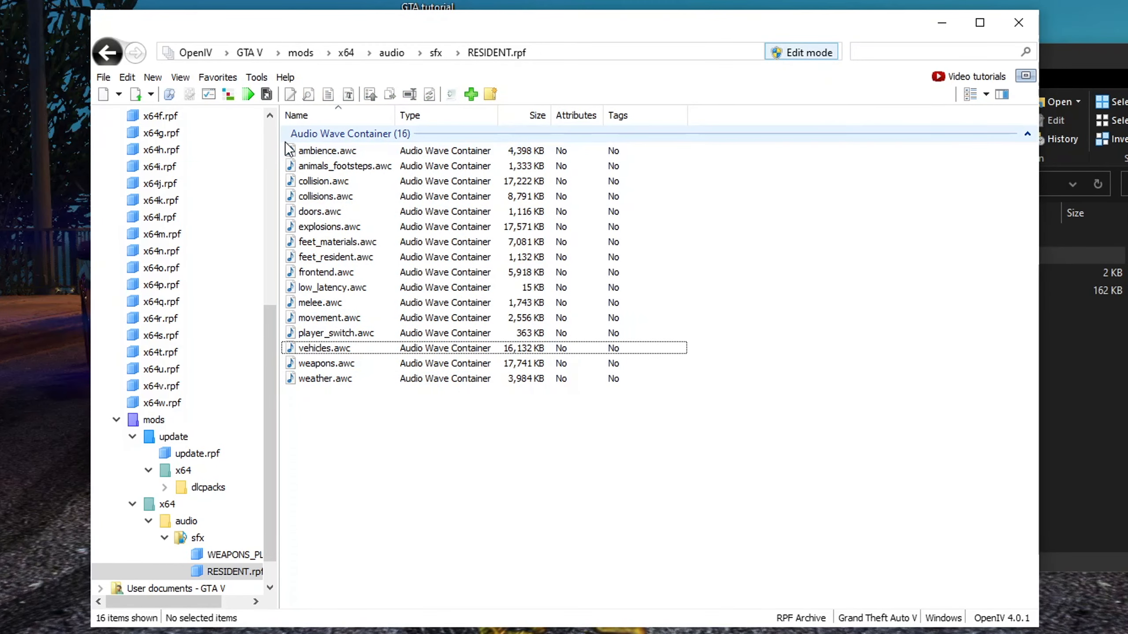
pyautogui.click(255, 78)
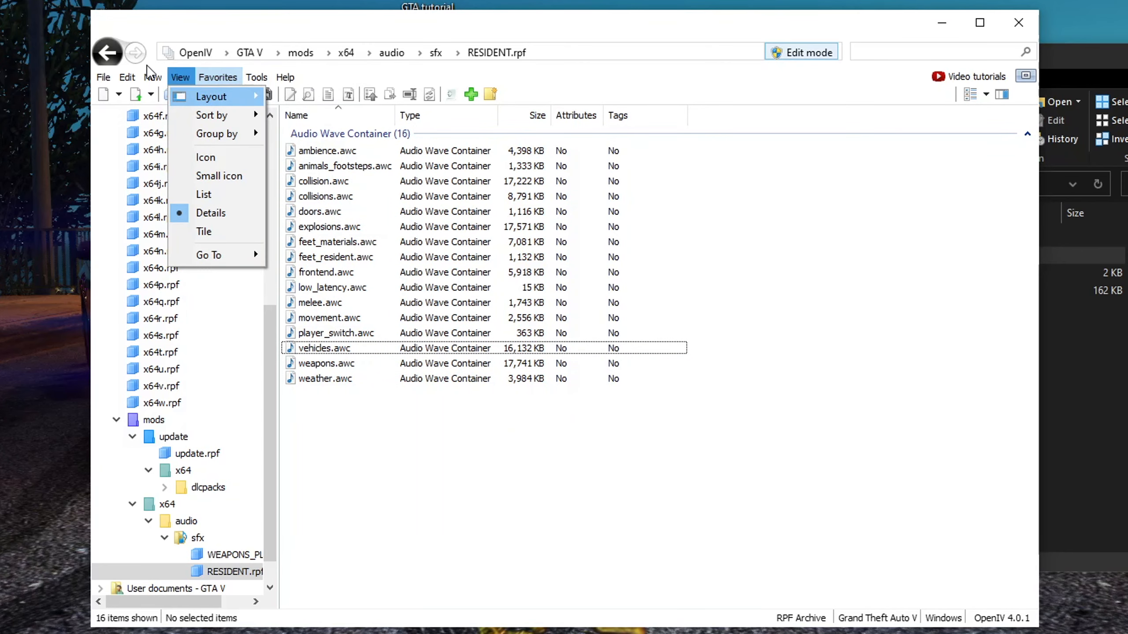
pyautogui.moveTo(147, 80)
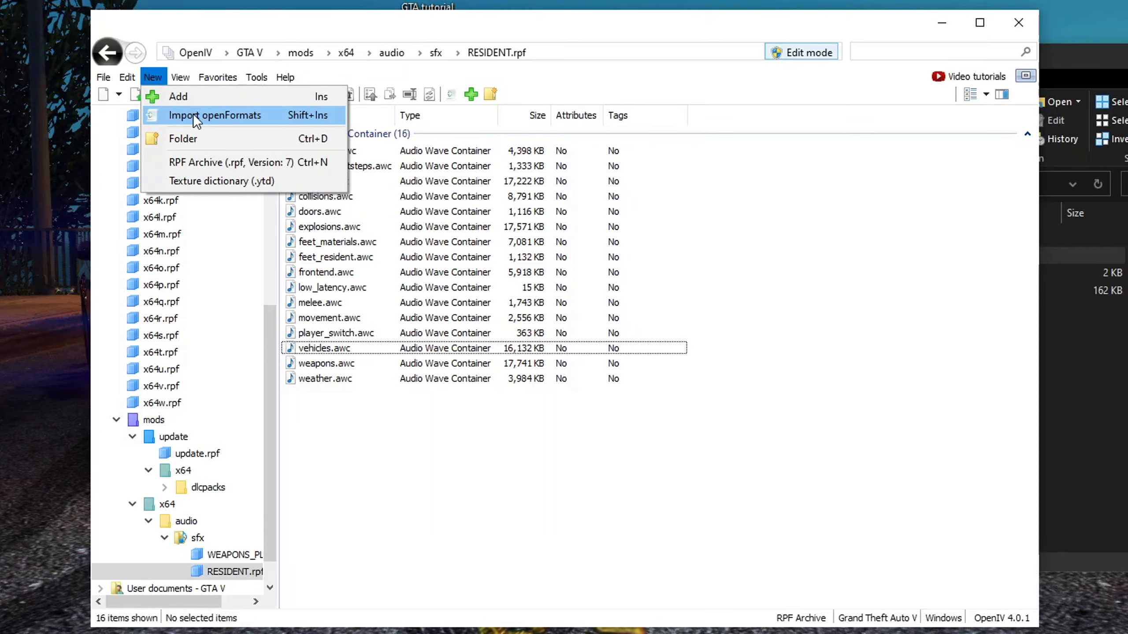
pyautogui.click(205, 117)
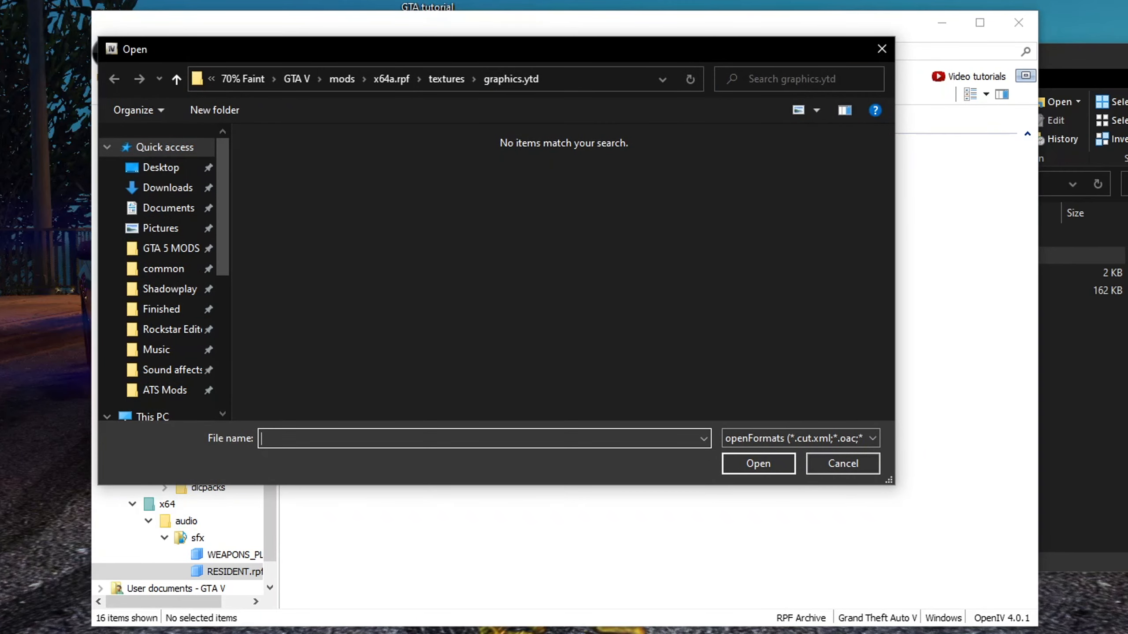
pyautogui.click(1085, 62)
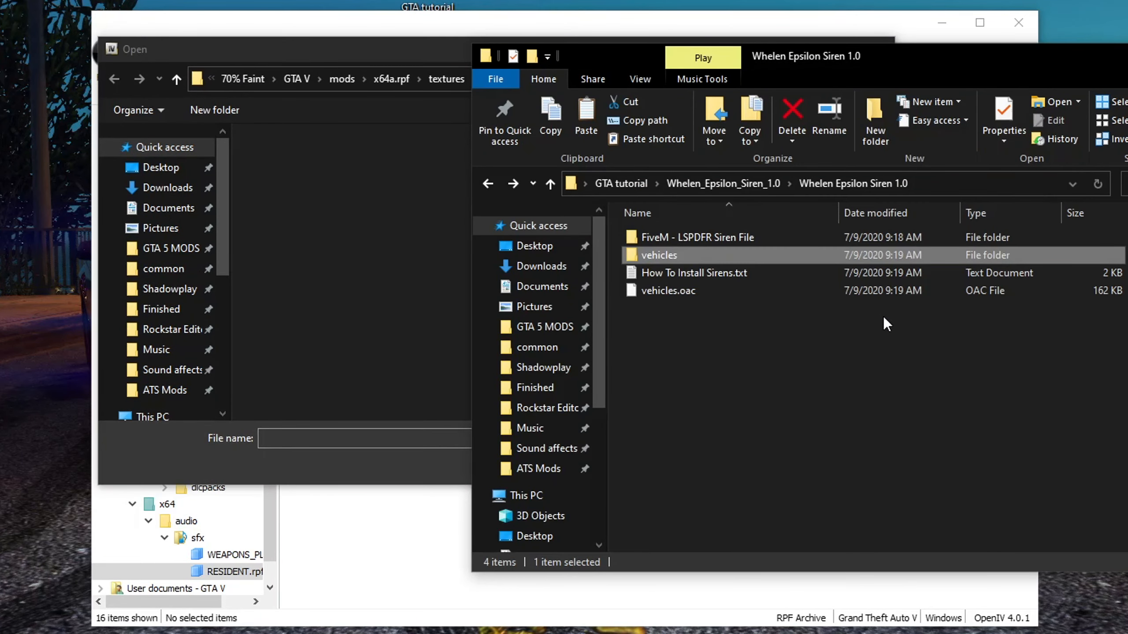
pyautogui.click(358, 233)
pyautogui.click(161, 167)
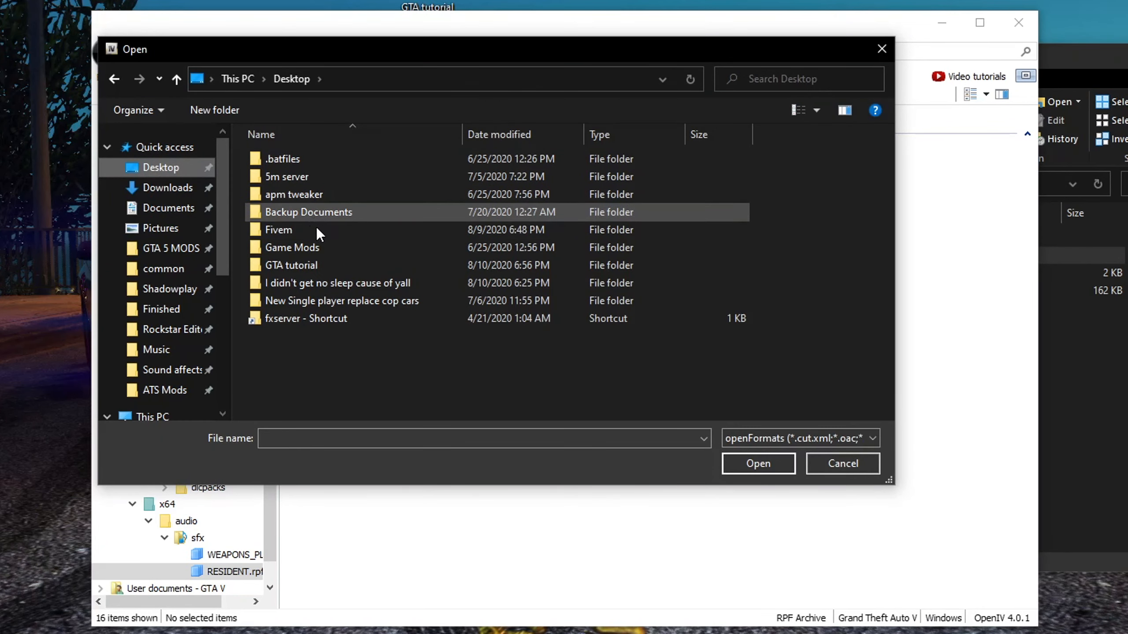
pyautogui.doubleClick(303, 262)
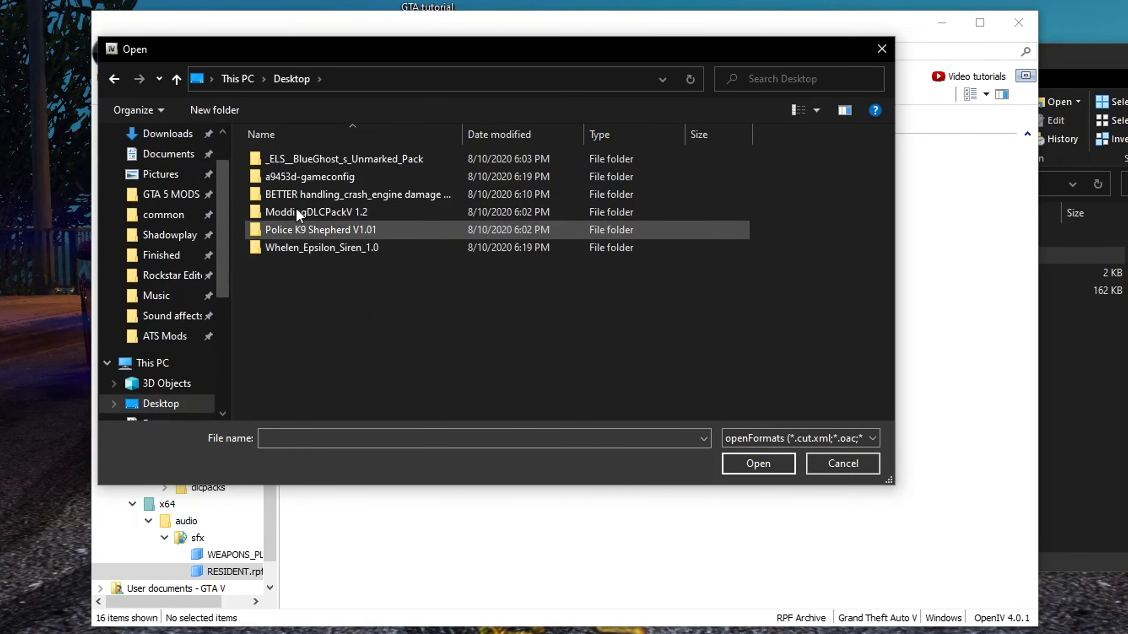
pyautogui.doubleClick(303, 250)
pyautogui.doubleClick(290, 162)
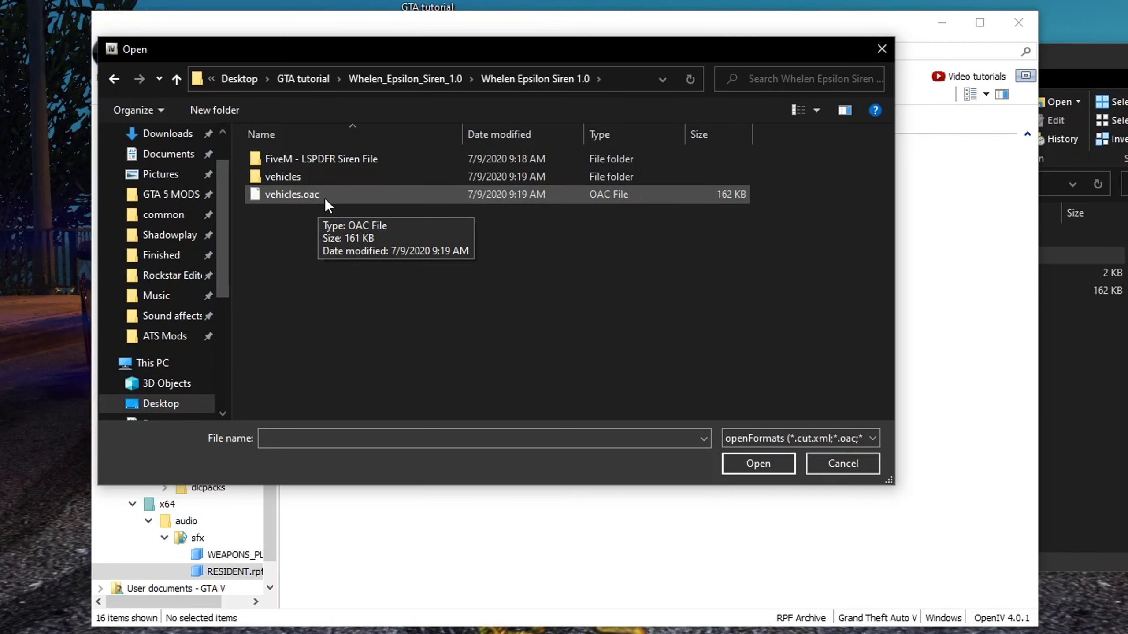
pyautogui.click(302, 196)
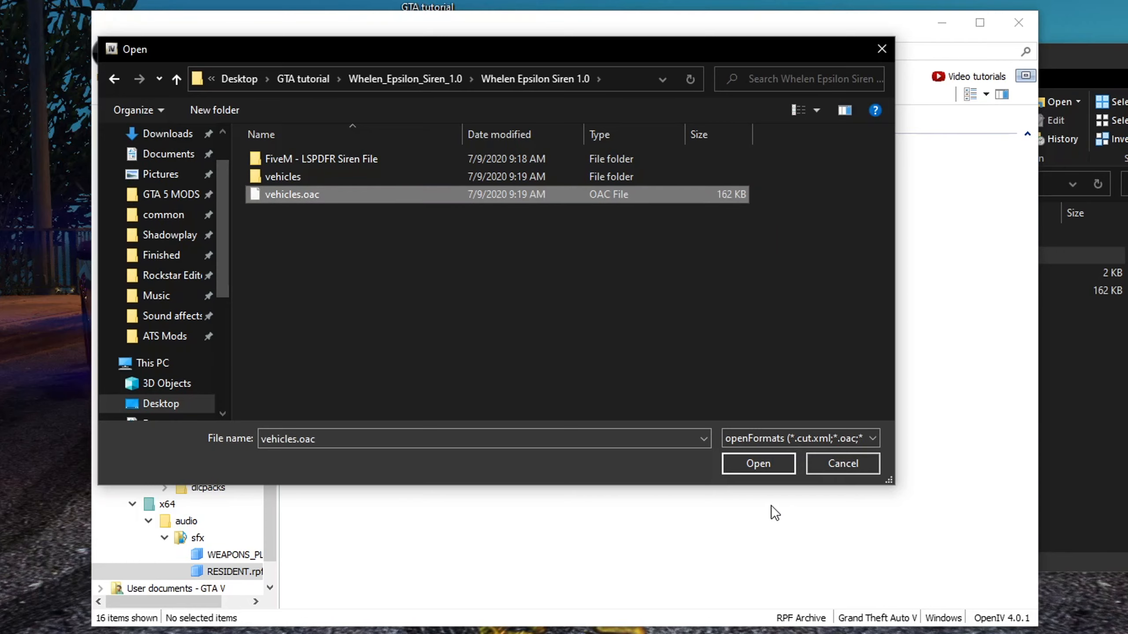
pyautogui.click(753, 464)
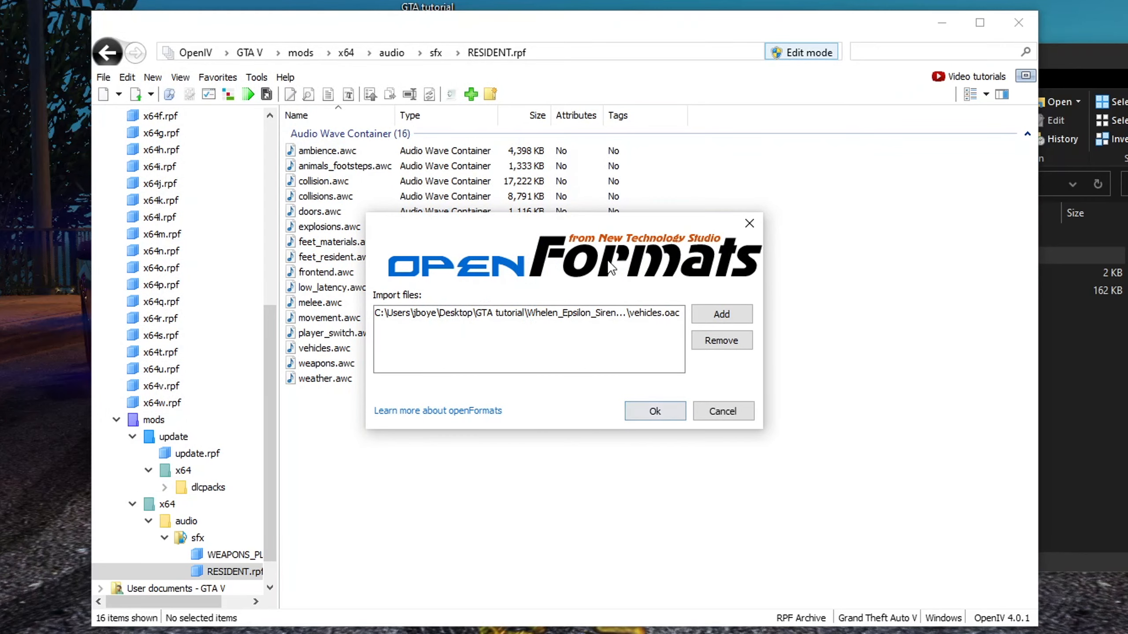
pyautogui.click(655, 414)
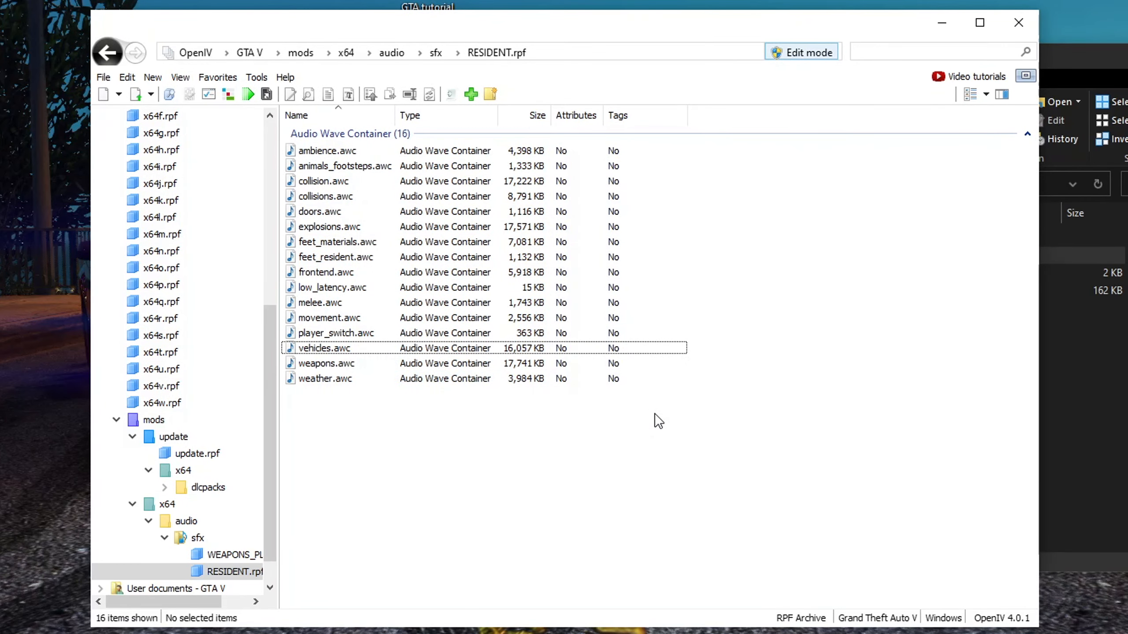
# Check the updated vehicles.awc in RESIDENT.rpf against the siren mod's vehicles wav folder
pyautogui.hotkey('alt', 'Tab')
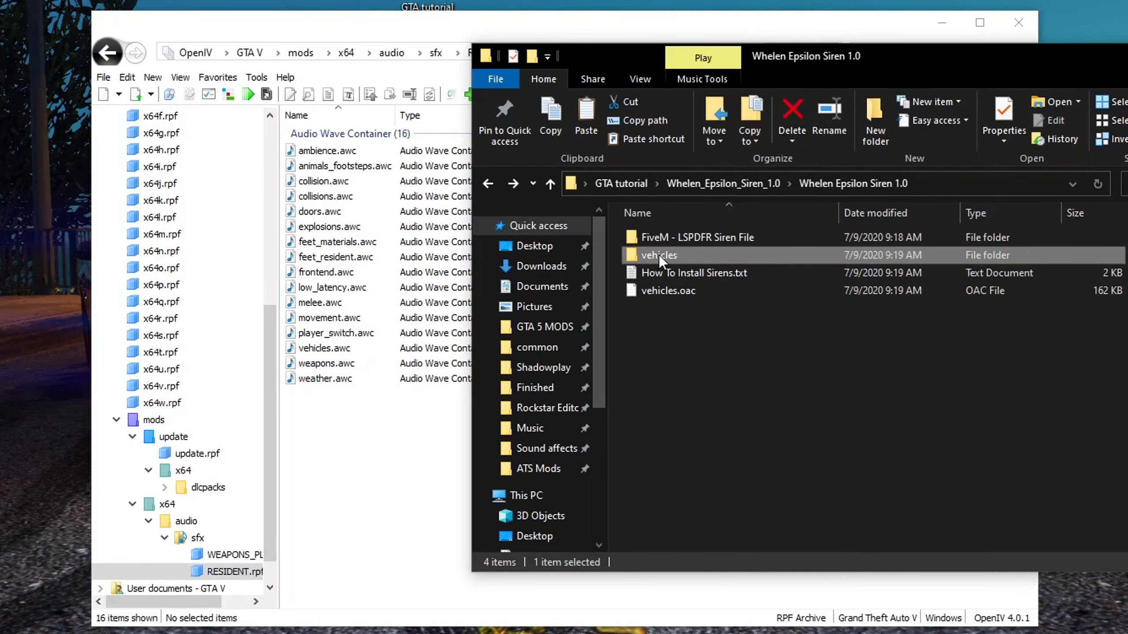
pyautogui.doubleClick(659, 255)
pyautogui.scroll(-5, 713, 373)
pyautogui.scroll(-5, 707, 377)
pyautogui.click(337, 398)
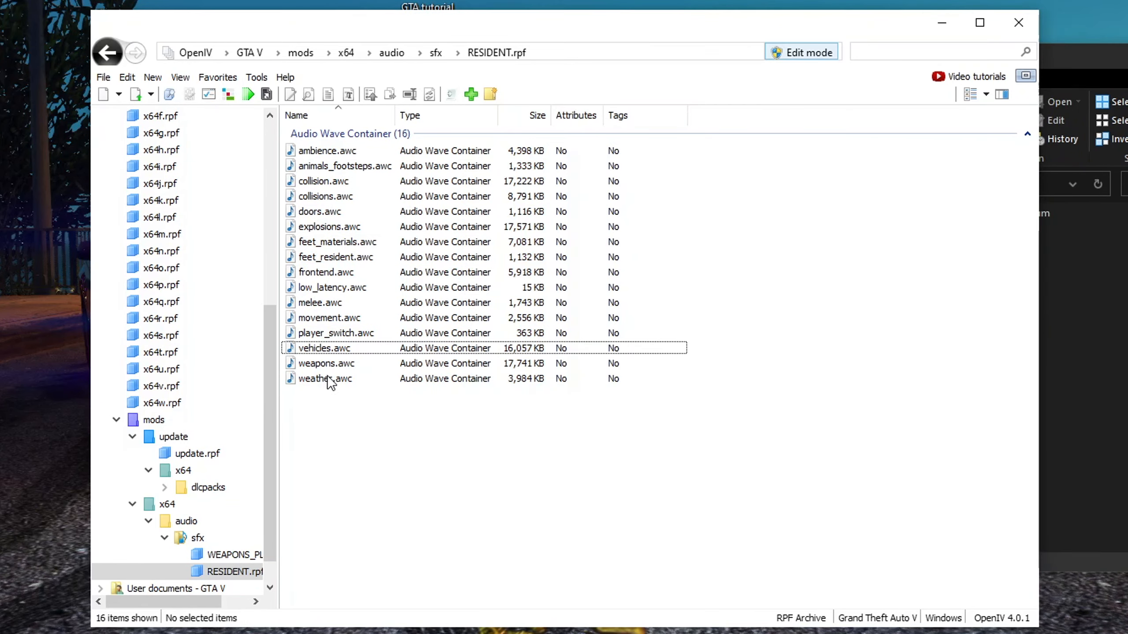
pyautogui.click(334, 351)
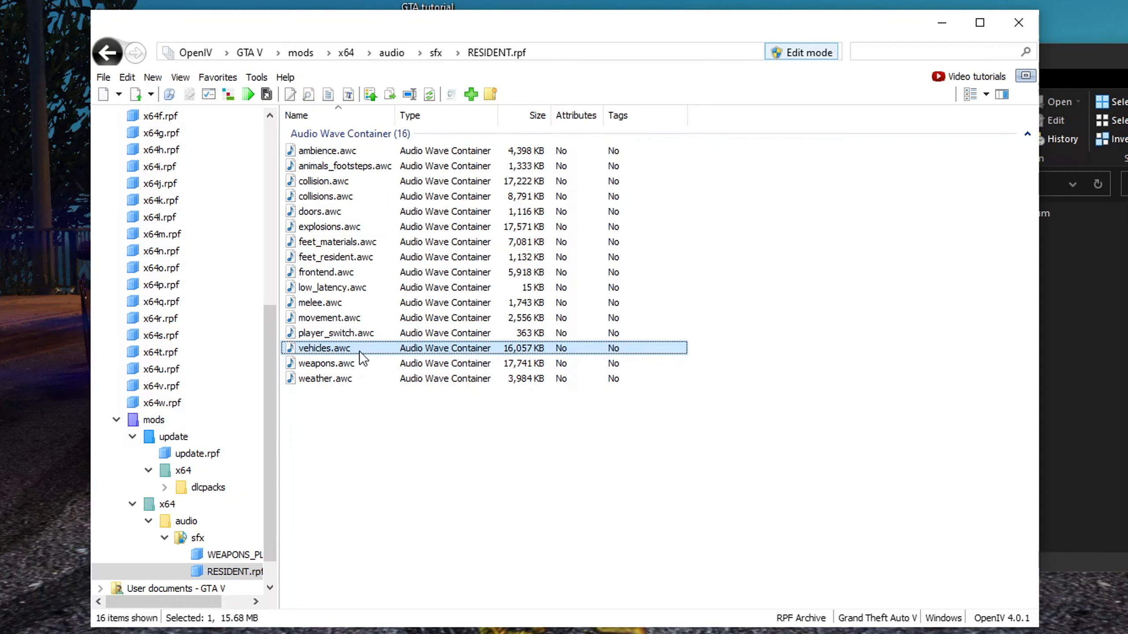
pyautogui.click(675, 472)
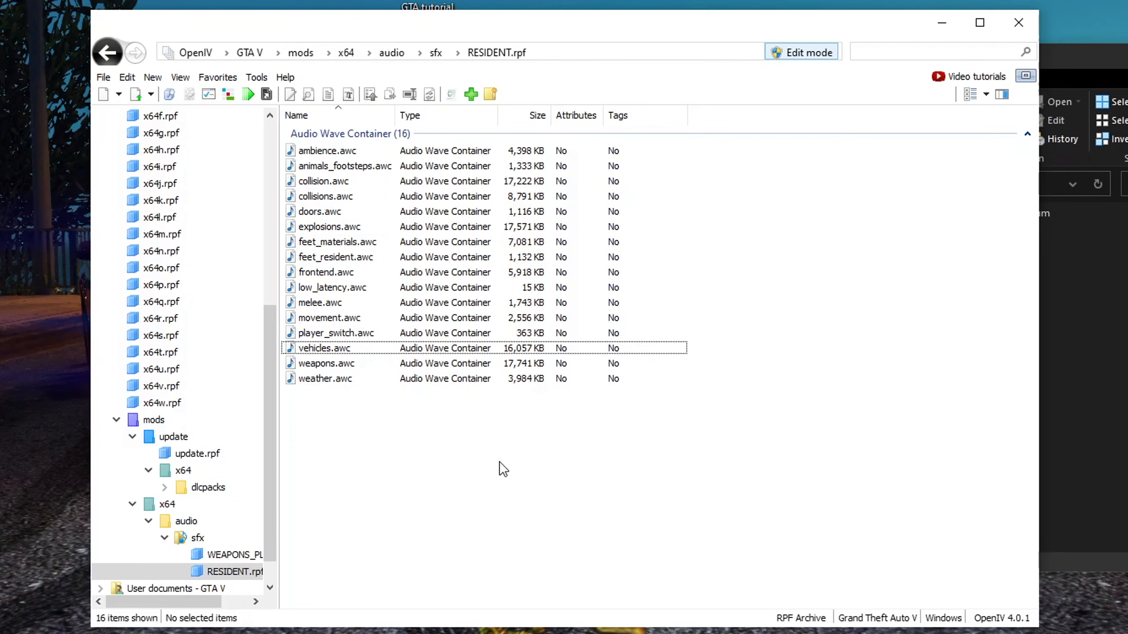
pyautogui.click(1093, 444)
pyautogui.scroll(10, 884, 420)
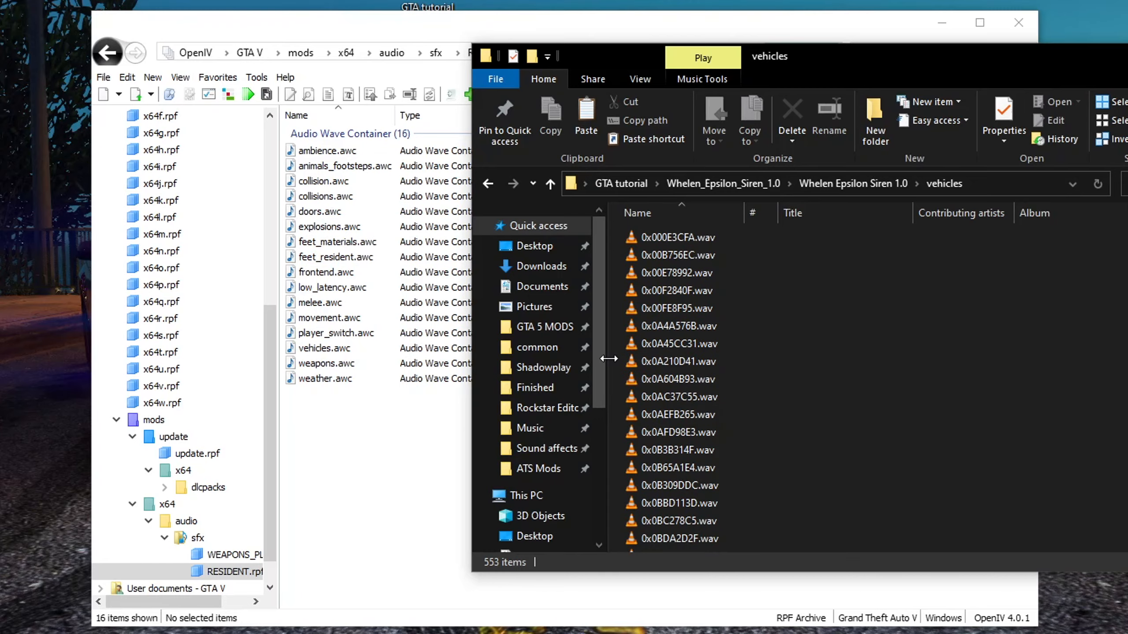
# Open the Gameconfig crash fix mod page on 5MODS and read its description
pyautogui.press('BackSpace')
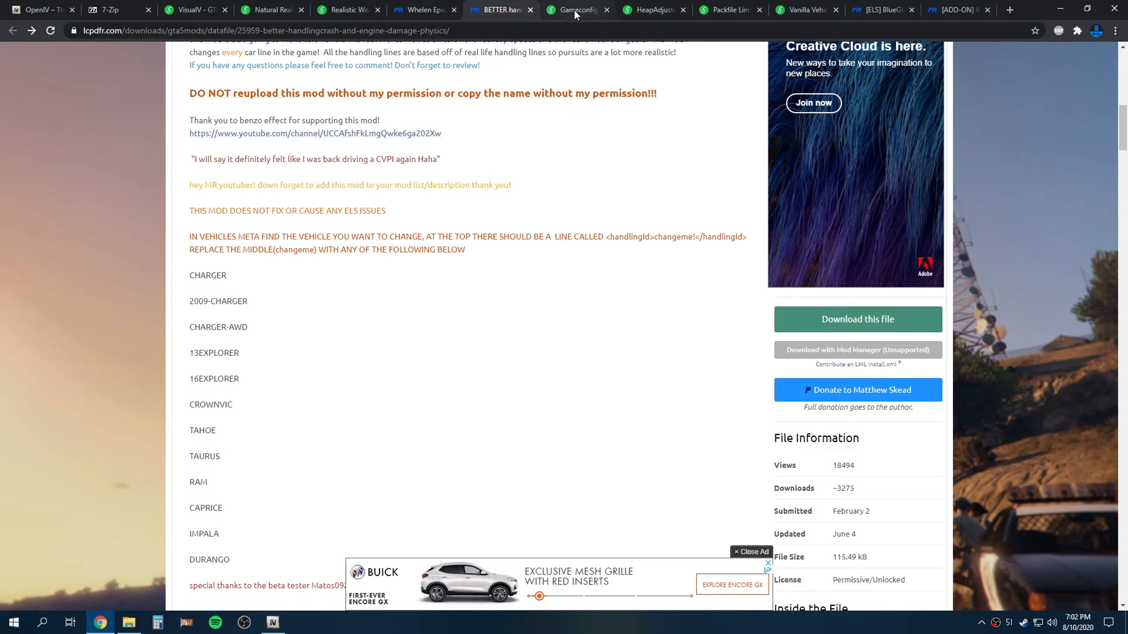
pyautogui.click(574, 9)
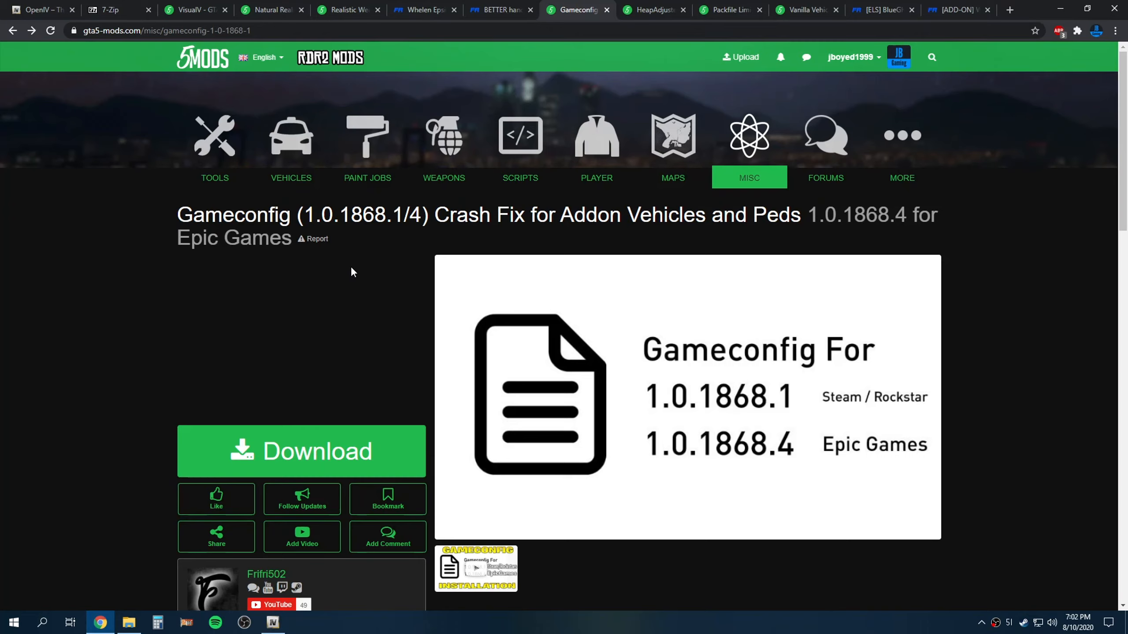
pyautogui.scroll(-3, 311, 356)
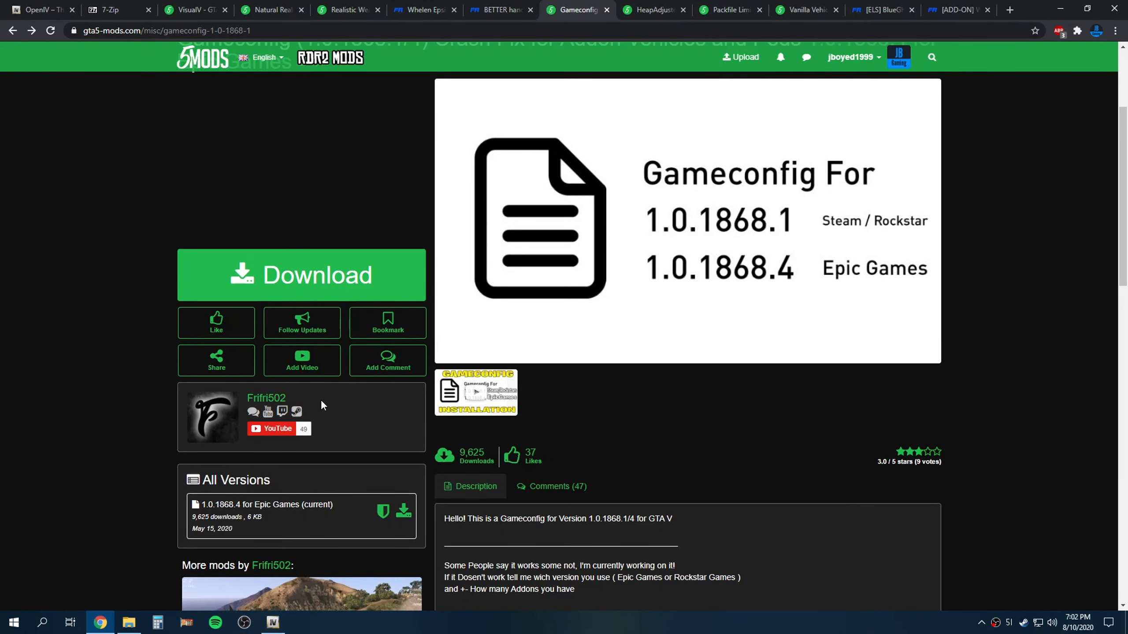
pyautogui.scroll(2, 346, 425)
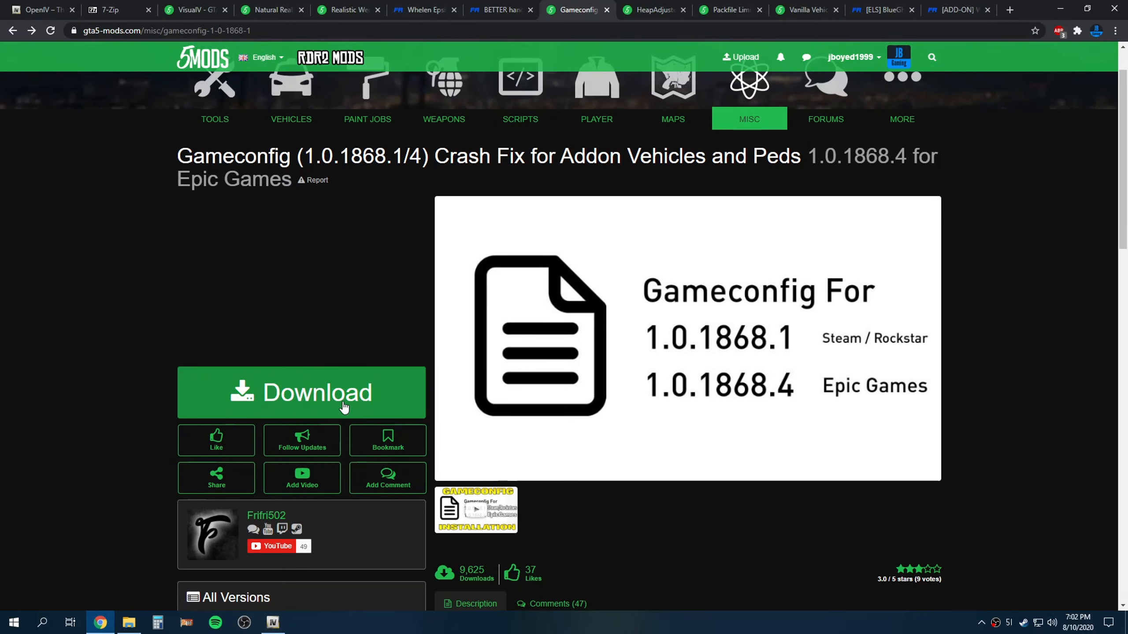
pyautogui.scroll(1, 277, 382)
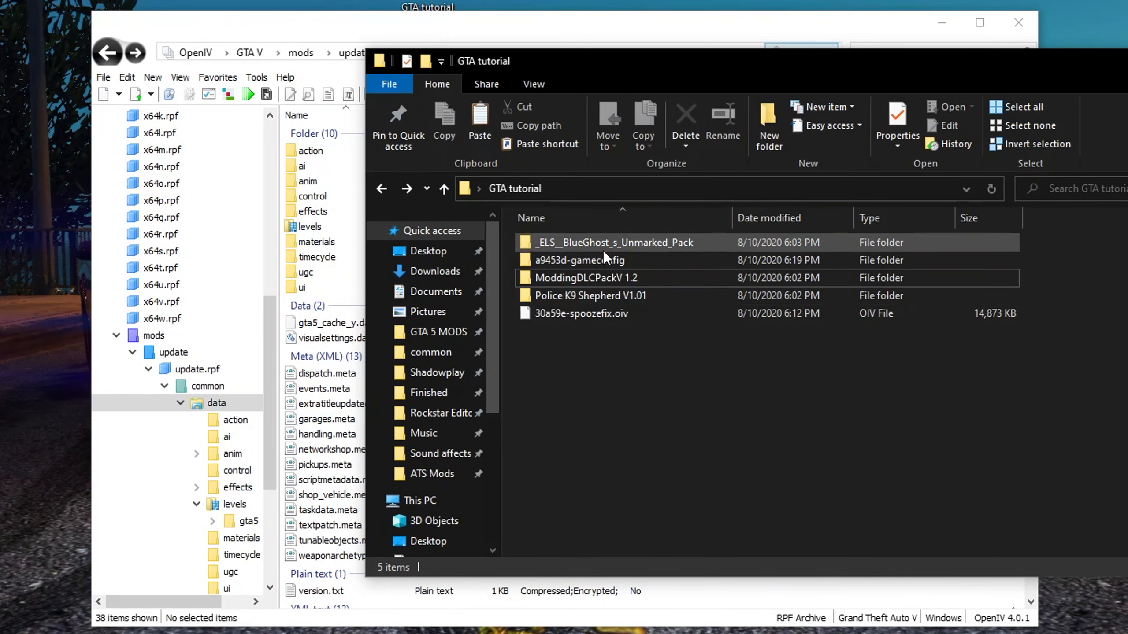
# Open the gameconfig mod's Installation.txt and read its installation instructions, then close it
pyautogui.click(586, 266)
pyautogui.doubleClick(586, 264)
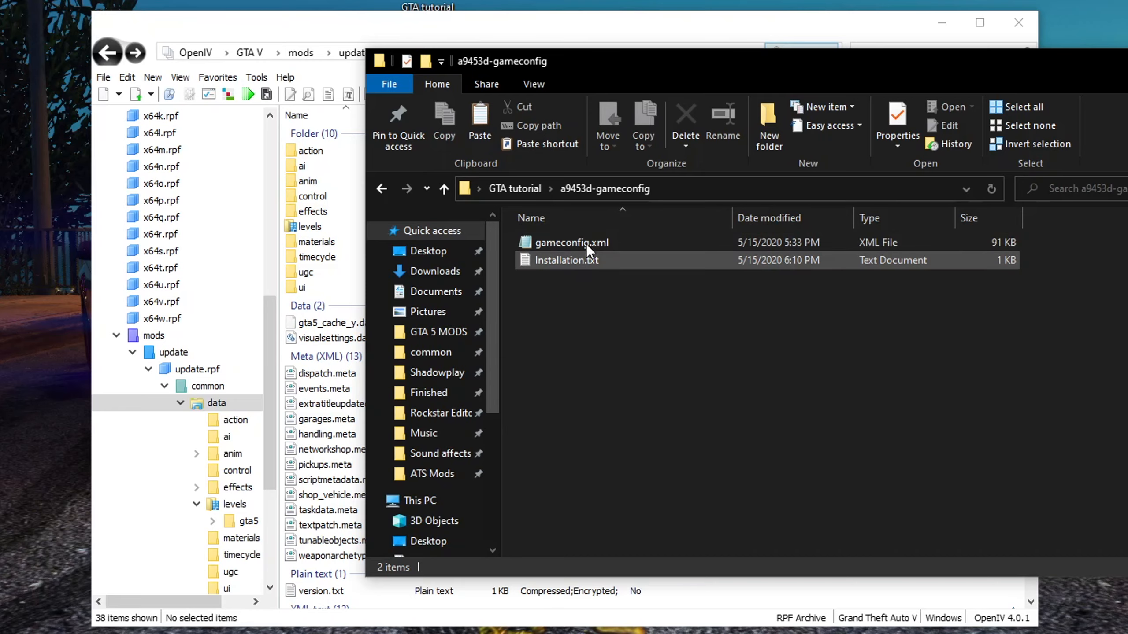
pyautogui.doubleClick(572, 261)
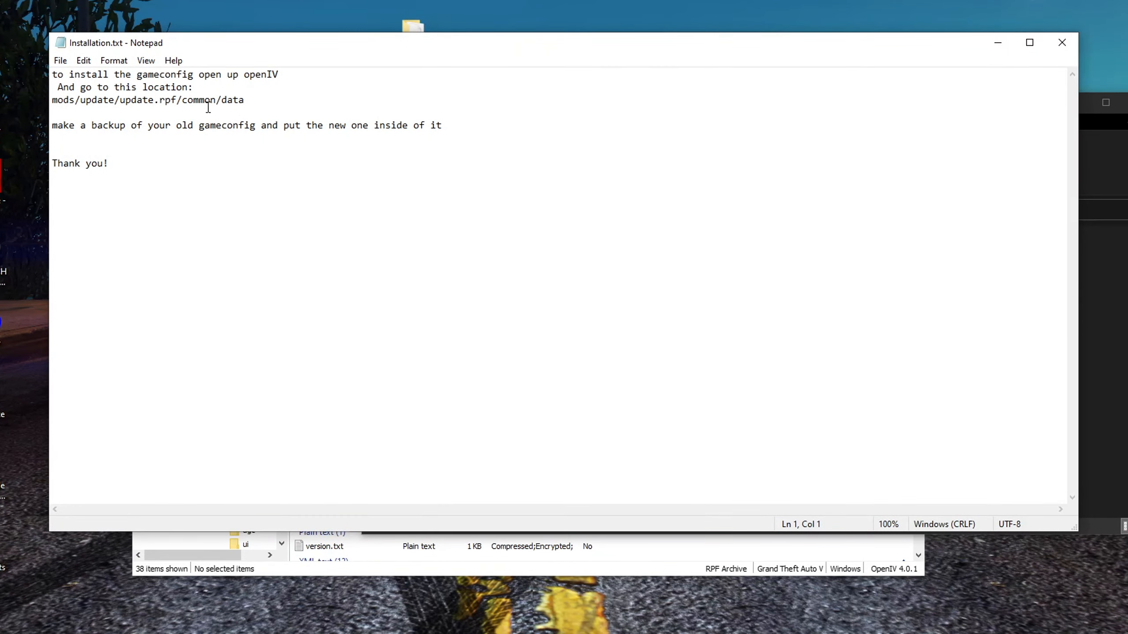
pyautogui.moveTo(245, 101)
pyautogui.mouseDown()
pyautogui.moveTo(100, 104)
pyautogui.moveTo(239, 89)
pyautogui.mouseUp()
pyautogui.click(69, 100)
pyautogui.click(238, 100)
pyautogui.click(1062, 42)
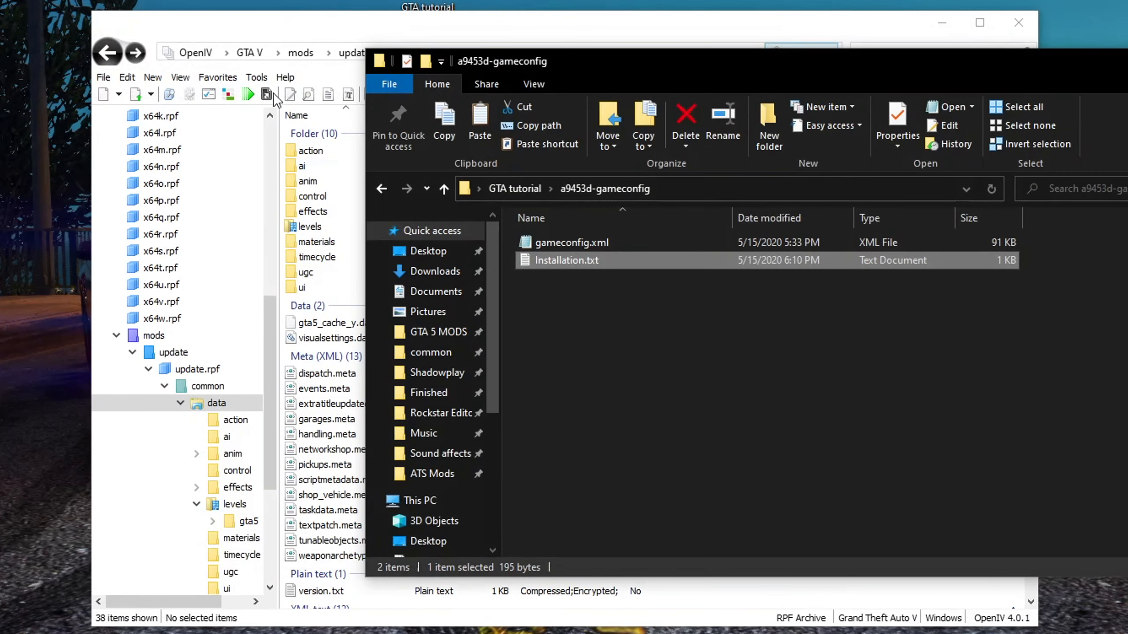
# Replace gameconfig.xml in update.rpf's common/data folder with the gameconfig mod's gameconfig.xml
pyautogui.click(286, 29)
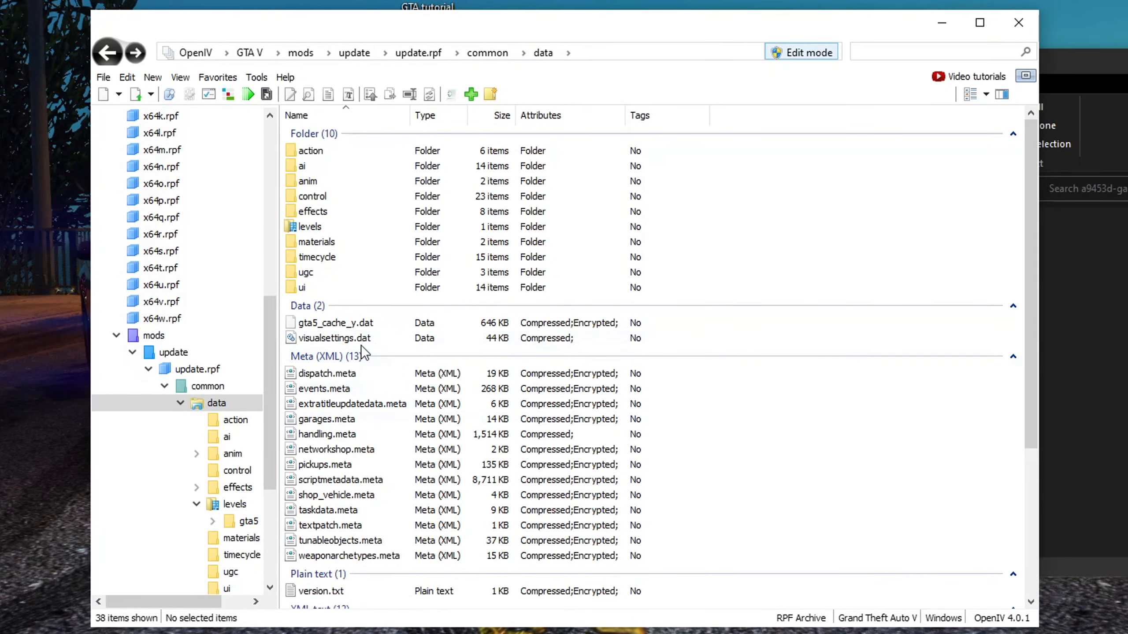
pyautogui.scroll(-1, 360, 426)
pyautogui.scroll(-2, 360, 427)
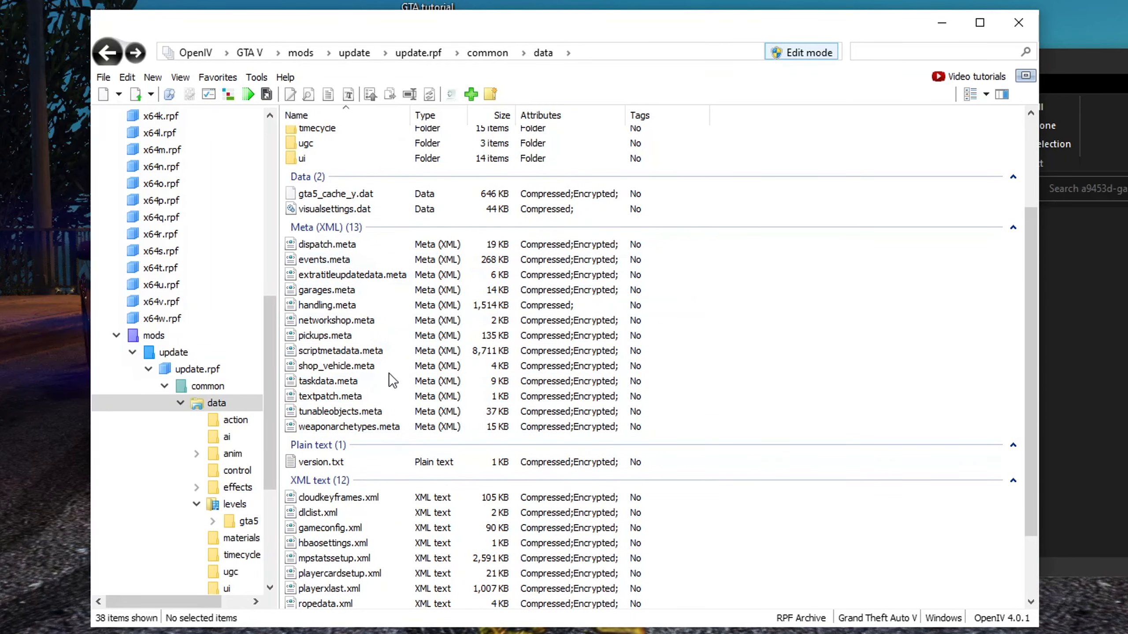
pyautogui.scroll(-2, 389, 374)
pyautogui.click(367, 445)
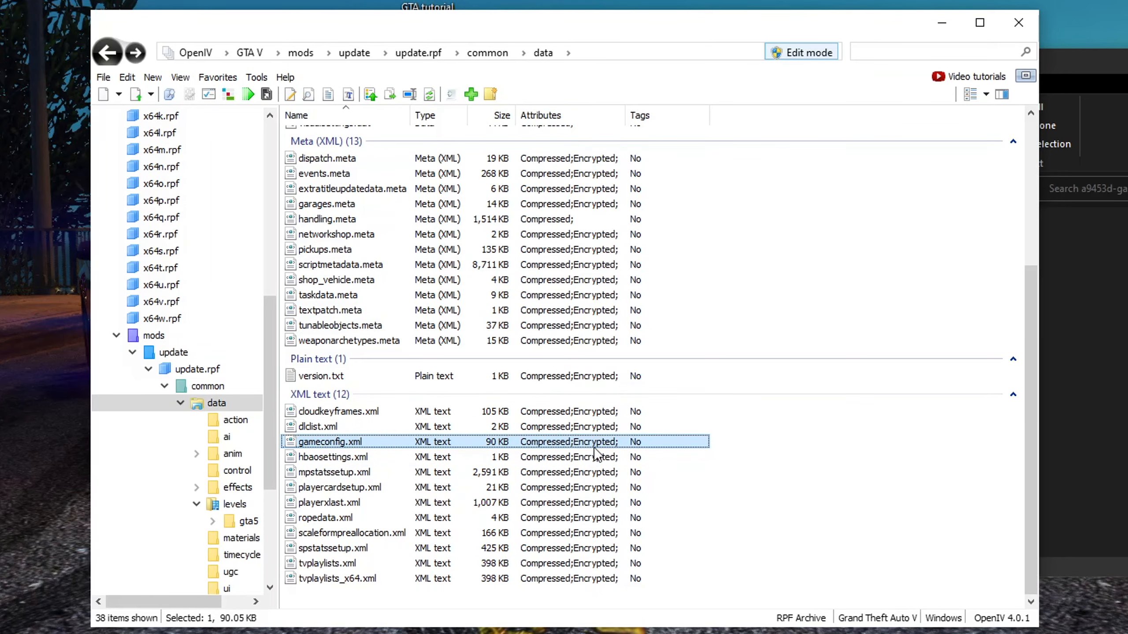
pyautogui.click(1118, 427)
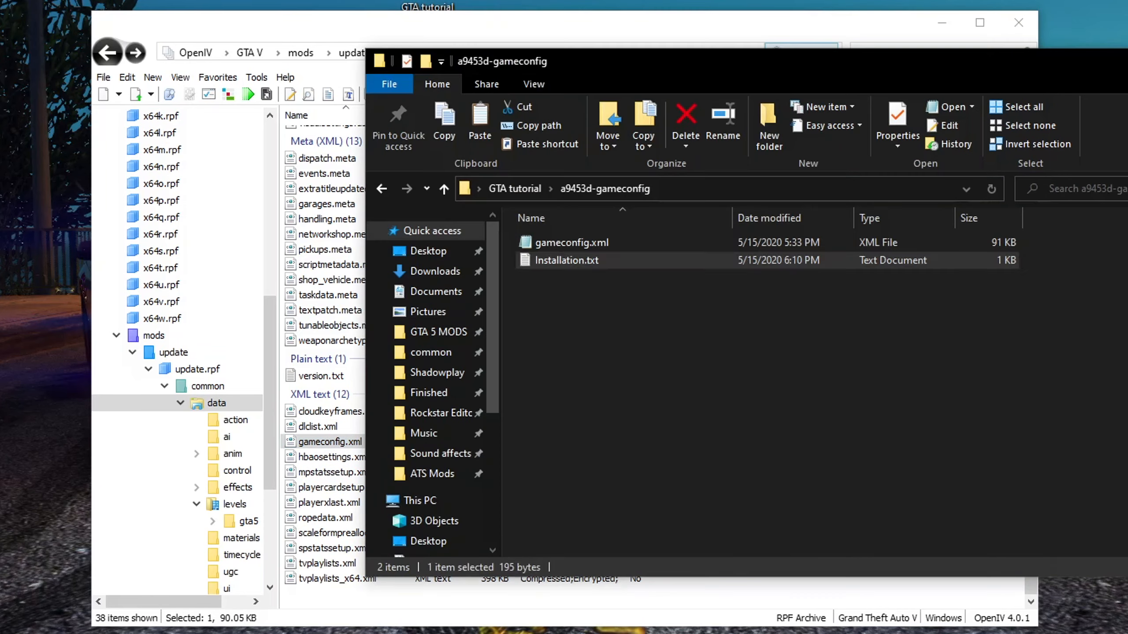
pyautogui.click(566, 243)
pyautogui.moveTo(586, 242); pyautogui.dragTo(324, 442)
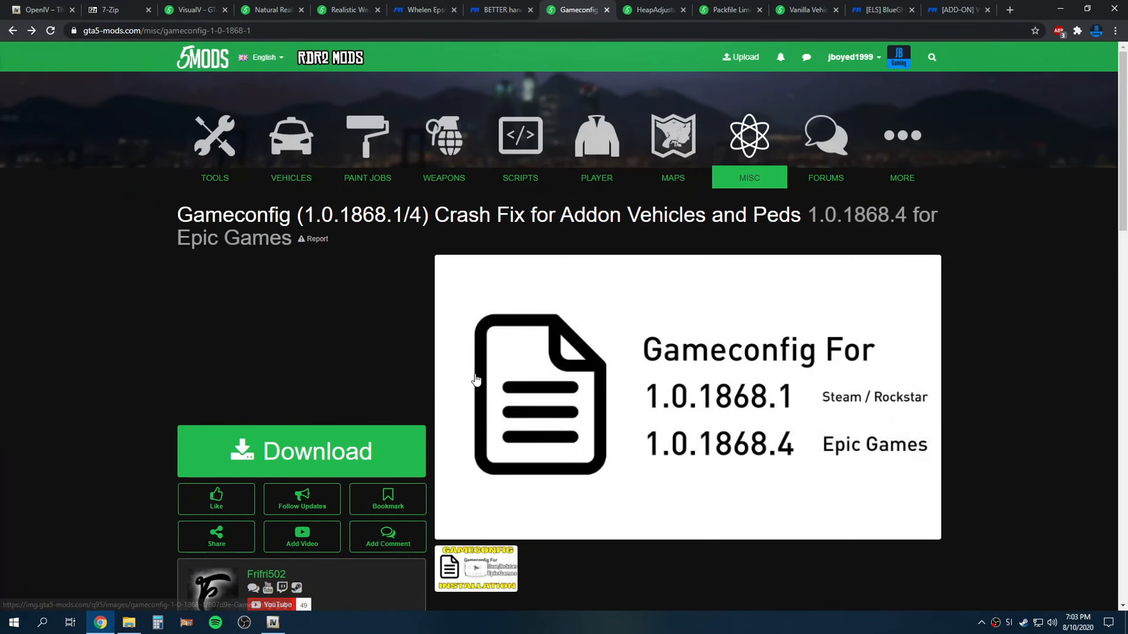
# Read the HeapAdjuster and Packfile Limit Adjuster mod pages on 5MODS
pyautogui.click(649, 9)
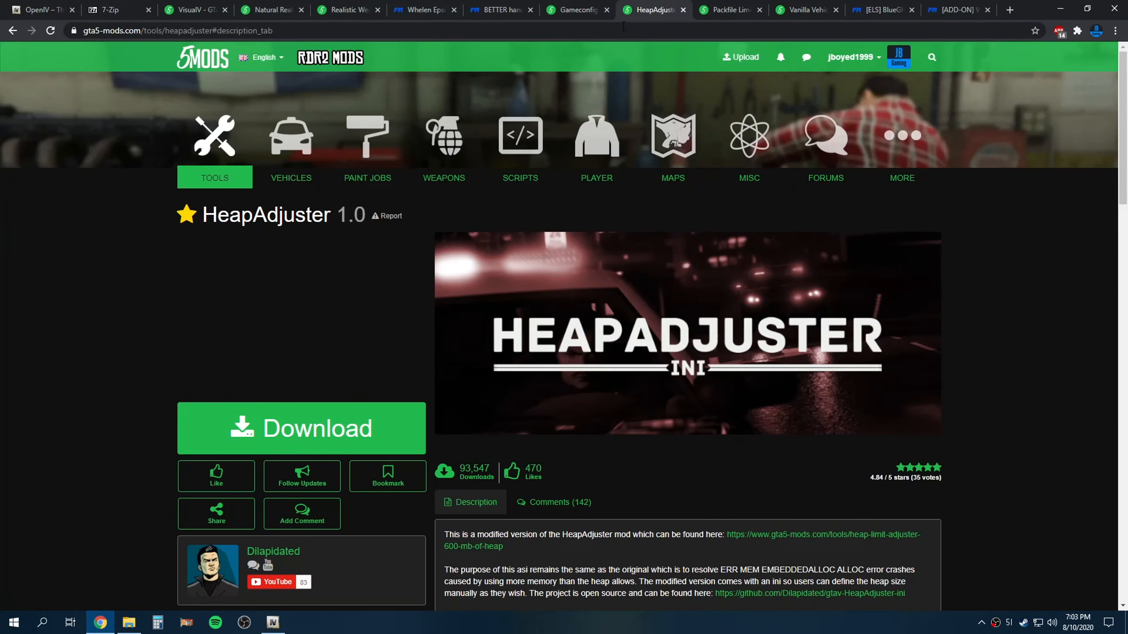
pyautogui.scroll(-5, 429, 333)
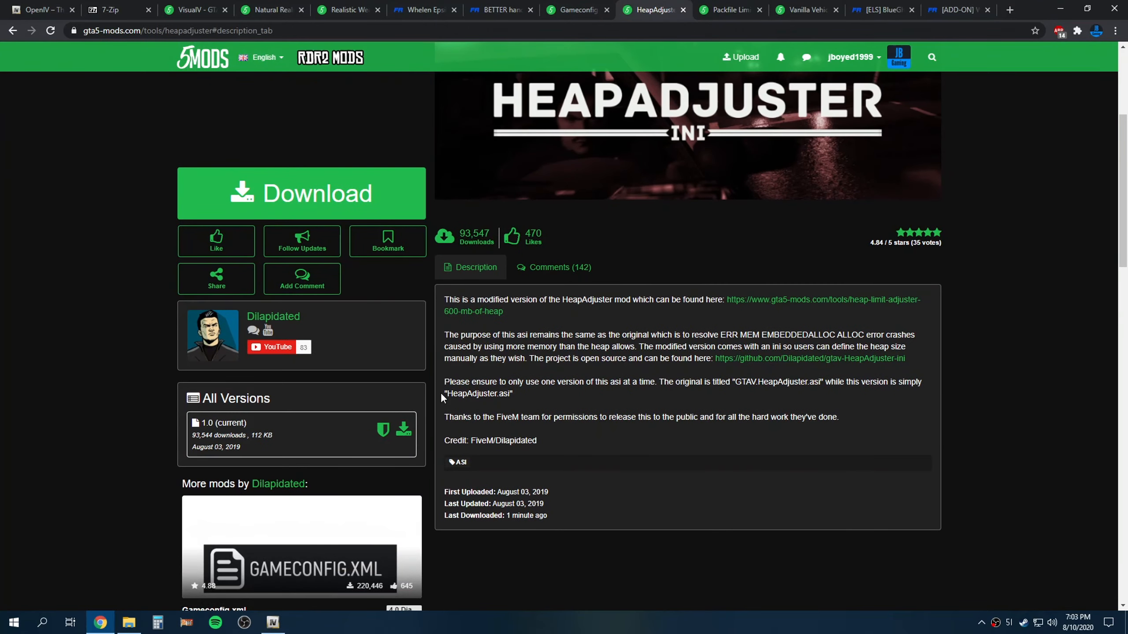
pyautogui.scroll(4, 441, 392)
pyautogui.scroll(-3, 612, 437)
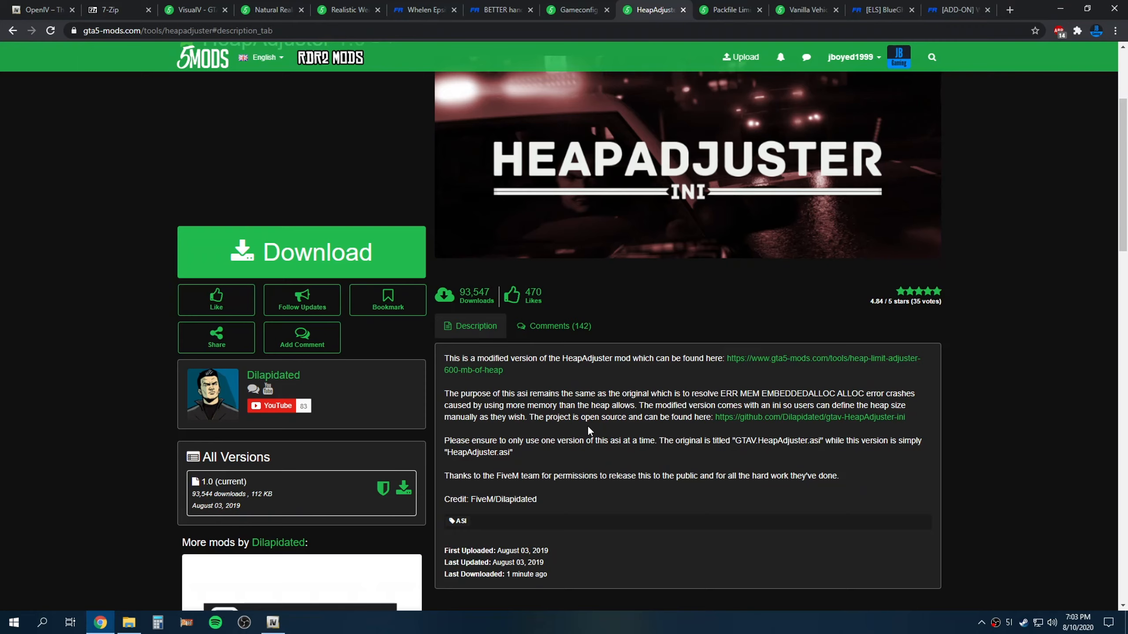
pyautogui.click(725, 9)
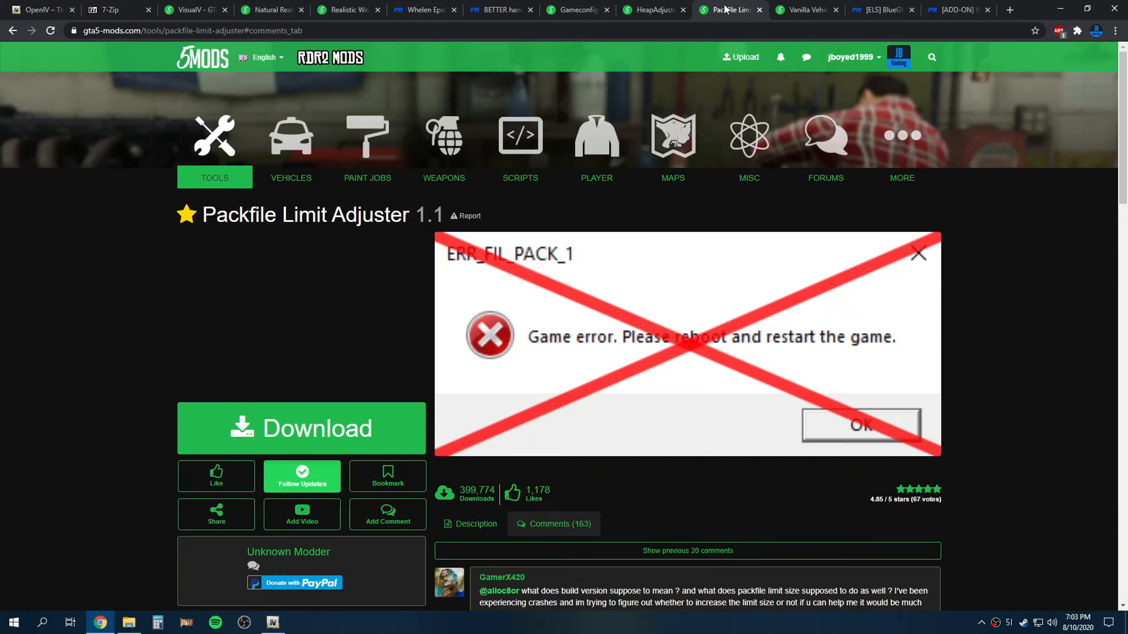
pyautogui.scroll(-5, 548, 476)
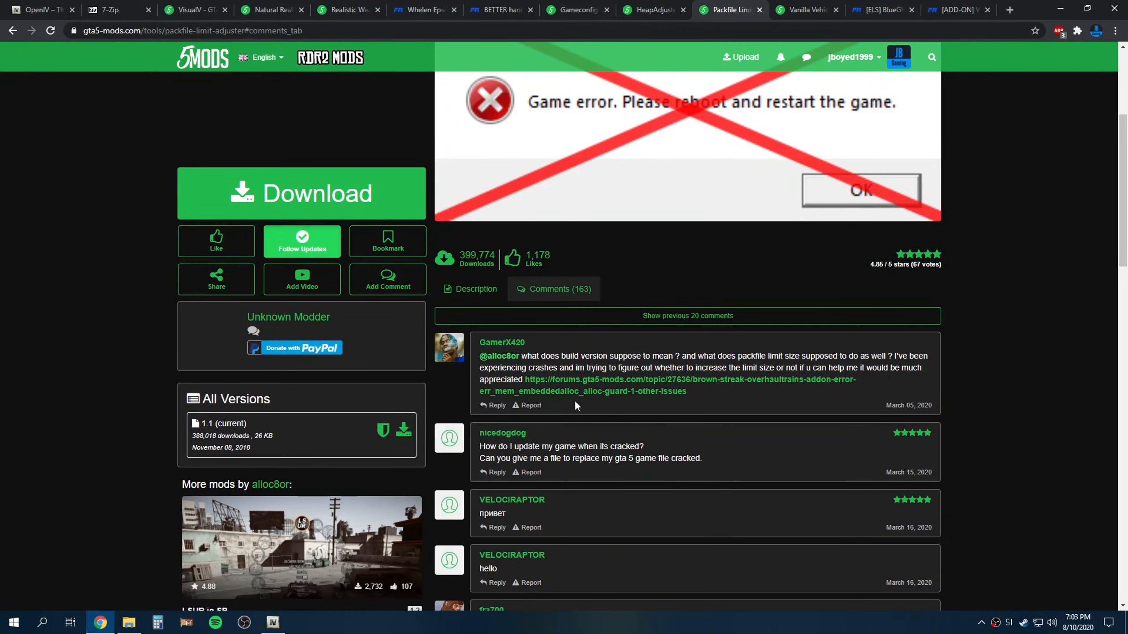
pyautogui.click(490, 303)
pyautogui.scroll(7, 637, 460)
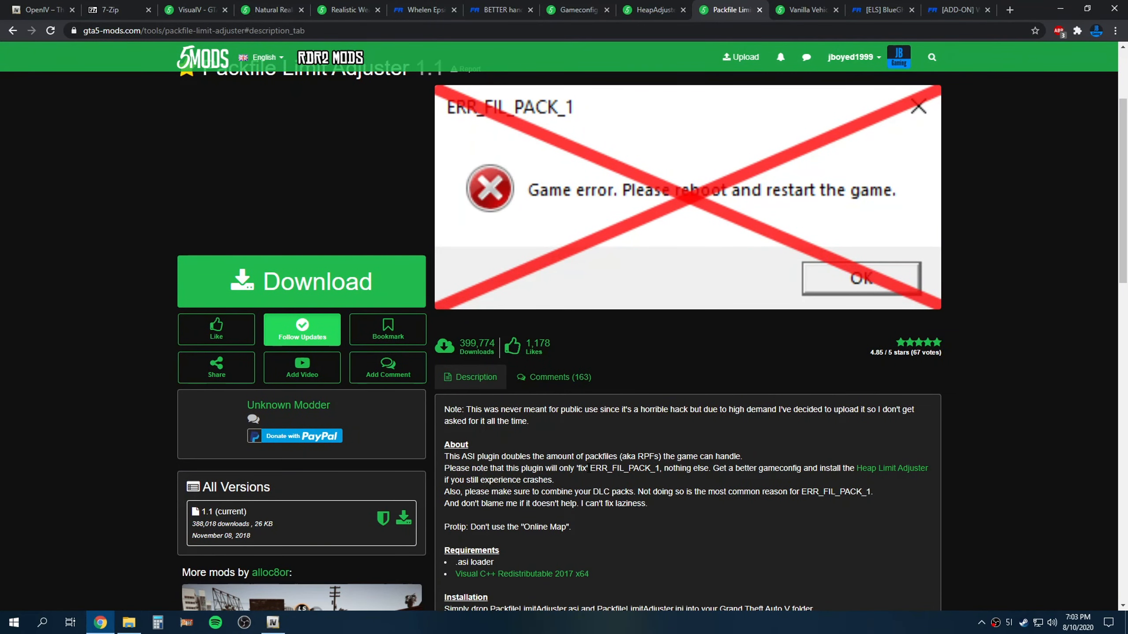
pyautogui.moveTo(591, 468); pyautogui.dragTo(655, 468)
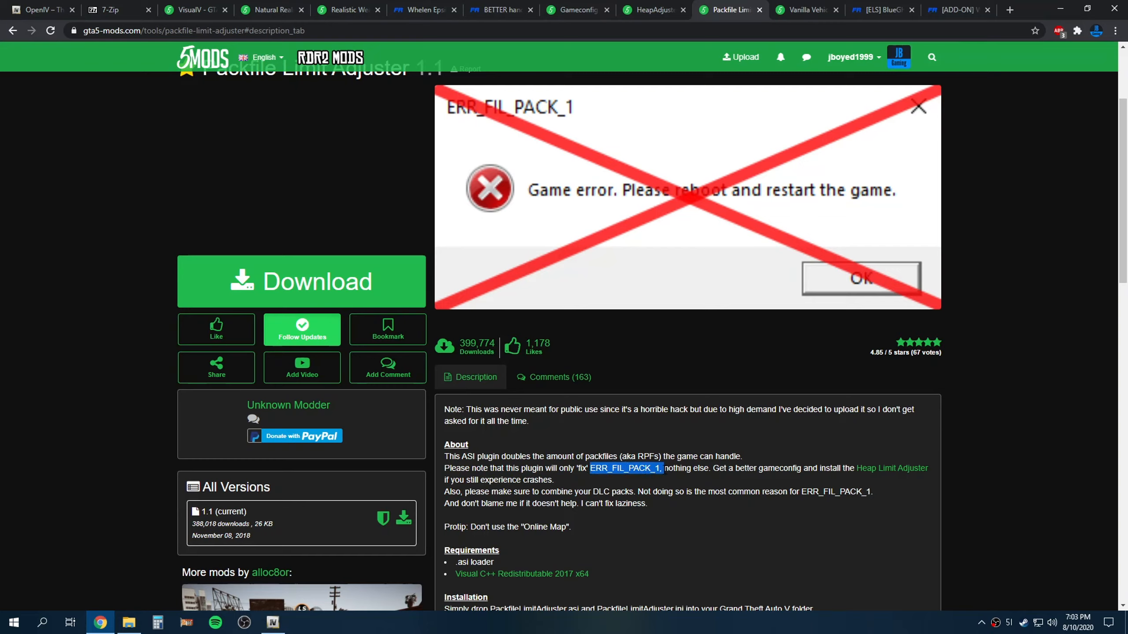
pyautogui.click(660, 471)
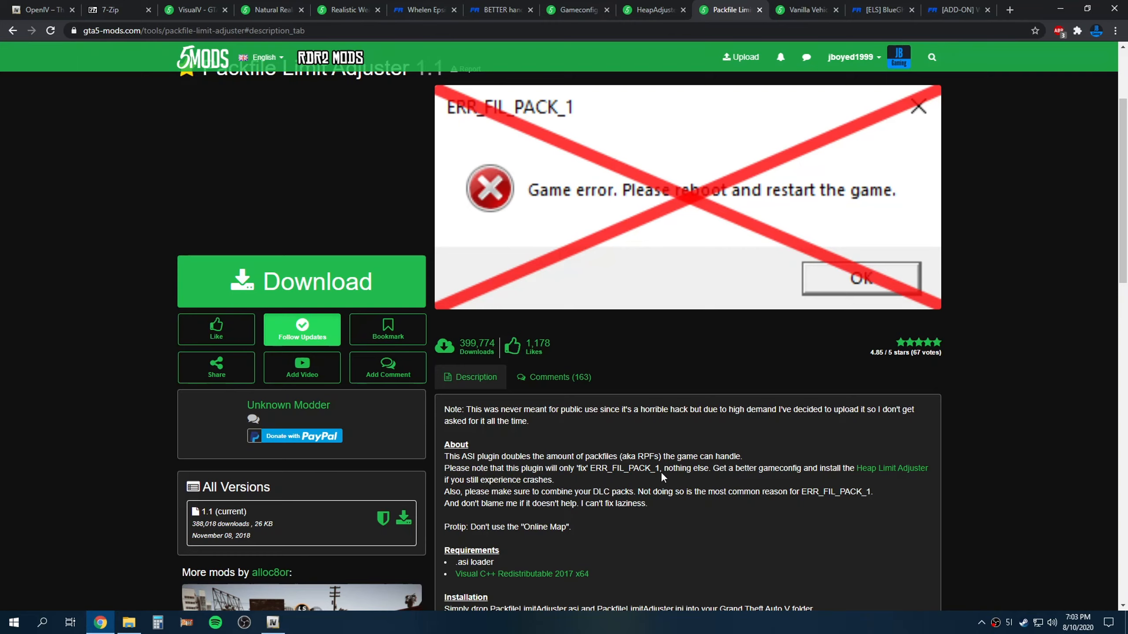
pyautogui.scroll(5, 603, 482)
pyautogui.scroll(-7, 617, 483)
pyautogui.scroll(5, 617, 483)
pyautogui.click(653, 10)
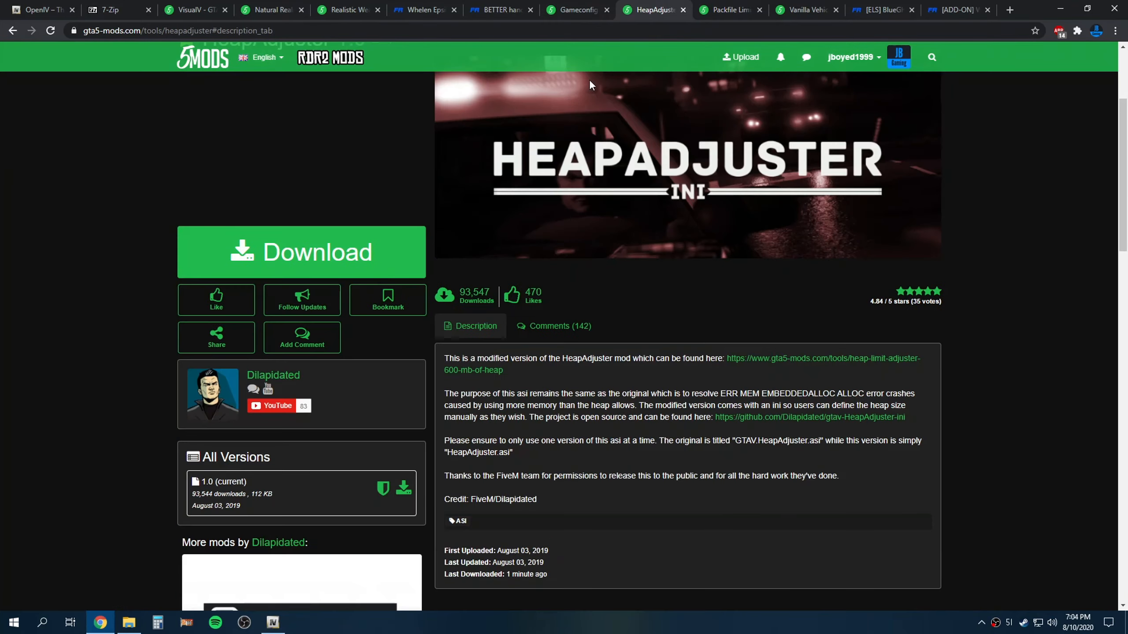
pyautogui.scroll(4, 354, 252)
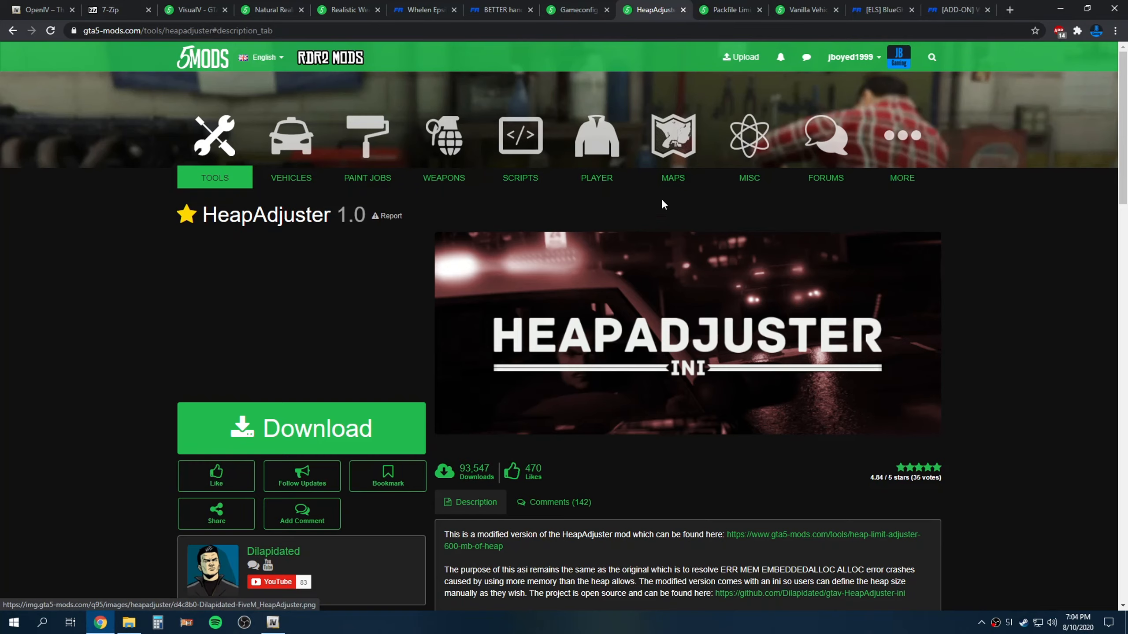
pyautogui.click(1060, 8)
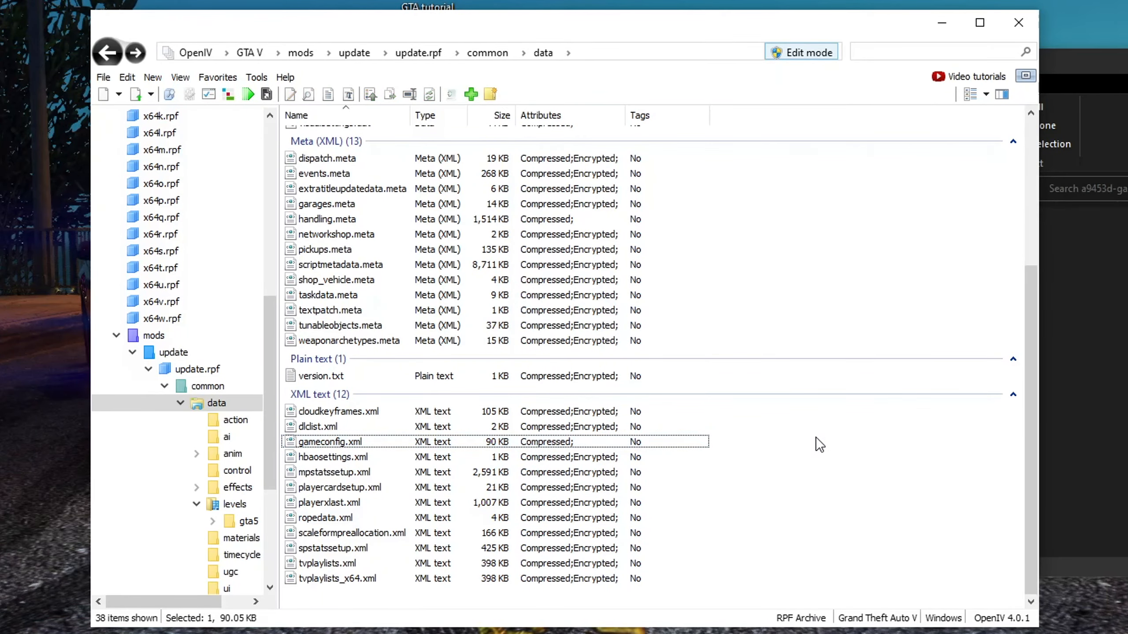
# Delete the extracted ModdingDLCPackV folder inside the ModdingDLCPackV 1.2 download folder
pyautogui.click(1117, 375)
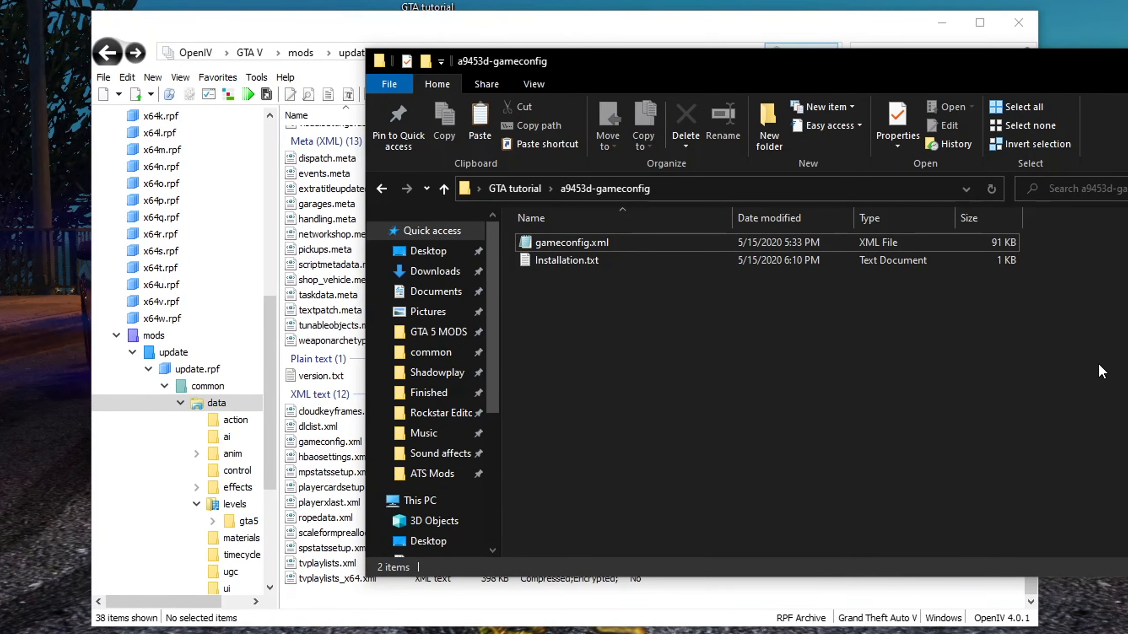
pyautogui.hotkey('alt', 'Up')
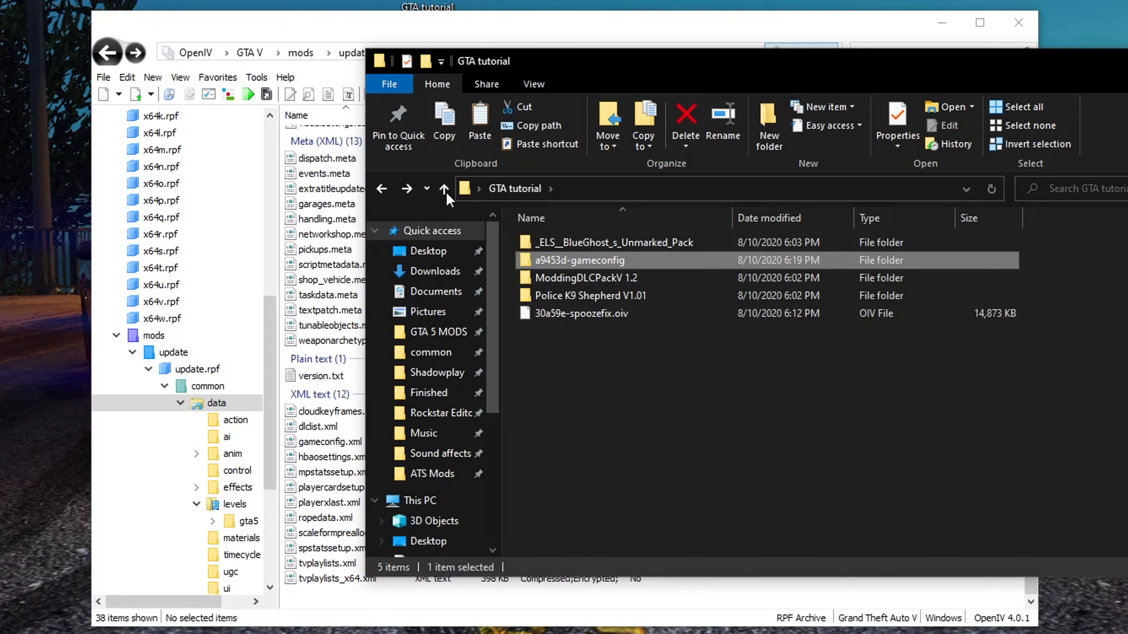
pyautogui.click(287, 38)
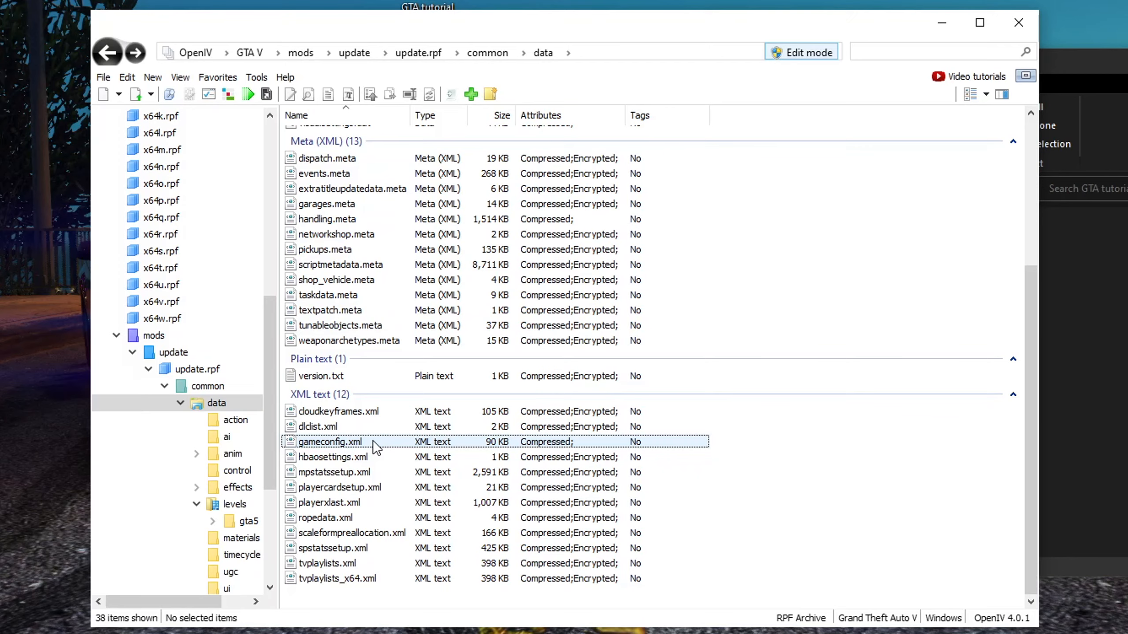
pyautogui.click(1084, 260)
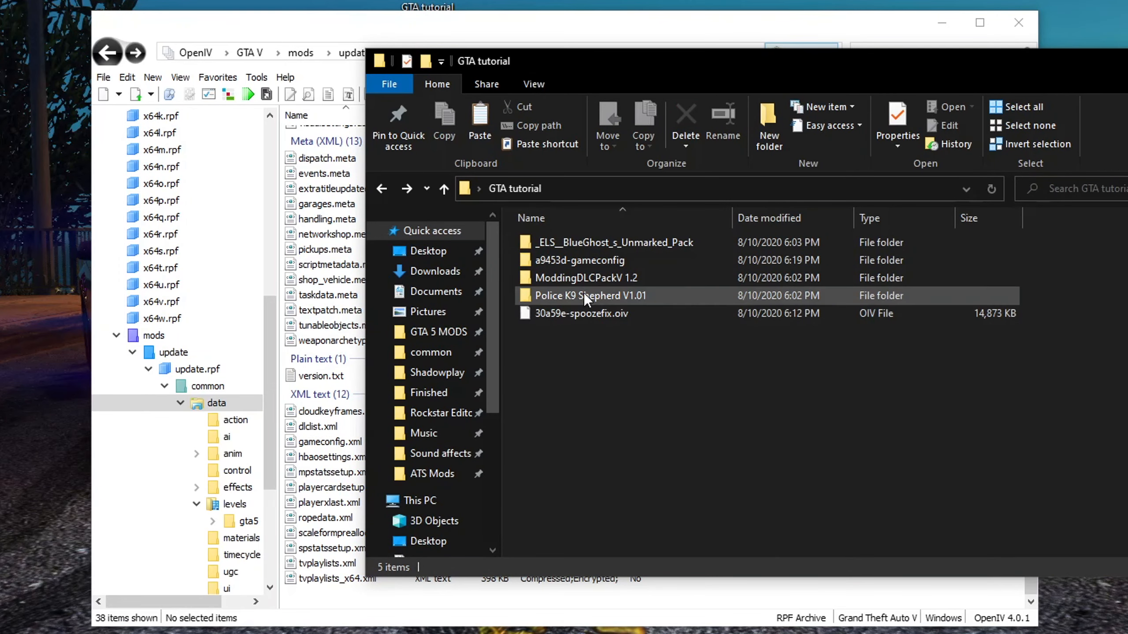
pyautogui.doubleClick(572, 275)
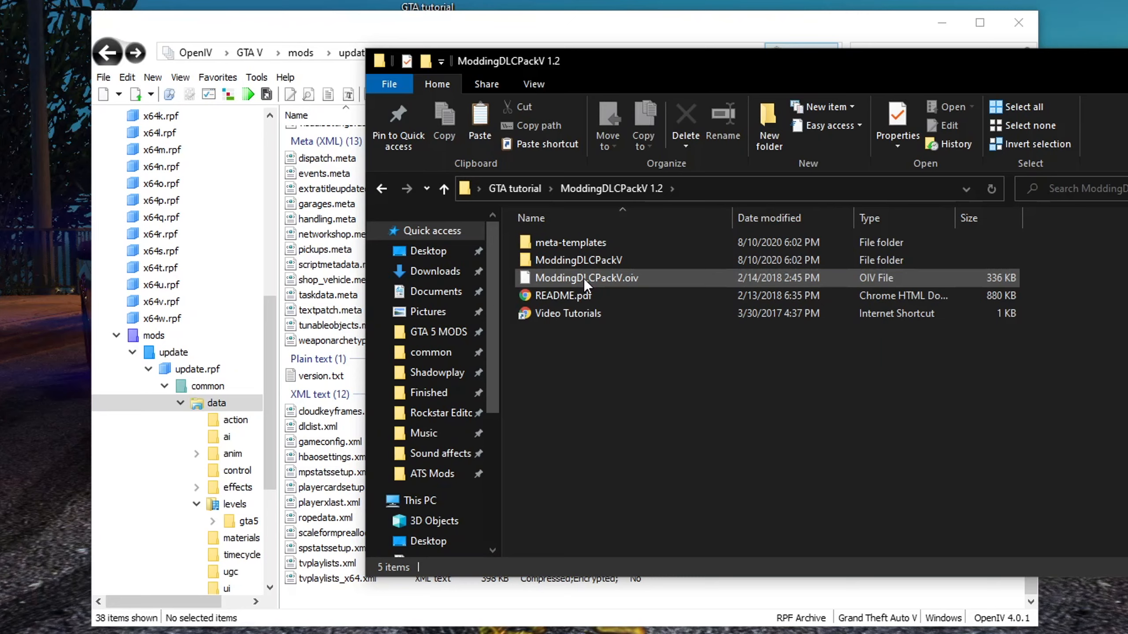
pyautogui.click(588, 261)
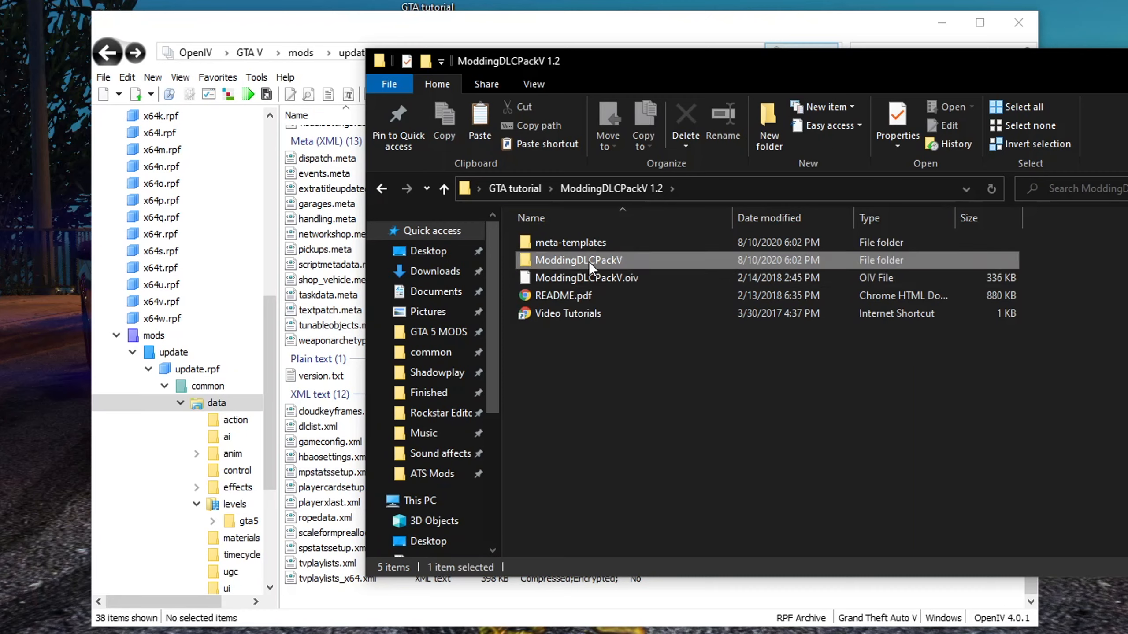
pyautogui.press('Delete')
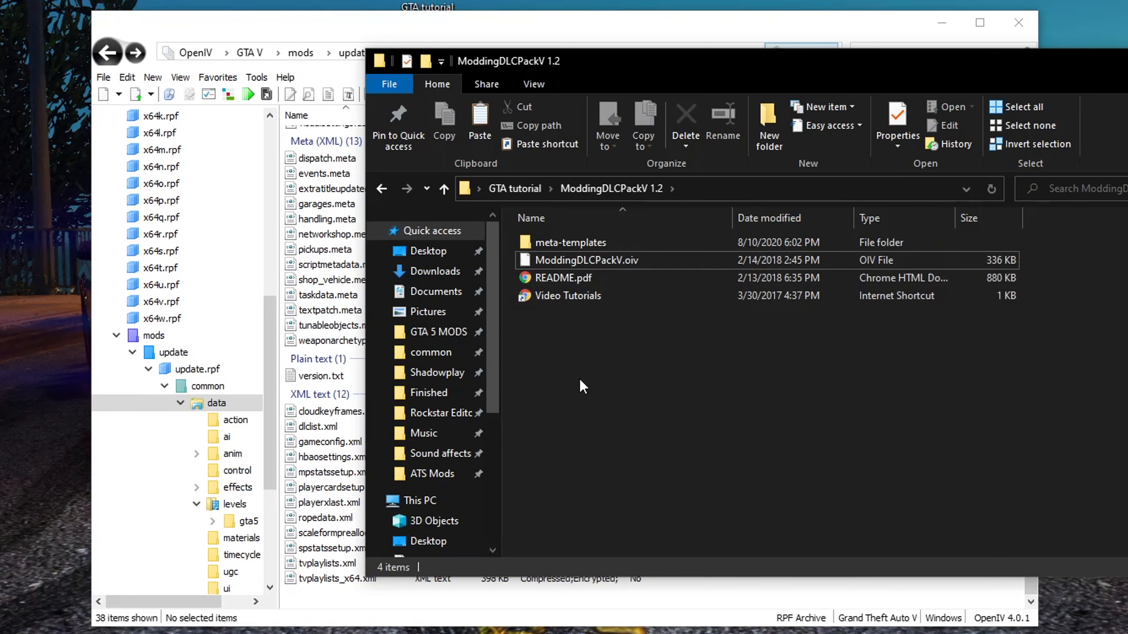
# Extract ModdingDLCPackV.oiv with 7-Zip into a ModdingDLCPackV folder
pyautogui.click(550, 265)
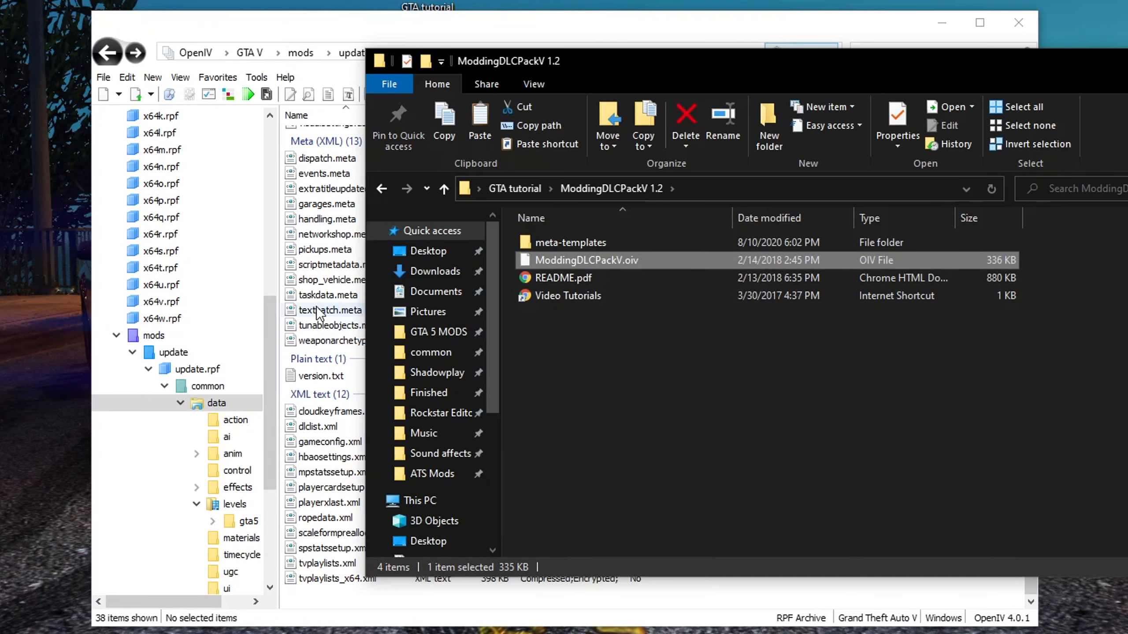
pyautogui.rightClick(593, 265)
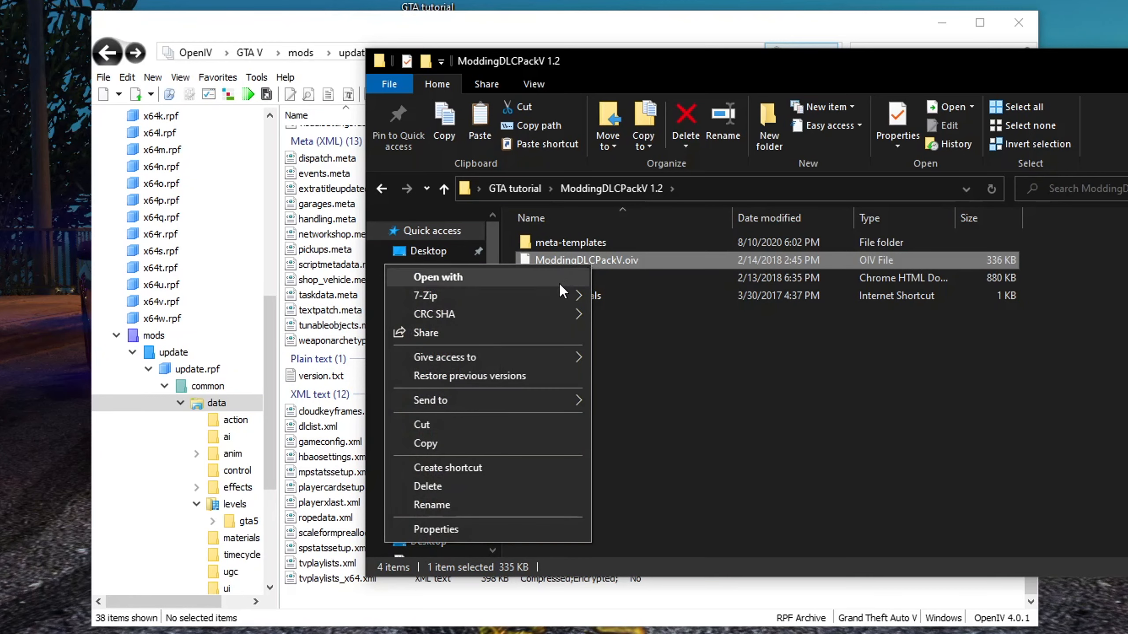
pyautogui.moveTo(548, 302)
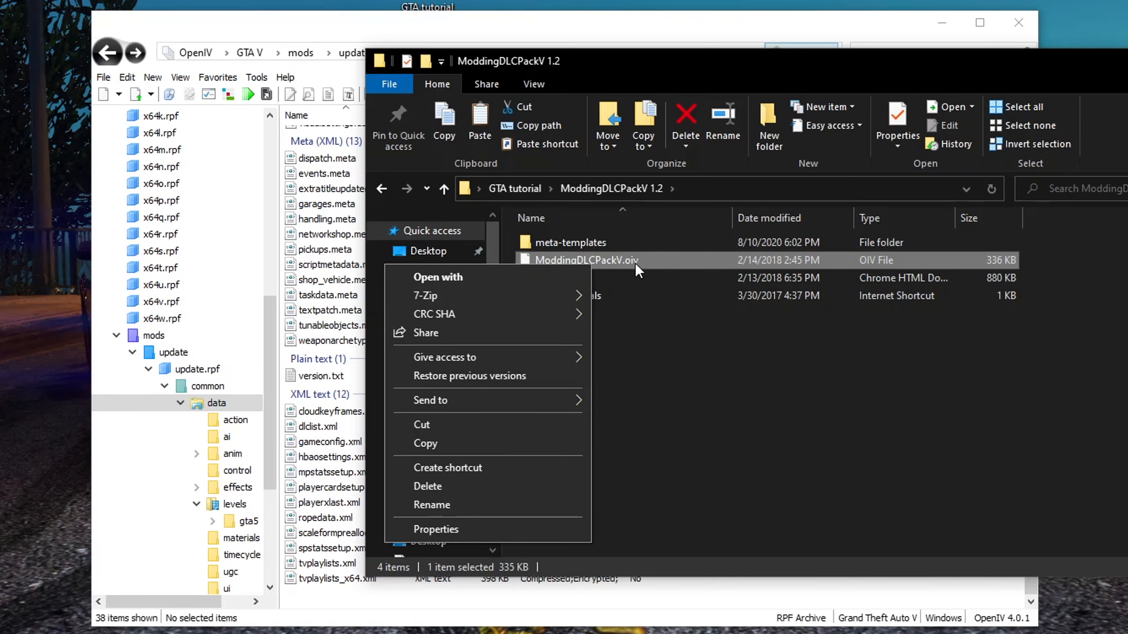
pyautogui.rightClick(634, 263)
pyautogui.moveTo(570, 296)
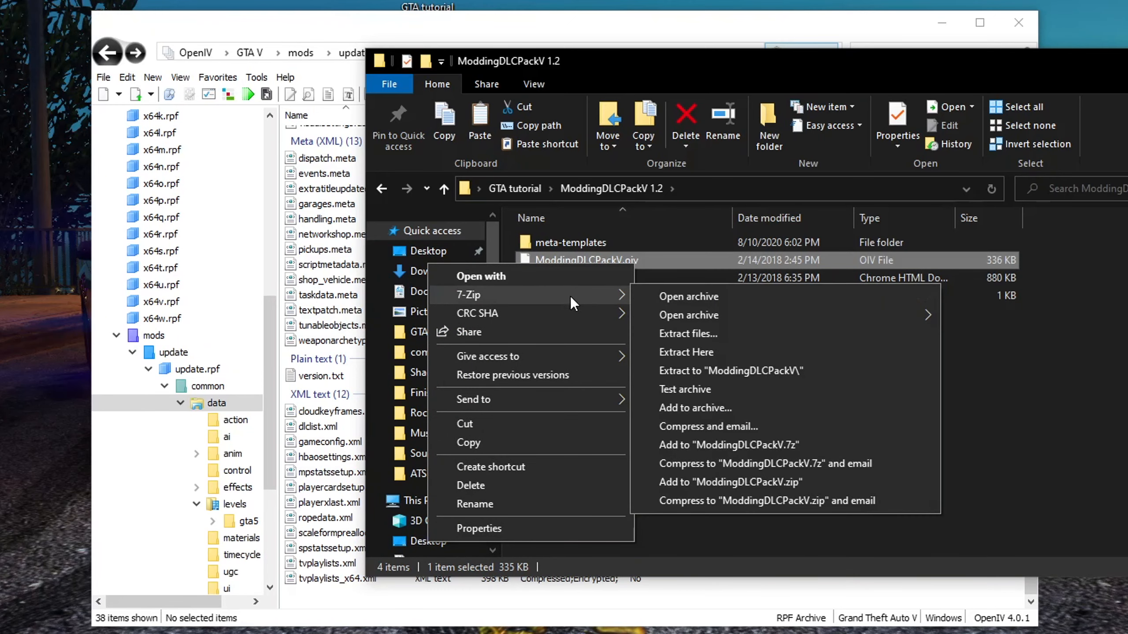
pyautogui.click(721, 367)
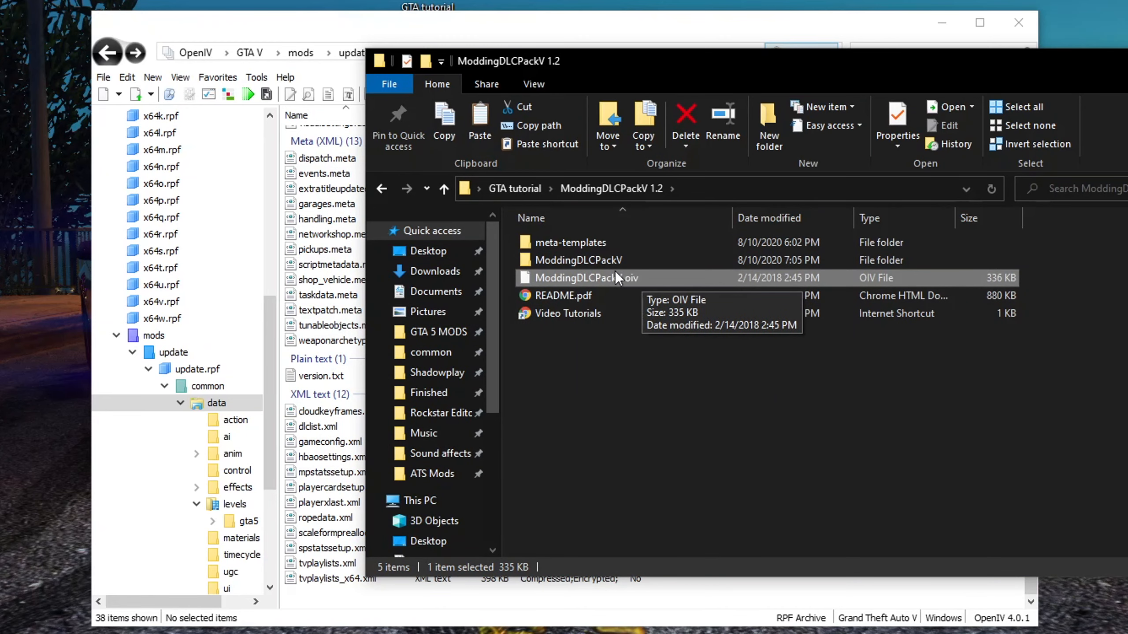
# Browse the extracted ModdingDLCPackV content's update and common folders
pyautogui.doubleClick(581, 261)
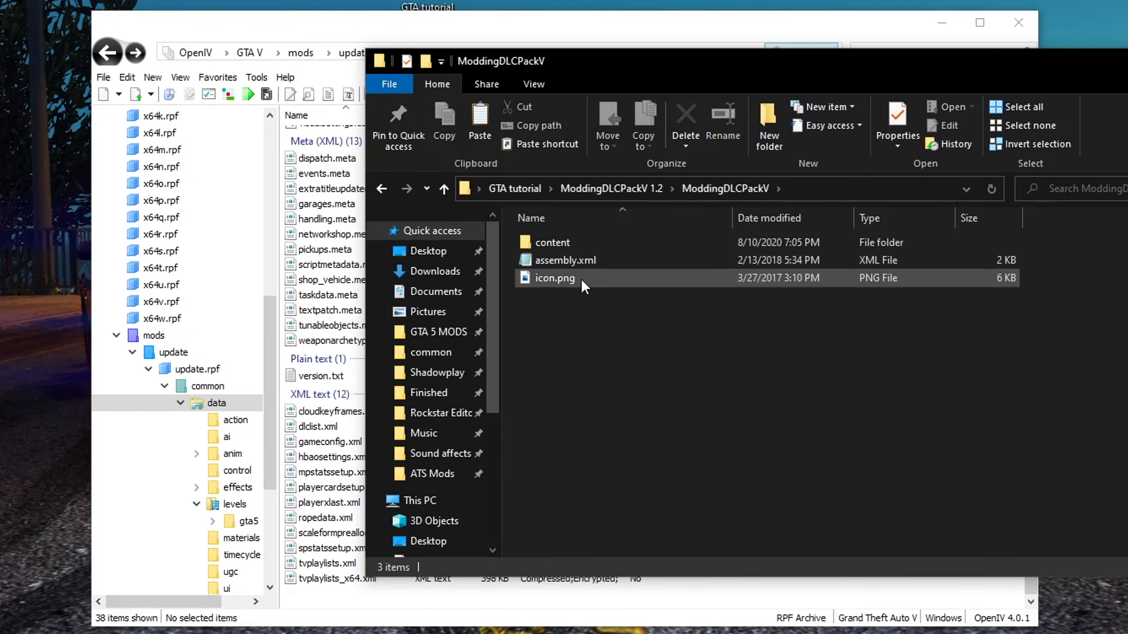
pyautogui.click(575, 240)
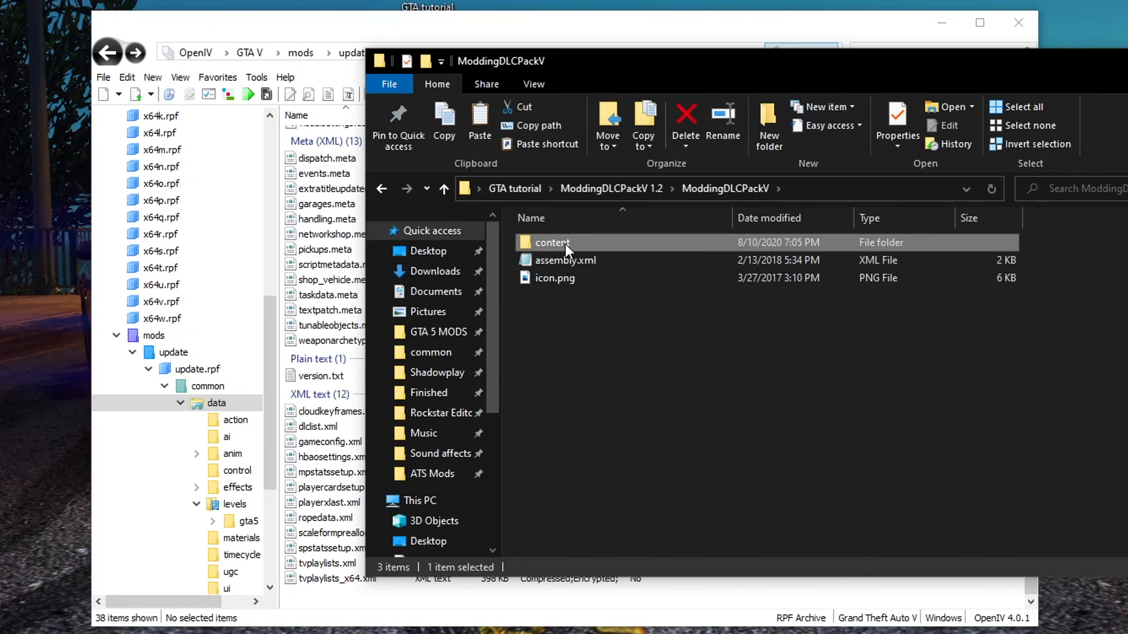
pyautogui.doubleClick(568, 240)
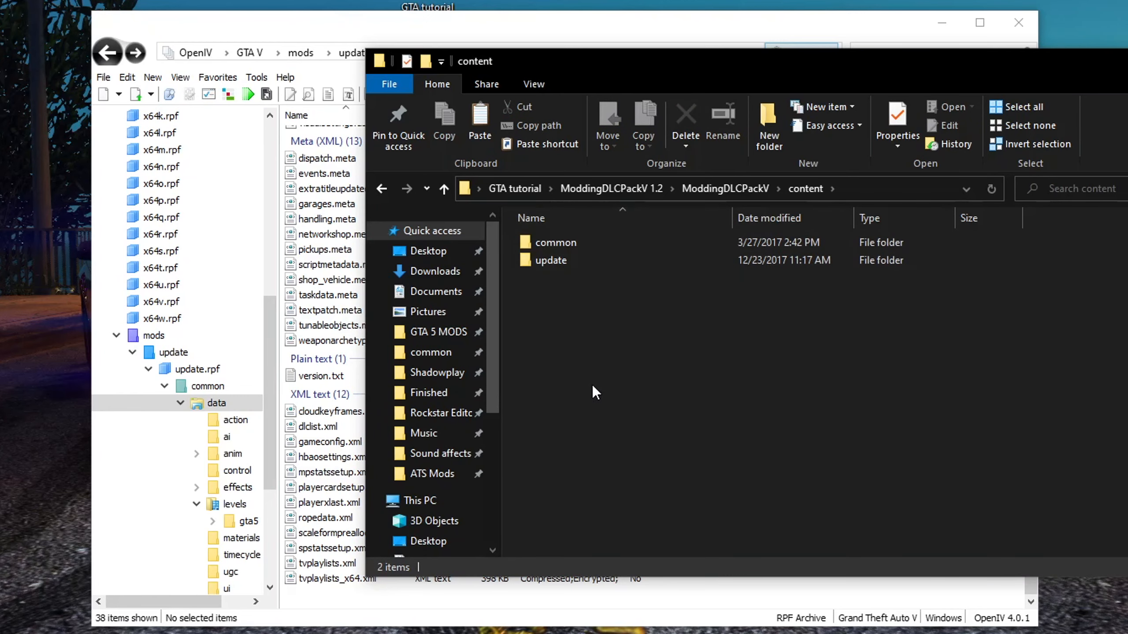
pyautogui.doubleClick(555, 262)
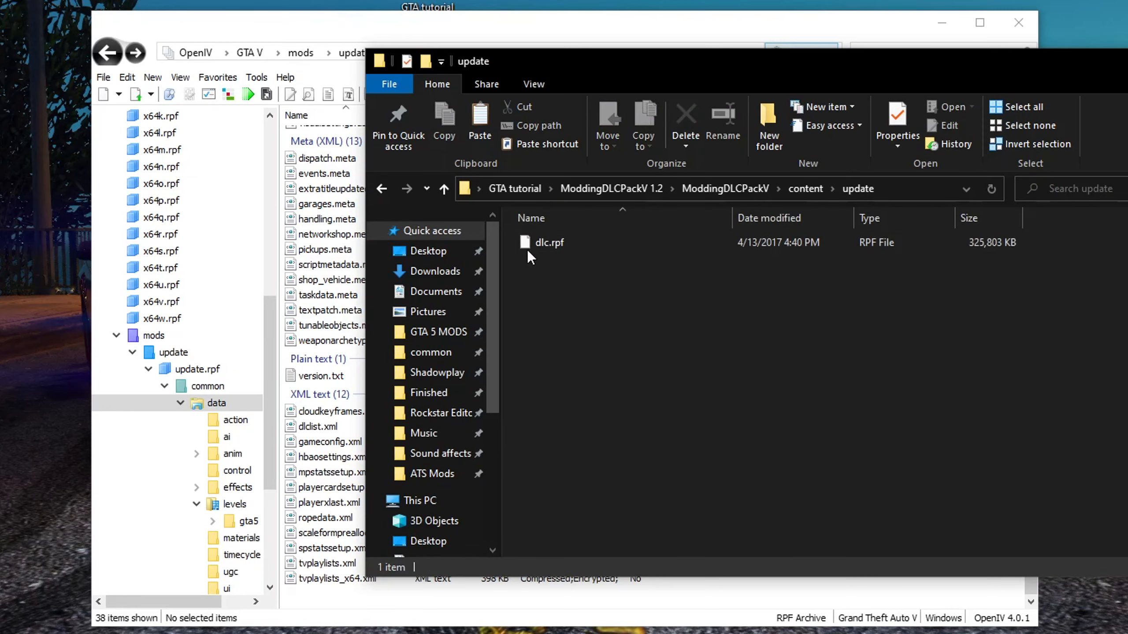
pyautogui.hotkey('alt', 'Left')
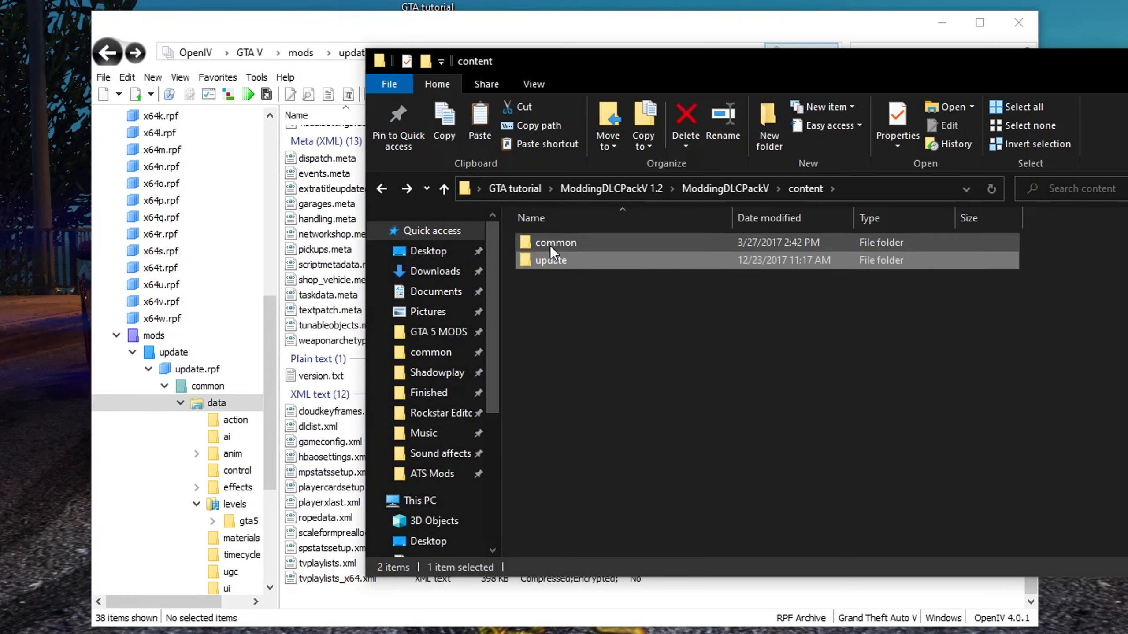
pyautogui.doubleClick(550, 245)
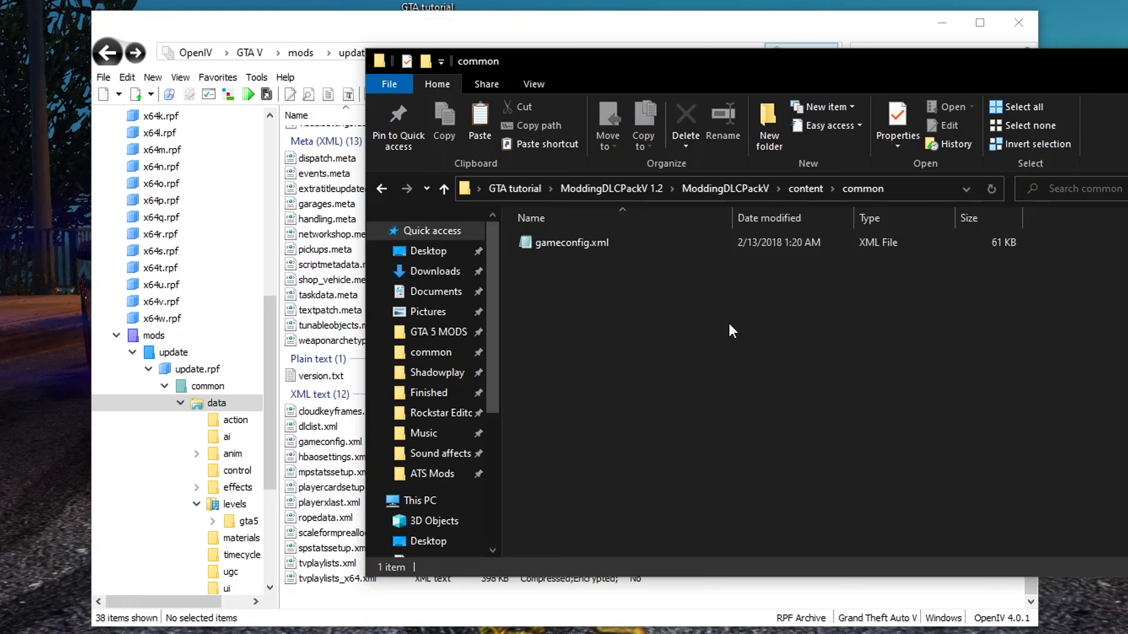
pyautogui.press('BackSpace')
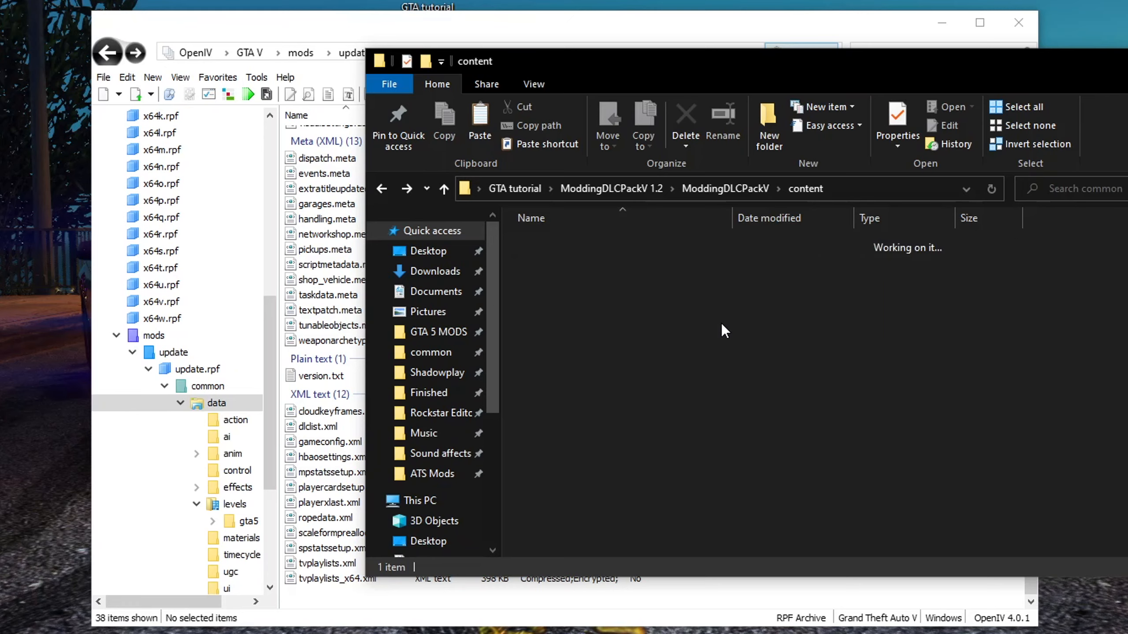
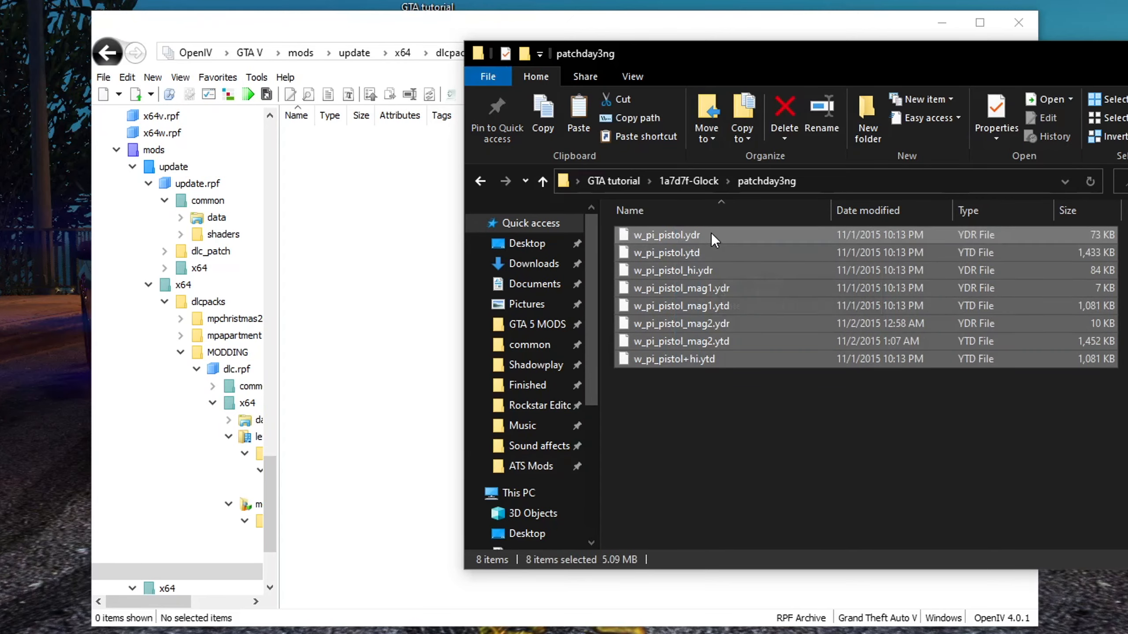
# Import the Glock patchday3ng pistol files into the MODDING dlc.rpf models cdimages folder
pyautogui.moveTo(753, 311); pyautogui.dragTo(390, 296)
pyautogui.click(378, 353)
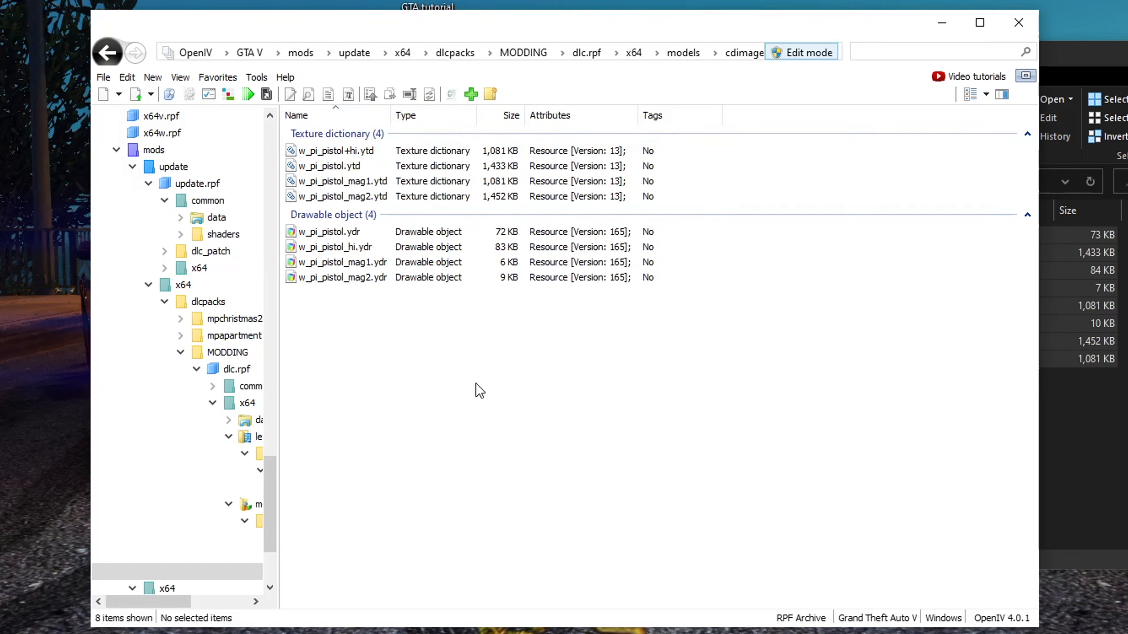
# Preview w_pi_pistol.ydr in the Model Viewer, orbiting and zooming around it
pyautogui.doubleClick(353, 231)
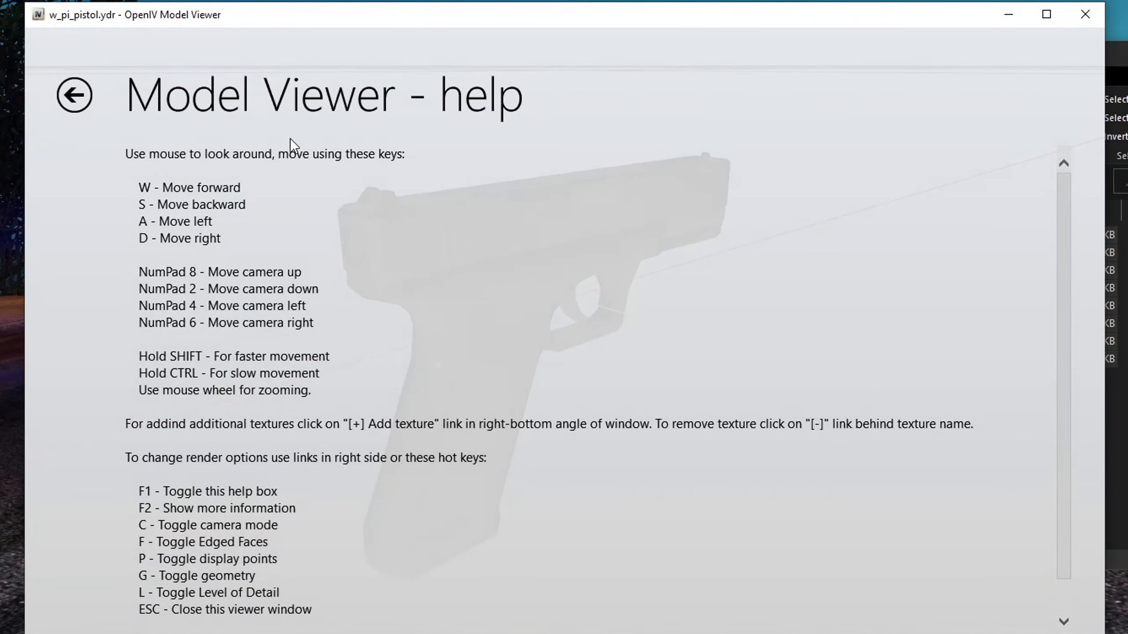
pyautogui.click(73, 100)
pyautogui.moveTo(520, 271); pyautogui.dragTo(576, 232)
pyautogui.scroll(-10, 485, 276)
pyautogui.scroll(10, 528, 288)
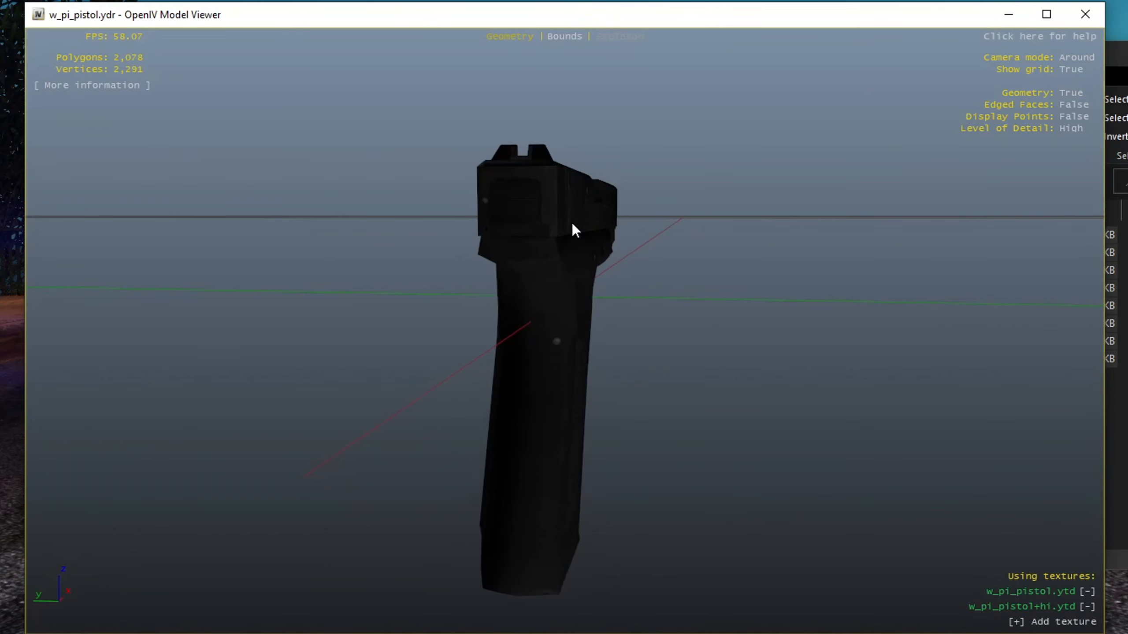
pyautogui.click(1083, 25)
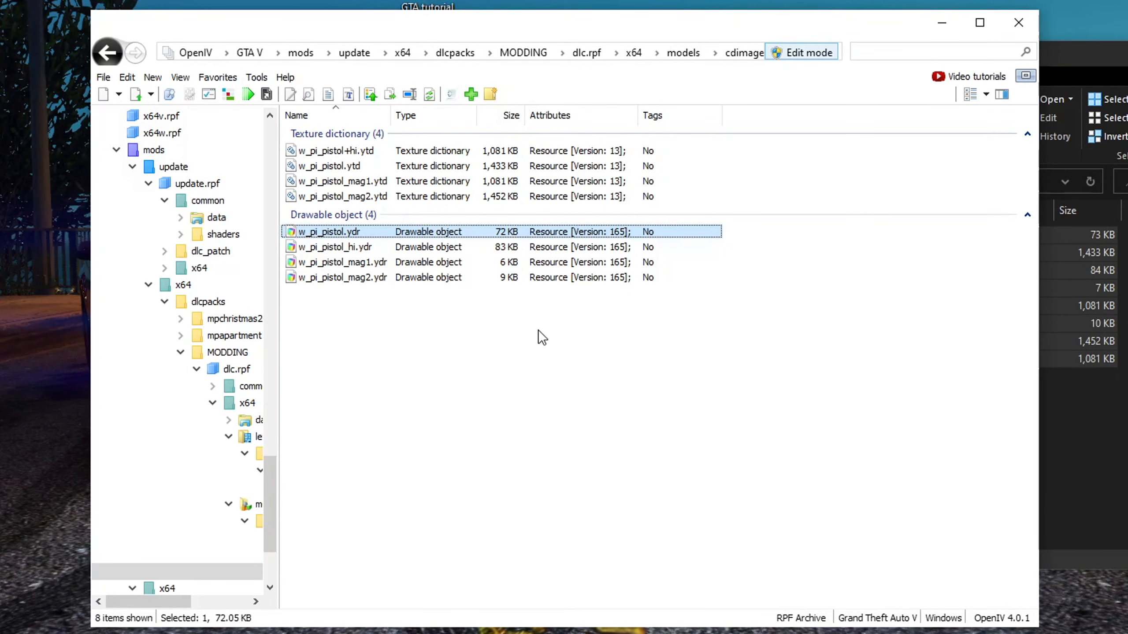
# Import all combat pistol files from the 68eb69-g17_1.3 weapons.rpf folder into the cdimages folder
pyautogui.hotkey('alt', 'Tab')
pyautogui.hotkey('alt', 'Left')
pyautogui.hotkey('alt', 'Left')
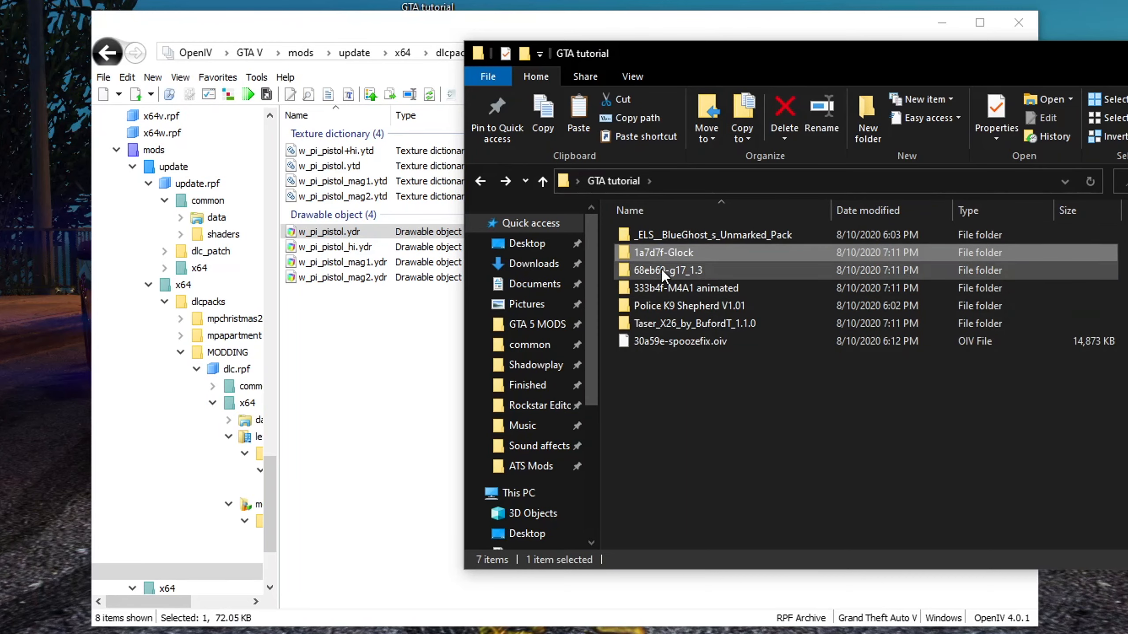
pyautogui.doubleClick(661, 269)
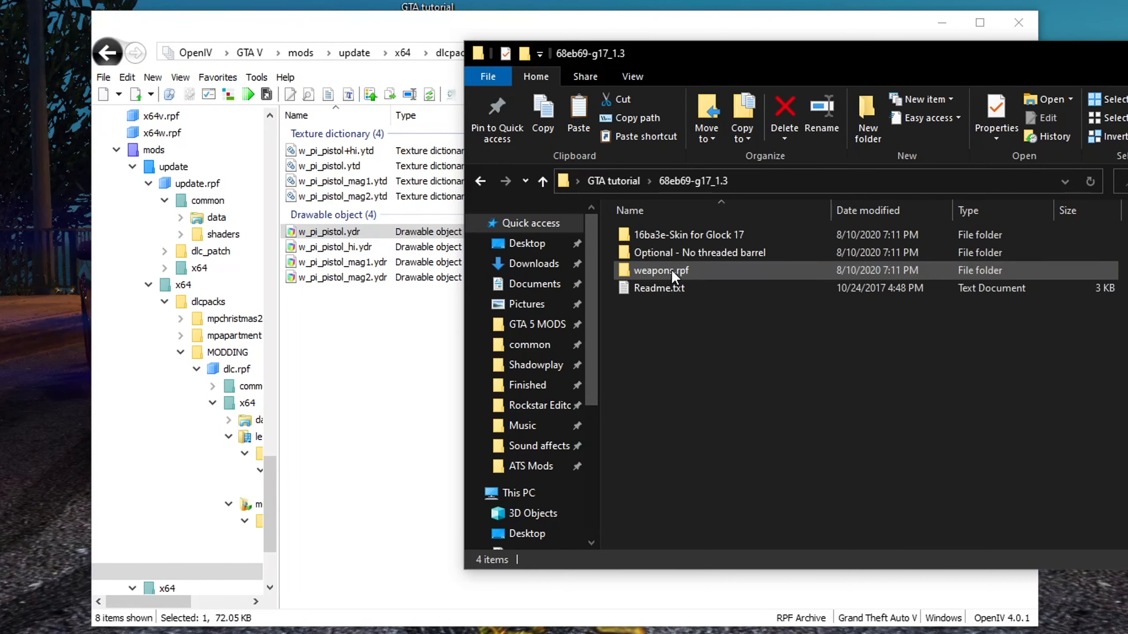
pyautogui.doubleClick(684, 269)
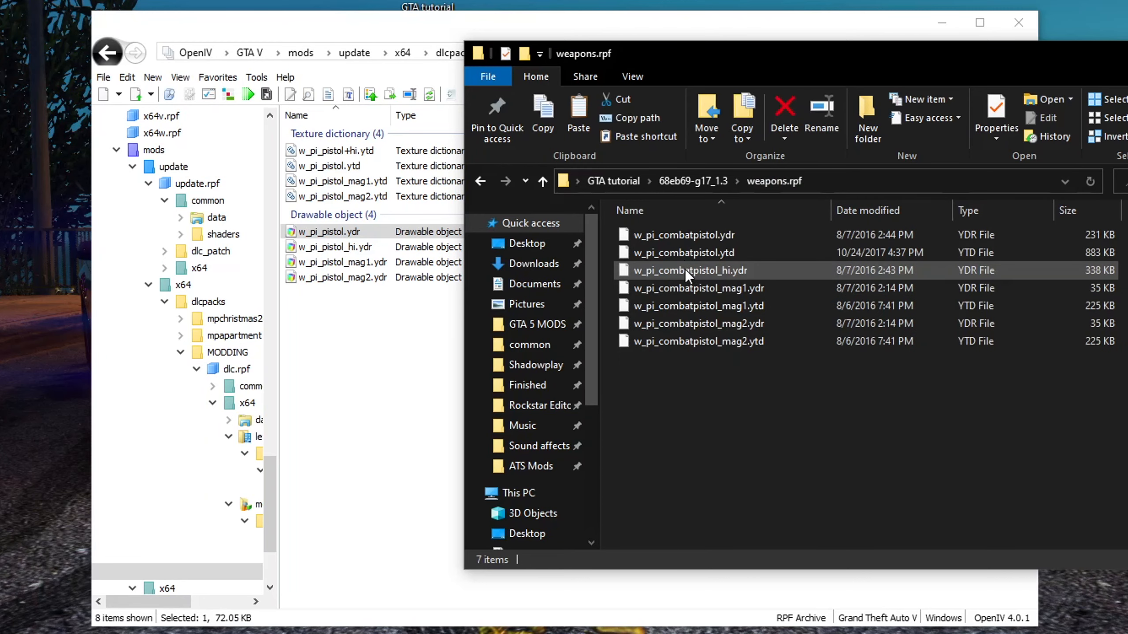
pyautogui.moveTo(684, 377); pyautogui.dragTo(636, 232)
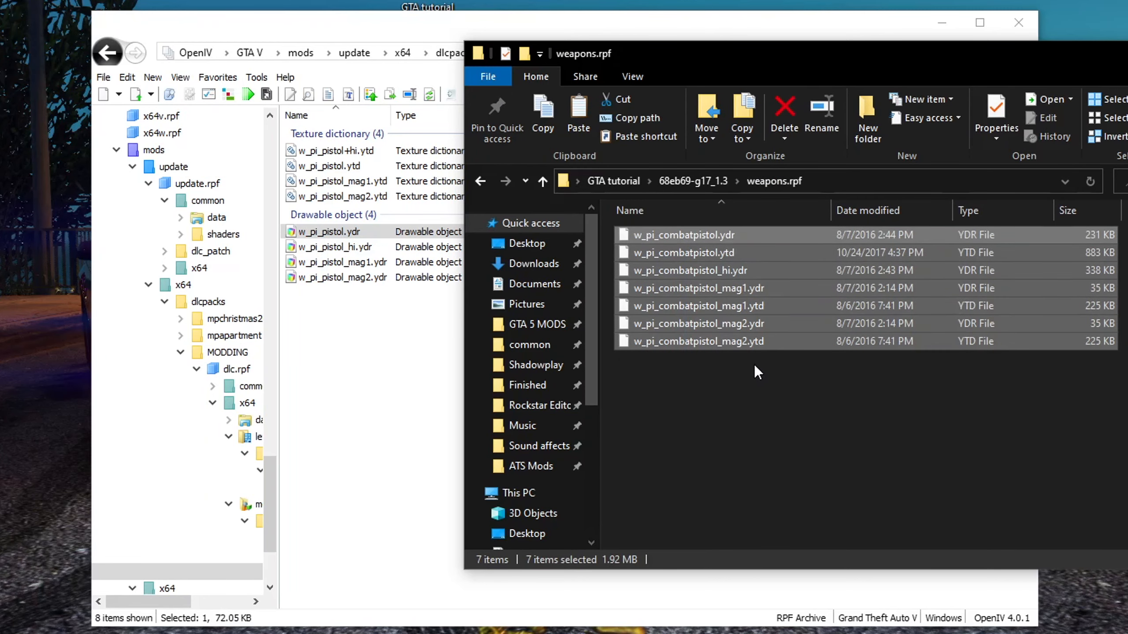
pyautogui.moveTo(693, 239); pyautogui.dragTo(368, 415)
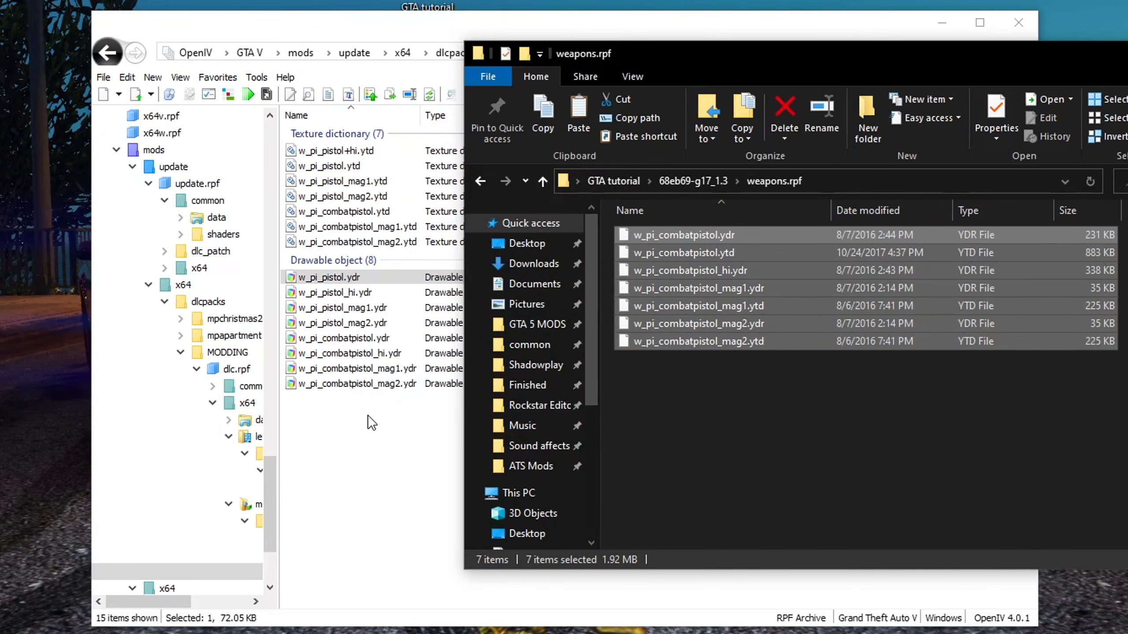
pyautogui.click(355, 444)
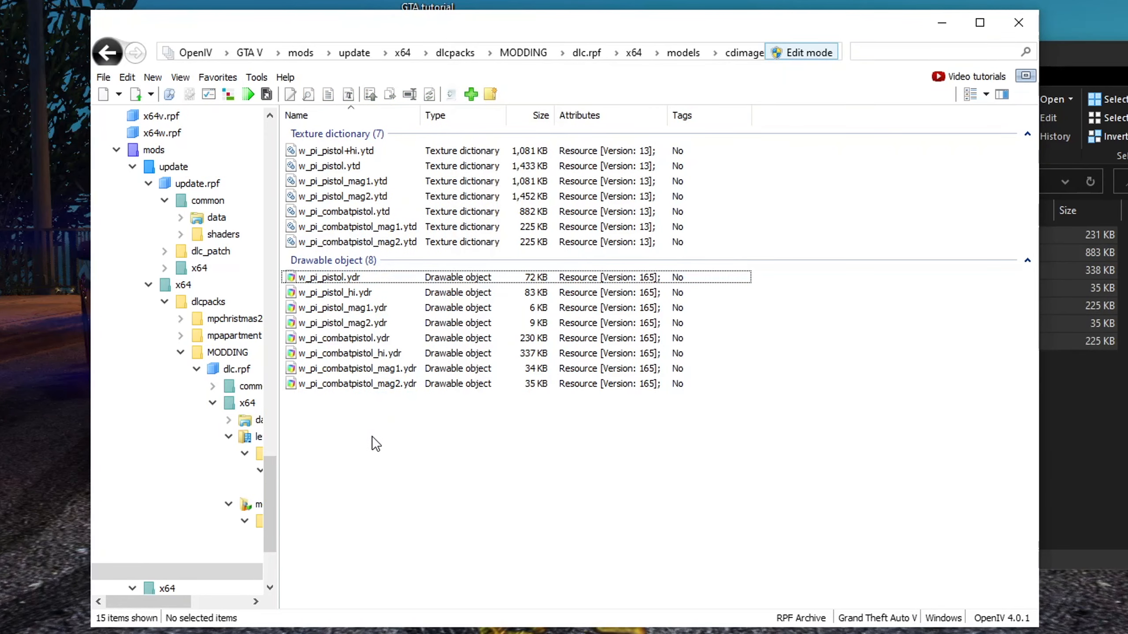
# Preview w_pi_combatpistol_hi.ydr in the Model Viewer
pyautogui.doubleClick(368, 354)
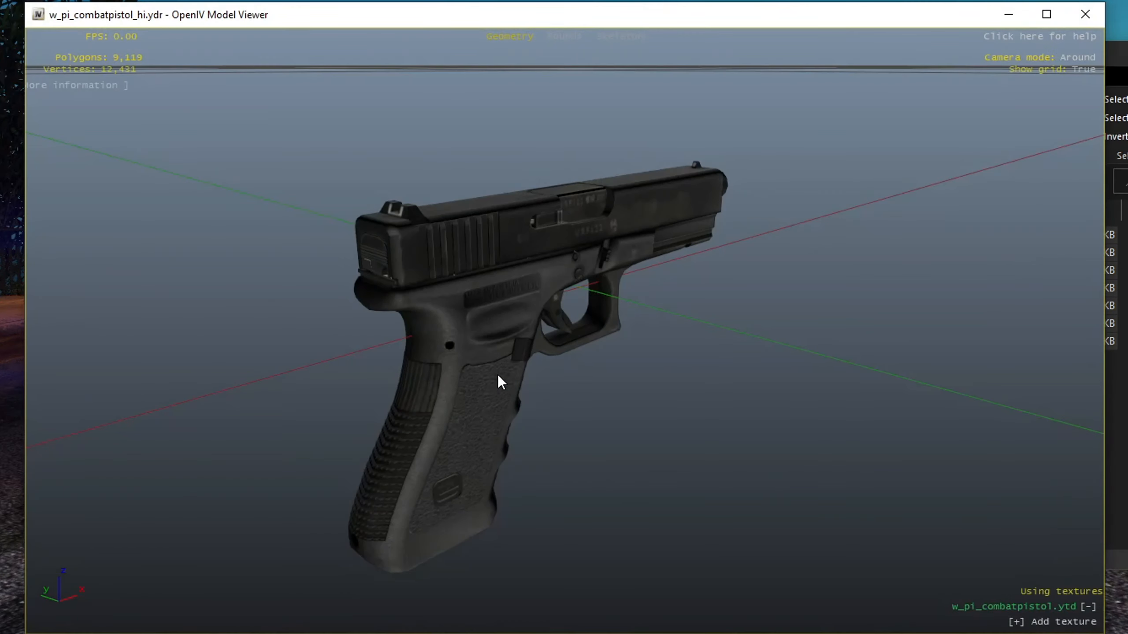
pyautogui.moveTo(497, 374); pyautogui.dragTo(503, 306)
pyautogui.moveTo(631, 303); pyautogui.dragTo(916, 217)
pyautogui.click(1083, 20)
# Import w_ar_carbinerifle.ytd from the 333b4f-M4A1 animated M4A1 folder into cdimages
pyautogui.click(1091, 420)
pyautogui.press('BackSpace')
pyautogui.press('BackSpace')
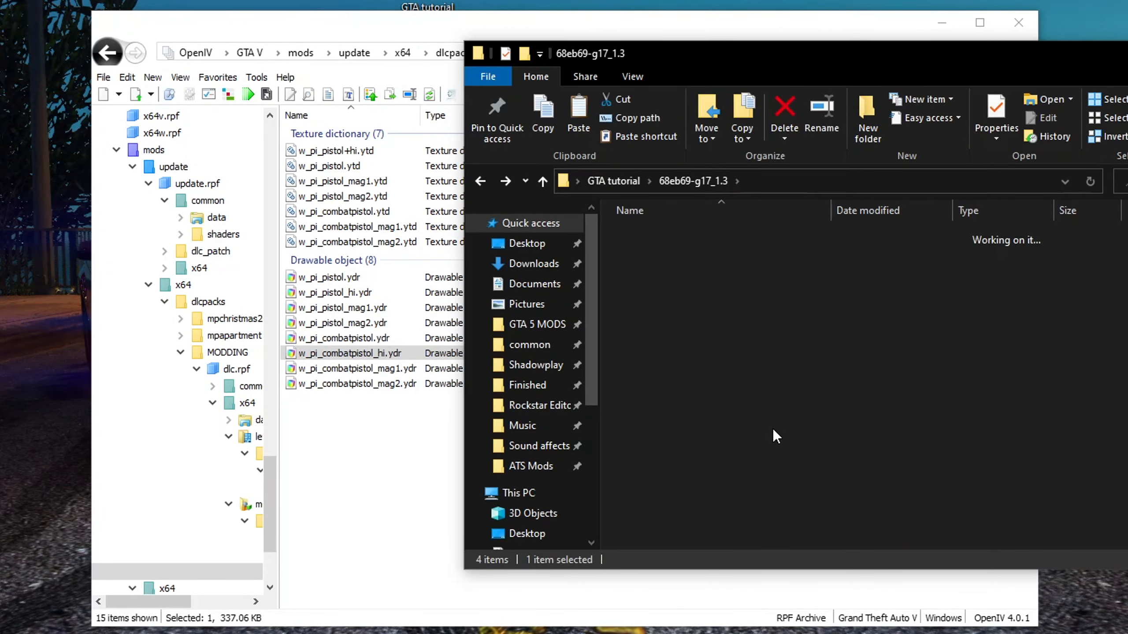
pyautogui.doubleClick(690, 289)
pyautogui.doubleClick(663, 239)
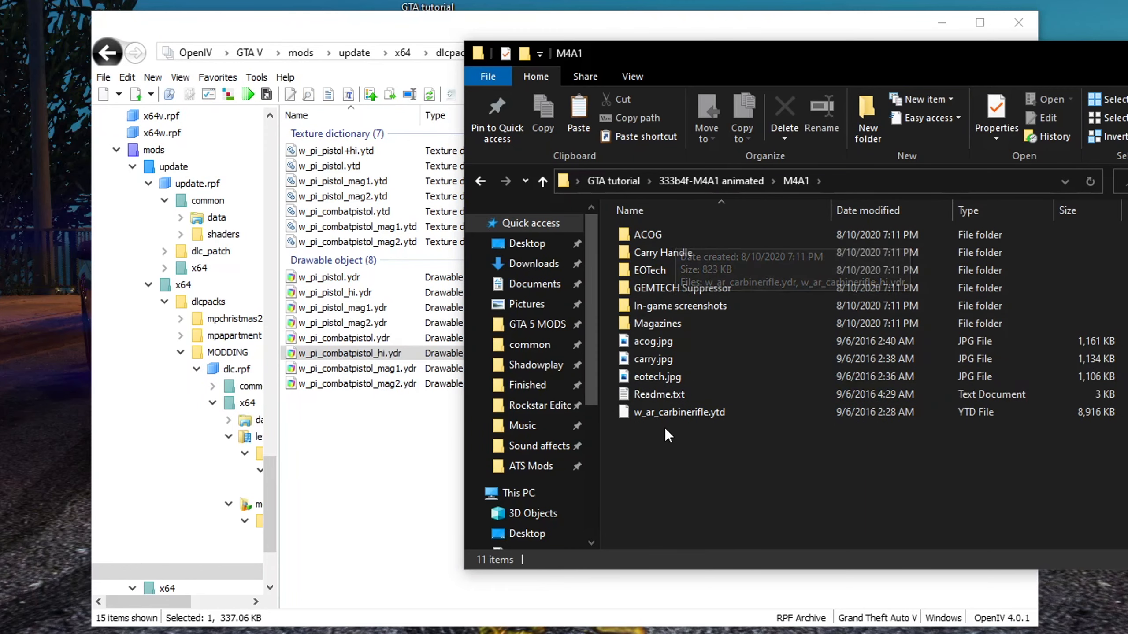
pyautogui.click(671, 415)
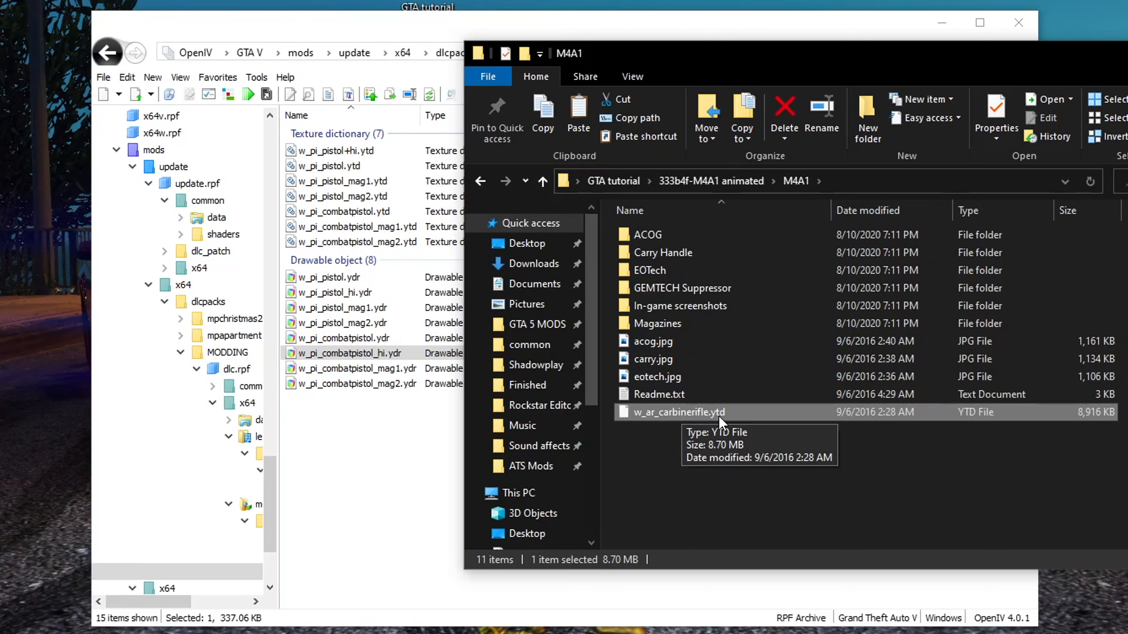
pyautogui.moveTo(716, 409); pyautogui.dragTo(367, 447)
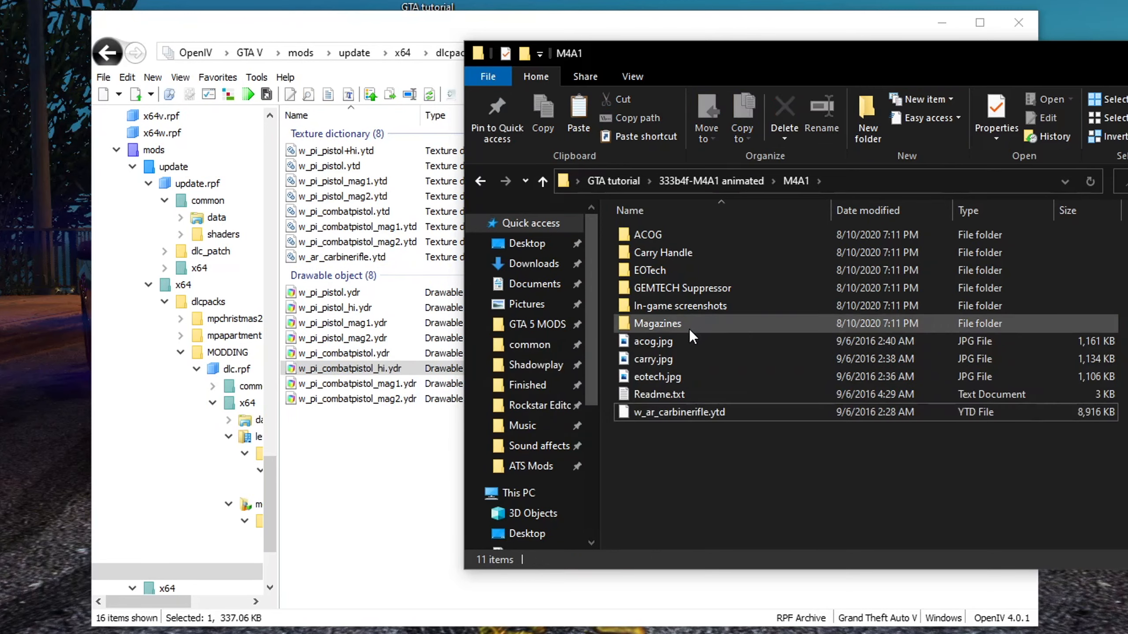
# Import the carbine rifle magazine files from the M4A1 Magazines folder into cdimages
pyautogui.doubleClick(664, 324)
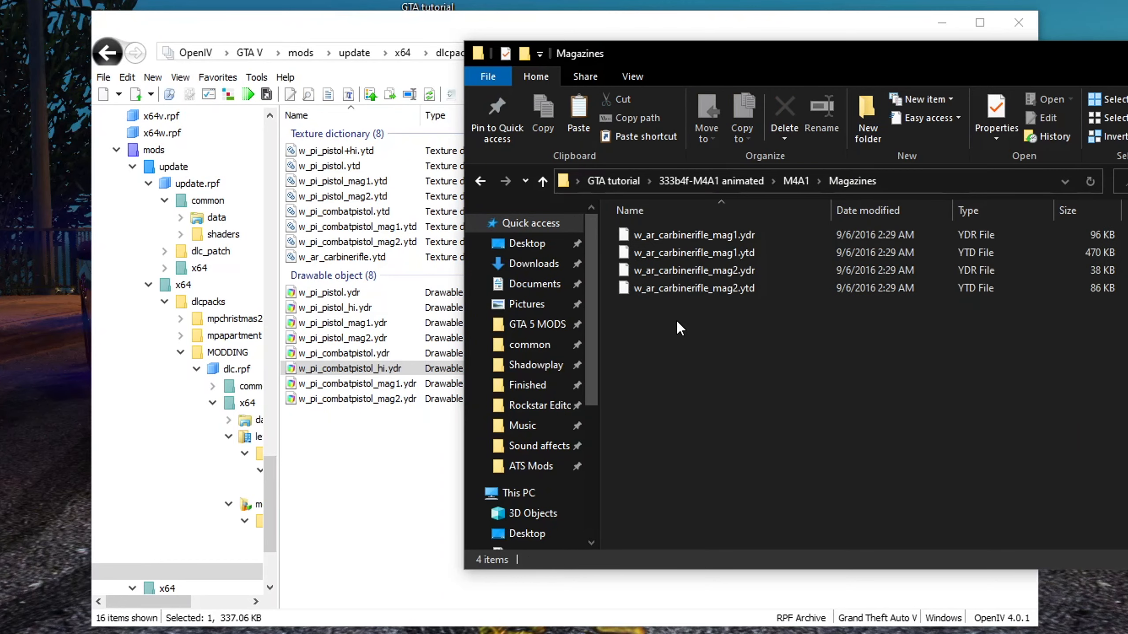
pyautogui.moveTo(678, 329); pyautogui.dragTo(343, 471)
pyautogui.click(775, 403)
pyautogui.hotkey('alt', 'Left')
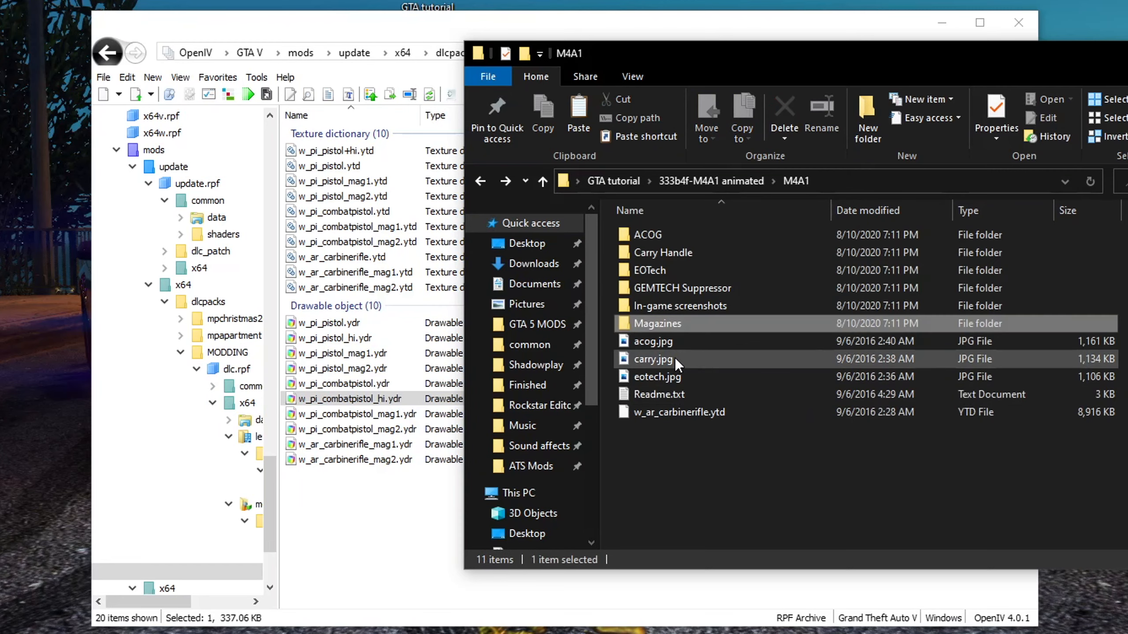
# Import the GEMTECH Suppressor files into the cdimages folder
pyautogui.click(663, 289)
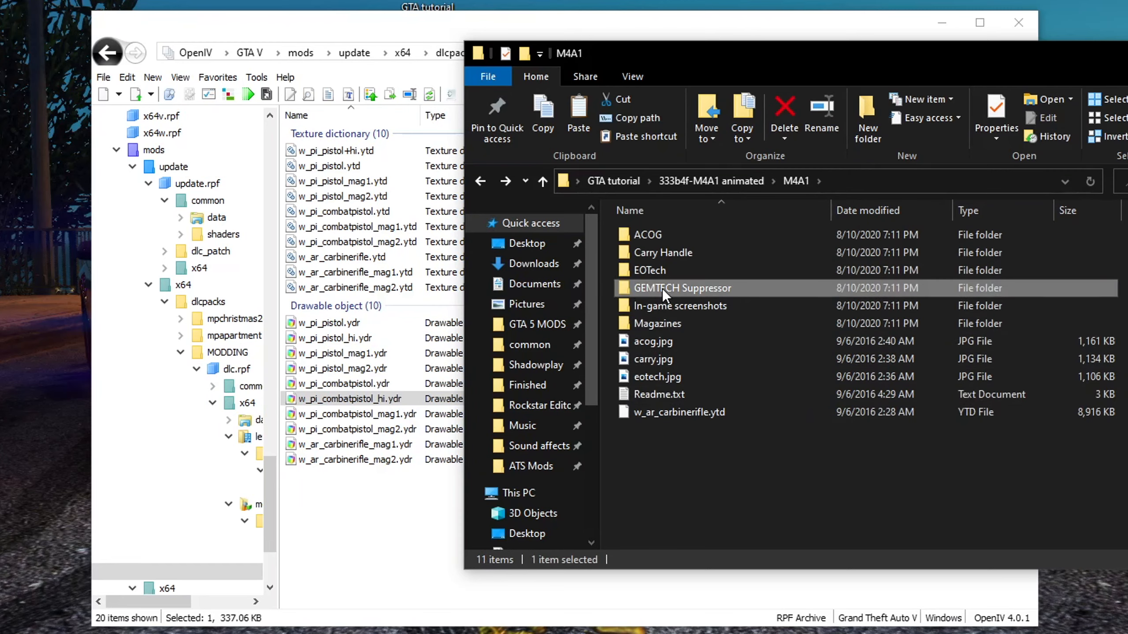
pyautogui.doubleClick(663, 289)
pyautogui.moveTo(661, 253); pyautogui.dragTo(323, 493)
pyautogui.click(741, 409)
pyautogui.hotkey('alt', 'Left')
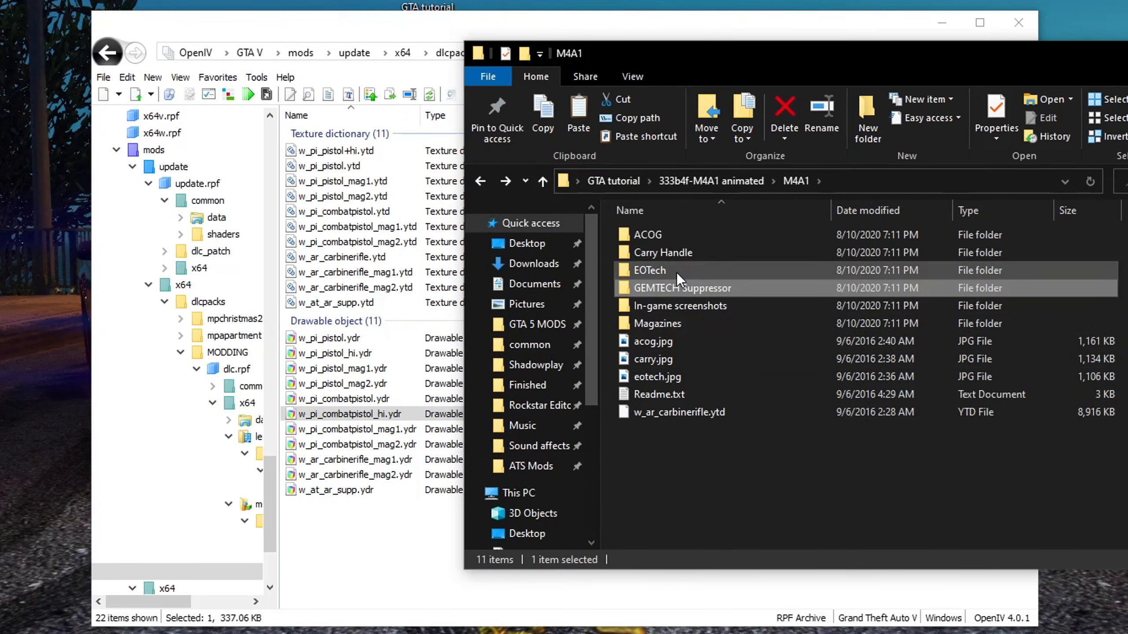
# Browse the EOTech, Carry Handle and ACOG sight folders of the M4A1 mod
pyautogui.doubleClick(665, 269)
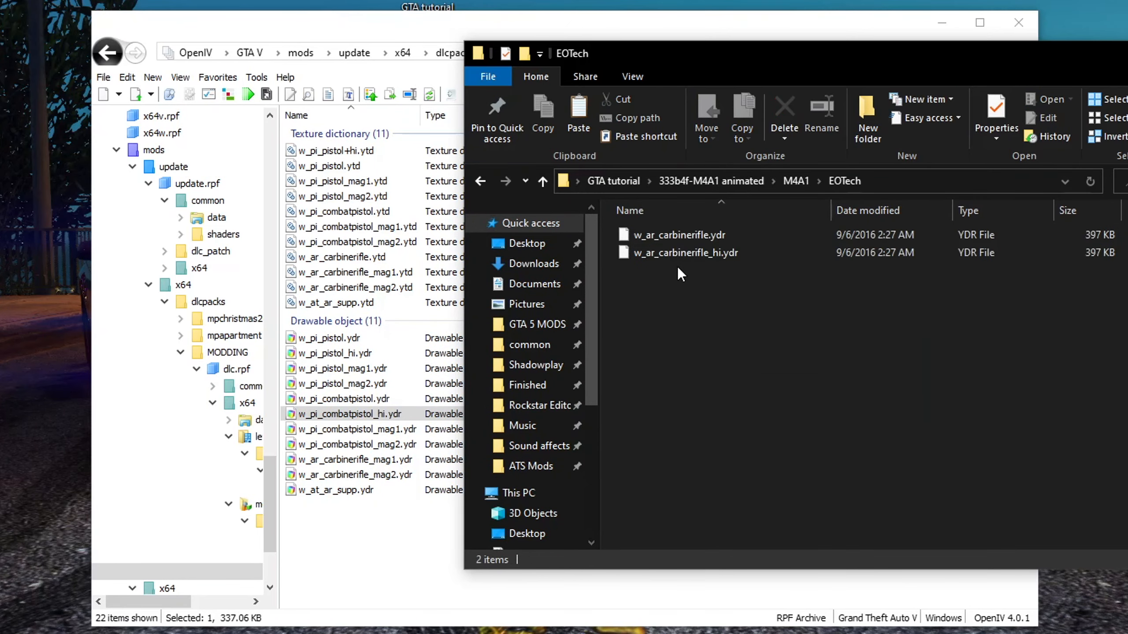
pyautogui.hotkey('alt', 'Left')
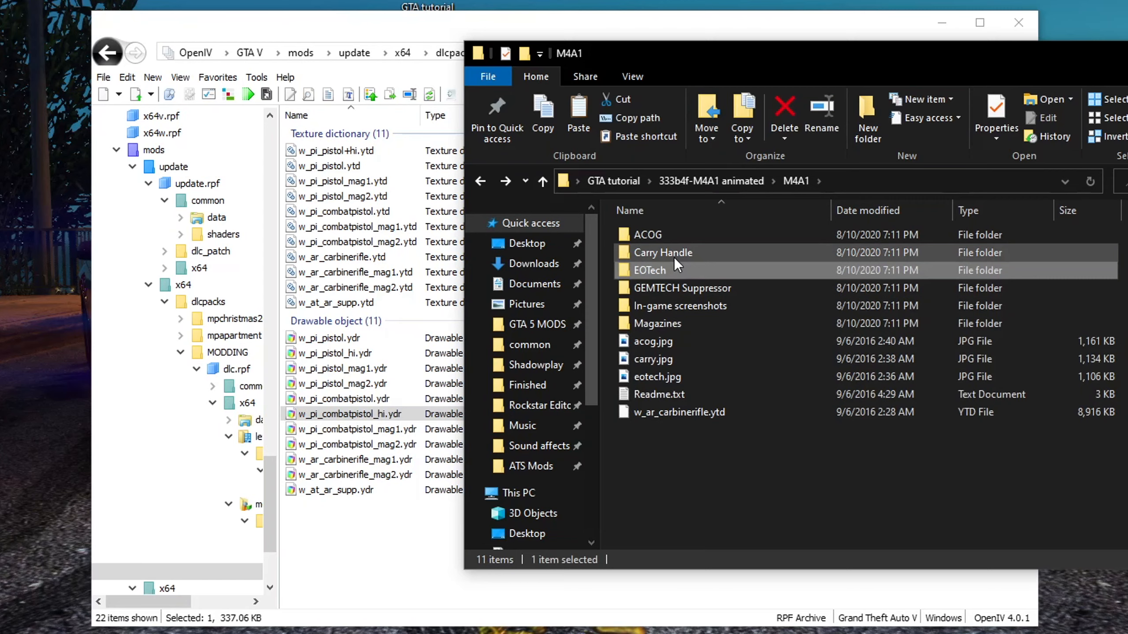
pyautogui.doubleClick(676, 252)
pyautogui.hotkey('alt', 'Left')
pyautogui.click(673, 235)
pyautogui.doubleClick(673, 234)
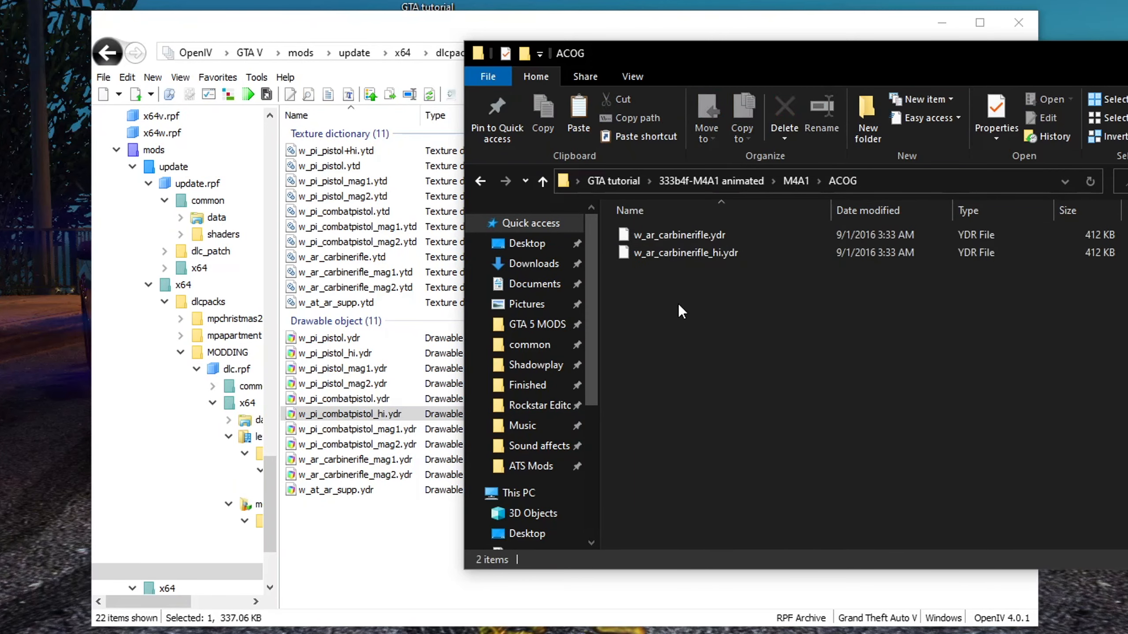
pyautogui.hotkey('alt', 'Left')
pyautogui.click(664, 252)
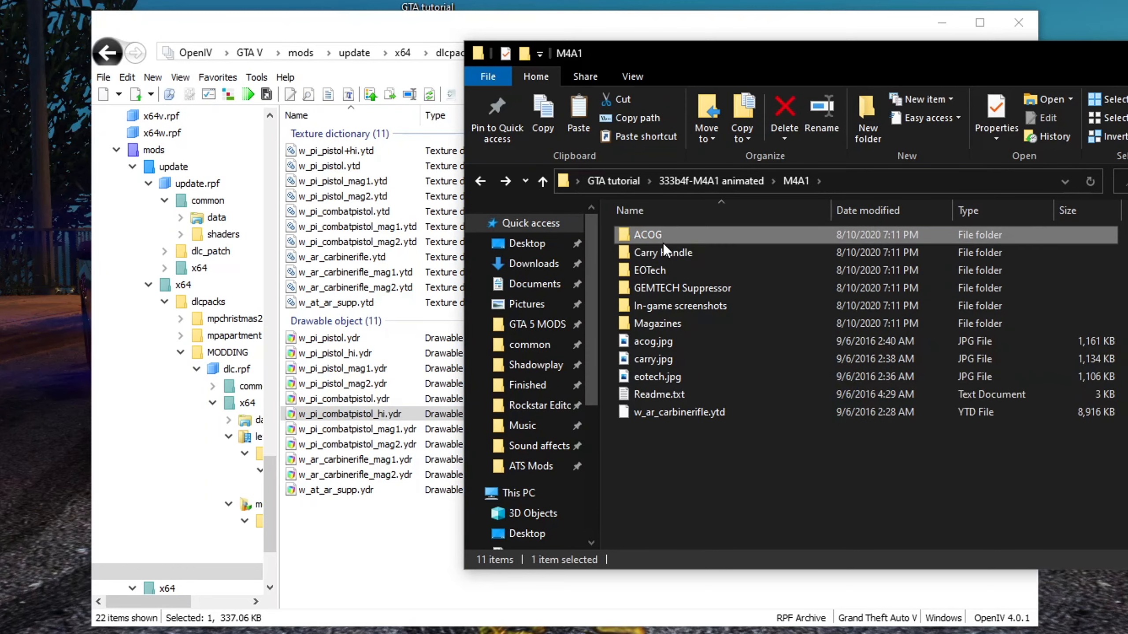
pyautogui.click(660, 267)
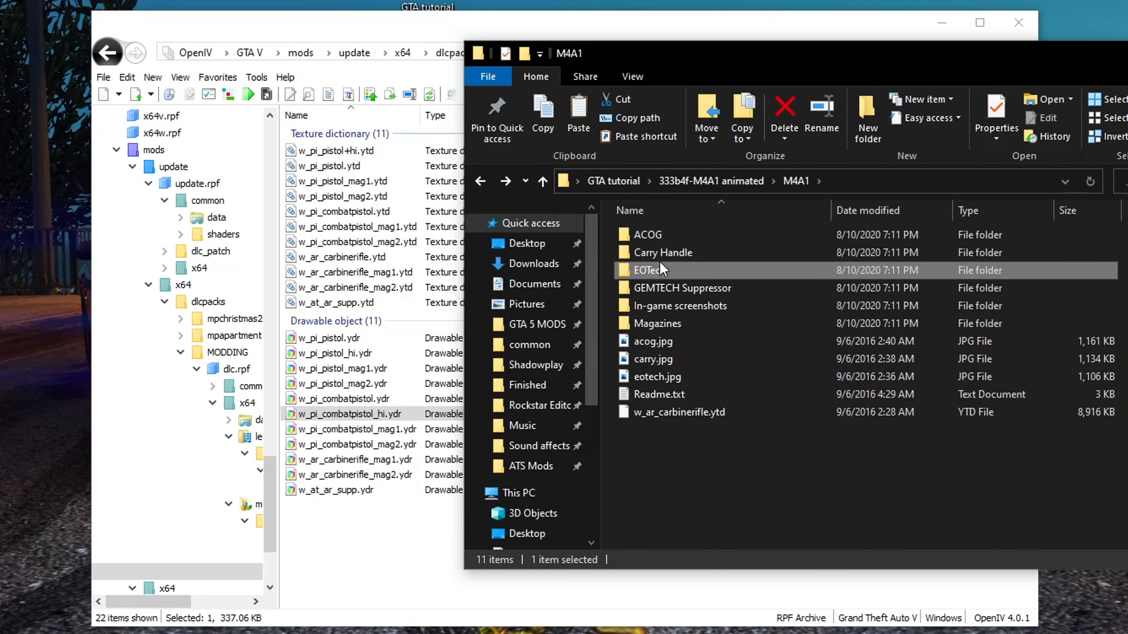
pyautogui.click(666, 233)
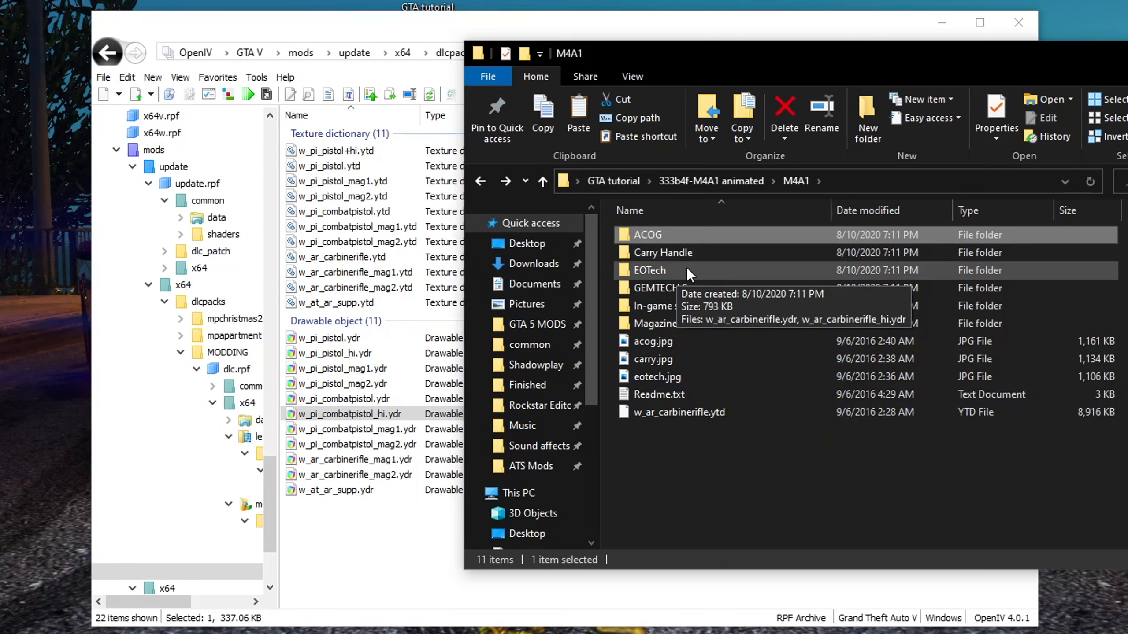
# Import the Carry Handle carbine rifle models into the cdimages folder
pyautogui.doubleClick(663, 251)
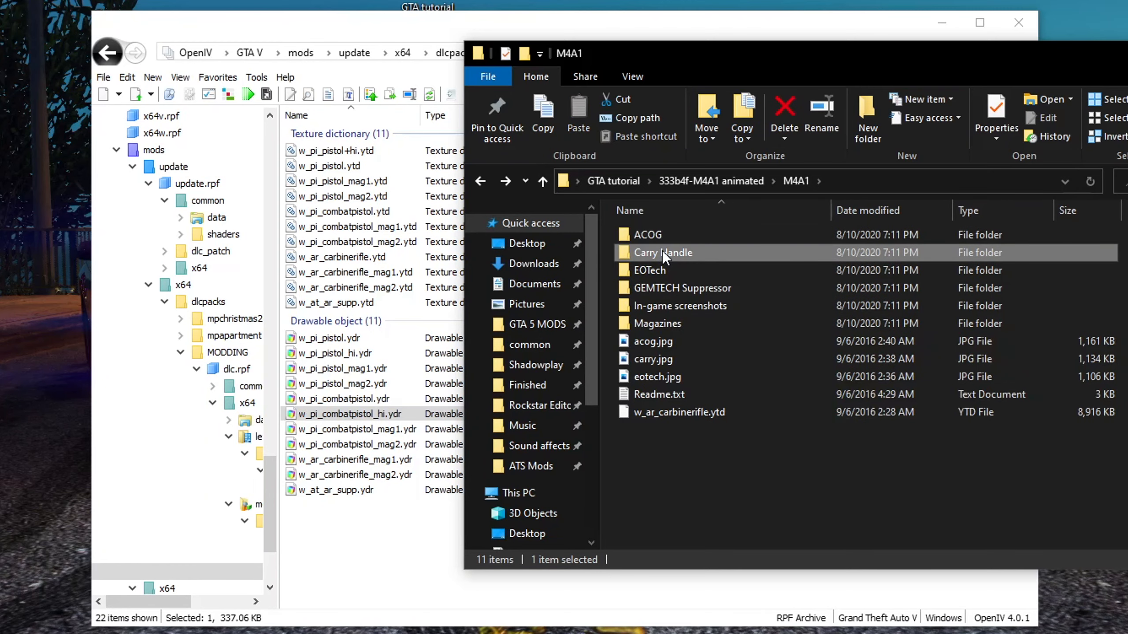
pyautogui.click(662, 252)
pyautogui.moveTo(653, 245); pyautogui.dragTo(346, 535)
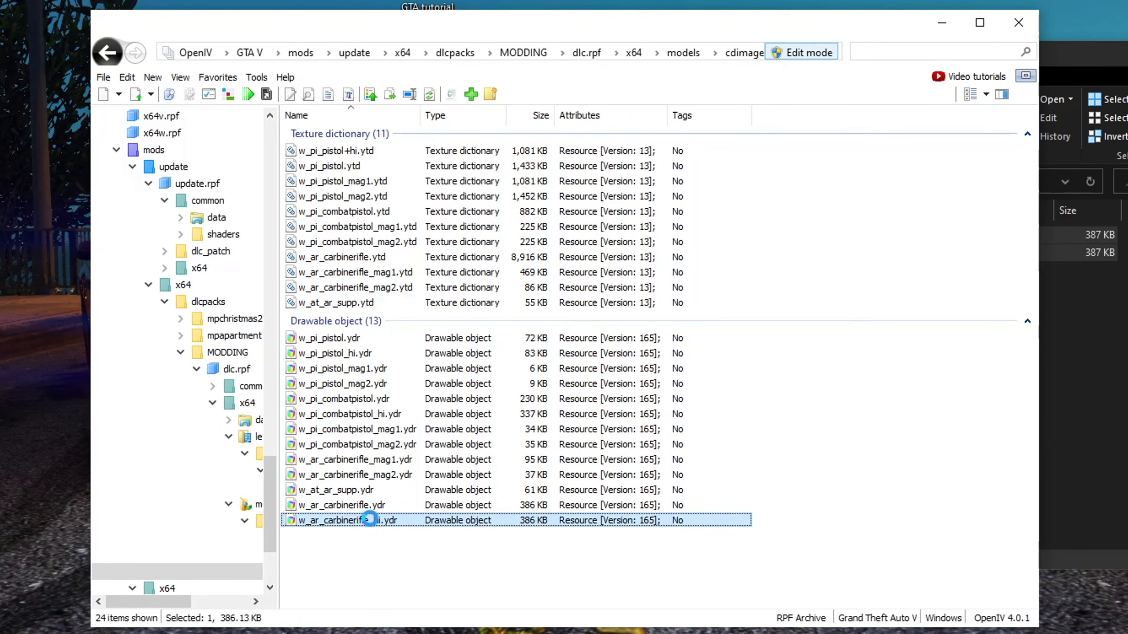
# Preview w_ar_carbinerifle_hi.ydr in the Model Viewer
pyautogui.doubleClick(369, 520)
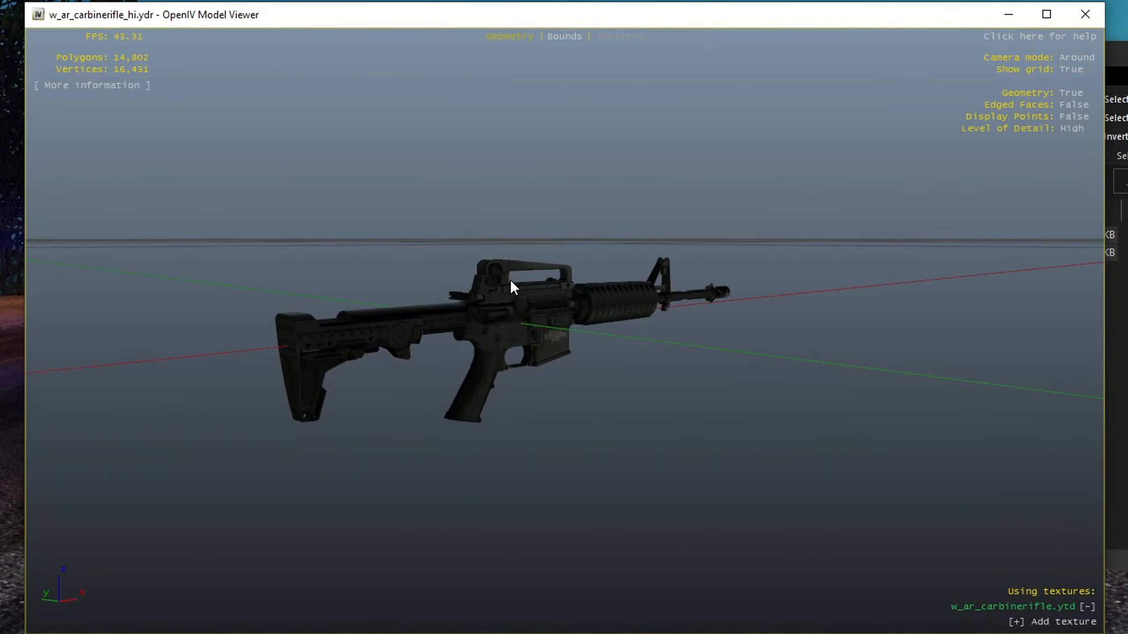
pyautogui.moveTo(495, 275); pyautogui.dragTo(762, 295)
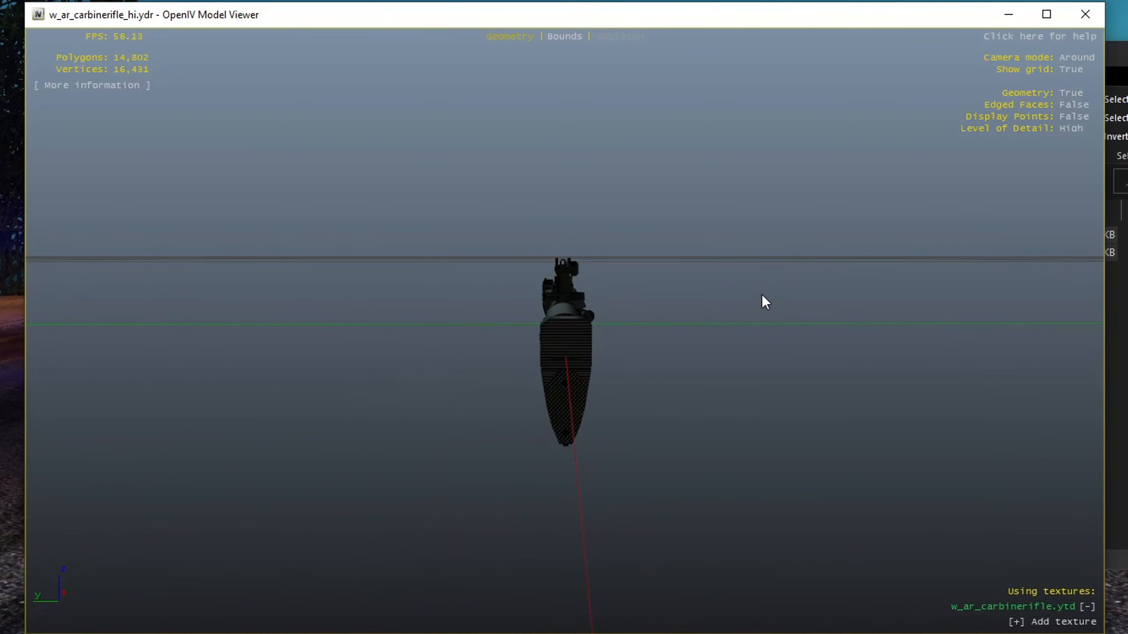
pyautogui.click(1095, 22)
# Replace the carbine rifle models with the ACOG versions and preview them
pyautogui.click(1077, 430)
pyautogui.hotkey('alt', 'Left')
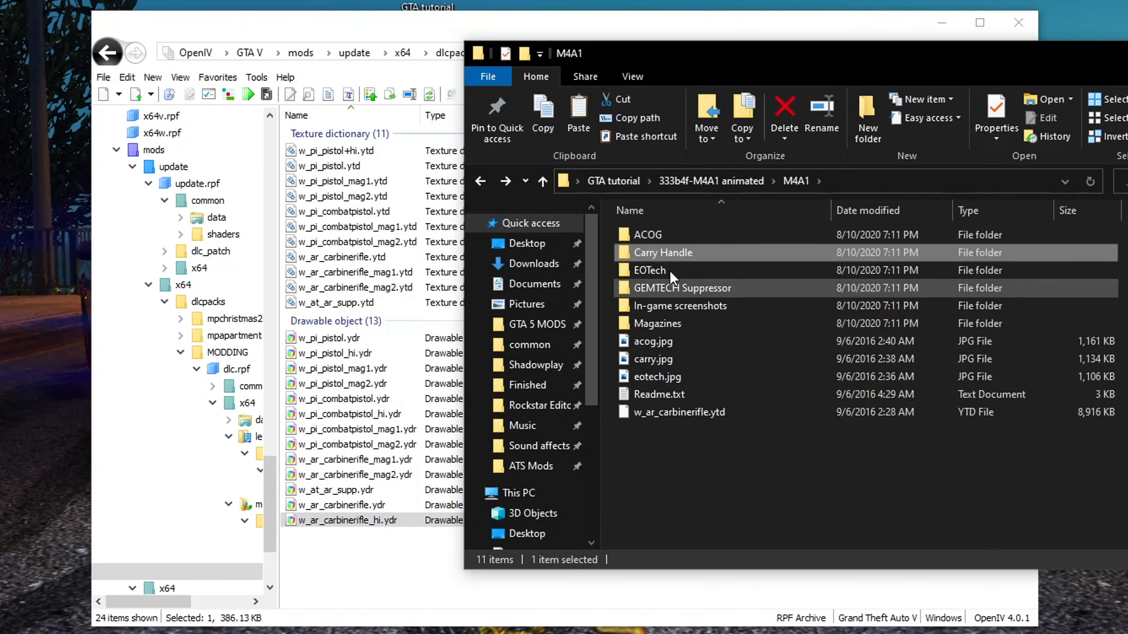
pyautogui.doubleClick(648, 229)
pyautogui.hotkey('ctrl', 'a')
pyautogui.moveTo(665, 244); pyautogui.dragTo(361, 564)
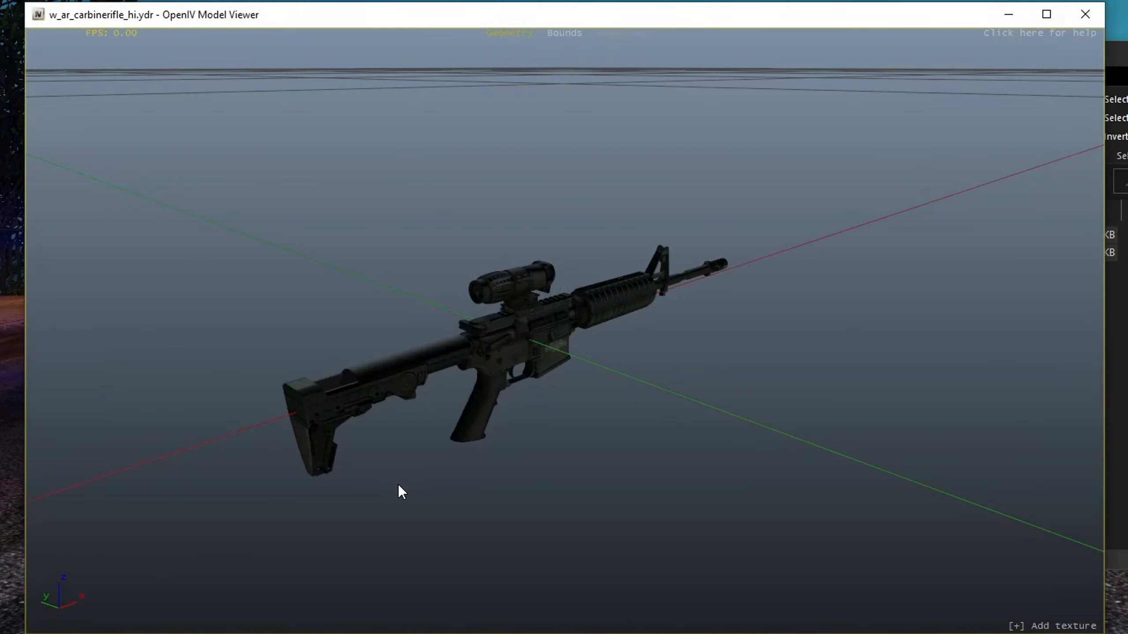
pyautogui.moveTo(522, 307); pyautogui.dragTo(569, 255)
pyautogui.hotkey('alt', 'Tab')
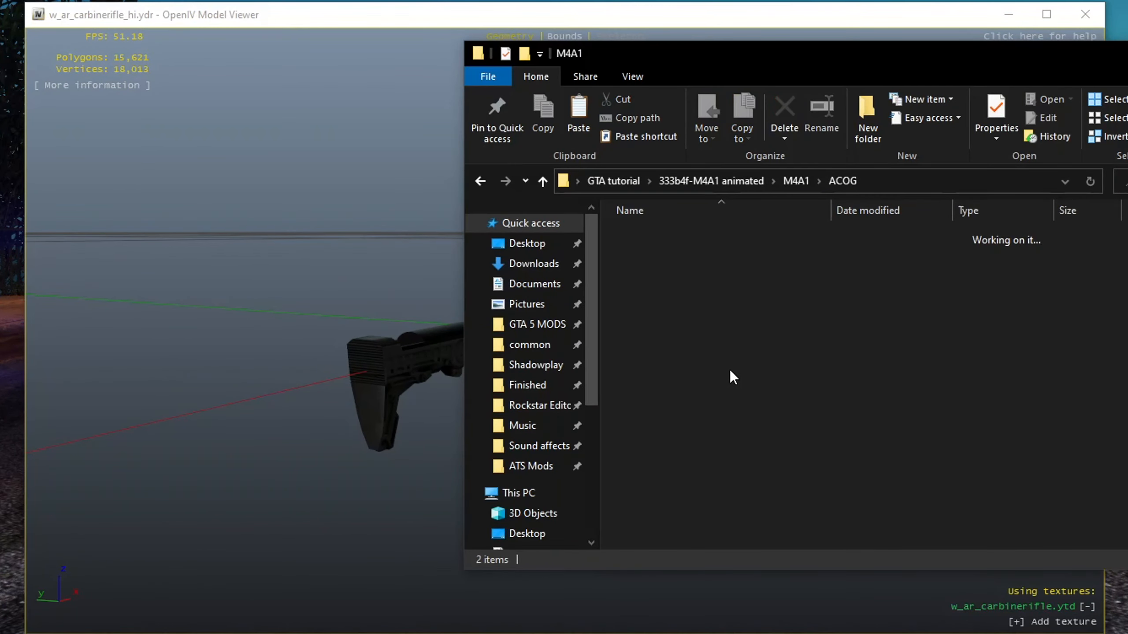
# Replace the carbine rifle models with the EOTech versions in cdimages
pyautogui.doubleClick(659, 271)
pyautogui.click(1094, 15)
pyautogui.hotkey('alt', 'Tab')
pyautogui.moveTo(723, 289); pyautogui.dragTo(337, 556)
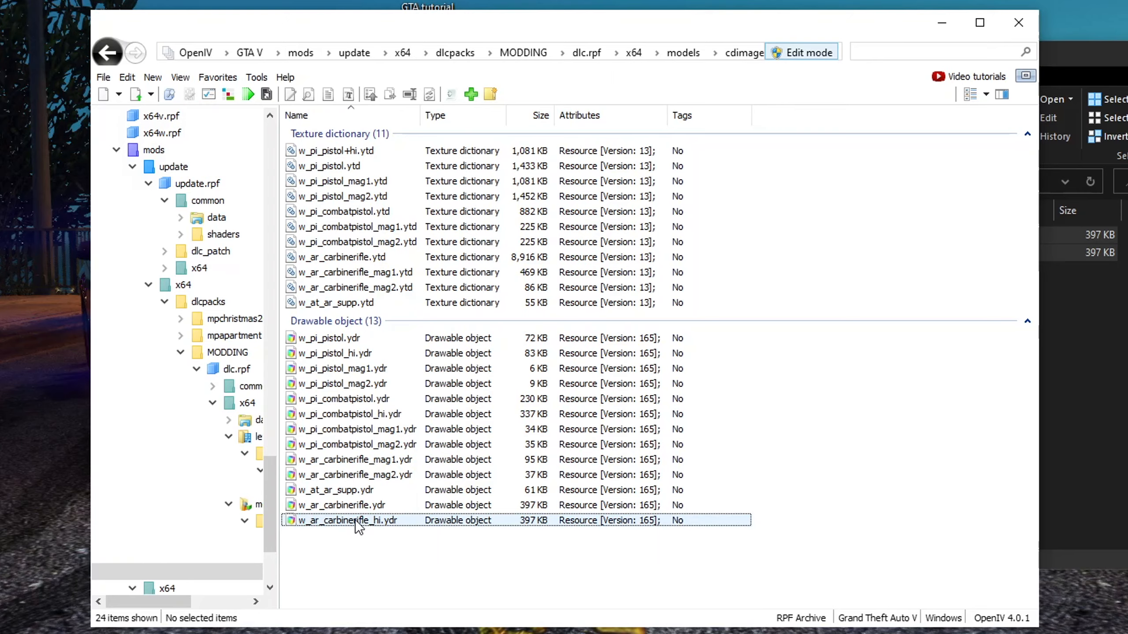
# Preview the EOTech w_ar_carbinerifle_hi.ydr in the Model Viewer
pyautogui.doubleClick(355, 520)
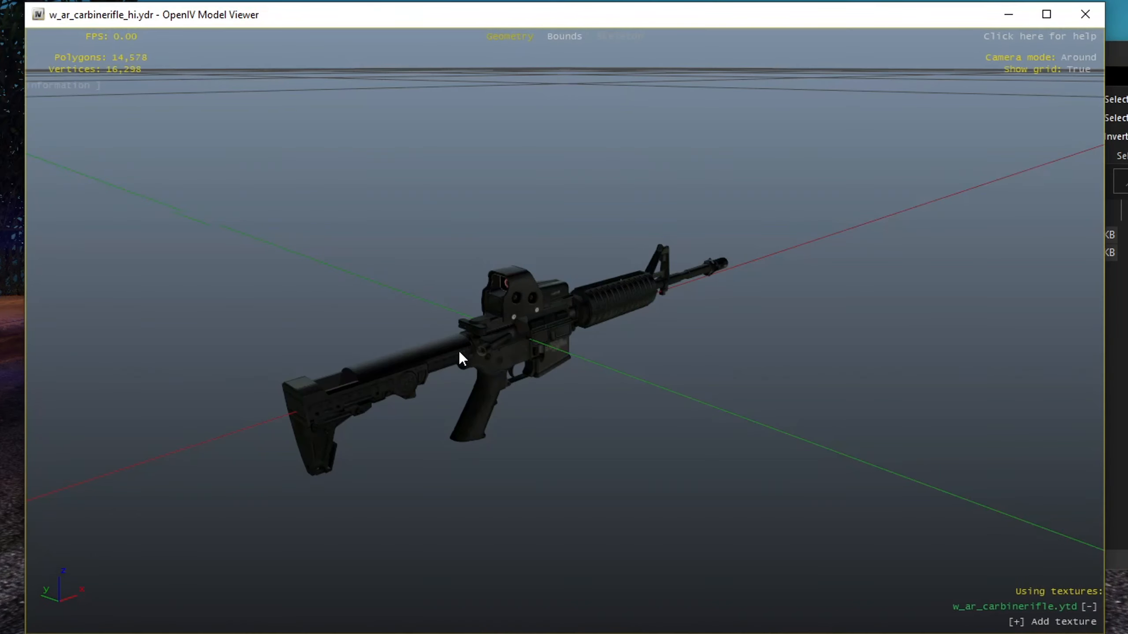
pyautogui.moveTo(460, 355); pyautogui.dragTo(671, 281)
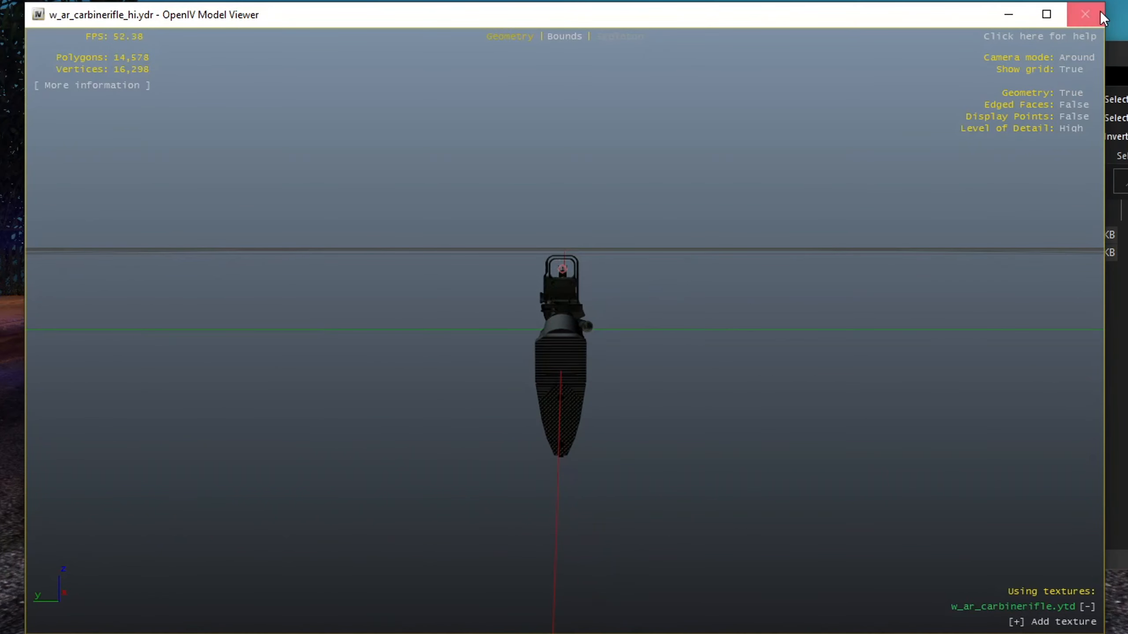
# Replace the carbine rifle models with another variant's files and preview w_ar_carbinerifle_hi.ydr in the Model Viewer
pyautogui.click(1085, 14)
pyautogui.click(1044, 376)
pyautogui.press('BackSpace')
pyautogui.doubleClick(668, 234)
pyautogui.moveTo(668, 251); pyautogui.dragTo(358, 538)
pyautogui.doubleClick(353, 520)
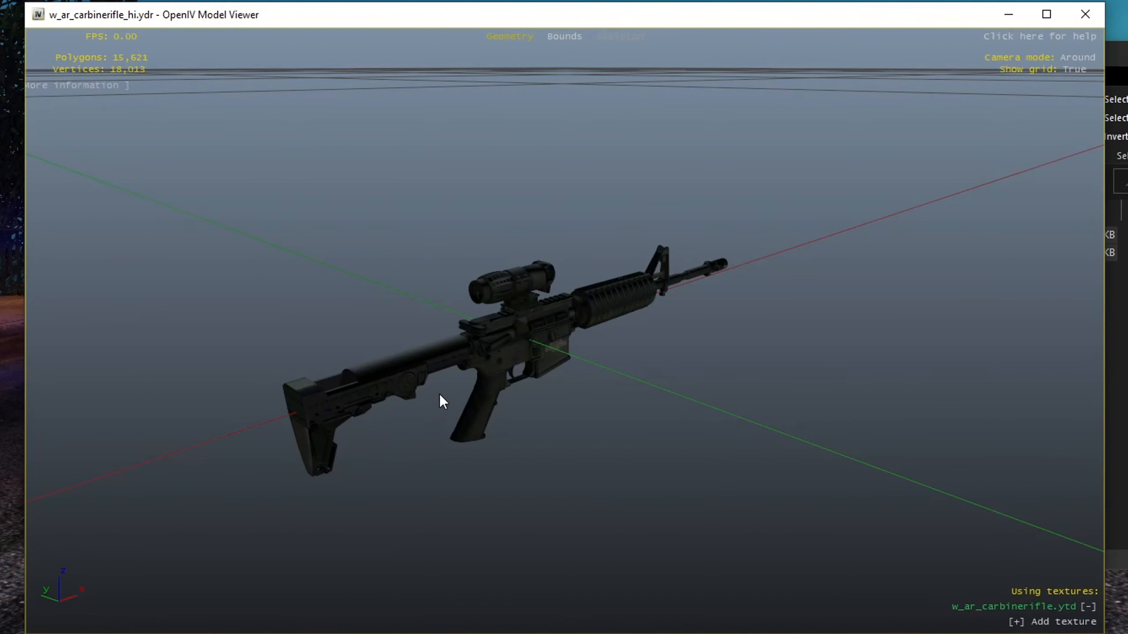
pyautogui.moveTo(439, 394); pyautogui.dragTo(659, 329)
pyautogui.click(1086, 14)
# Open the Taser_X26_by_BufordT_1.1.0 mod folder and browse its Base, Cam, Color Variants and XDPM folders
pyautogui.click(1077, 328)
pyautogui.hotkey('alt', 'Left')
pyautogui.hotkey('alt', 'Left')
pyautogui.hotkey('alt', 'Left')
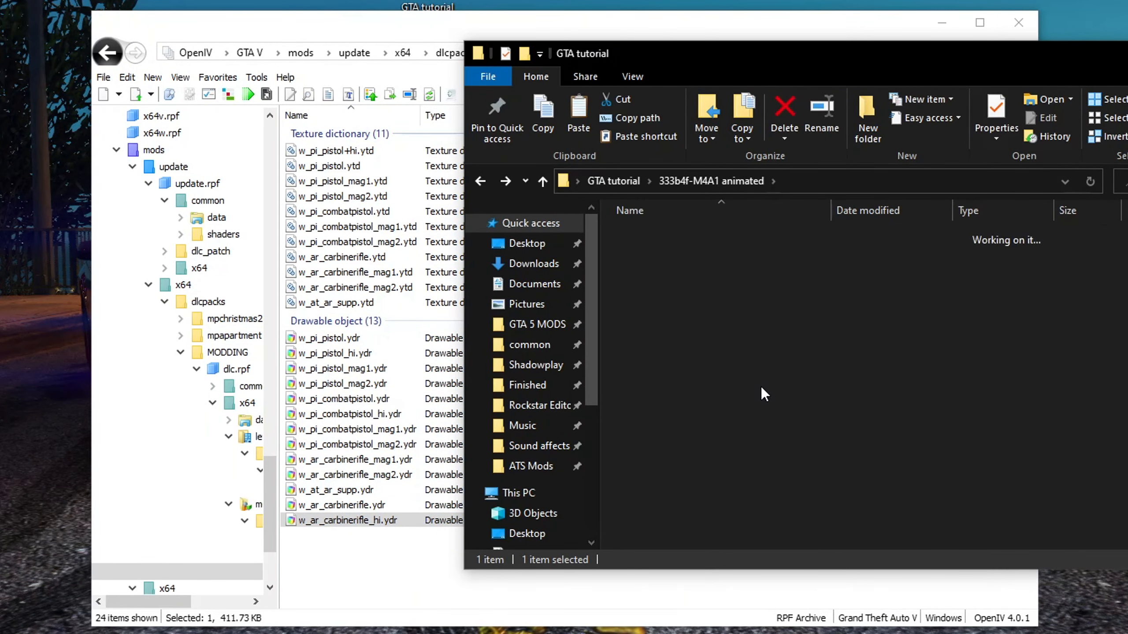
pyautogui.doubleClick(658, 325)
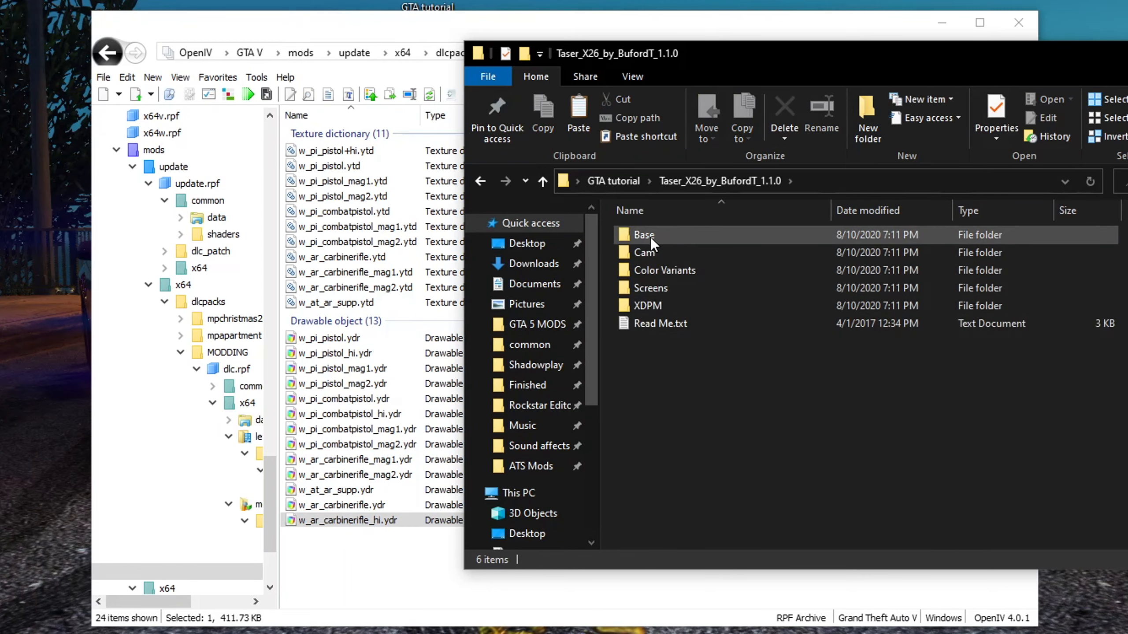
pyautogui.click(643, 233)
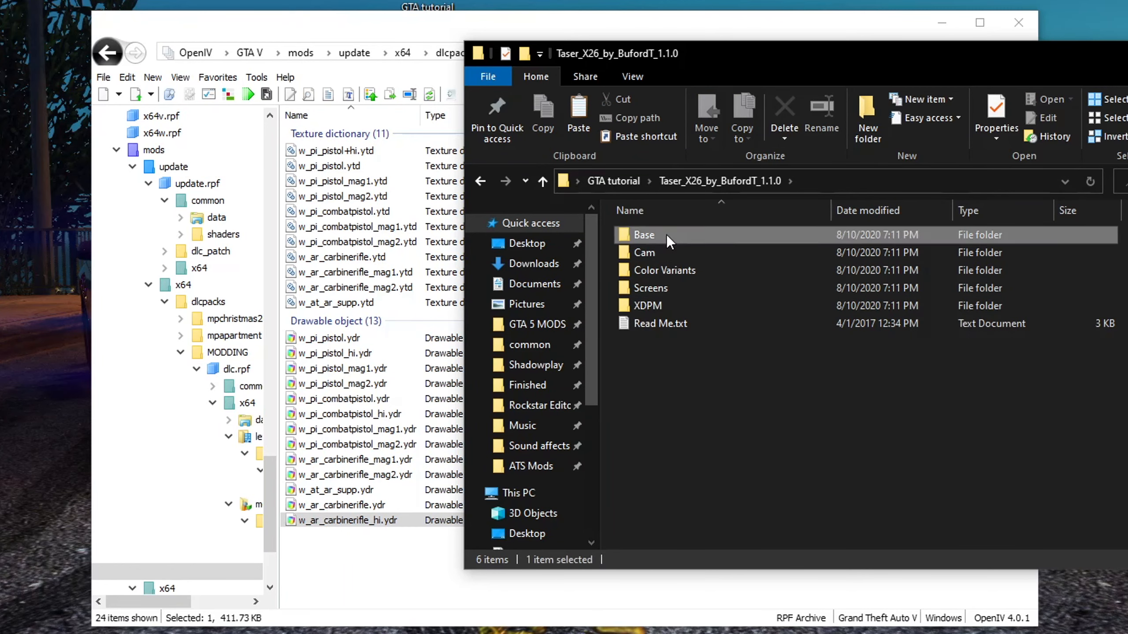
pyautogui.click(670, 269)
pyautogui.click(668, 254)
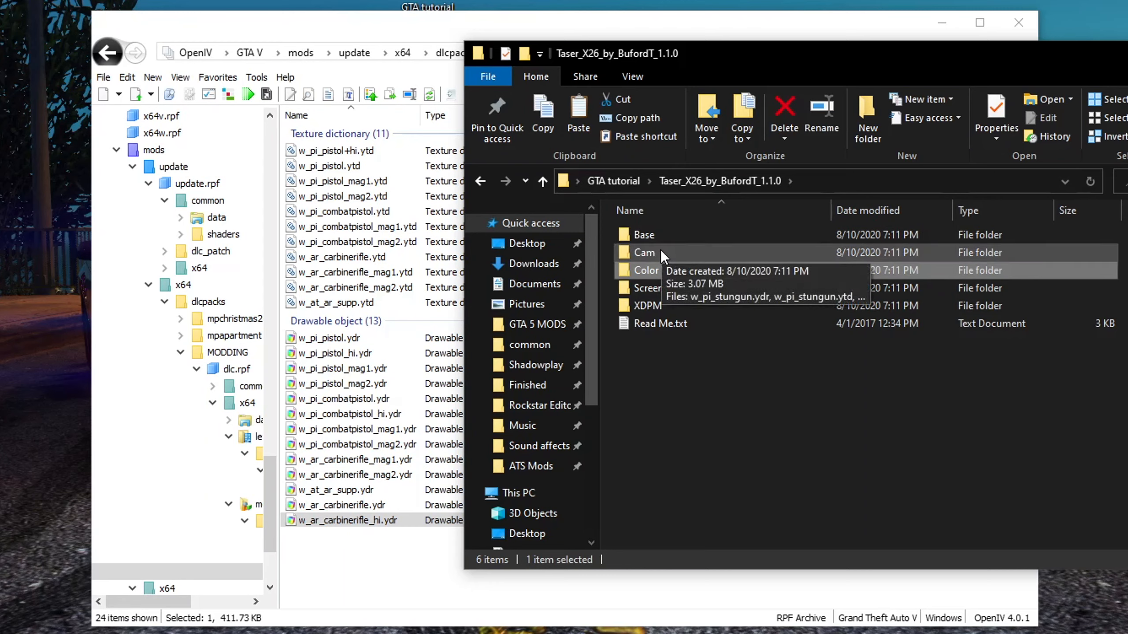
pyautogui.click(673, 308)
pyautogui.click(672, 308)
pyautogui.click(721, 302)
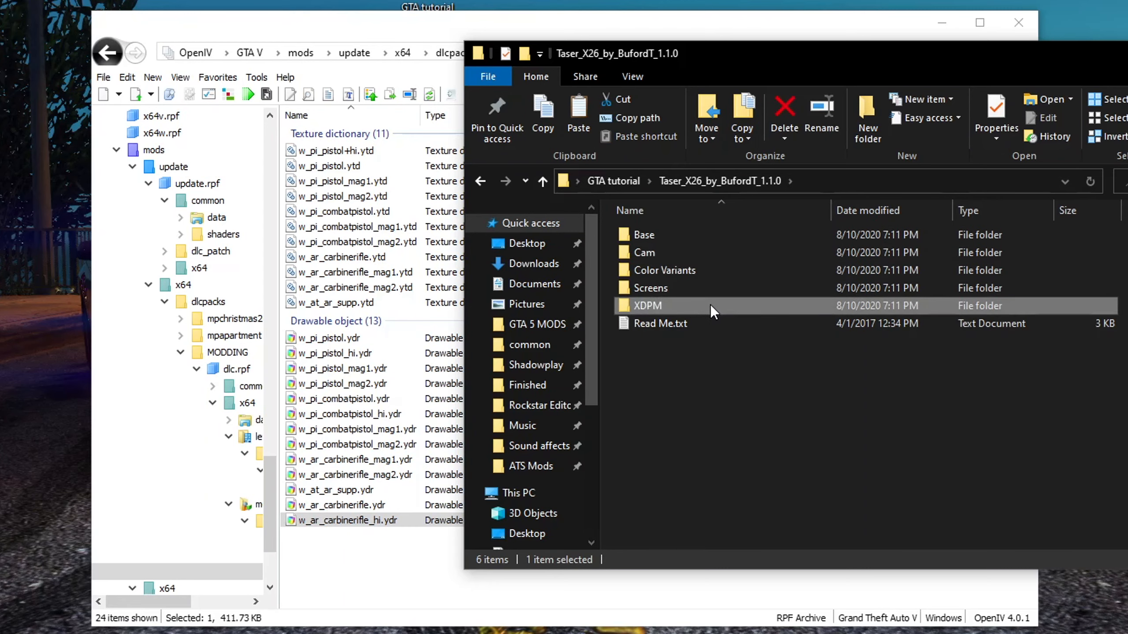
pyautogui.doubleClick(711, 306)
pyautogui.hotkey('alt', 'Left')
pyautogui.click(668, 233)
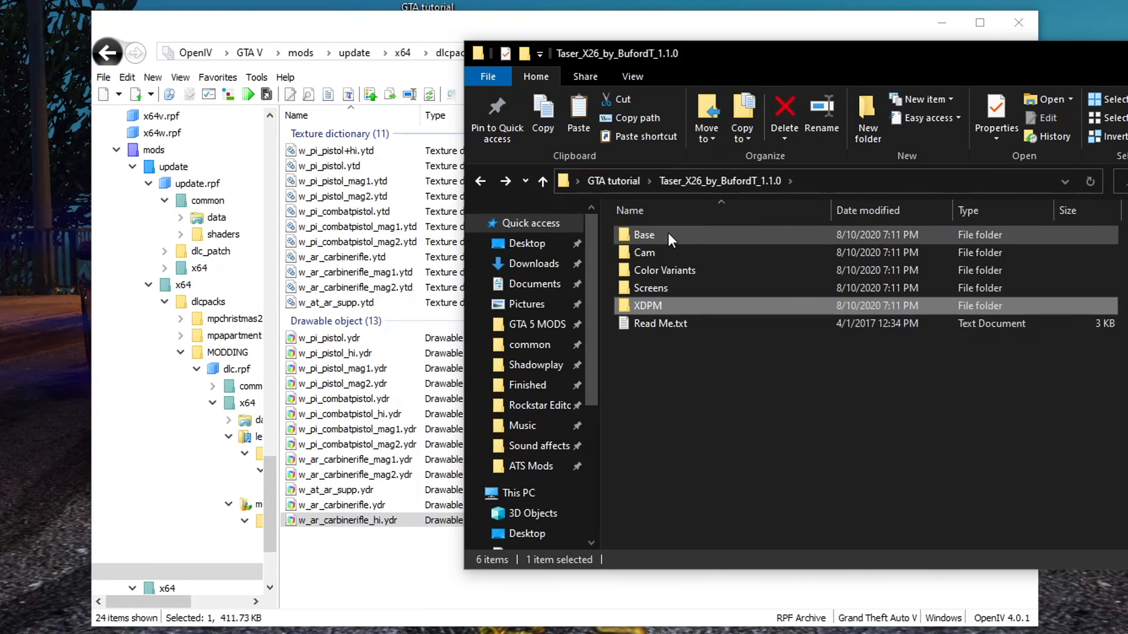
# Read the taser mod's Read Me installation instructions
pyautogui.doubleClick(670, 327)
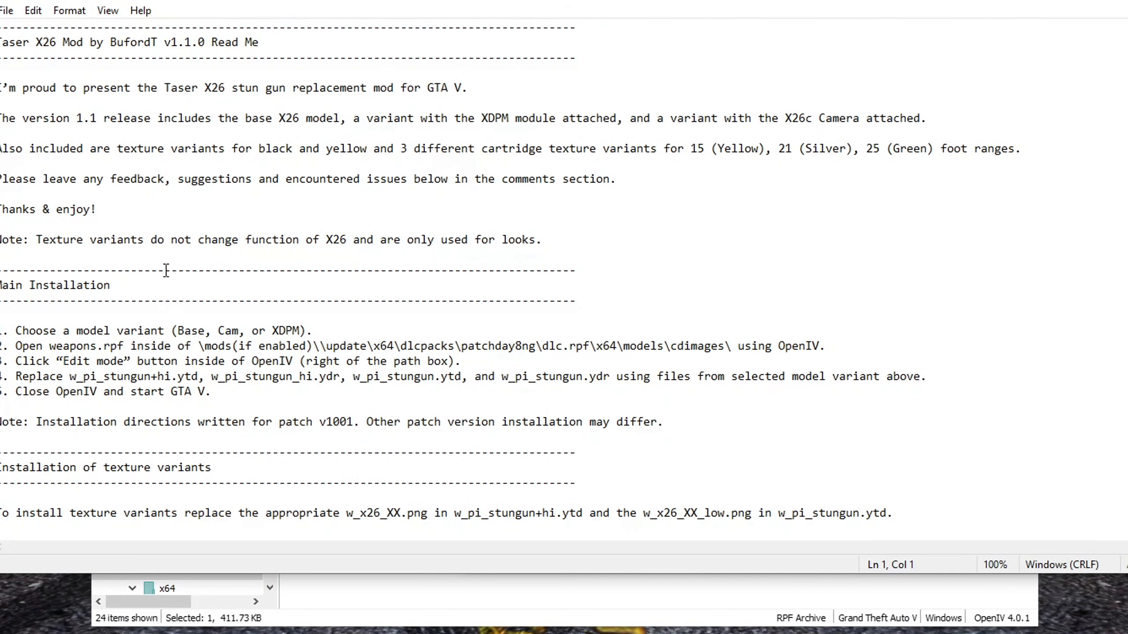
pyautogui.scroll(-8, 159, 255)
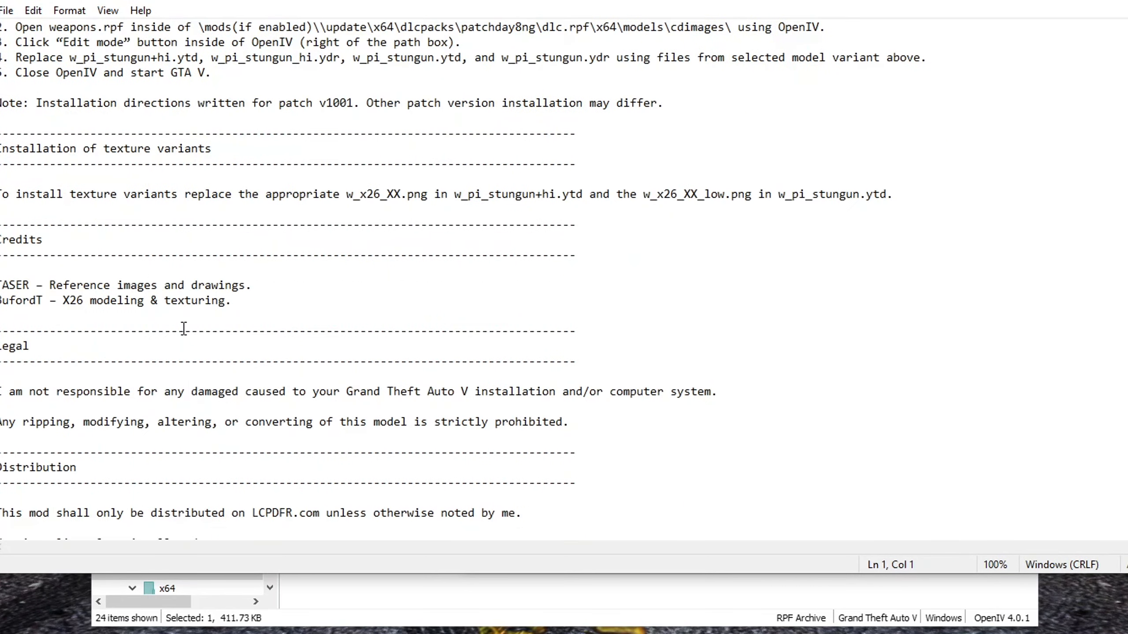
pyautogui.scroll(8, 184, 329)
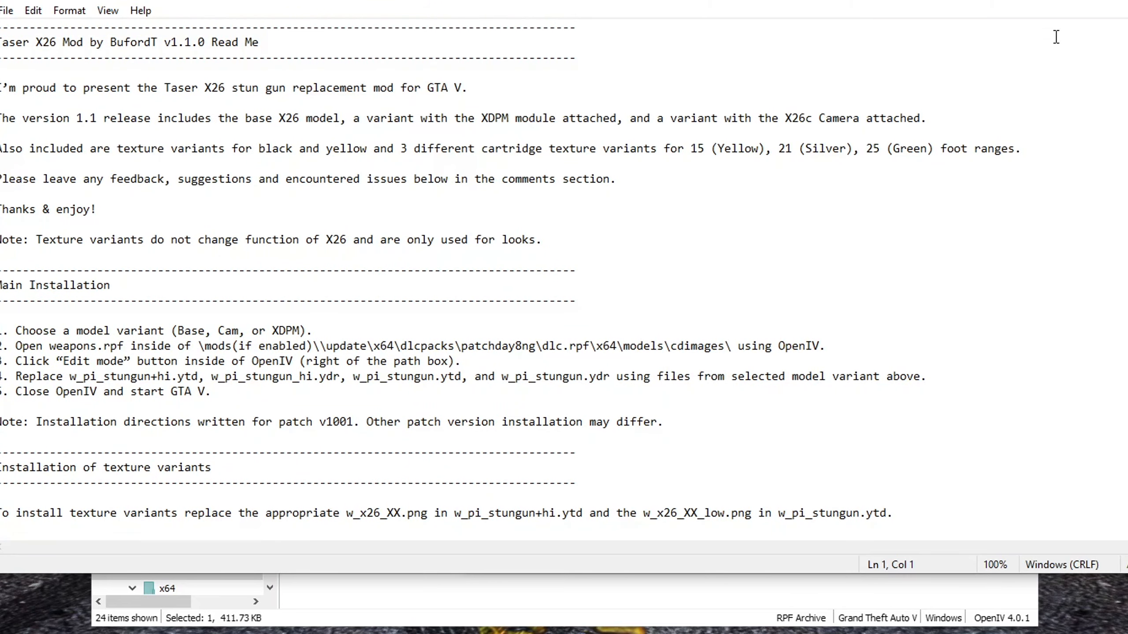
pyautogui.hotkey('alt', 'F4')
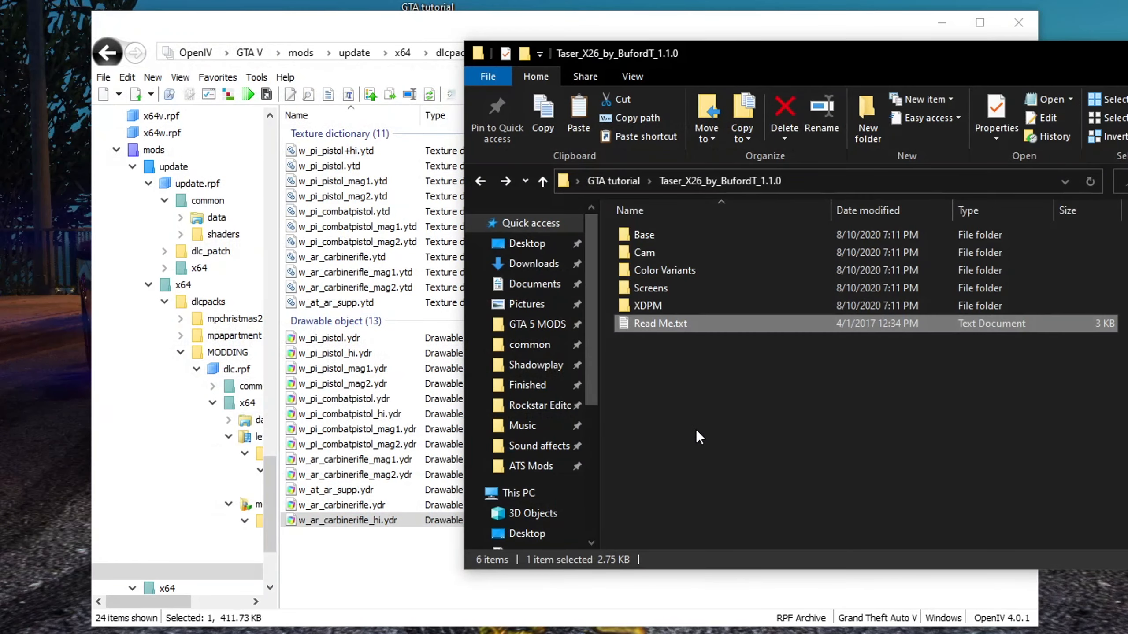
# Add the four Base taser files (w_pi_stungun ydr and ytd files) into the cdimages folder
pyautogui.click(696, 430)
pyautogui.doubleClick(671, 236)
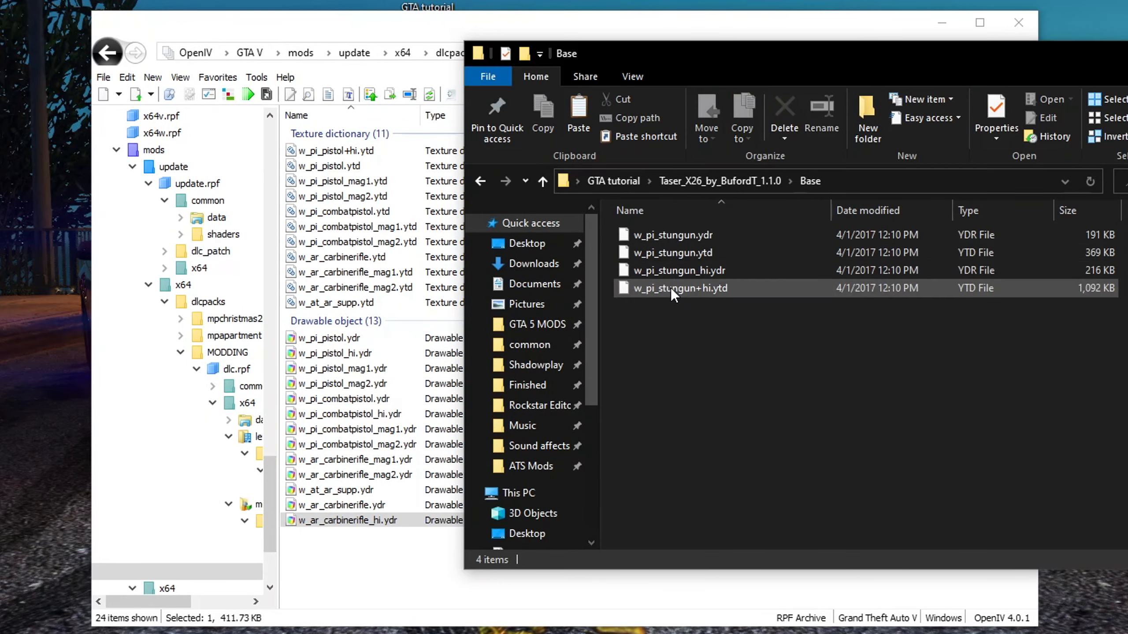
pyautogui.click(671, 287)
pyautogui.keyDown('shift'); pyautogui.click(684, 234); pyautogui.keyUp('shift')
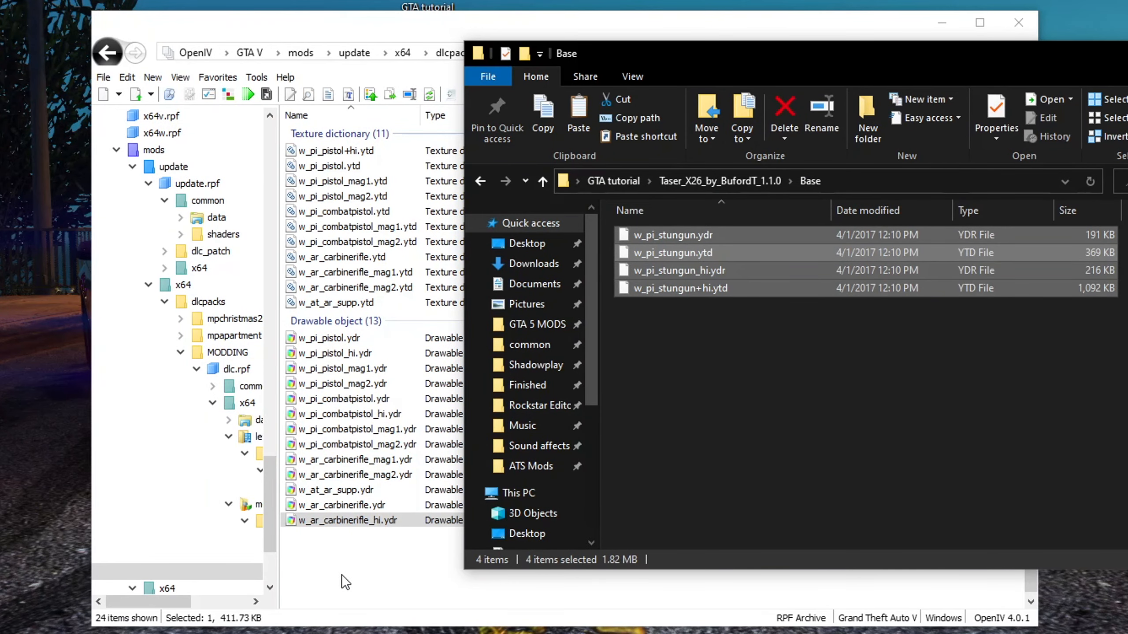
pyautogui.click(376, 475)
pyautogui.scroll(-2, 365, 425)
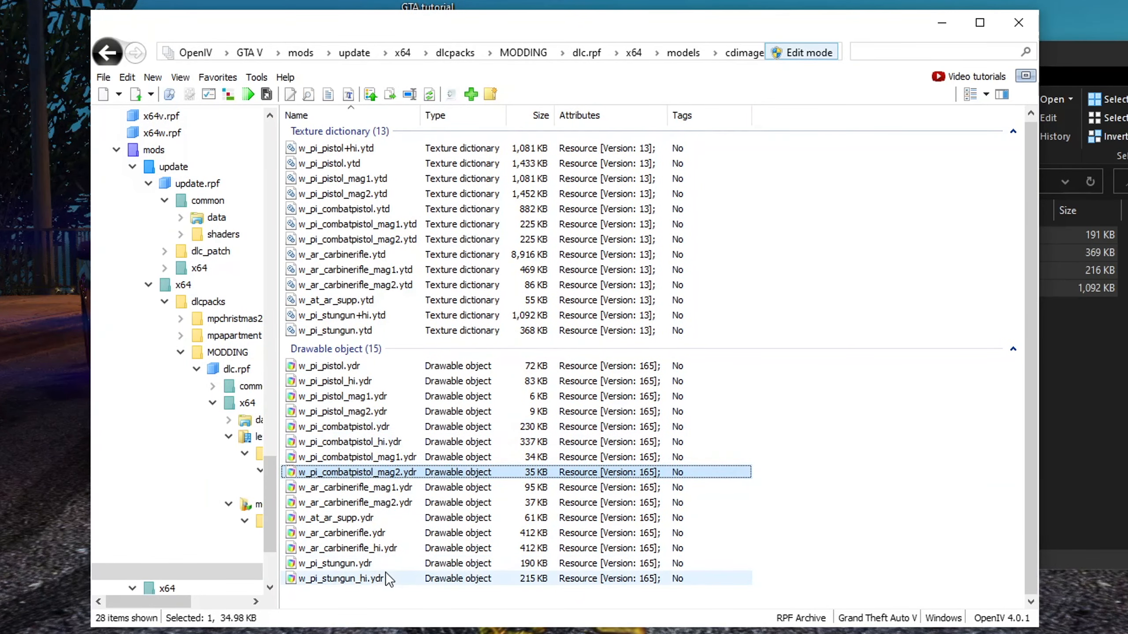
# Preview w_pi_stungun_hi.ydr in the Model Viewer
pyautogui.click(353, 580)
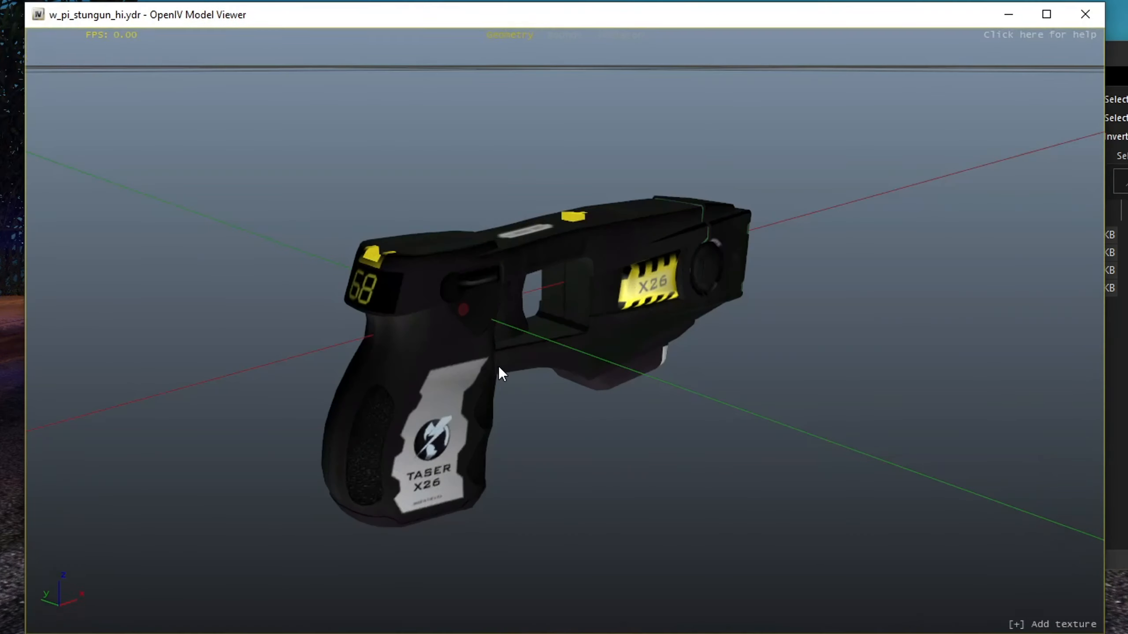
pyautogui.moveTo(499, 366); pyautogui.dragTo(465, 337)
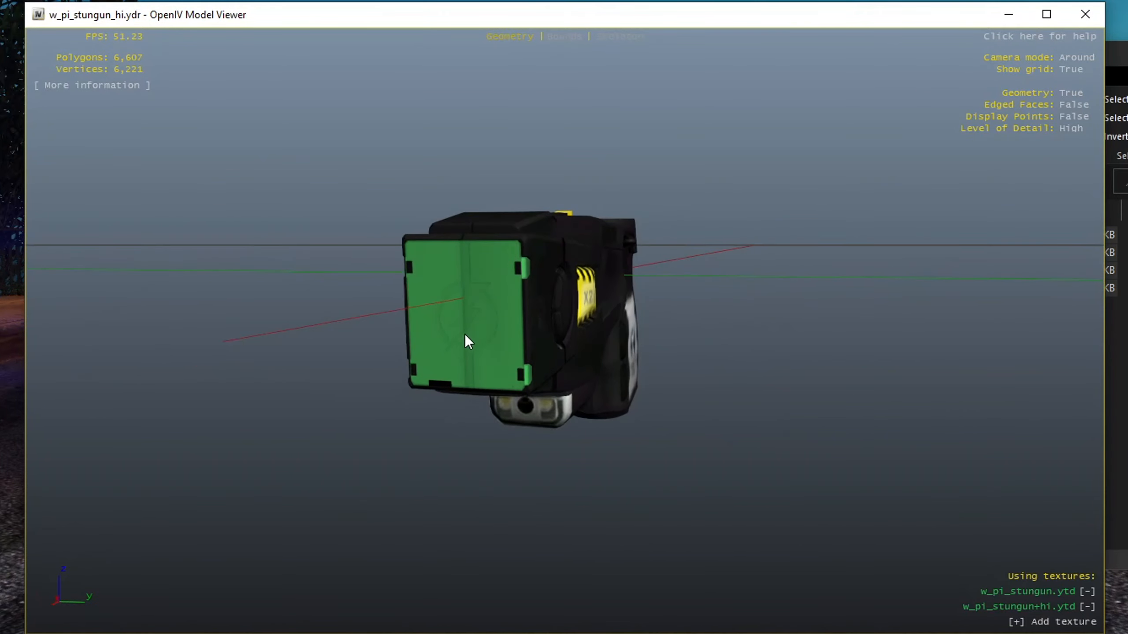
pyautogui.moveTo(419, 307); pyautogui.dragTo(667, 332)
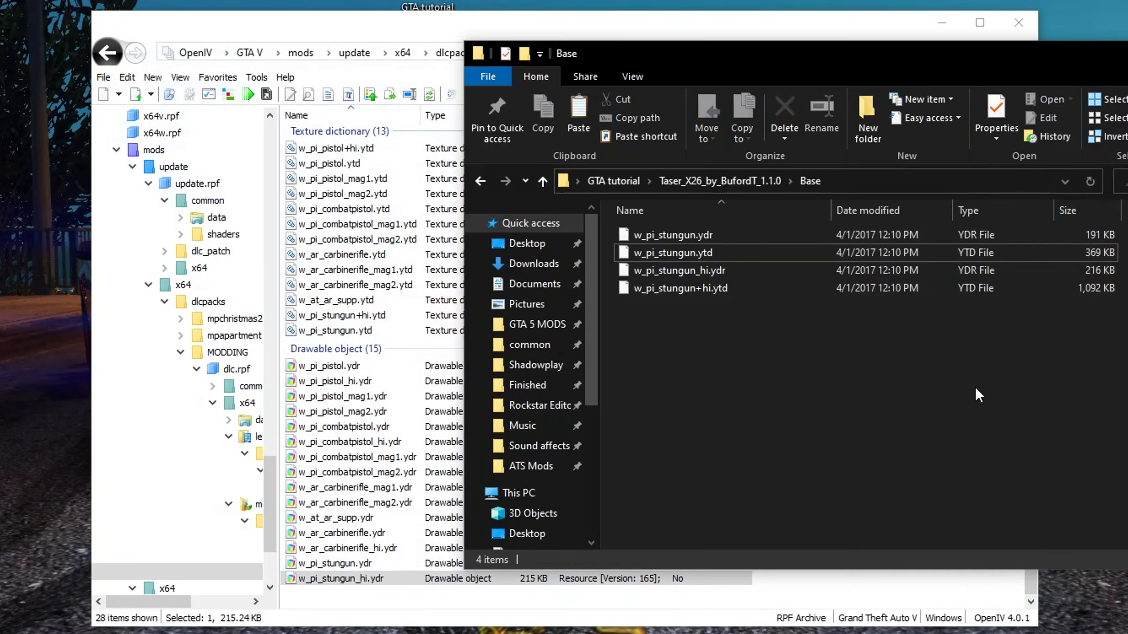
# Replace the taser files in cdimages with the files from the Cam variant folder
pyautogui.press('BackSpace')
pyautogui.doubleClick(667, 256)
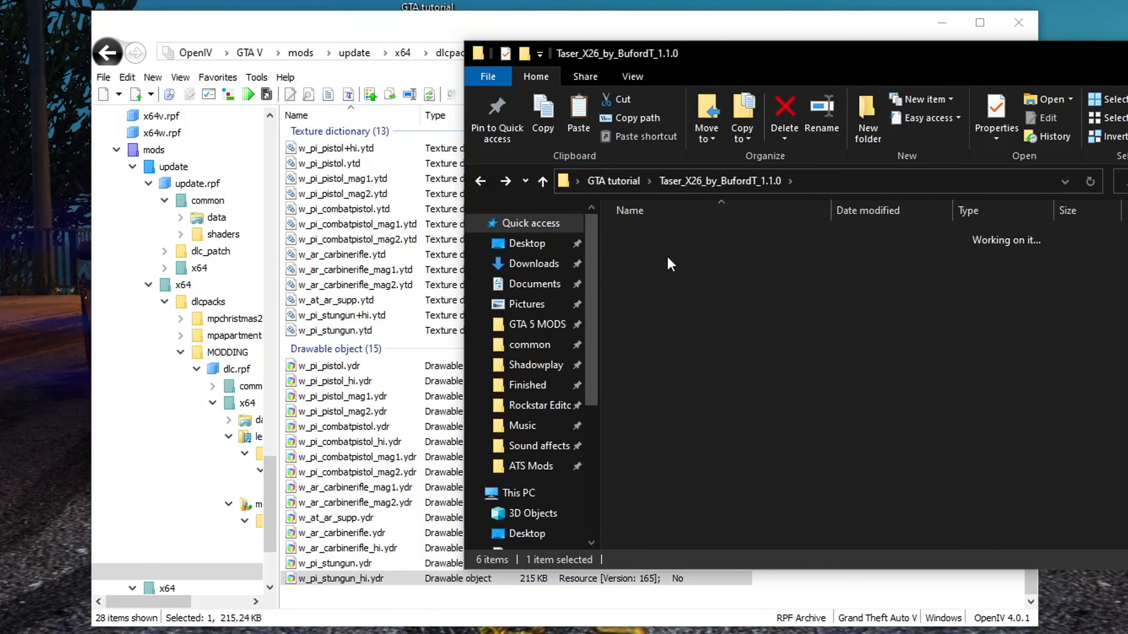
pyautogui.press('BackSpace')
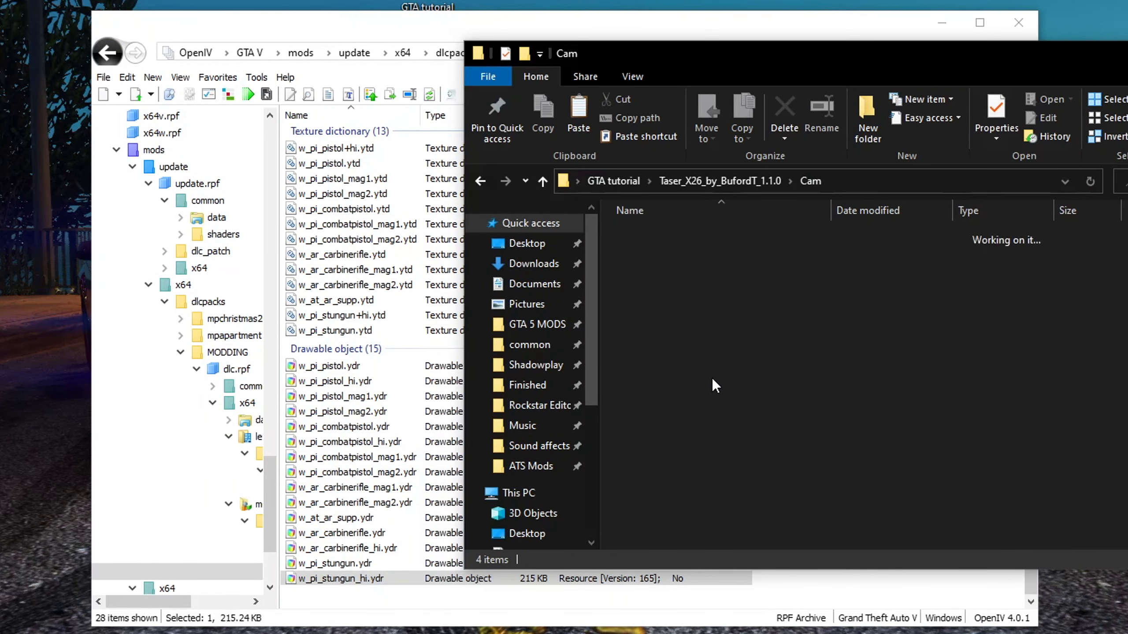
pyautogui.doubleClick(647, 254)
pyautogui.moveTo(691, 315); pyautogui.dragTo(363, 580)
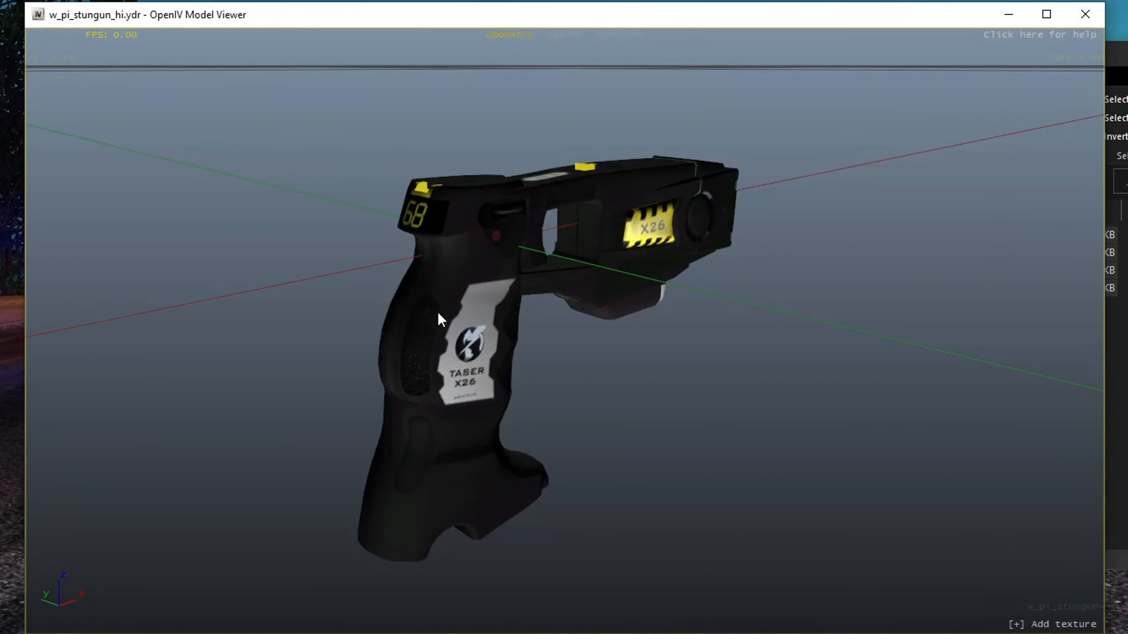
# Preview the Cam variant w_pi_stungun_hi.ydr in the Model Viewer
pyautogui.moveTo(584, 371); pyautogui.dragTo(517, 354)
pyautogui.moveTo(801, 358); pyautogui.dragTo(652, 329)
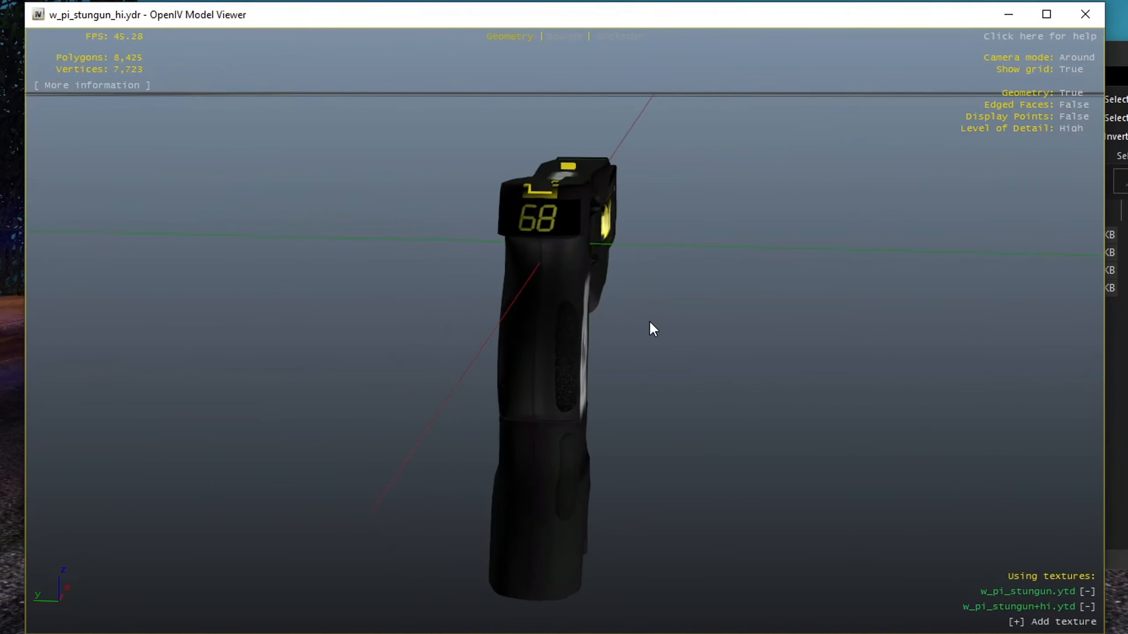
pyautogui.moveTo(557, 313); pyautogui.dragTo(492, 260)
pyautogui.moveTo(510, 356); pyautogui.dragTo(467, 249)
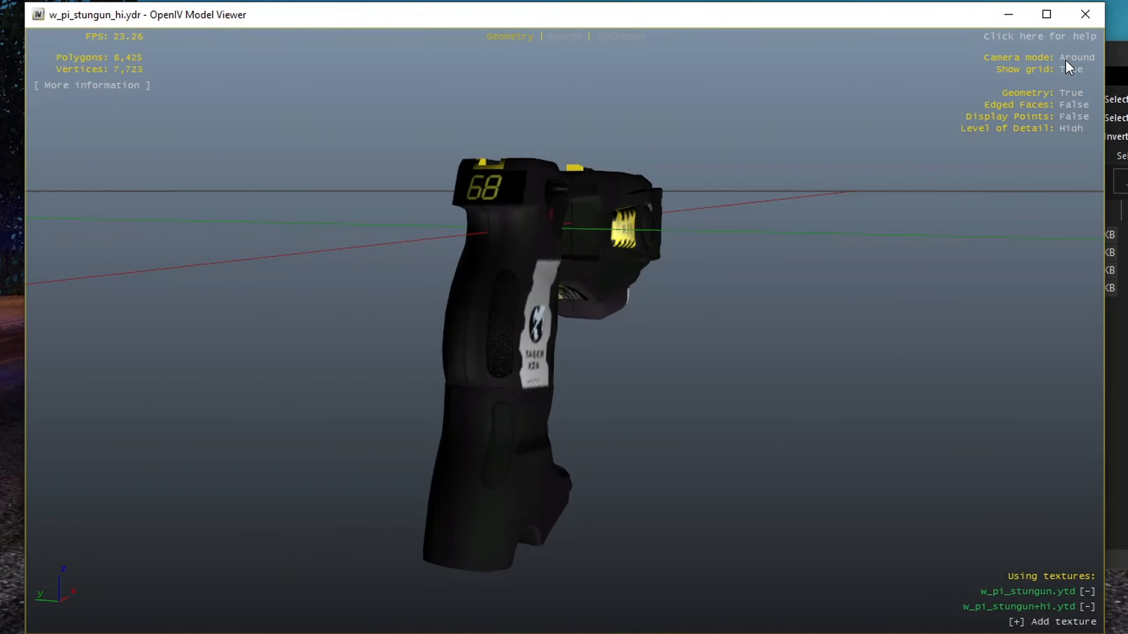
pyautogui.click(1080, 20)
# Browse the taser's Color Variants folders, including the Base texture PNGs and the Cartridges subfolders
pyautogui.click(1077, 378)
pyautogui.hotkey('alt', 'Left')
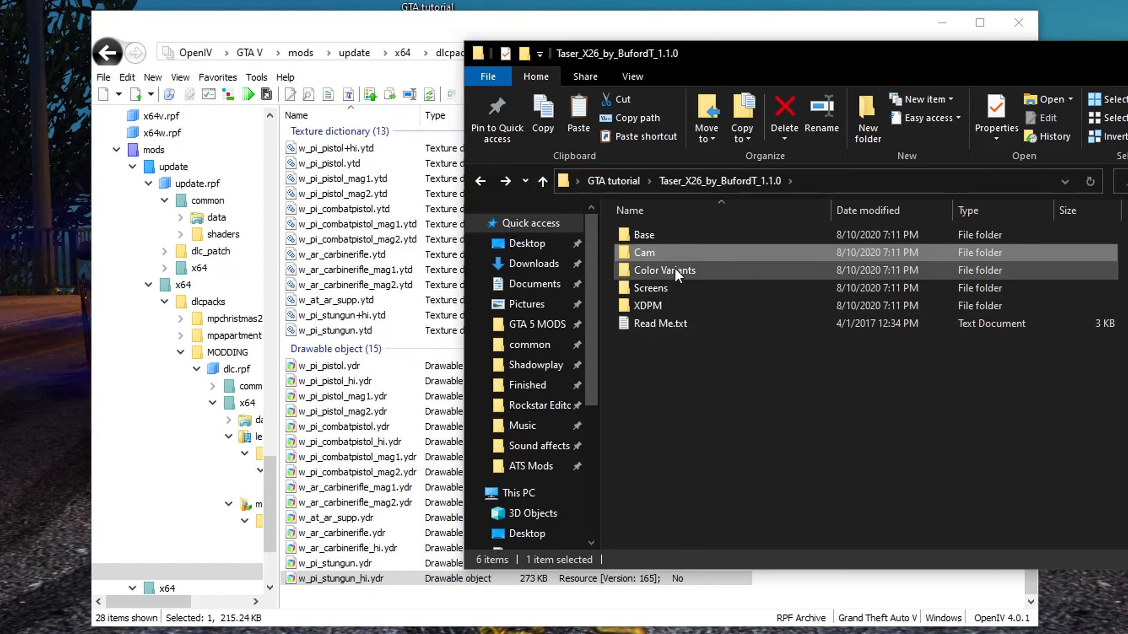
pyautogui.doubleClick(661, 270)
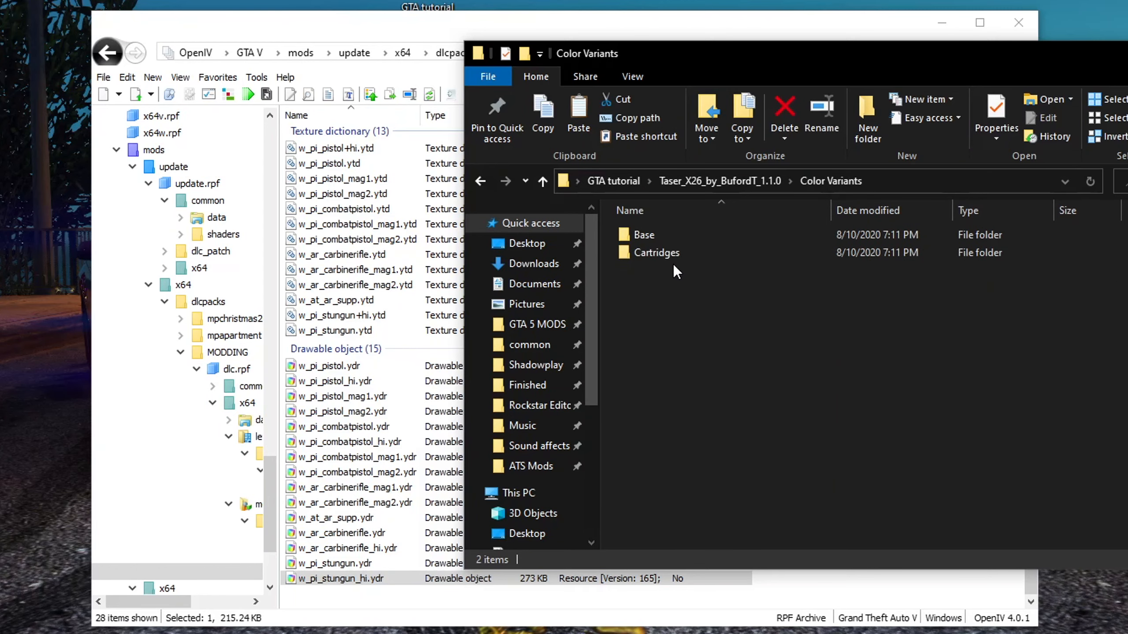
pyautogui.doubleClick(670, 240)
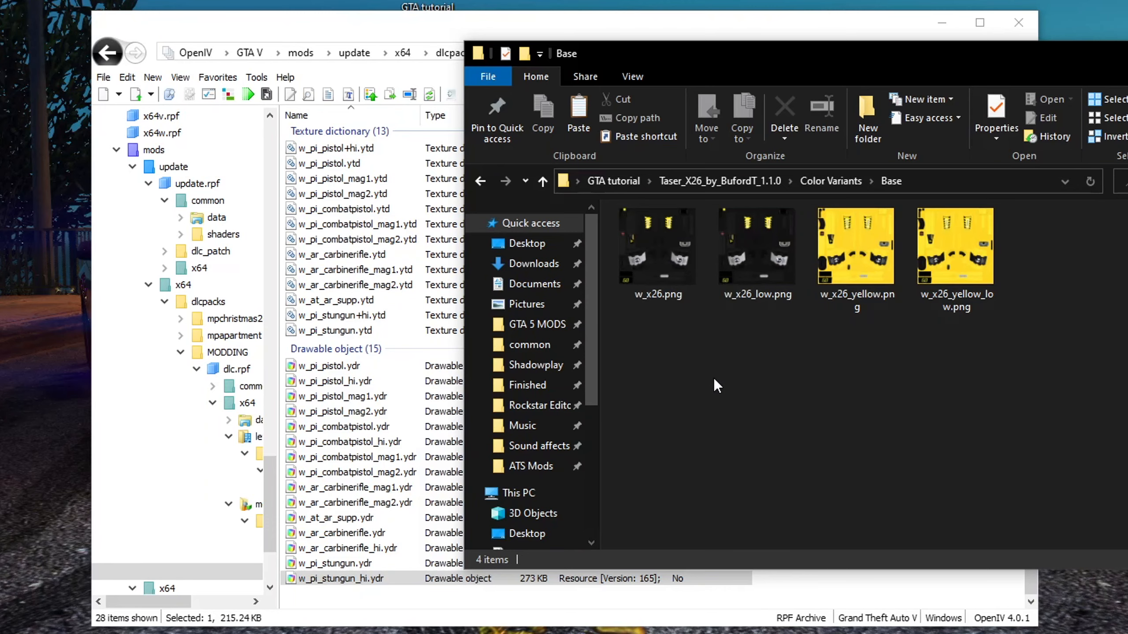
pyautogui.hotkey('alt', 'Left')
pyautogui.doubleClick(655, 253)
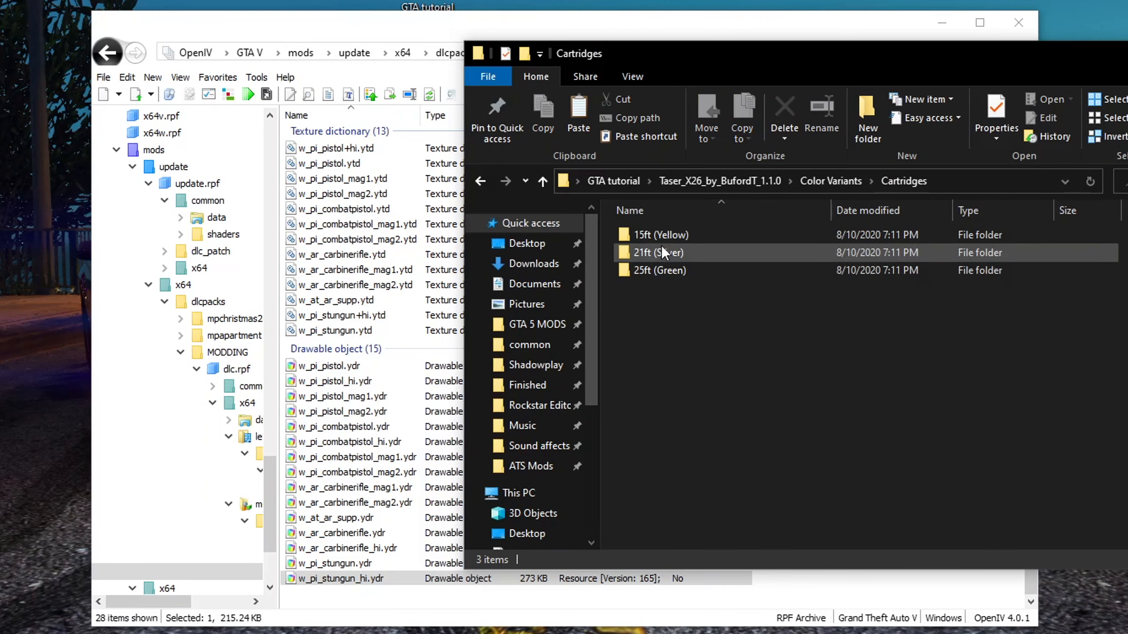
pyautogui.click(671, 252)
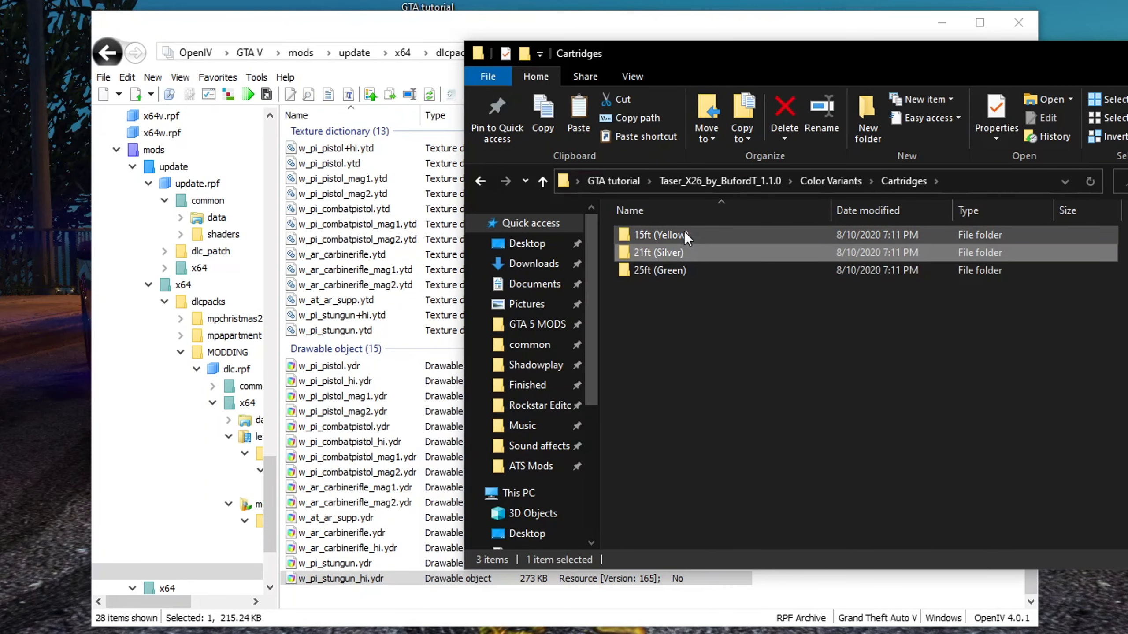
pyautogui.click(689, 272)
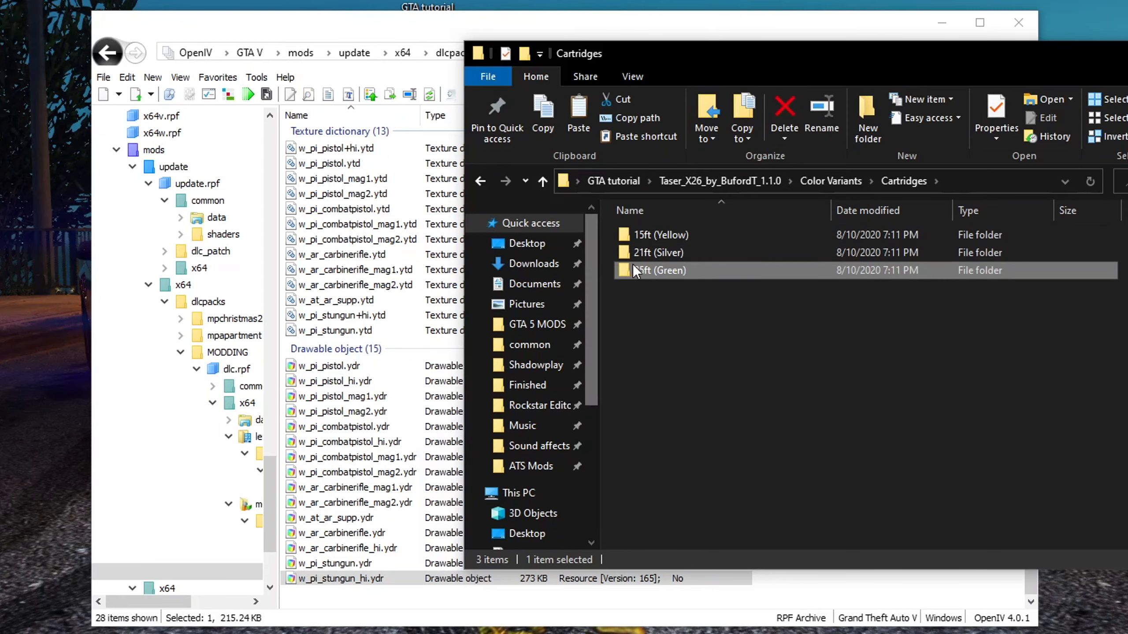
pyautogui.hotkey('alt', 'Left')
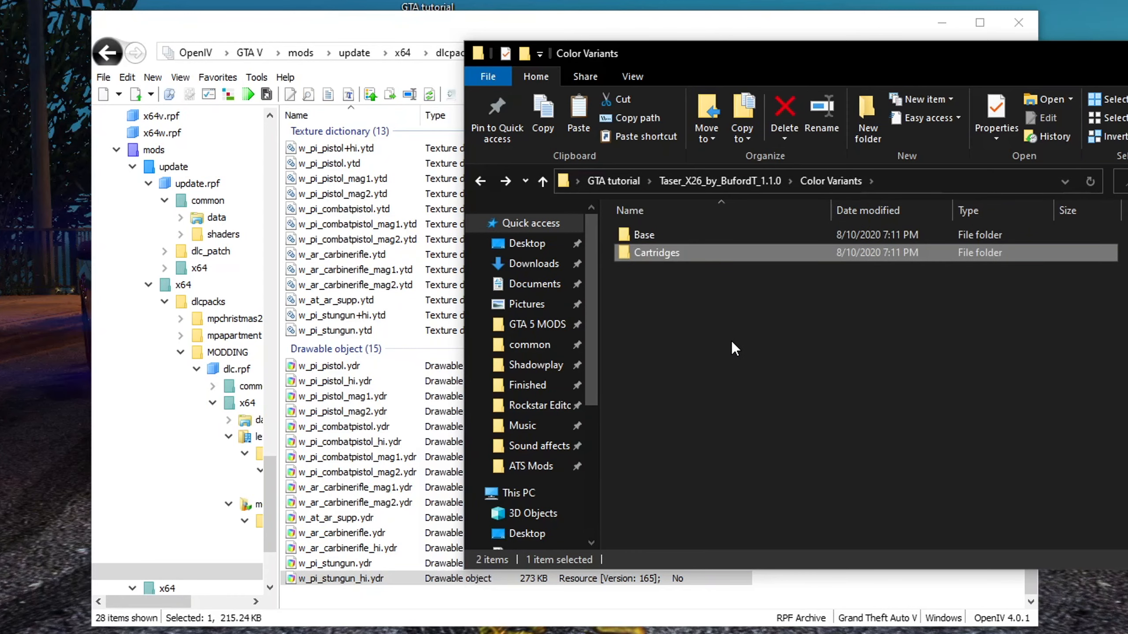
pyautogui.click(642, 230)
pyautogui.doubleClick(641, 230)
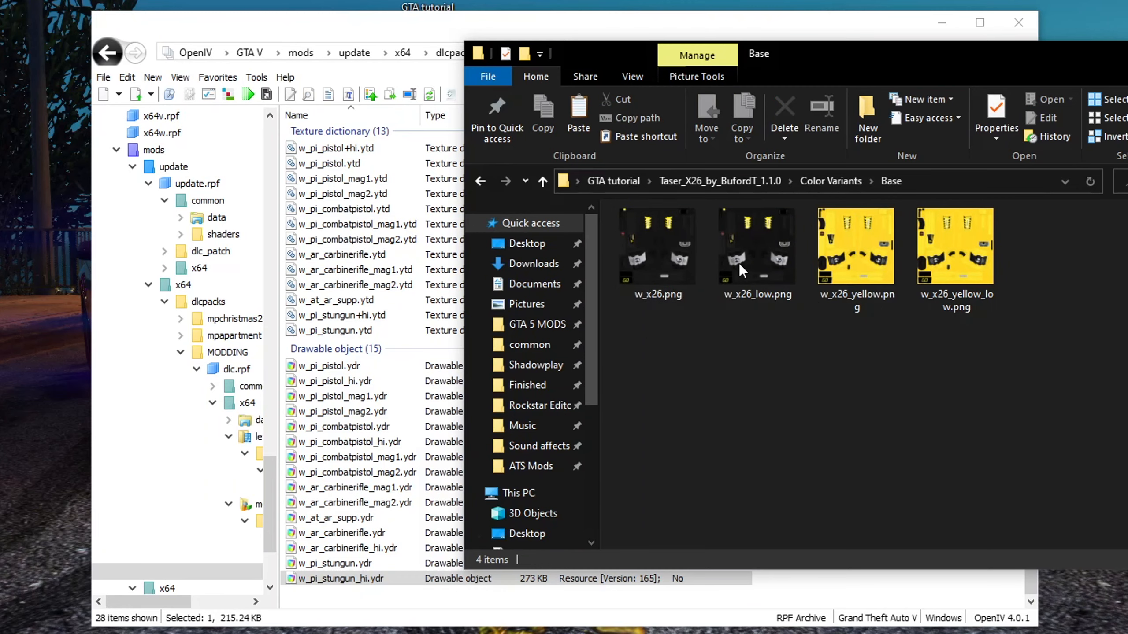
pyautogui.moveTo(1075, 351); pyautogui.dragTo(659, 359)
pyautogui.moveTo(836, 348); pyautogui.dragTo(1009, 320)
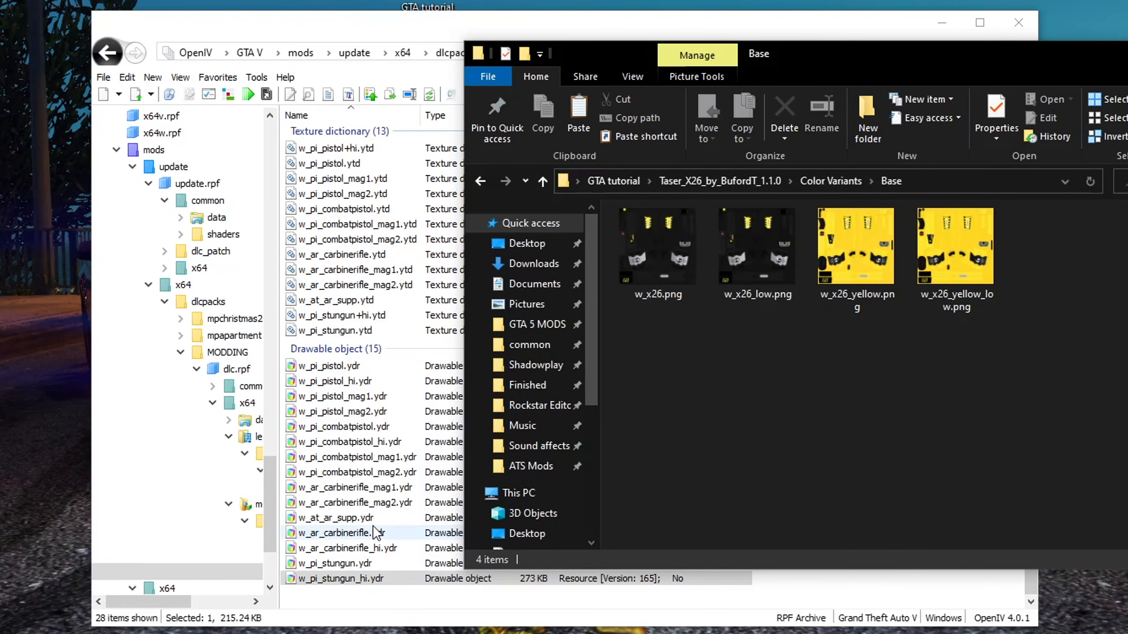
# Open w_pi_stungun.ytd in the Texture editor and inspect its w_x26 textures
pyautogui.click(367, 595)
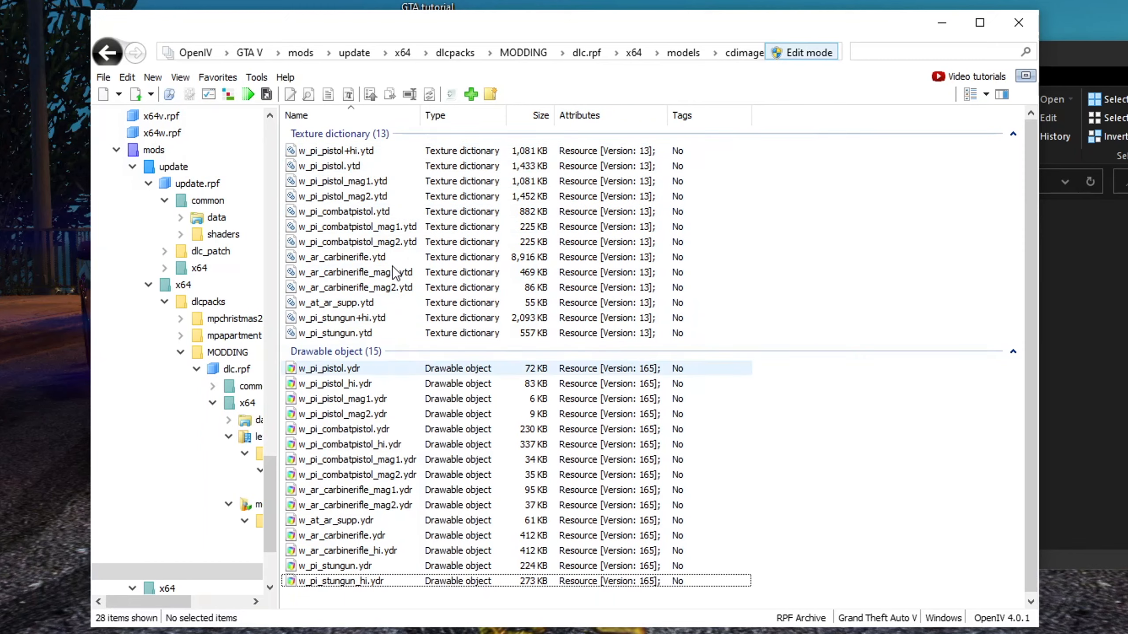
pyautogui.click(351, 336)
pyautogui.click(395, 320)
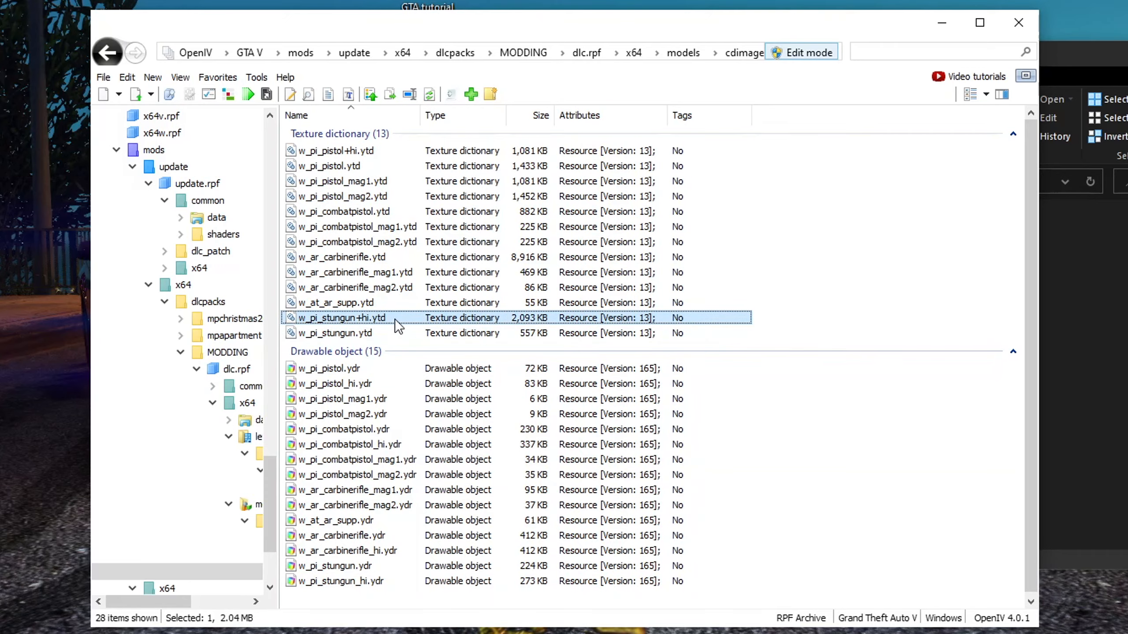
pyautogui.doubleClick(382, 332)
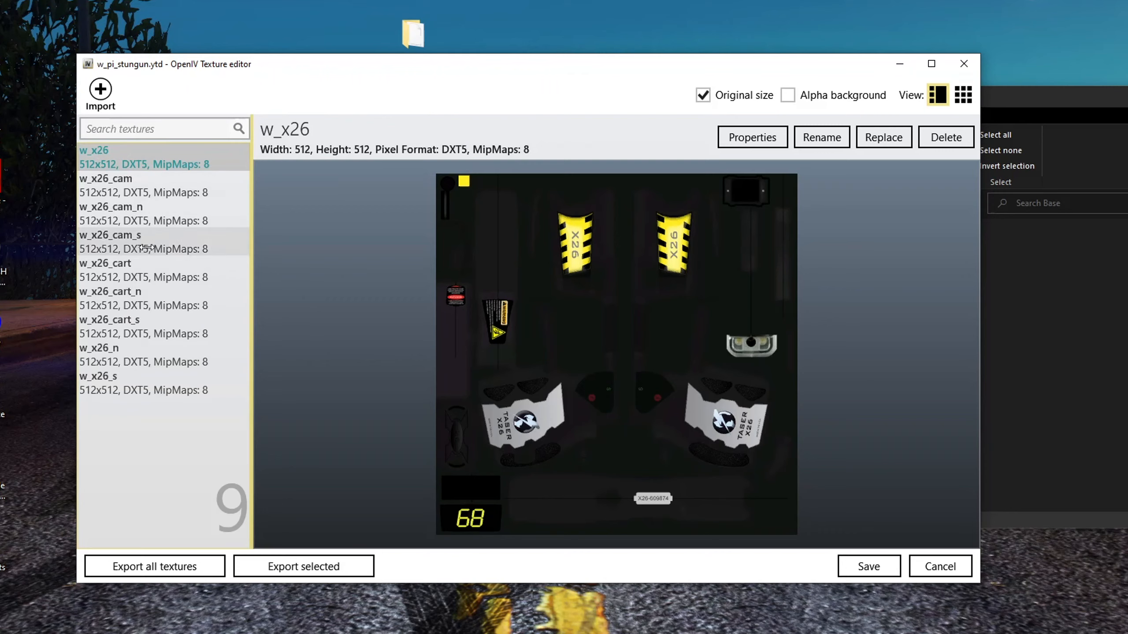
pyautogui.click(151, 268)
pyautogui.click(153, 240)
pyautogui.click(155, 191)
pyautogui.click(155, 163)
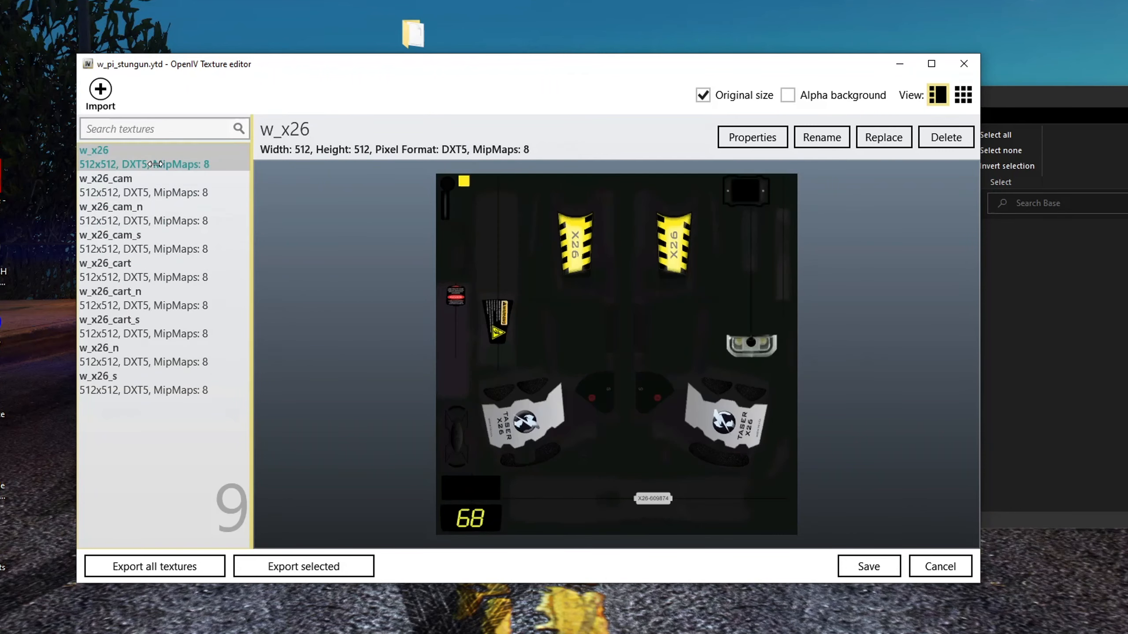
# Start replacing the w_x26 texture, browsing to the taser's Color Variants Base folder and selecting the yellow PNGs
pyautogui.moveTo(446, 68); pyautogui.dragTo(383, 70)
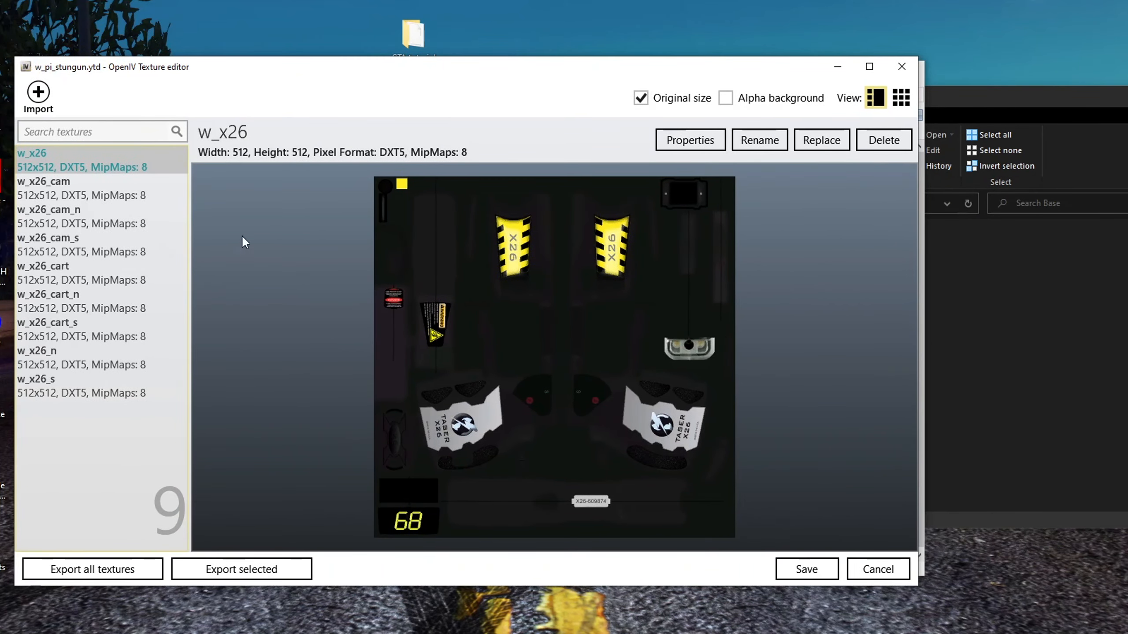
pyautogui.click(828, 138)
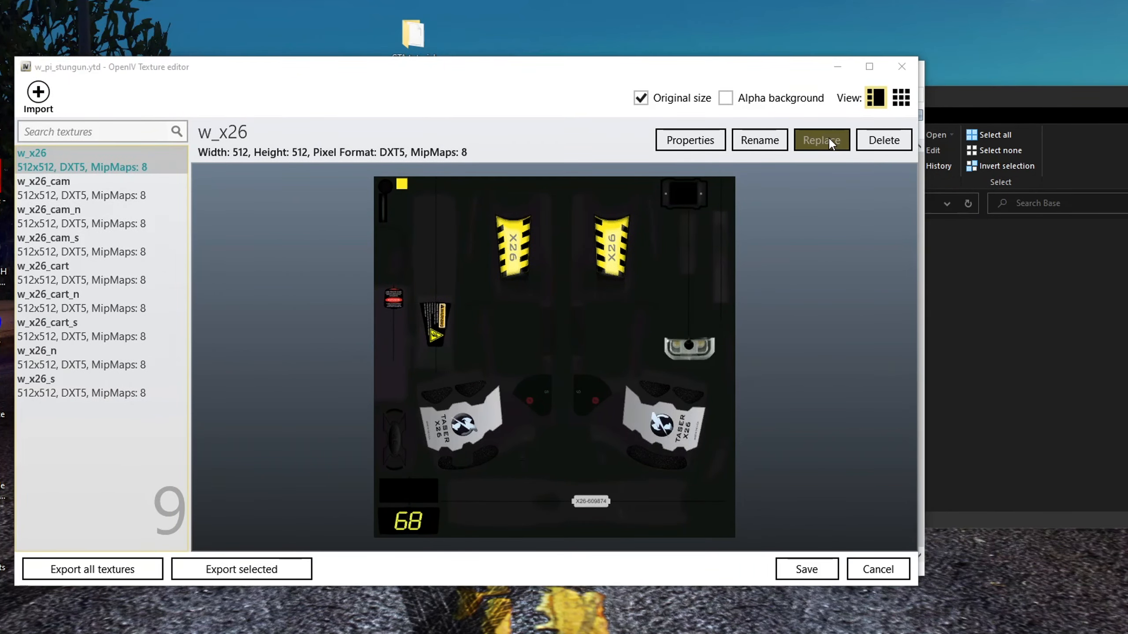
pyautogui.scroll(4, 73, 208)
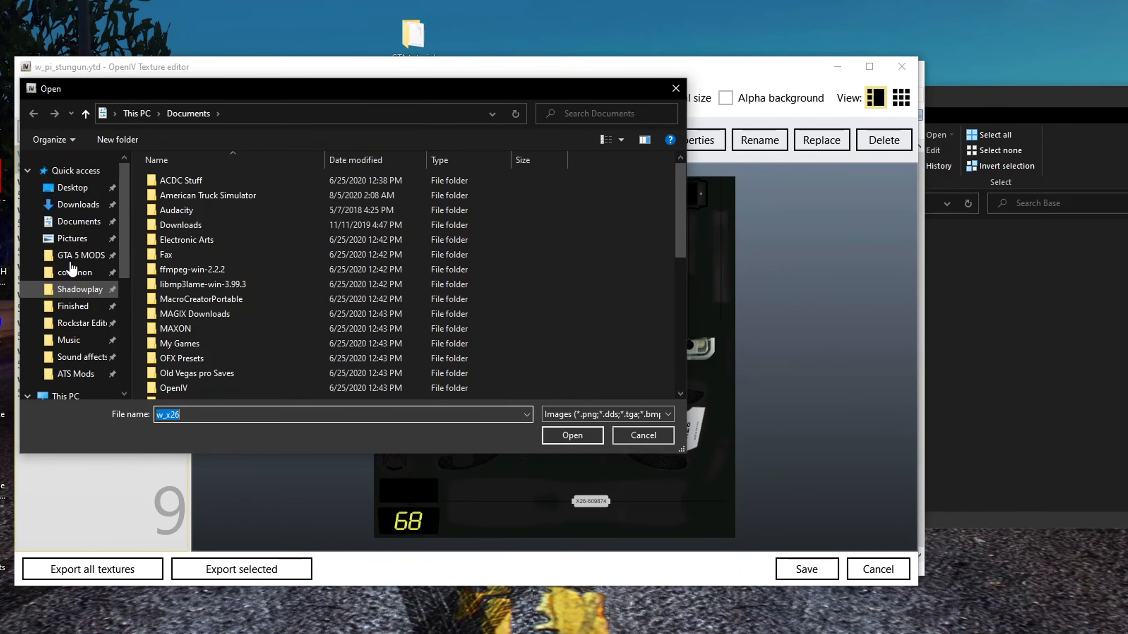
pyautogui.click(71, 188)
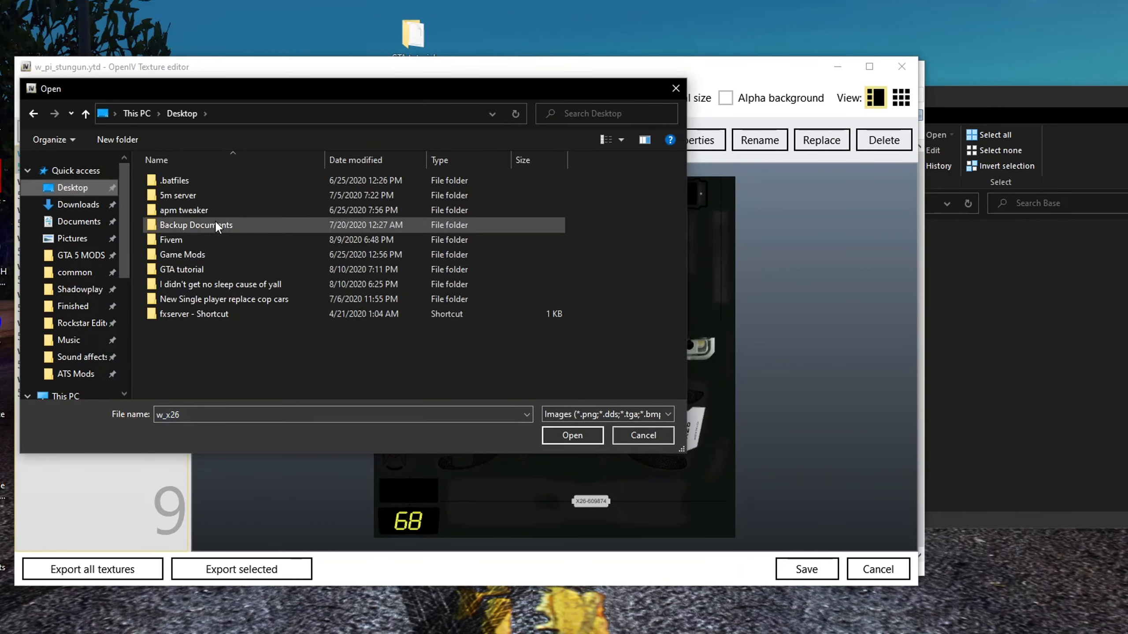
pyautogui.doubleClick(199, 255)
pyautogui.hotkey('alt', 'Left')
pyautogui.doubleClick(189, 269)
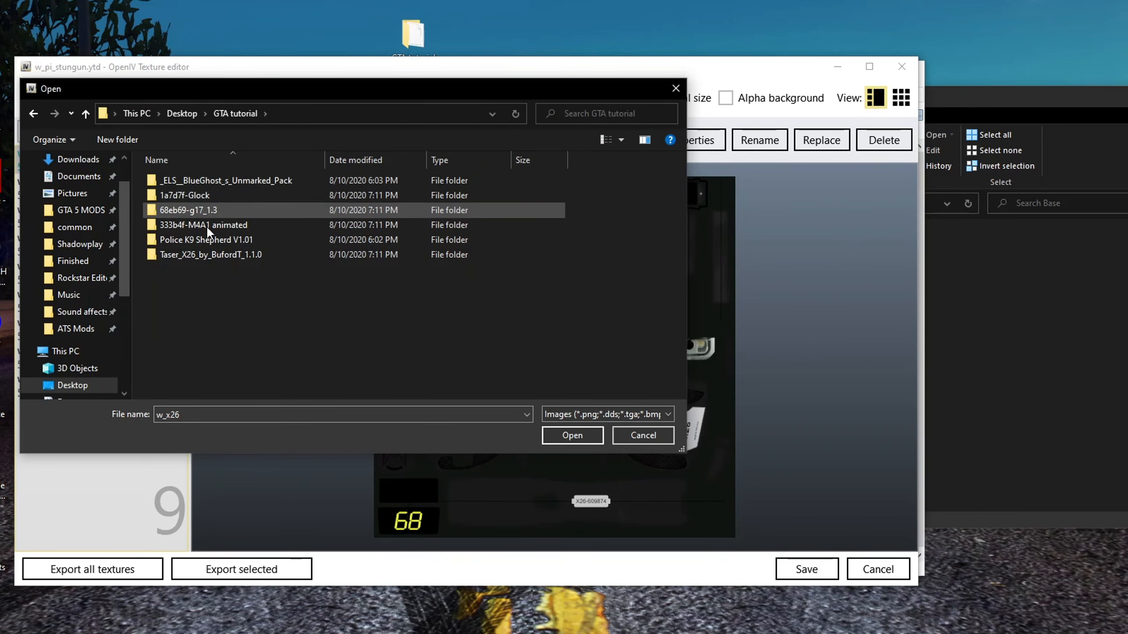
pyautogui.click(208, 252)
pyautogui.doubleClick(207, 255)
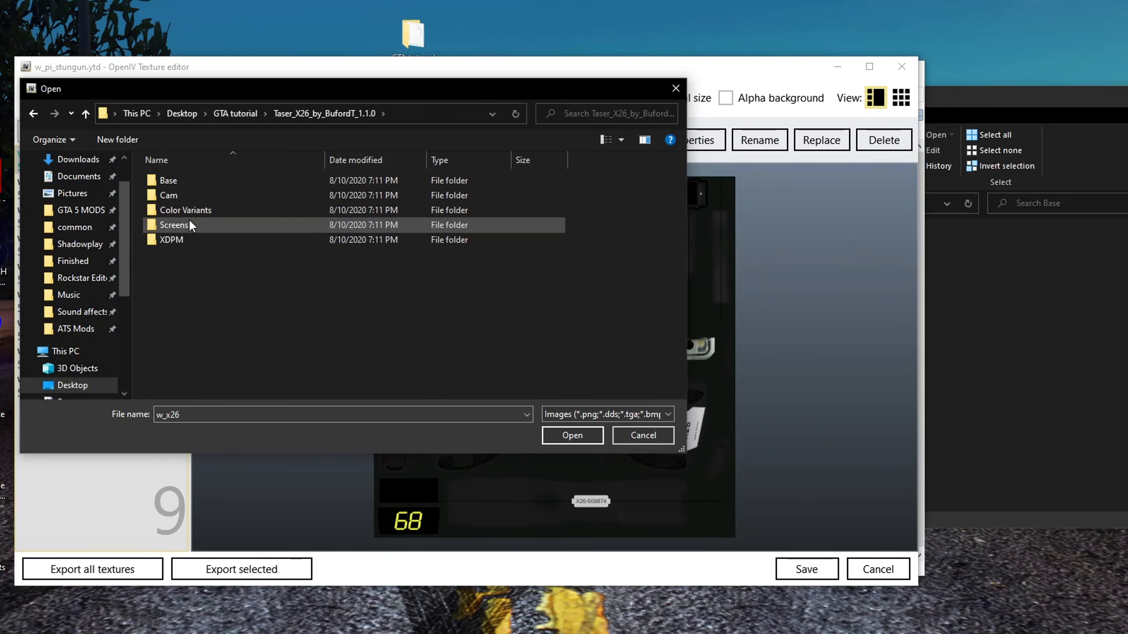
pyautogui.doubleClick(190, 210)
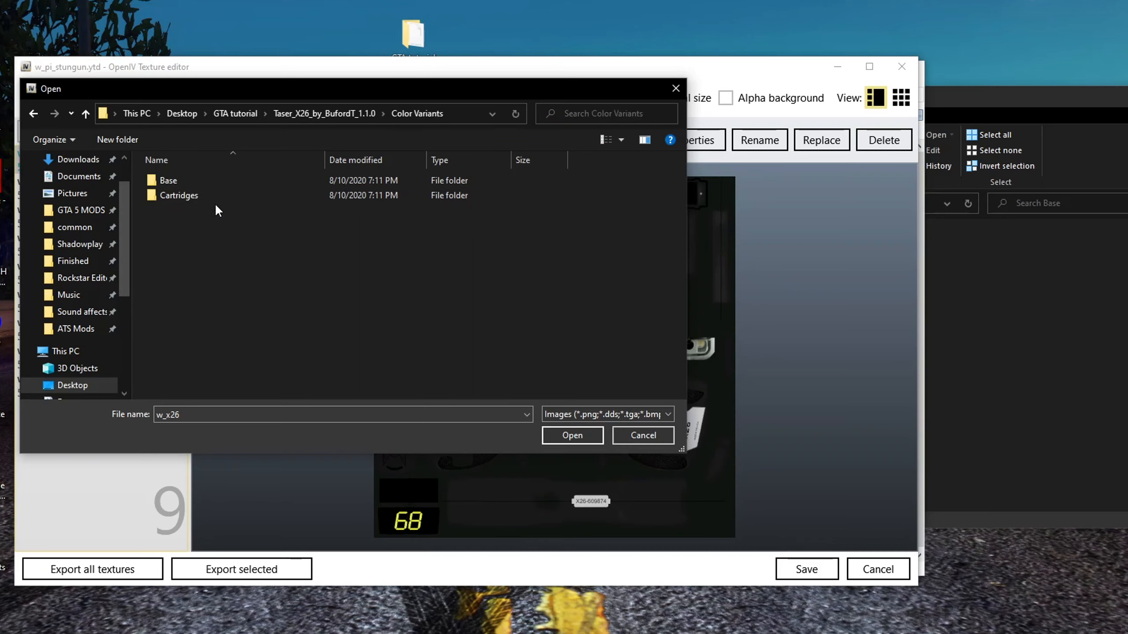
pyautogui.doubleClick(194, 182)
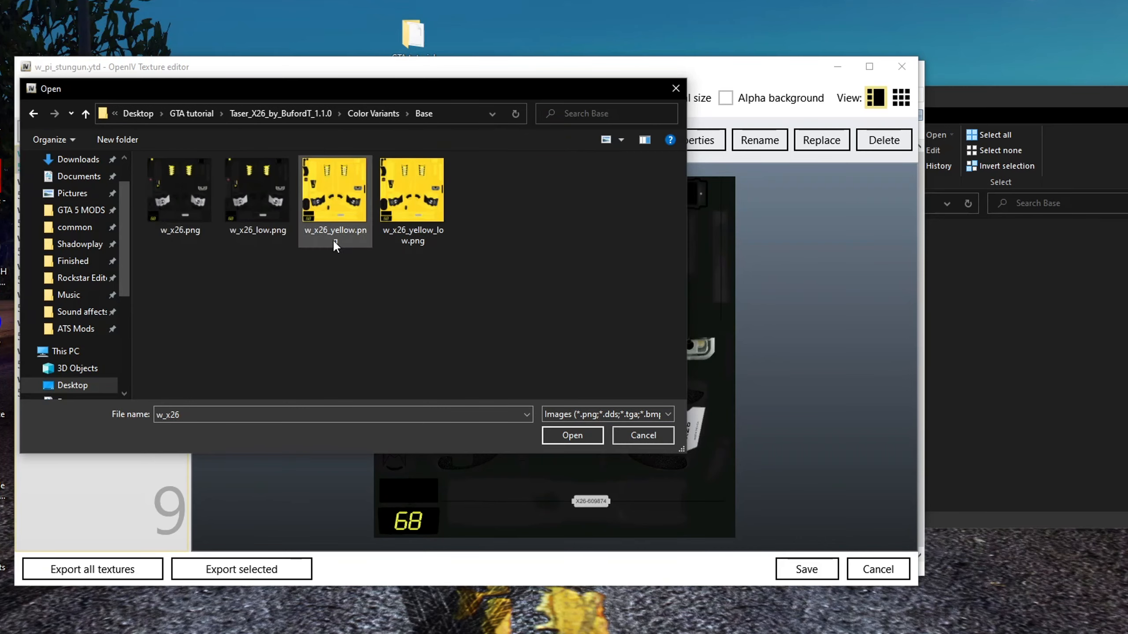
pyautogui.click(352, 243)
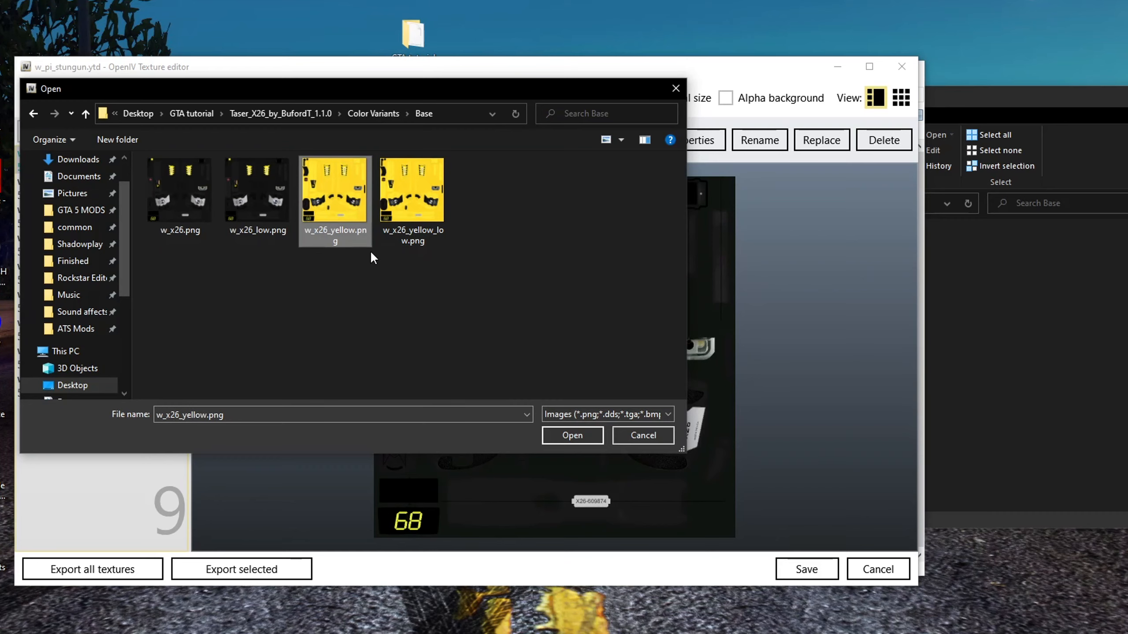
pyautogui.click(429, 219)
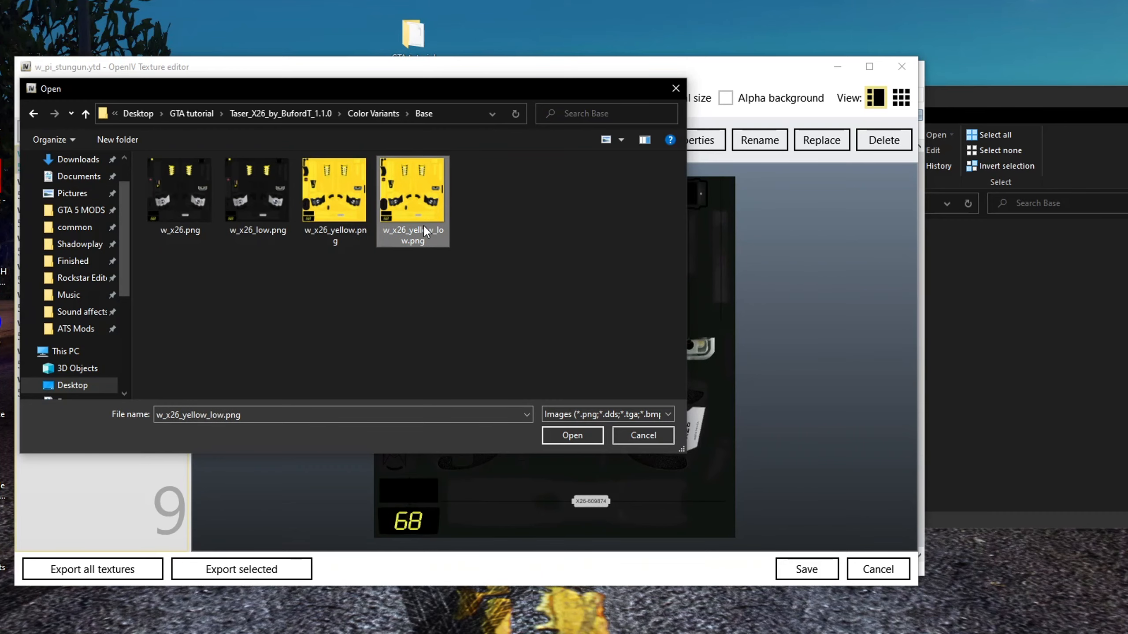
# Compare the image dimensions of w_x26_yellow.png and w_x26_yellow_low.png in their file properties details
pyautogui.click(1085, 326)
pyautogui.click(775, 272)
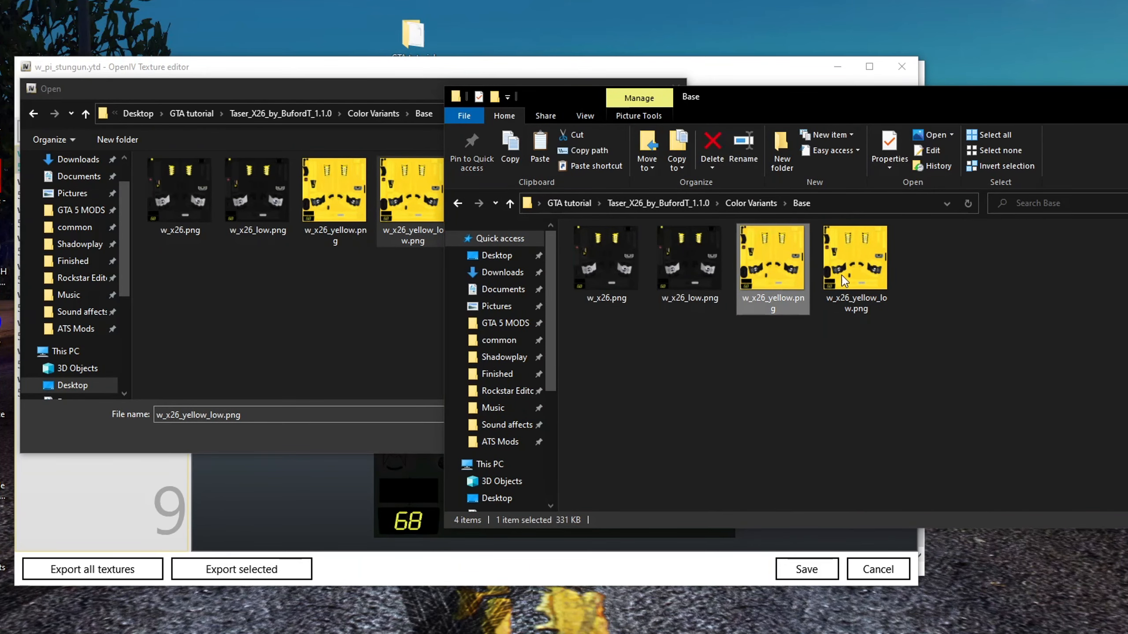
pyautogui.rightClick(884, 278)
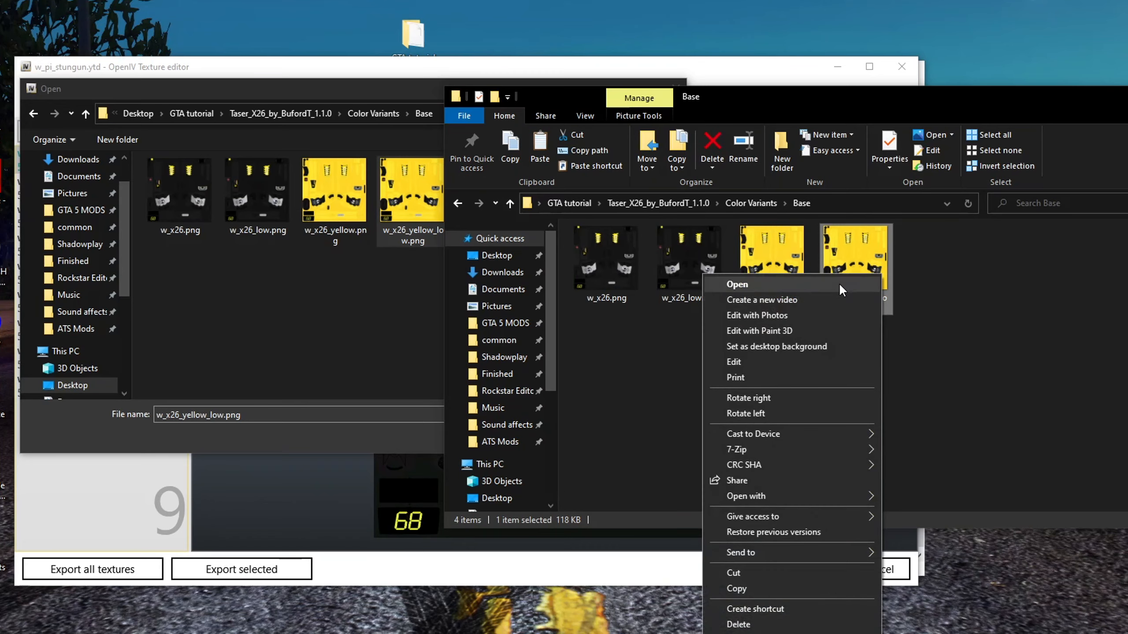
pyautogui.click(845, 255)
pyautogui.rightClick(856, 266)
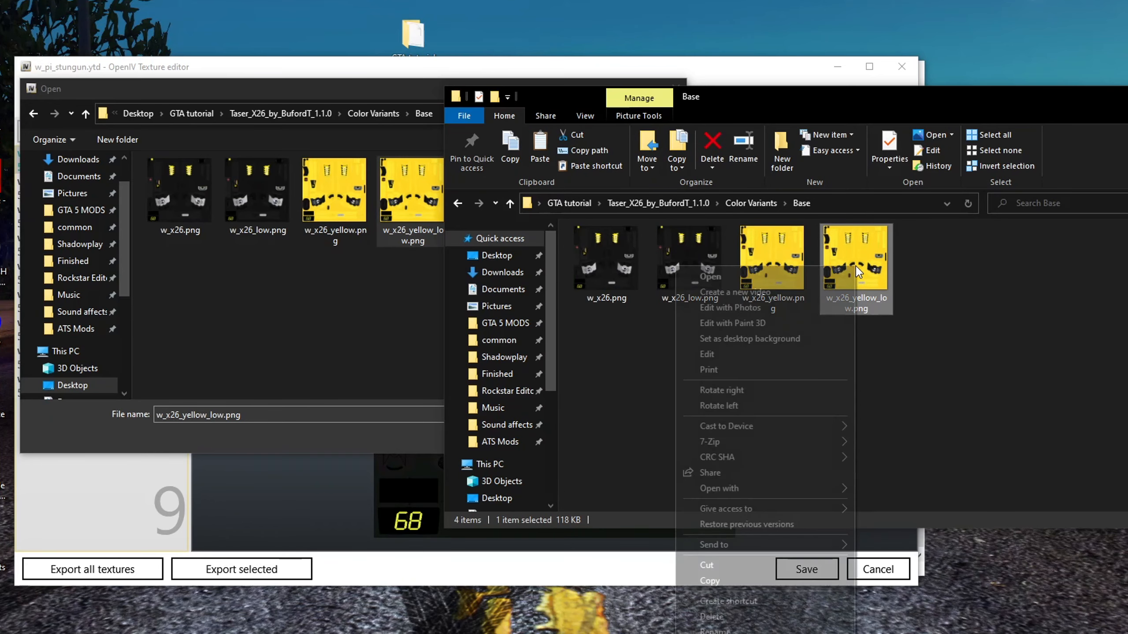
pyautogui.click(739, 589)
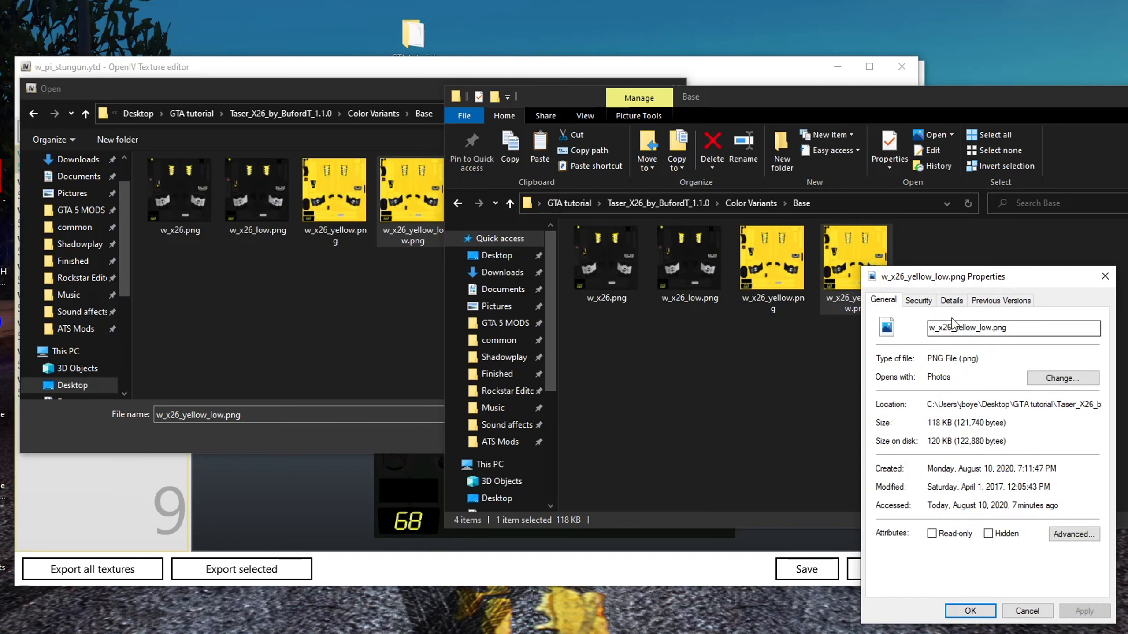
pyautogui.click(952, 300)
pyautogui.scroll(-2, 998, 543)
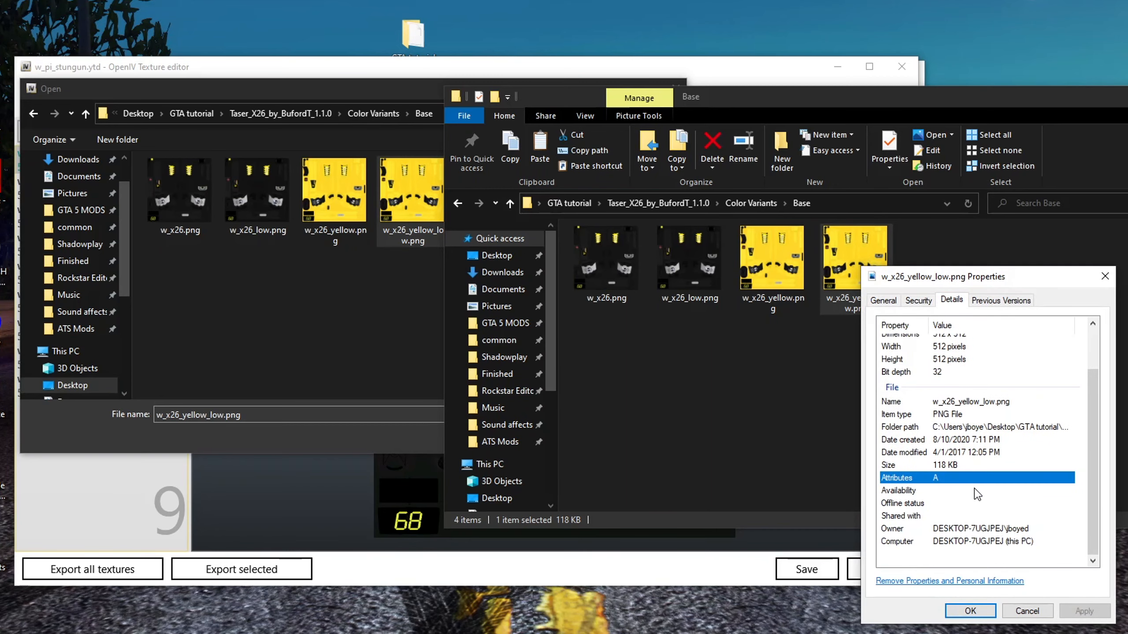
pyautogui.scroll(2, 977, 500)
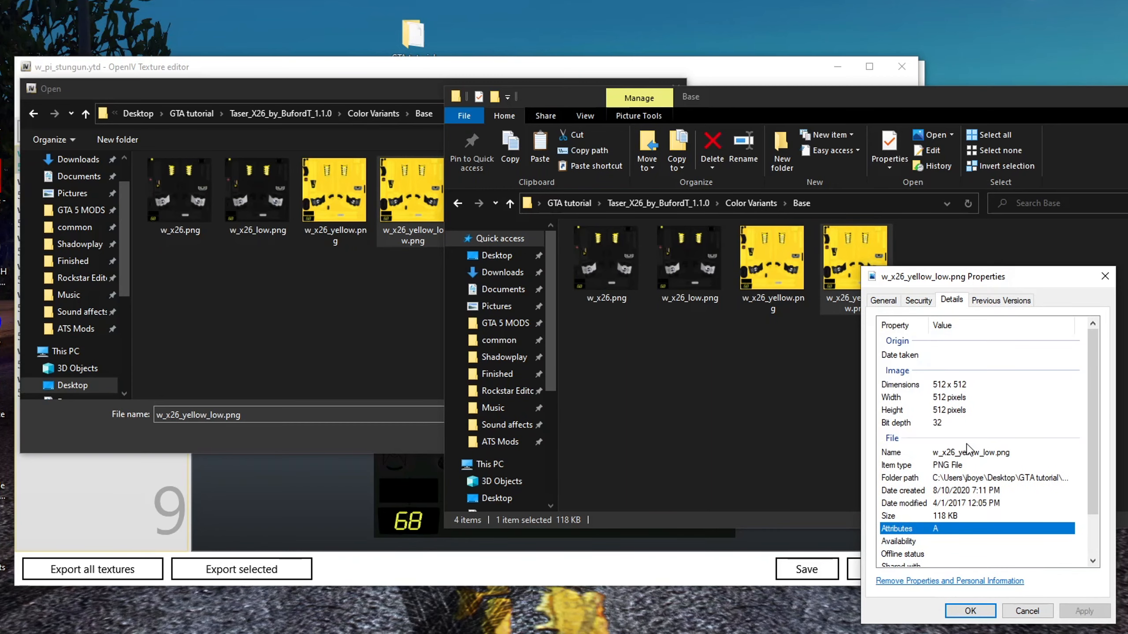
pyautogui.click(1027, 612)
pyautogui.click(791, 280)
pyautogui.rightClick(790, 281)
pyautogui.click(674, 624)
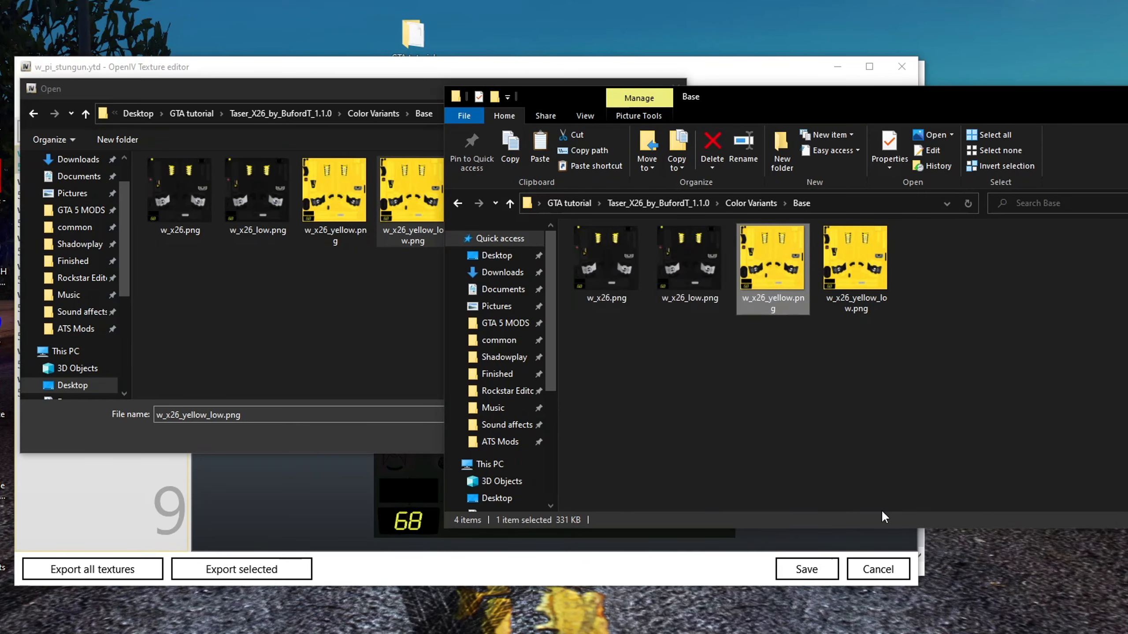
pyautogui.click(873, 292)
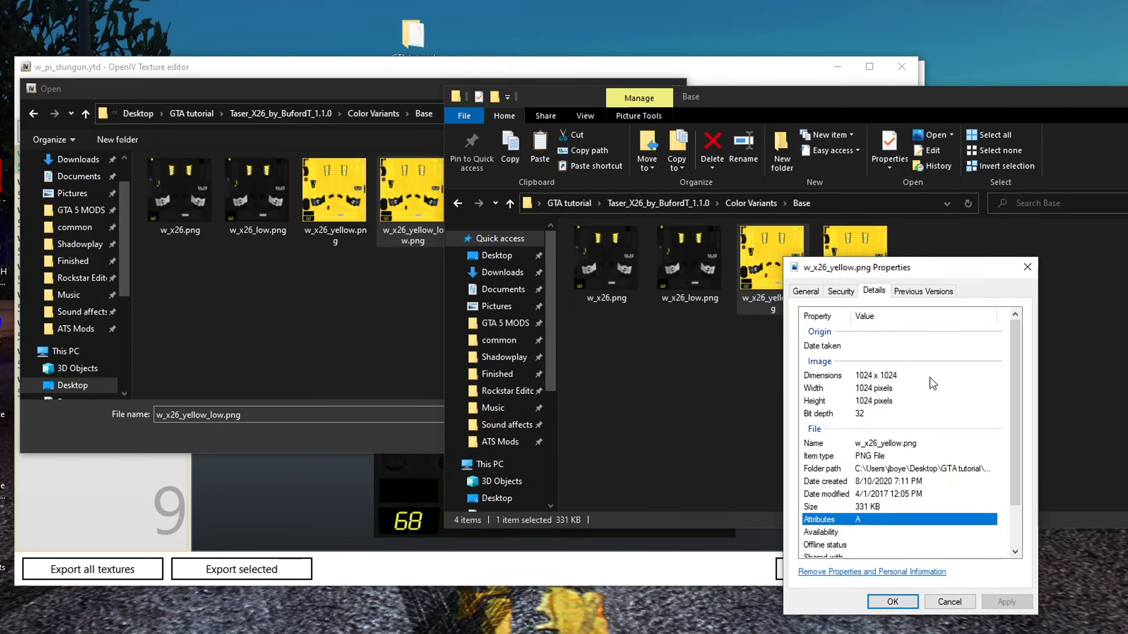
pyautogui.click(951, 600)
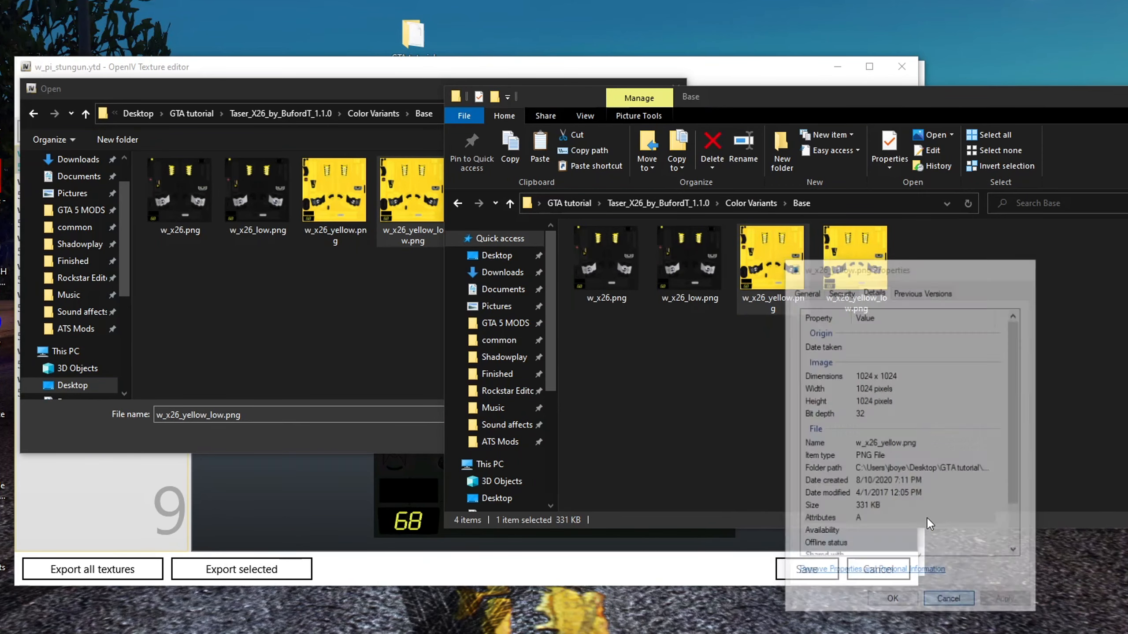
pyautogui.click(855, 303)
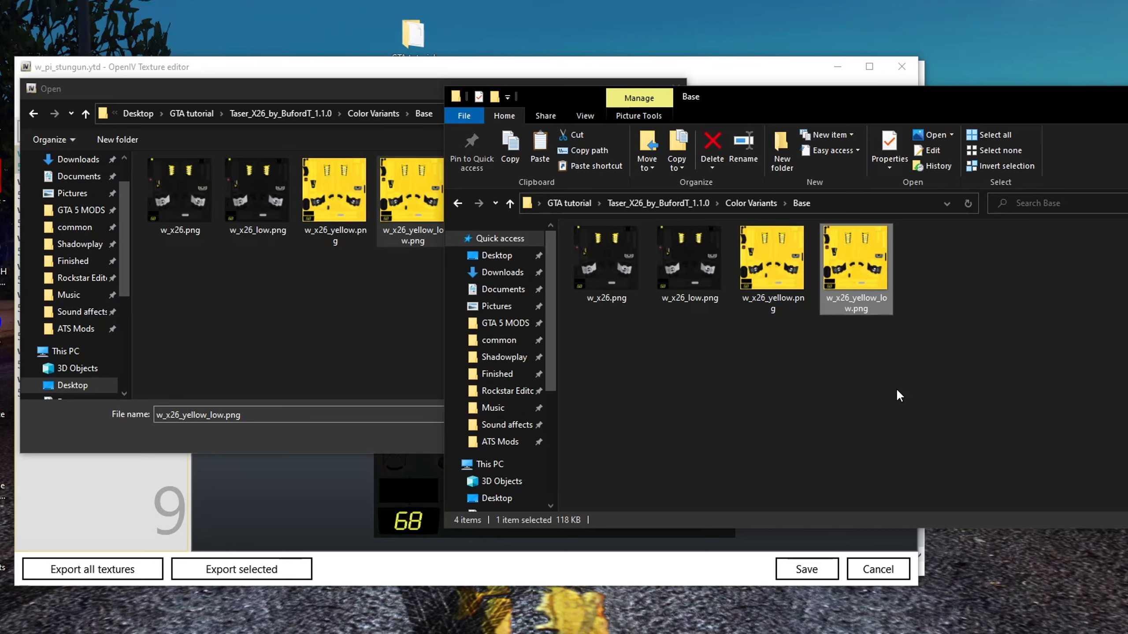
pyautogui.click(782, 382)
# Replace the w_x26 texture with w_x26_yellow.png and check the texture list
pyautogui.click(247, 267)
pyautogui.doubleClick(334, 204)
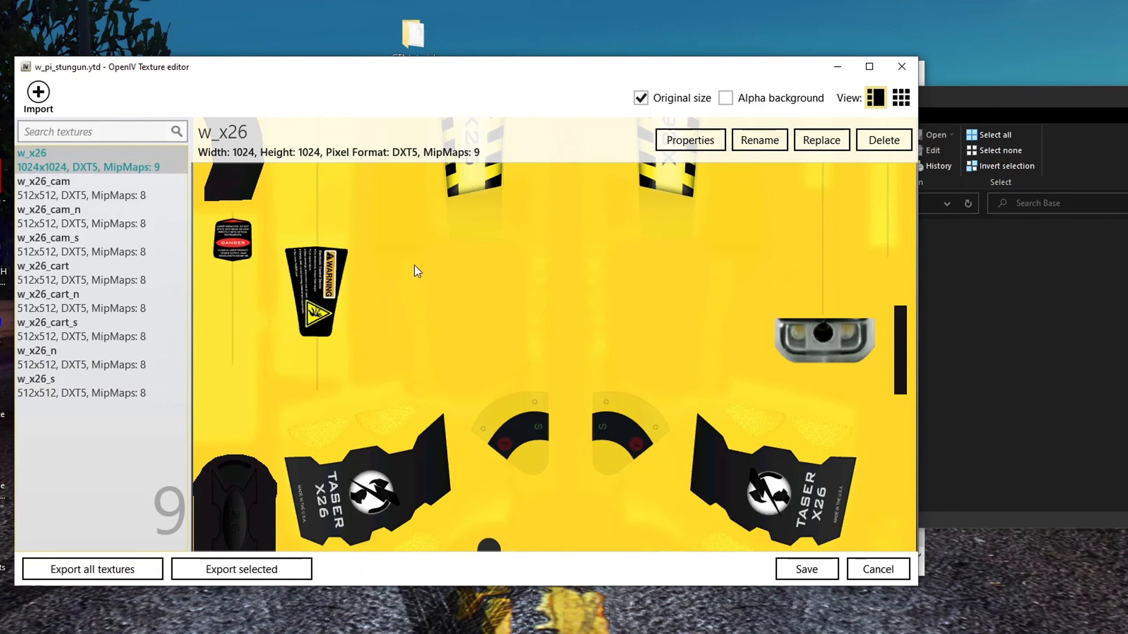
pyautogui.click(76, 189)
pyautogui.click(77, 220)
pyautogui.click(77, 157)
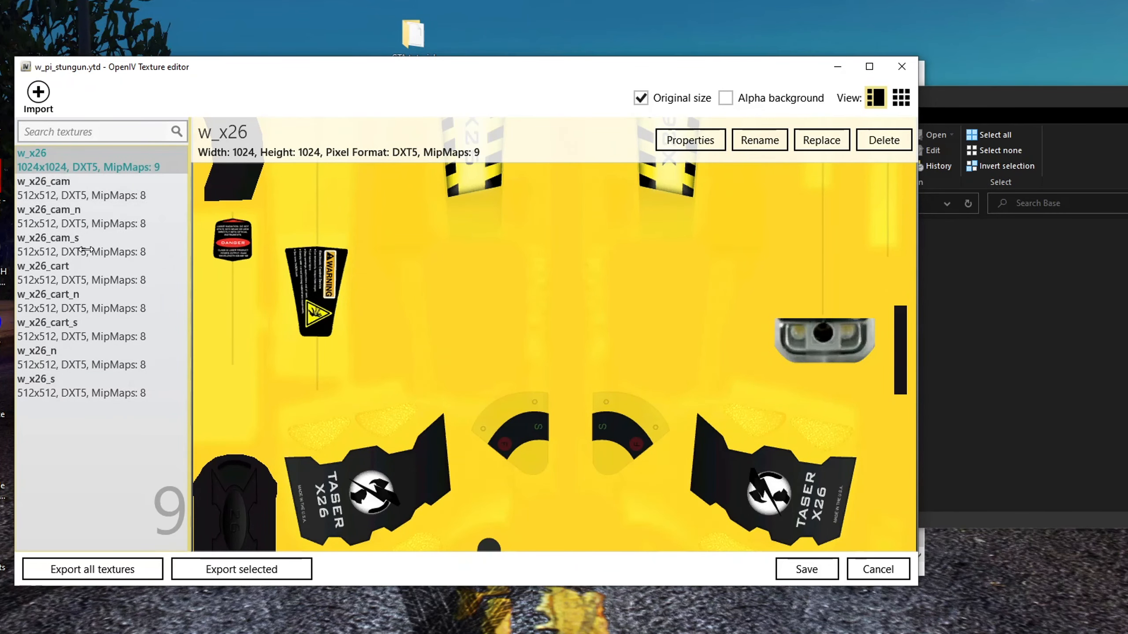
# Replace the w_x26 texture with w_x26_yellow_low.png and save w_pi_stungun.ytd
pyautogui.click(816, 147)
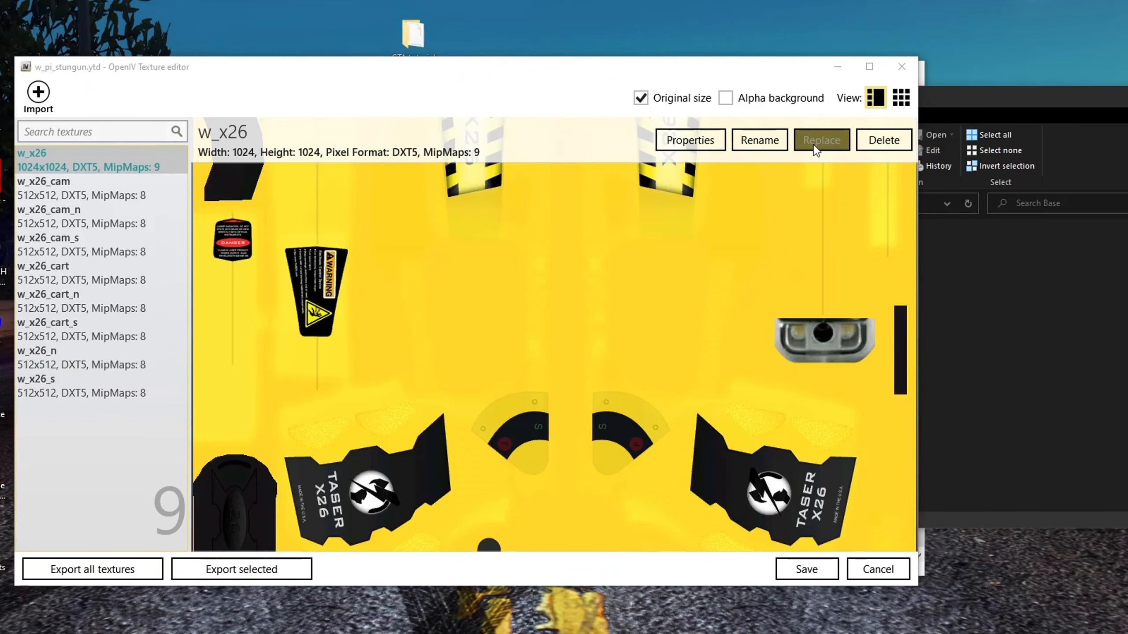
pyautogui.click(421, 194)
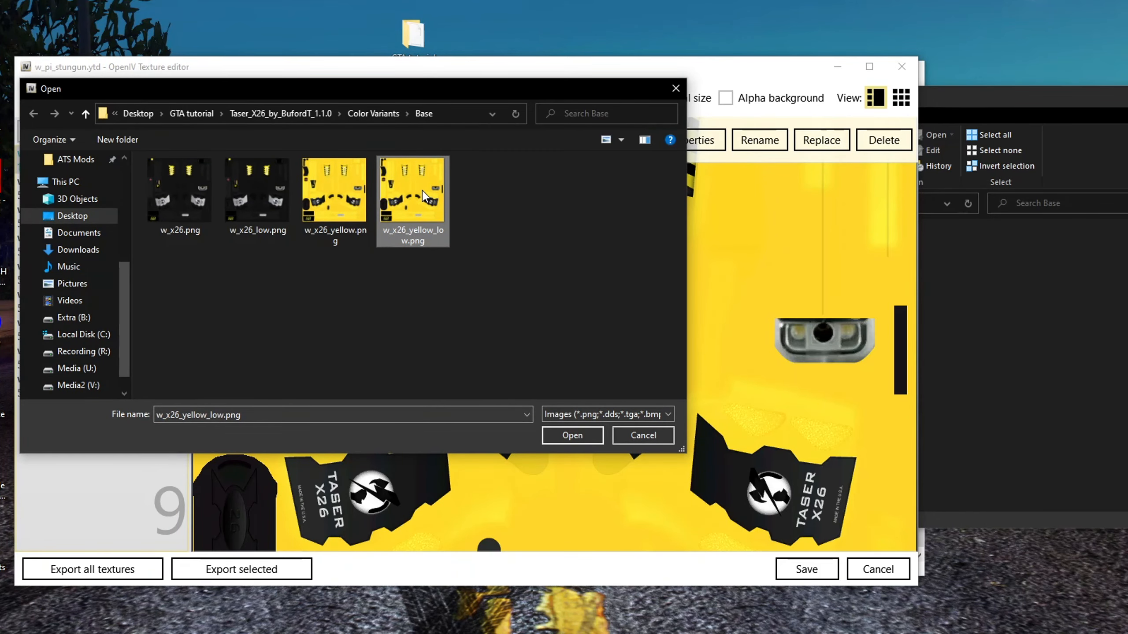
pyautogui.doubleClick(422, 195)
pyautogui.click(86, 183)
pyautogui.click(85, 167)
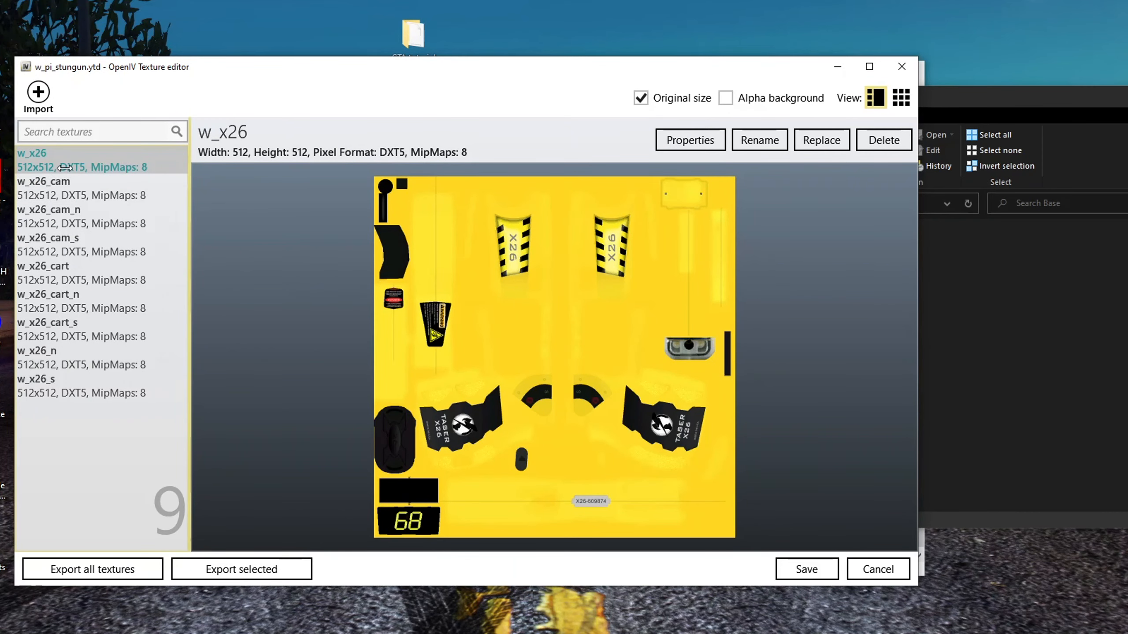
pyautogui.click(805, 569)
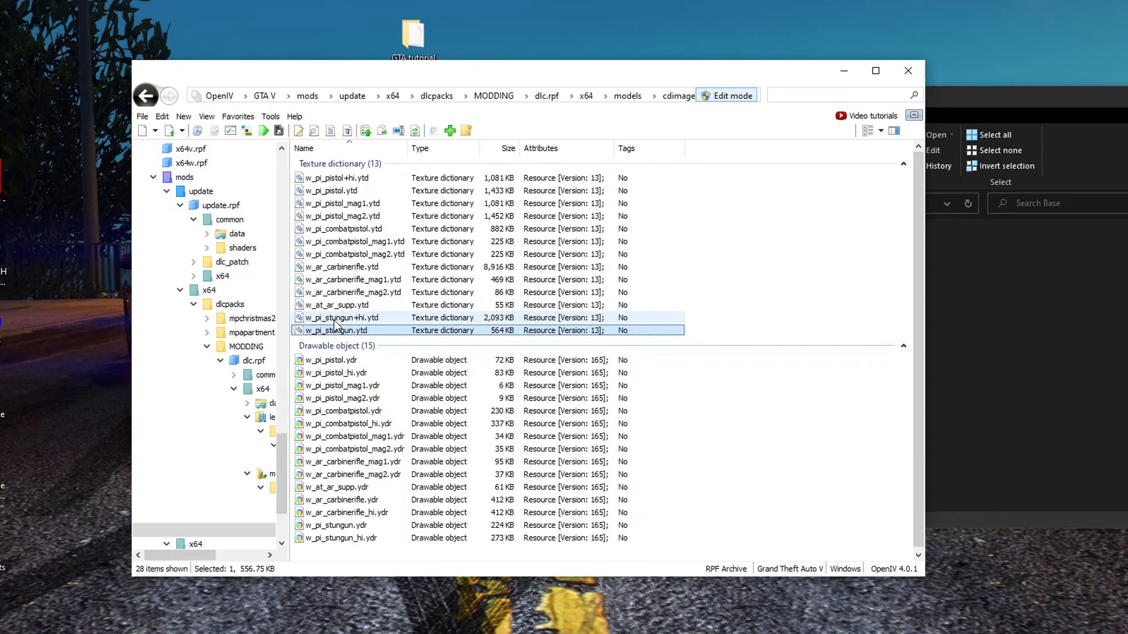
# Open w_pi_stungun+hi.ytd in the Texture editor and browse through each of its w_x26 textures
pyautogui.click(359, 318)
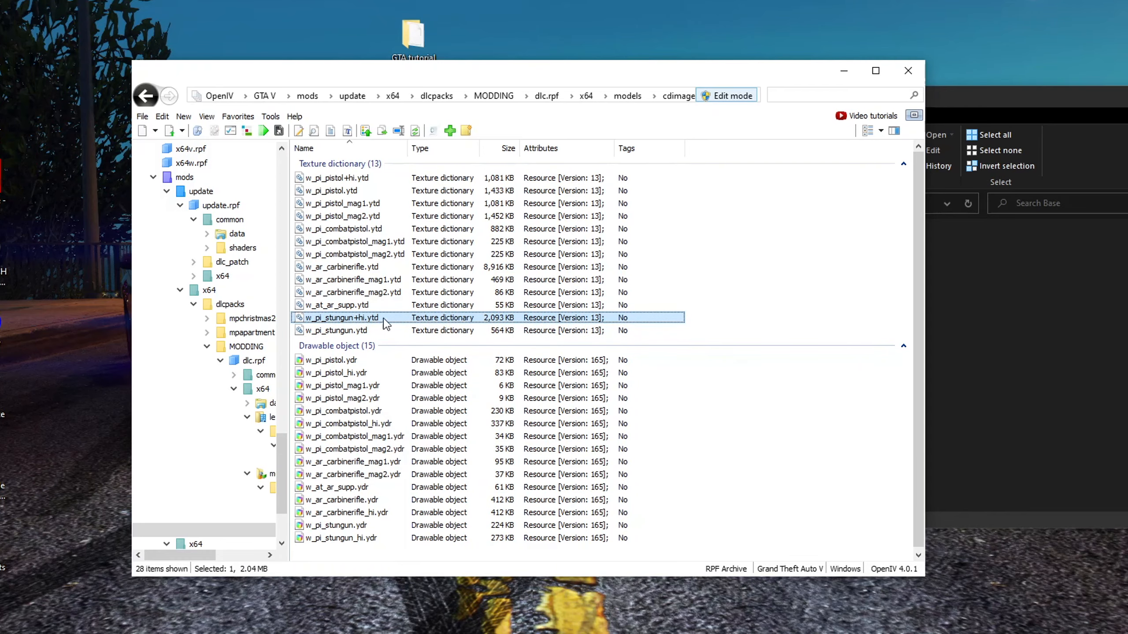
pyautogui.doubleClick(375, 318)
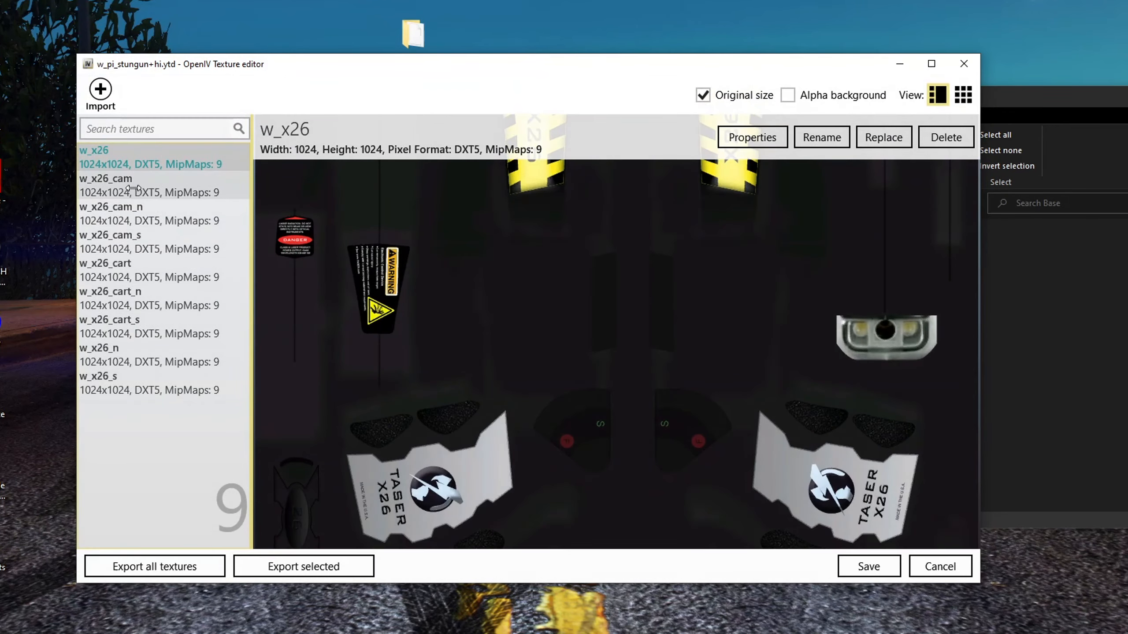
pyautogui.click(133, 178)
pyautogui.click(136, 213)
pyautogui.click(139, 243)
pyautogui.click(142, 270)
pyautogui.click(147, 307)
pyautogui.click(148, 331)
pyautogui.click(149, 359)
pyautogui.click(149, 387)
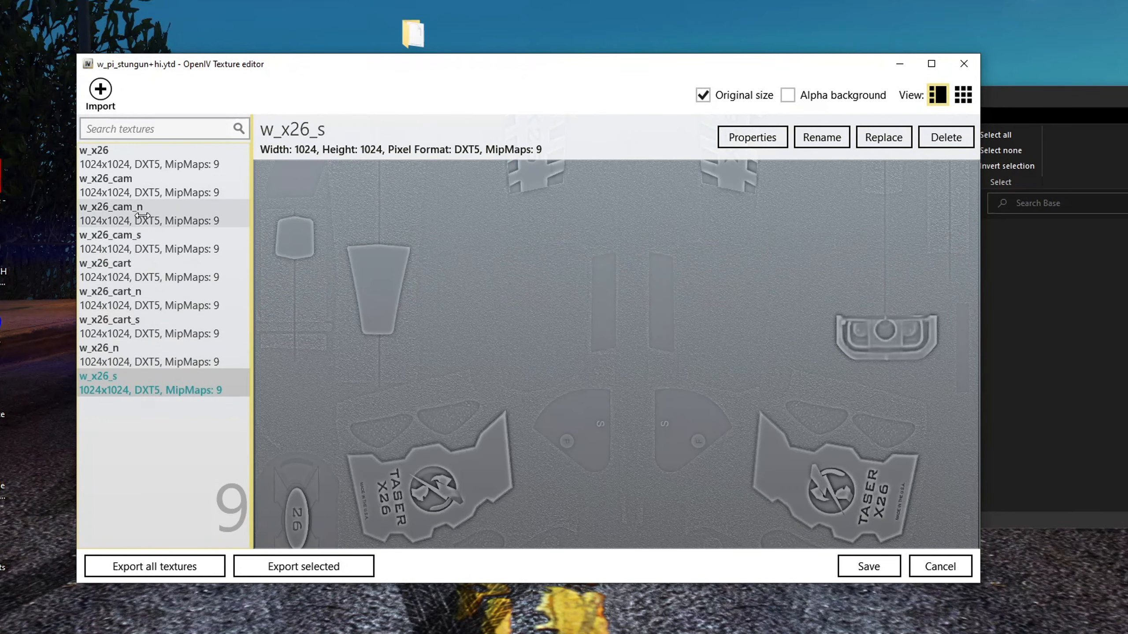
# Replace the w_x26 texture in w_pi_stungun+hi.ytd with w_x26_yellow.png
pyautogui.click(137, 164)
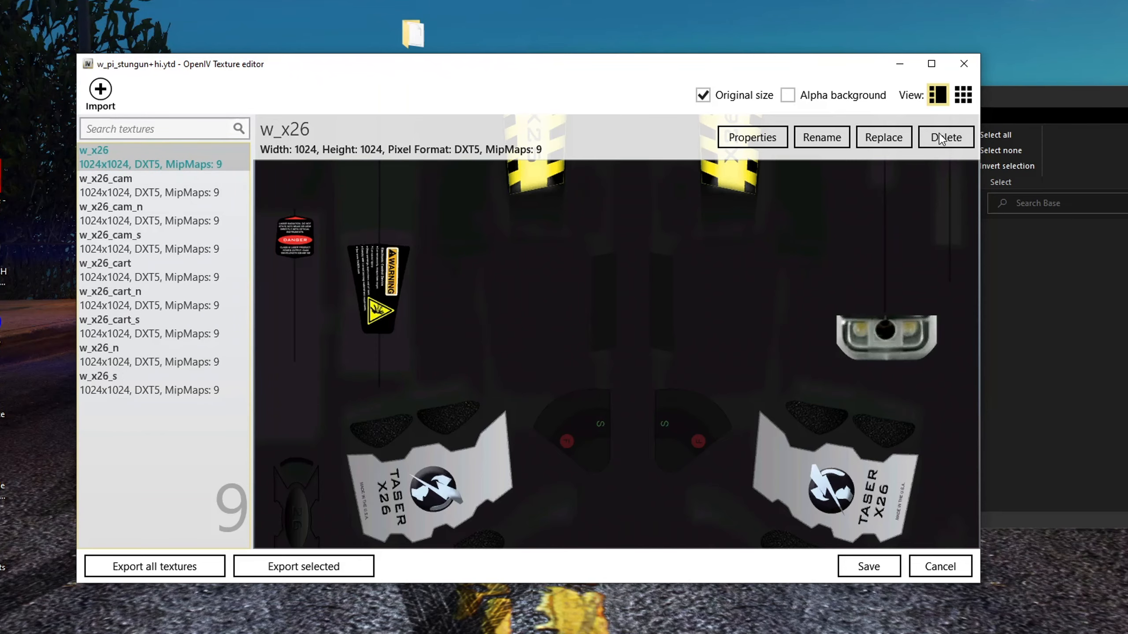
pyautogui.click(883, 138)
pyautogui.click(396, 192)
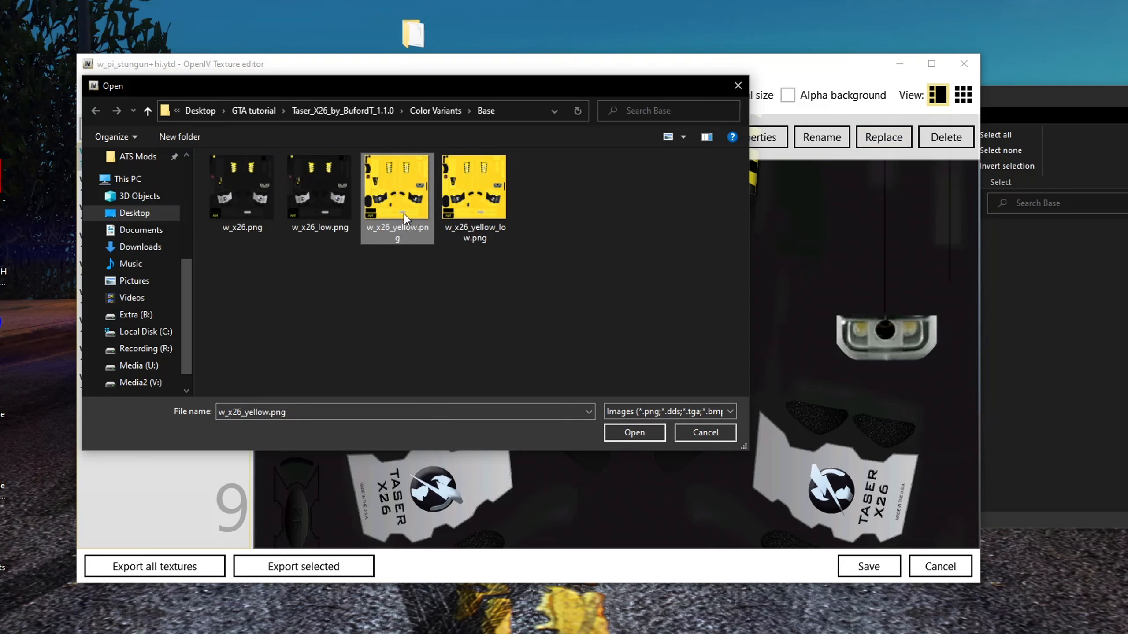
pyautogui.doubleClick(396, 196)
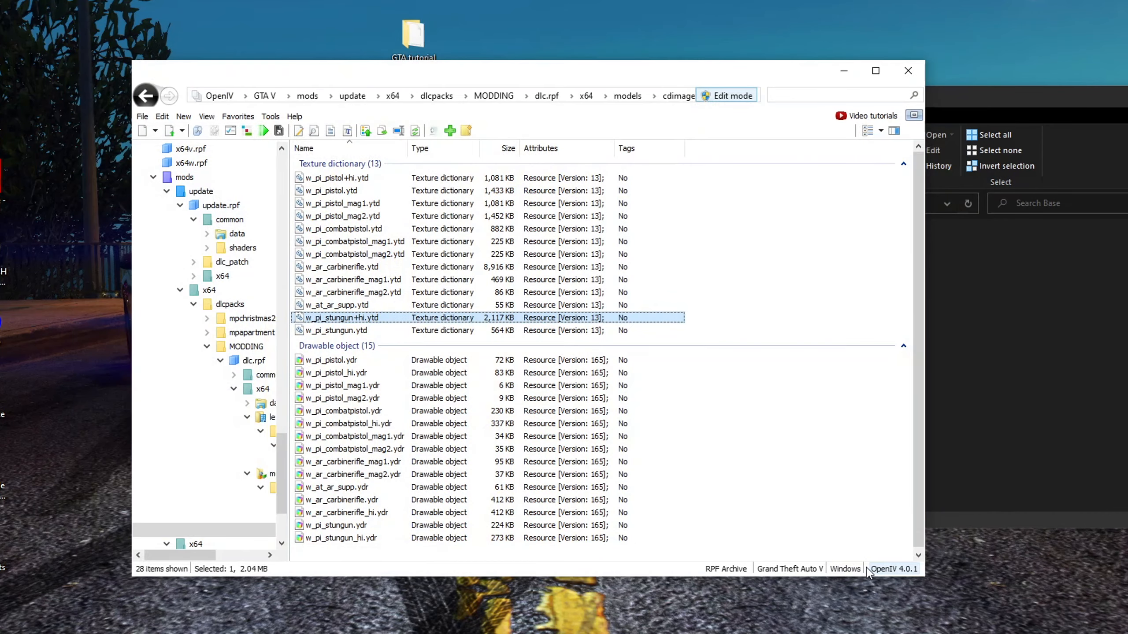
# Preview w_pi_stungun_hi.ydr in the Model Viewer, rotating the yellow taser, then close the viewer
pyautogui.click(348, 538)
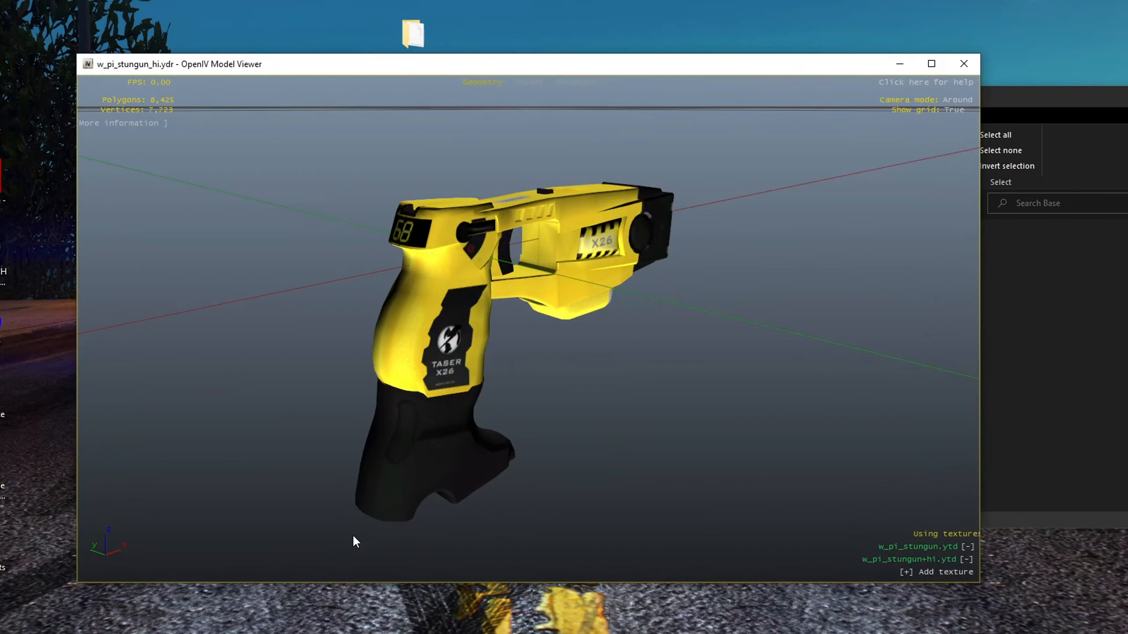
pyautogui.moveTo(338, 351); pyautogui.dragTo(511, 340)
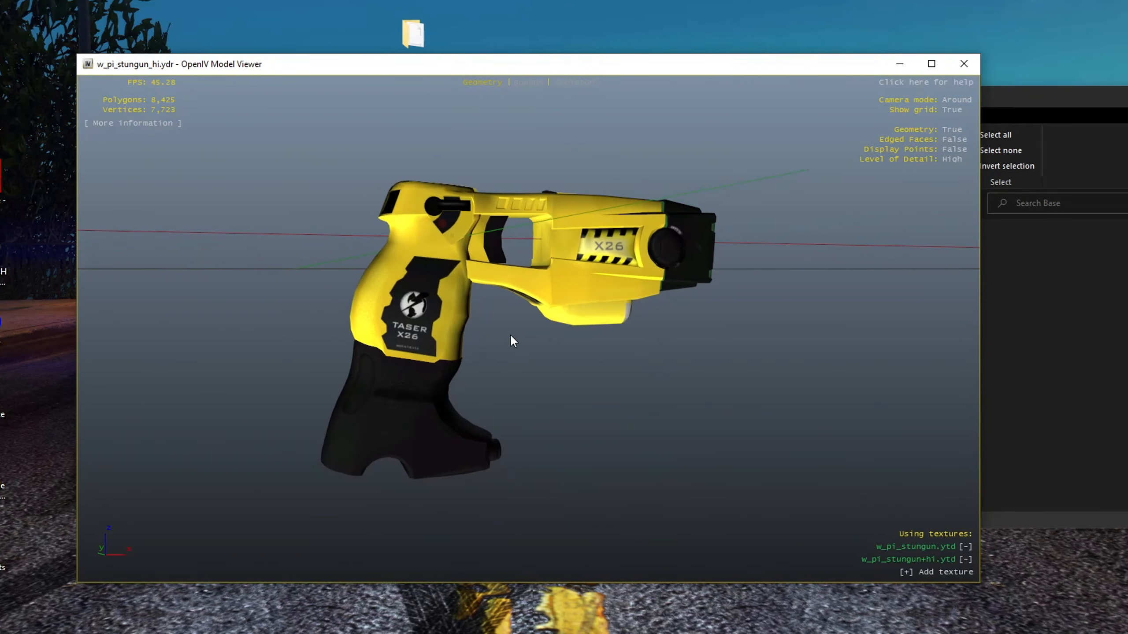
pyautogui.click(963, 64)
pyautogui.moveTo(999, 96); pyautogui.dragTo(744, 106)
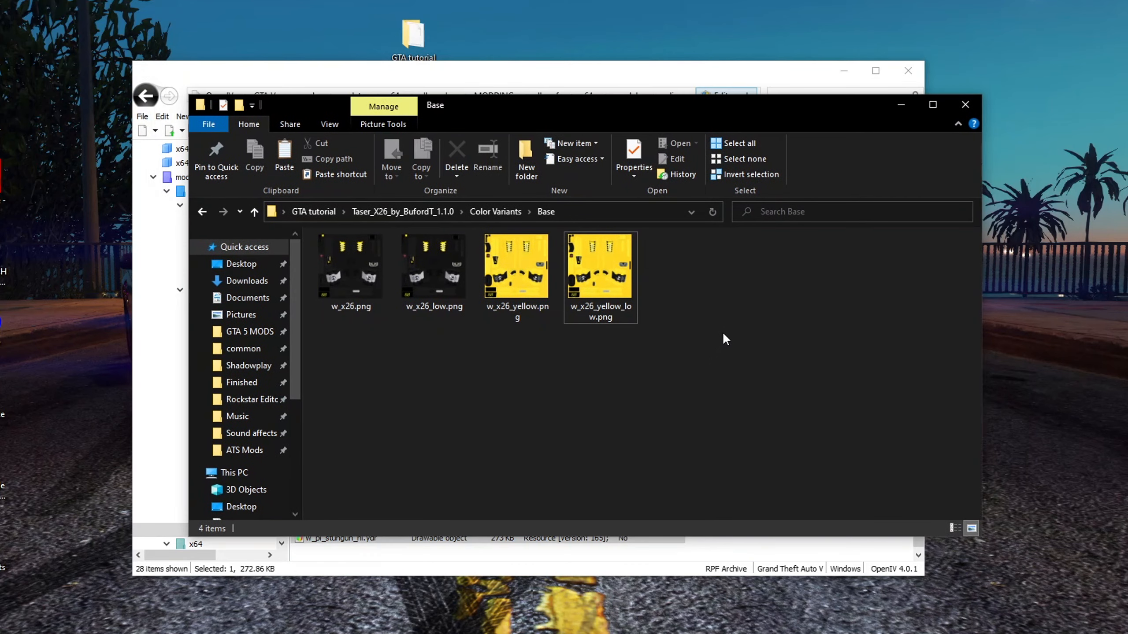
# Delete the Glock, g17, M4A1, Police K9 Shepherd and Taser download folders from the GTA tutorial folder
pyautogui.press('BackSpace')
pyautogui.press('BackSpace')
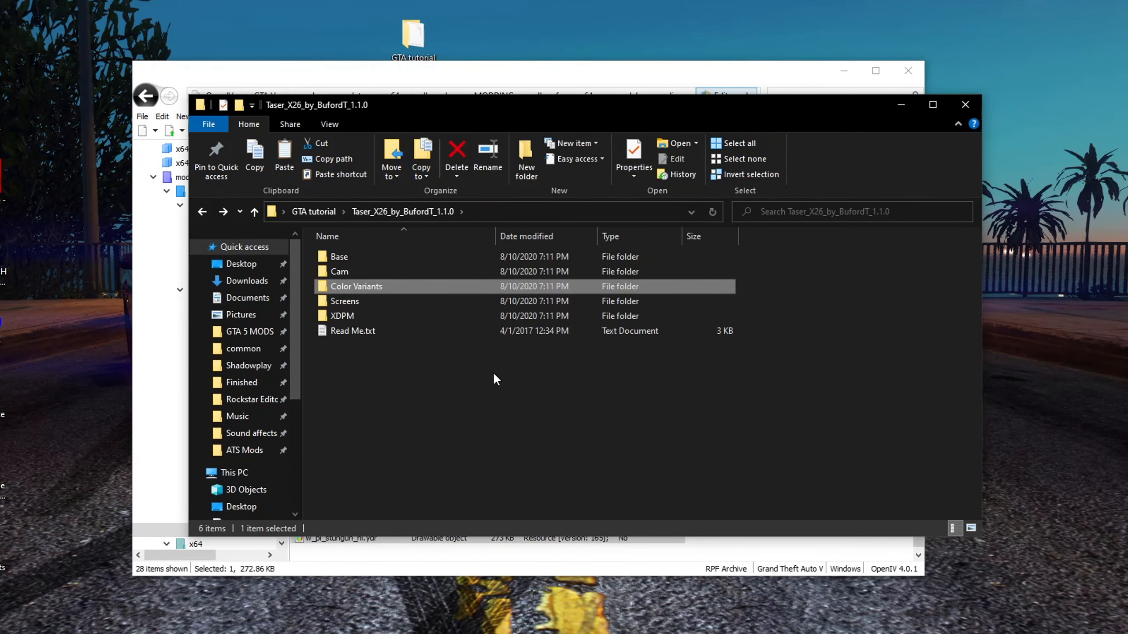
pyautogui.press('BackSpace')
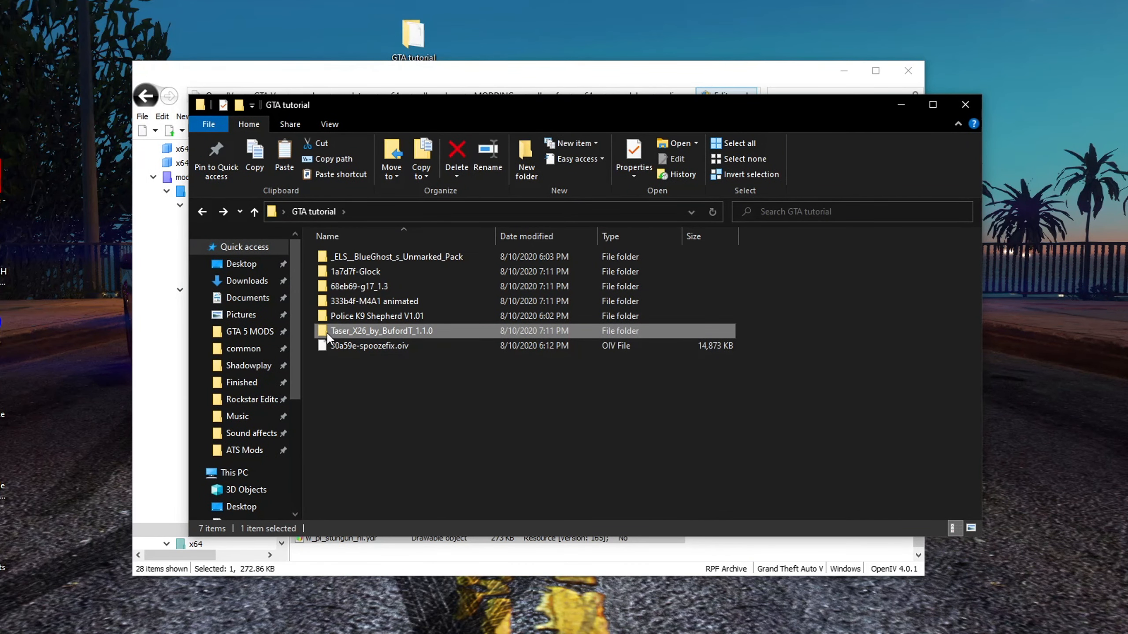
pyautogui.moveTo(312, 329); pyautogui.dragTo(358, 280)
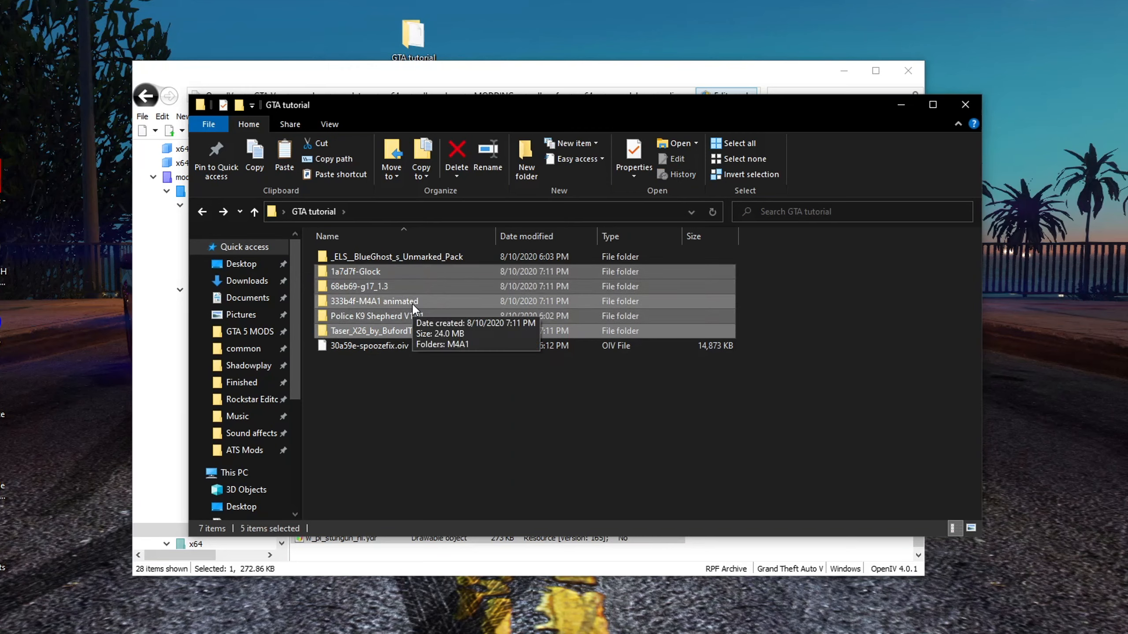
pyautogui.press('Delete')
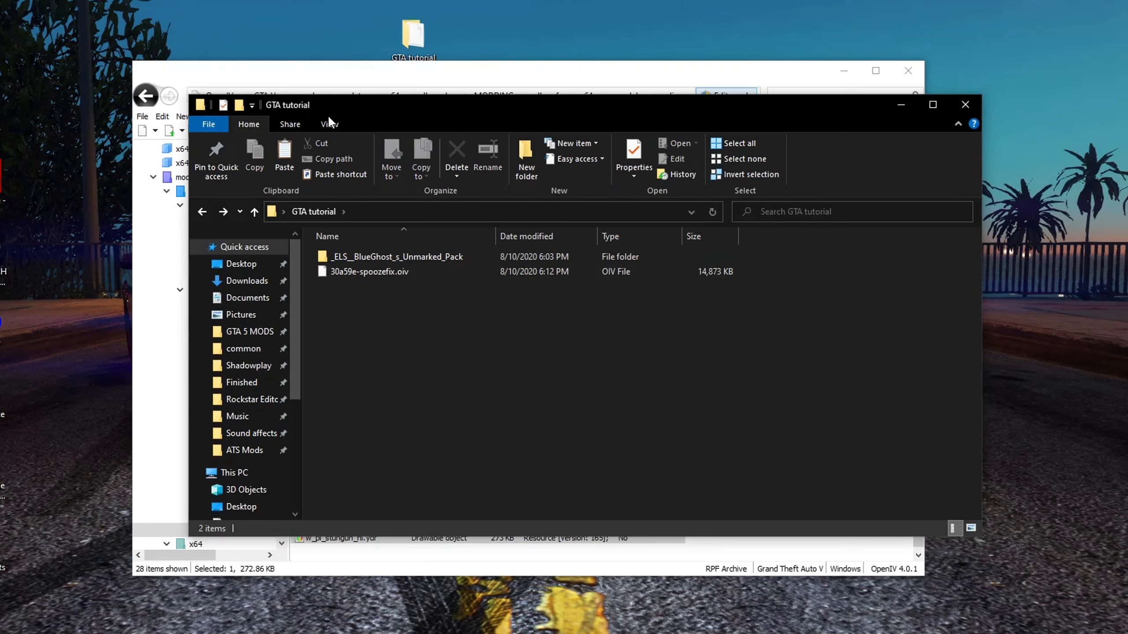
# Move the folder window aside and navigate OpenIV back to the GTA V root folder
pyautogui.moveTo(338, 105); pyautogui.dragTo(578, 118)
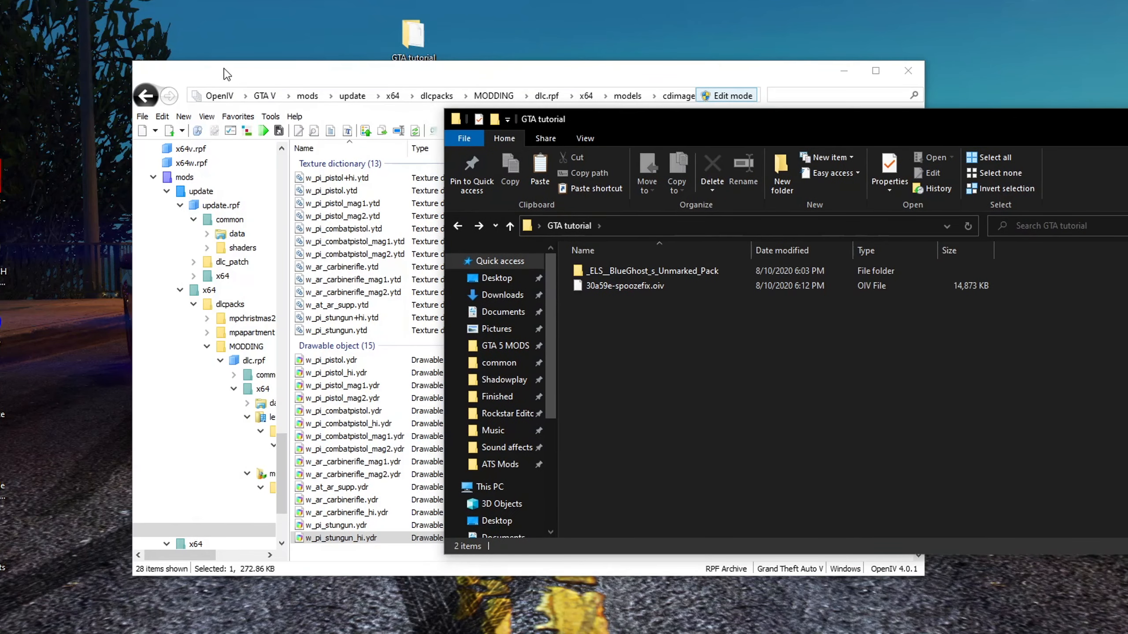
pyautogui.click(298, 86)
pyautogui.moveTo(296, 81); pyautogui.dragTo(212, 77)
pyautogui.click(655, 278)
pyautogui.hotkey('alt', 'Left')
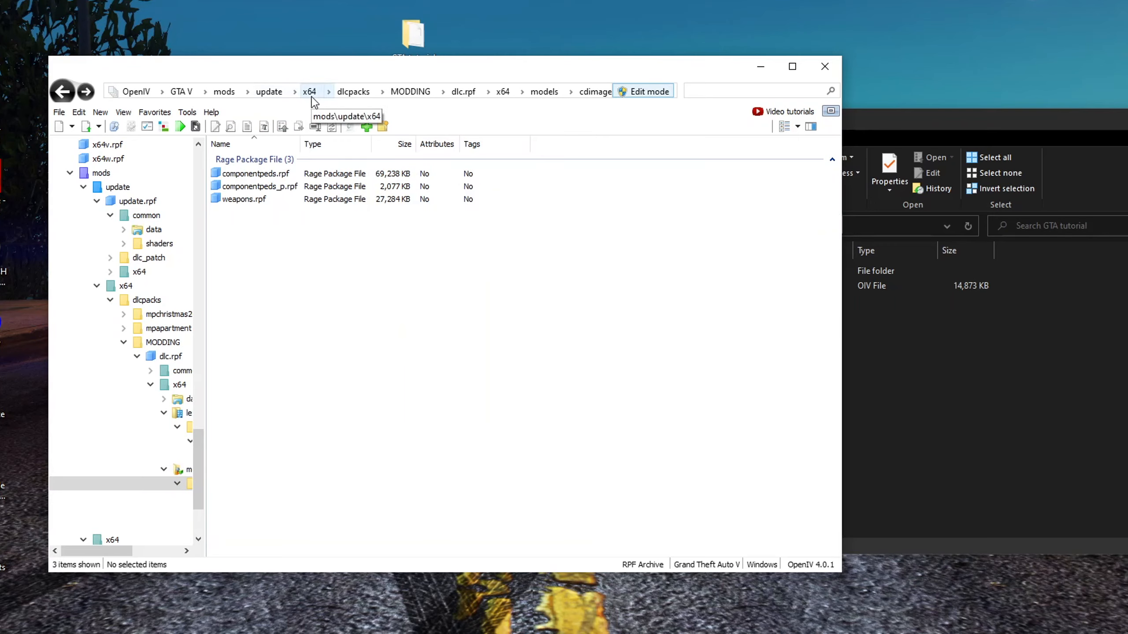
pyautogui.click(180, 95)
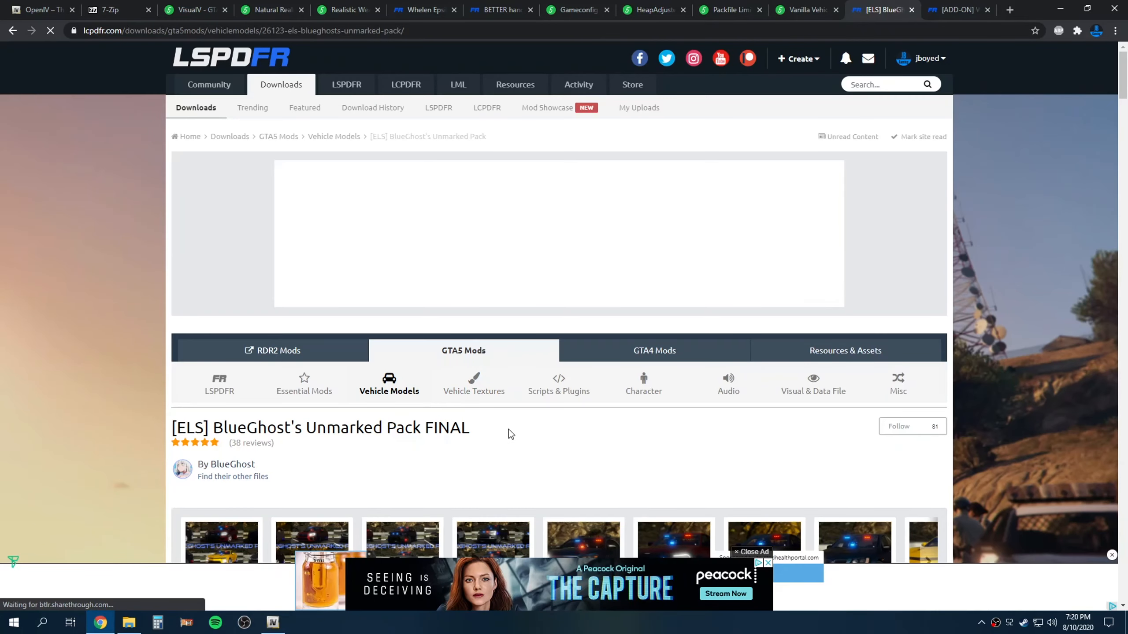
# Scroll through BlueGhost's Unmarked Pack mod page and read its description and FAQ
pyautogui.scroll(-1, 508, 429)
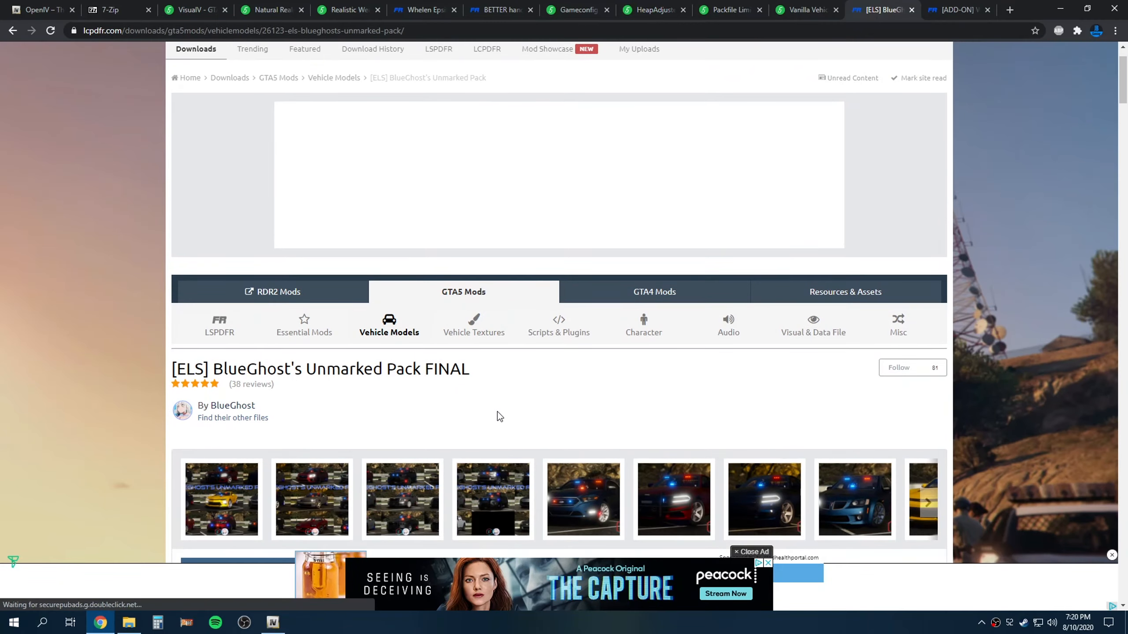
pyautogui.scroll(-6, 438, 370)
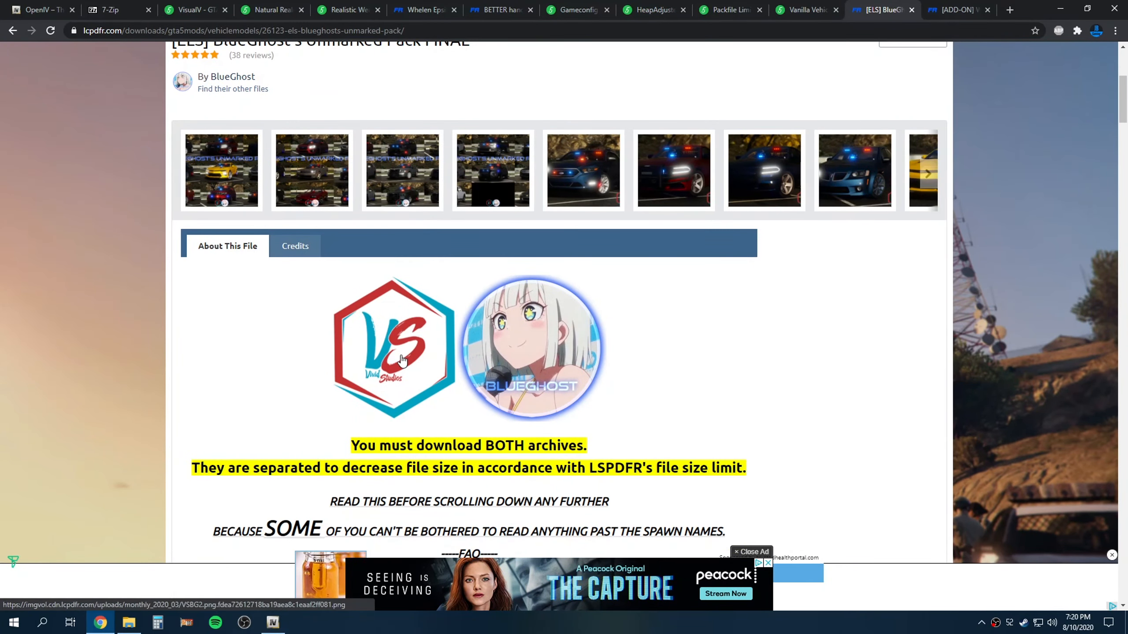
pyautogui.scroll(-2, 227, 373)
pyautogui.scroll(-2, 230, 376)
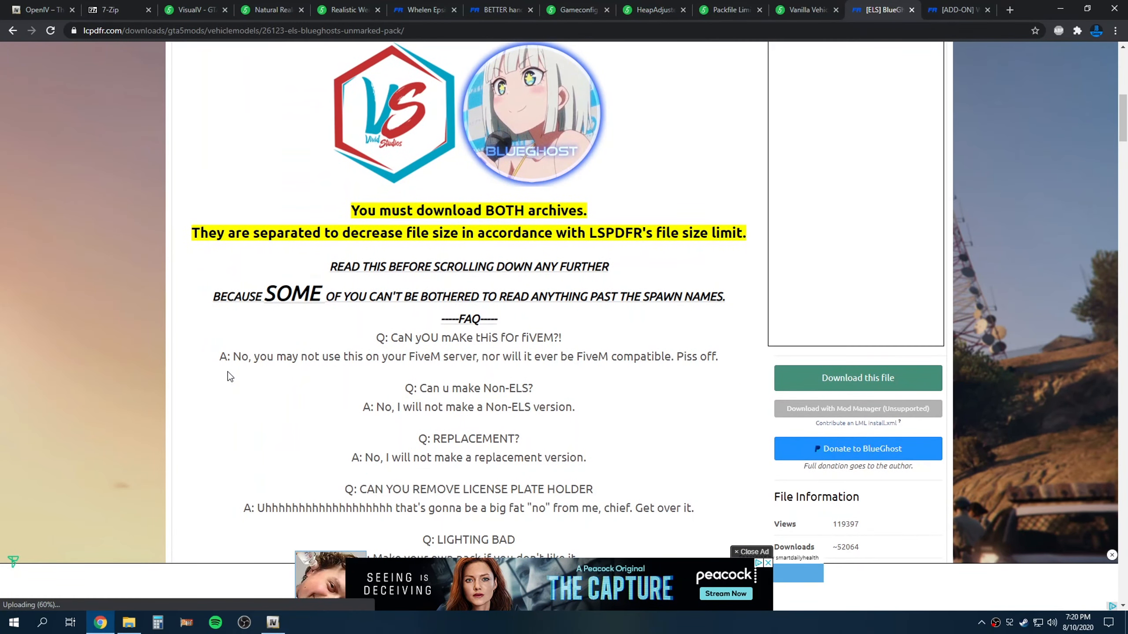
pyautogui.scroll(5, 230, 376)
pyautogui.scroll(4, 230, 376)
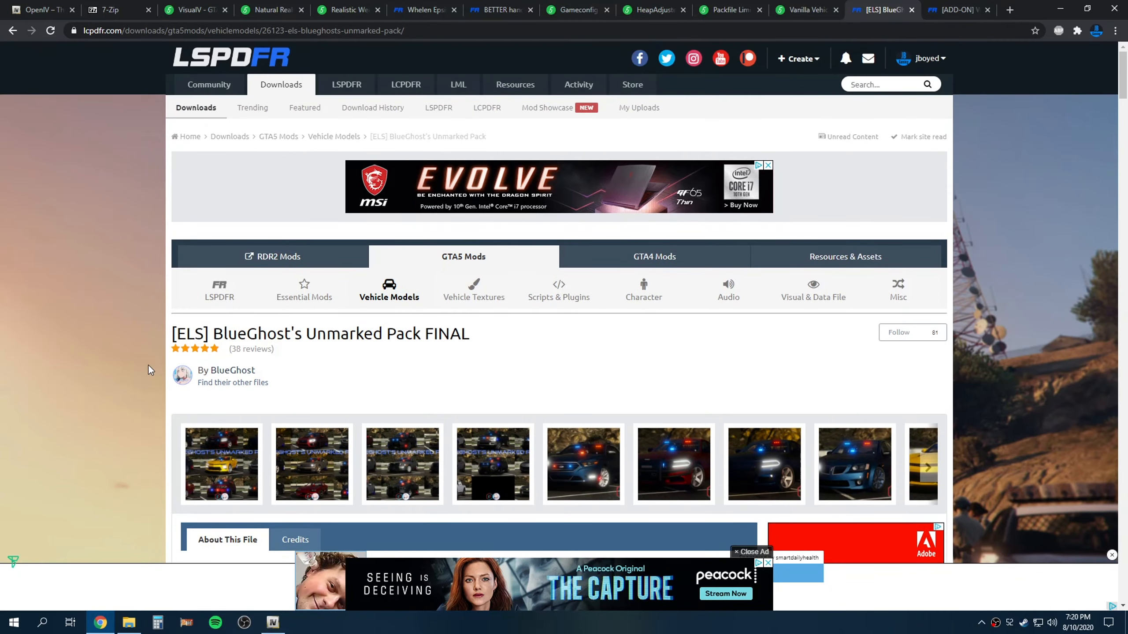
pyautogui.scroll(-1, 151, 368)
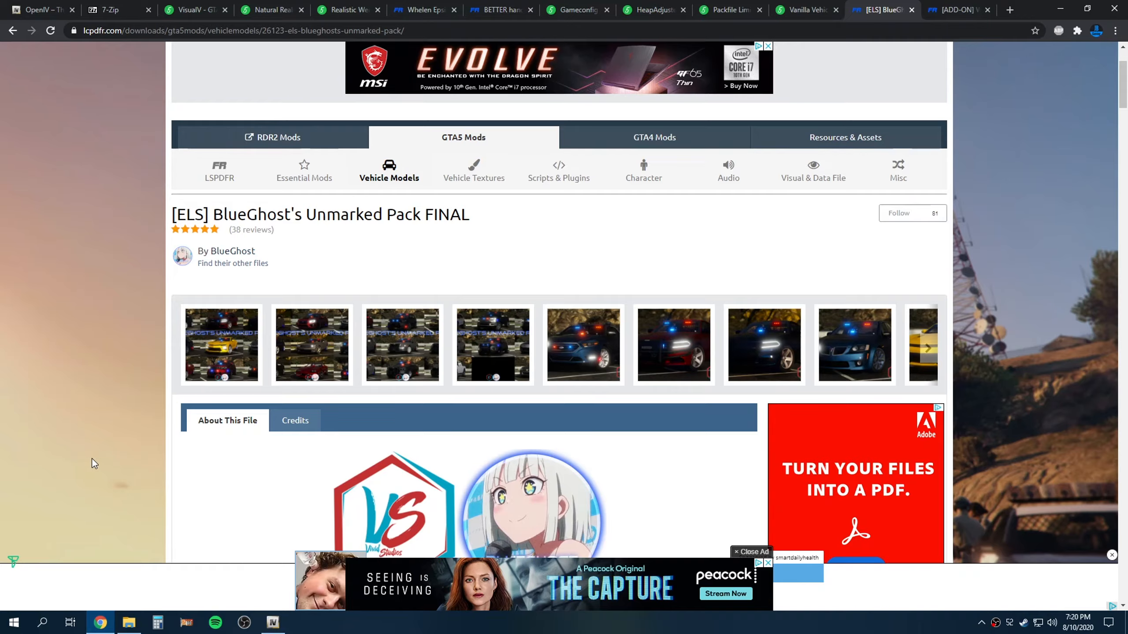
pyautogui.scroll(-4, 91, 459)
pyautogui.scroll(-3, 107, 414)
pyautogui.scroll(10, 110, 414)
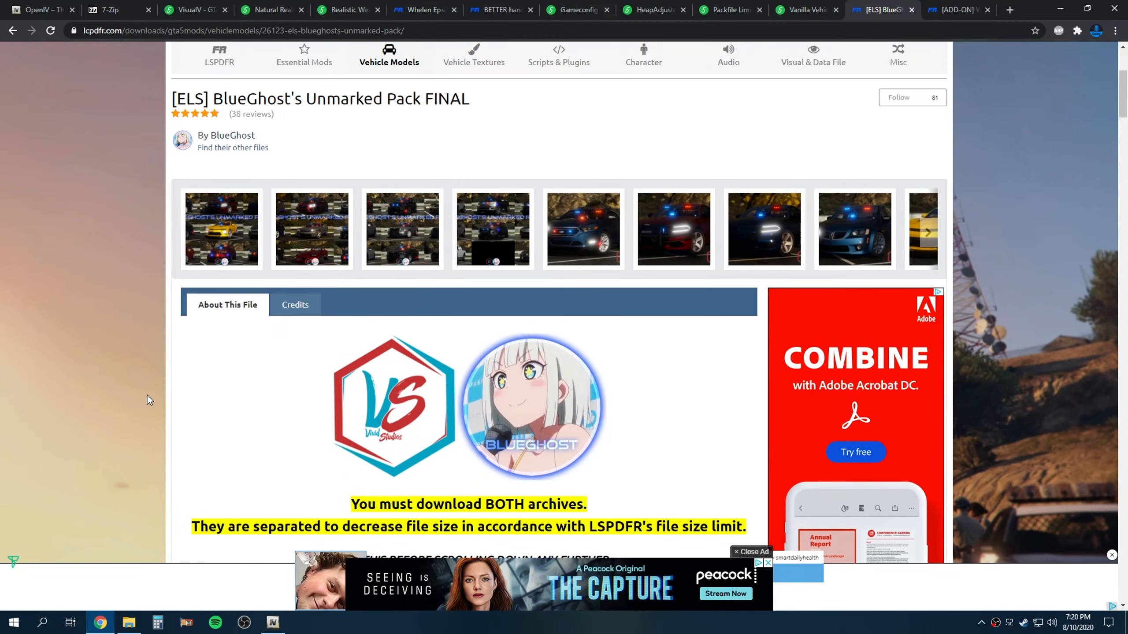
pyautogui.scroll(-4, 158, 405)
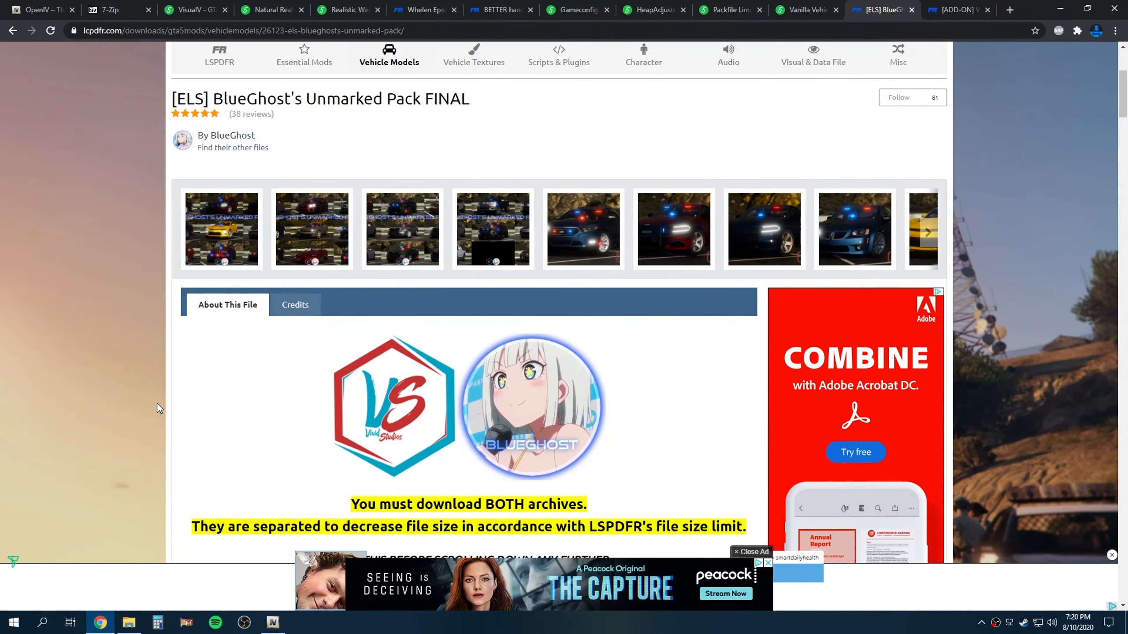
pyautogui.scroll(-8, 157, 405)
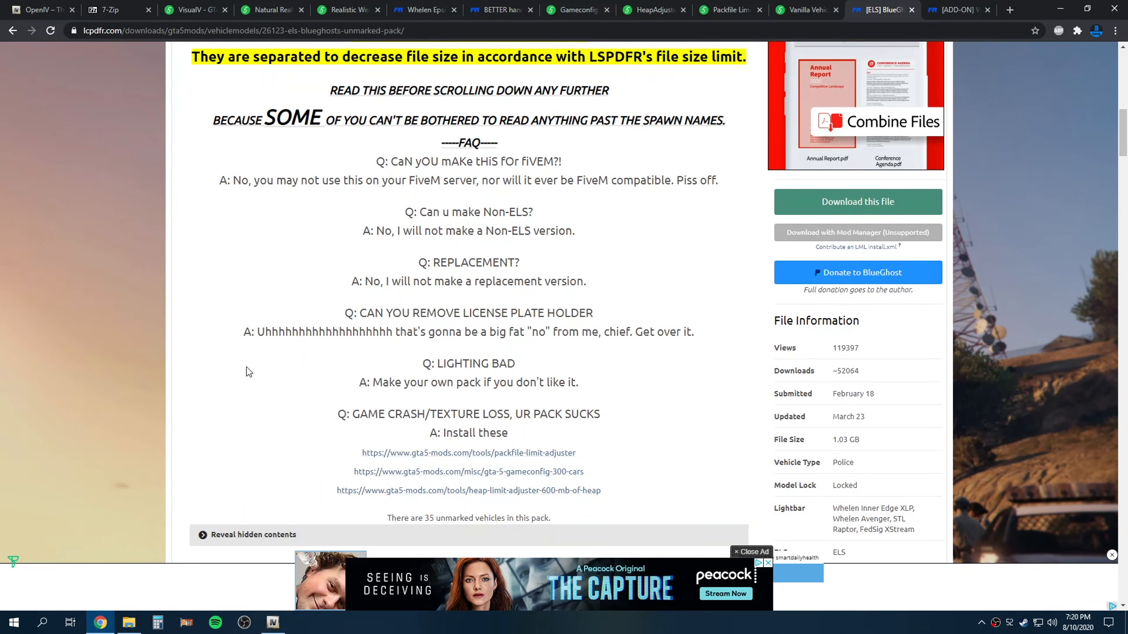
pyautogui.scroll(-4, 334, 330)
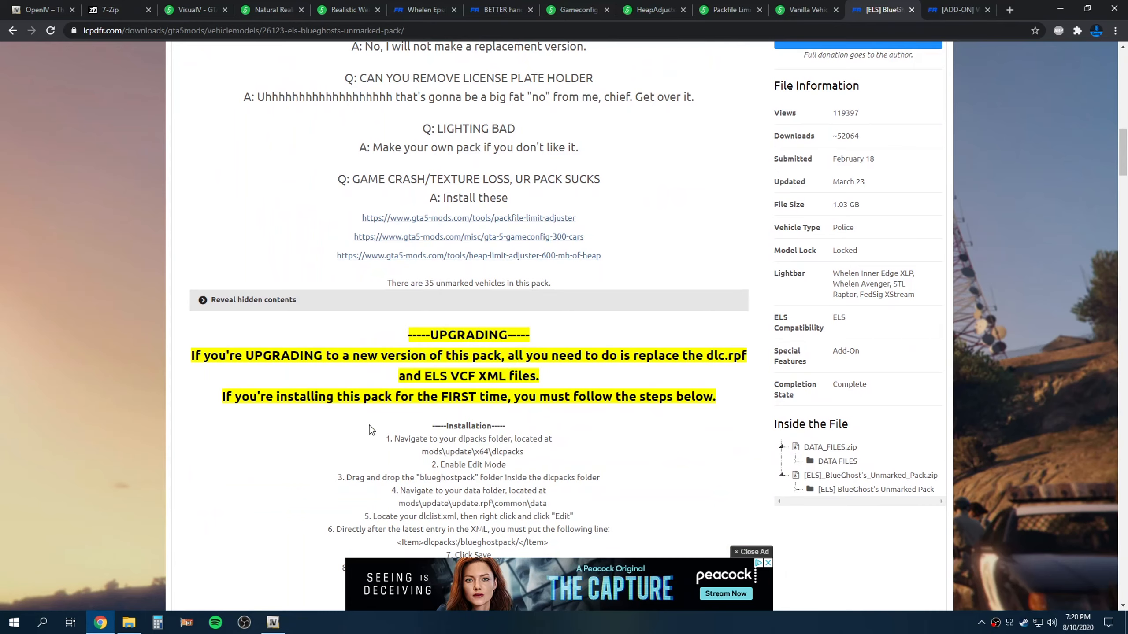
pyautogui.scroll(5, 382, 374)
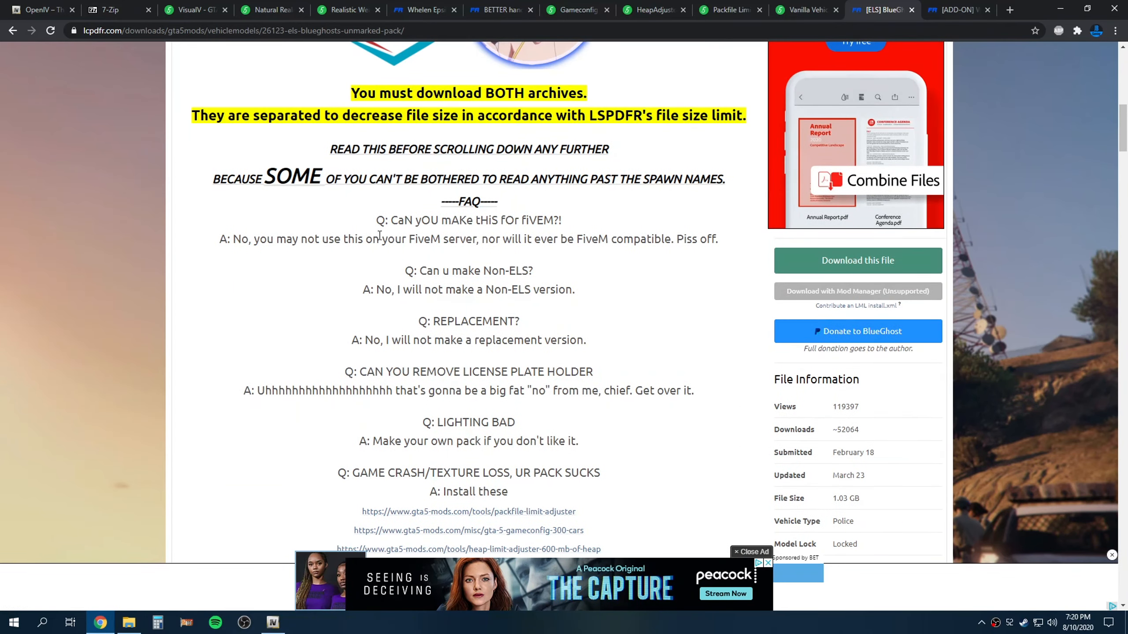
pyautogui.scroll(2, 248, 160)
# Open the mod's download dialog, review the DATA_FILES.zip and [ELS]_BlueGhost's_Unmarked_Pack.zip archives, then close it
pyautogui.moveTo(358, 209); pyautogui.dragTo(587, 211)
pyautogui.click(838, 376)
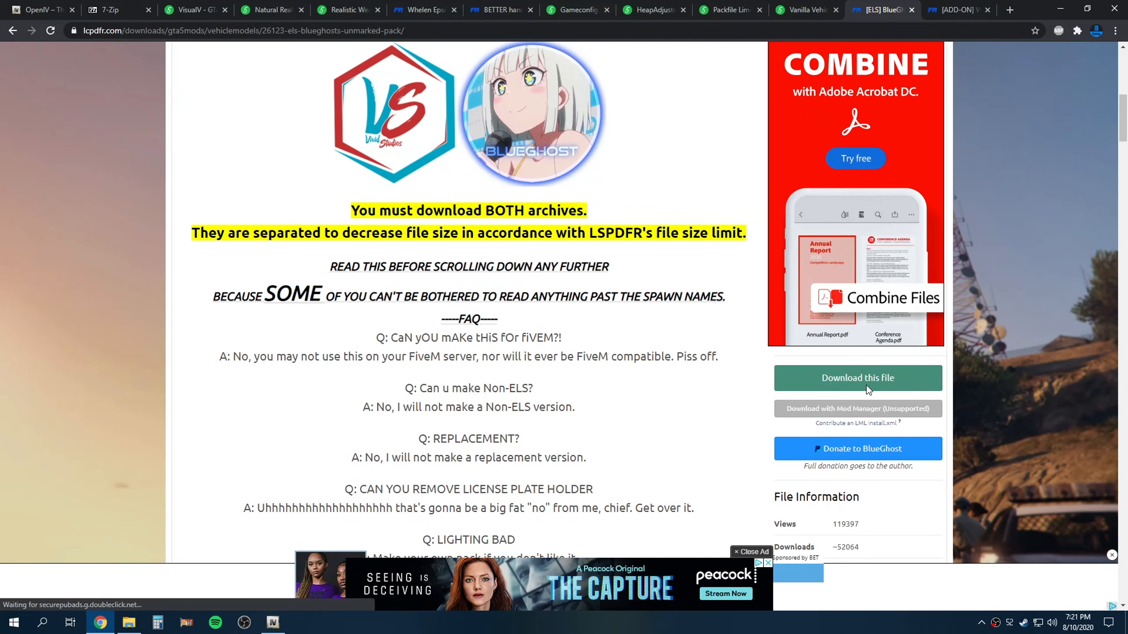
pyautogui.click(826, 383)
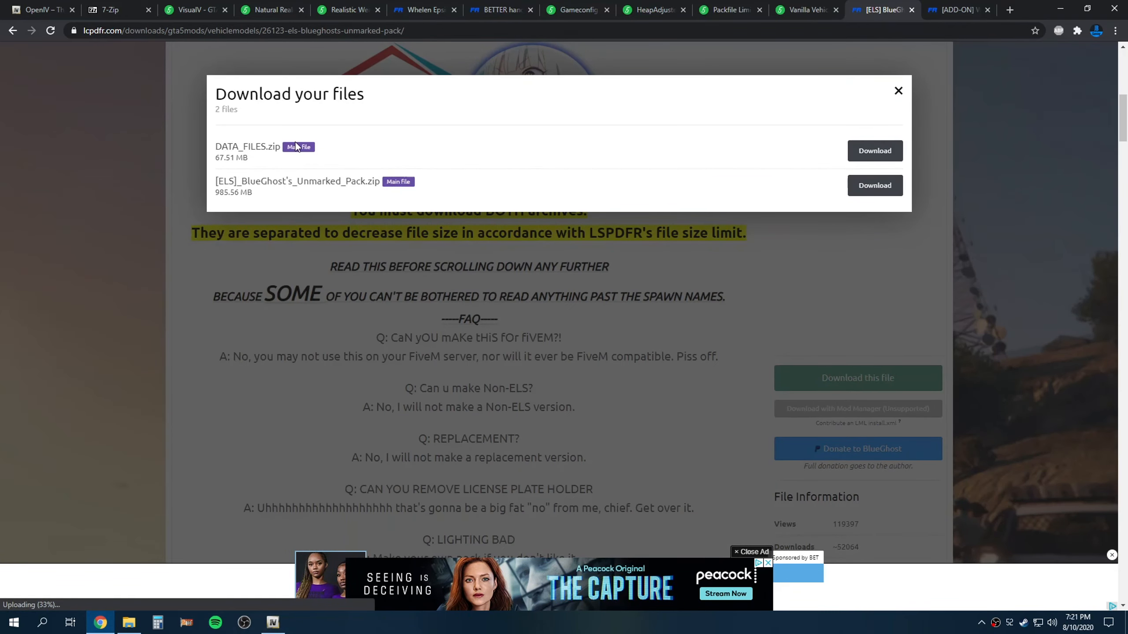
pyautogui.moveTo(222, 181); pyautogui.dragTo(393, 180)
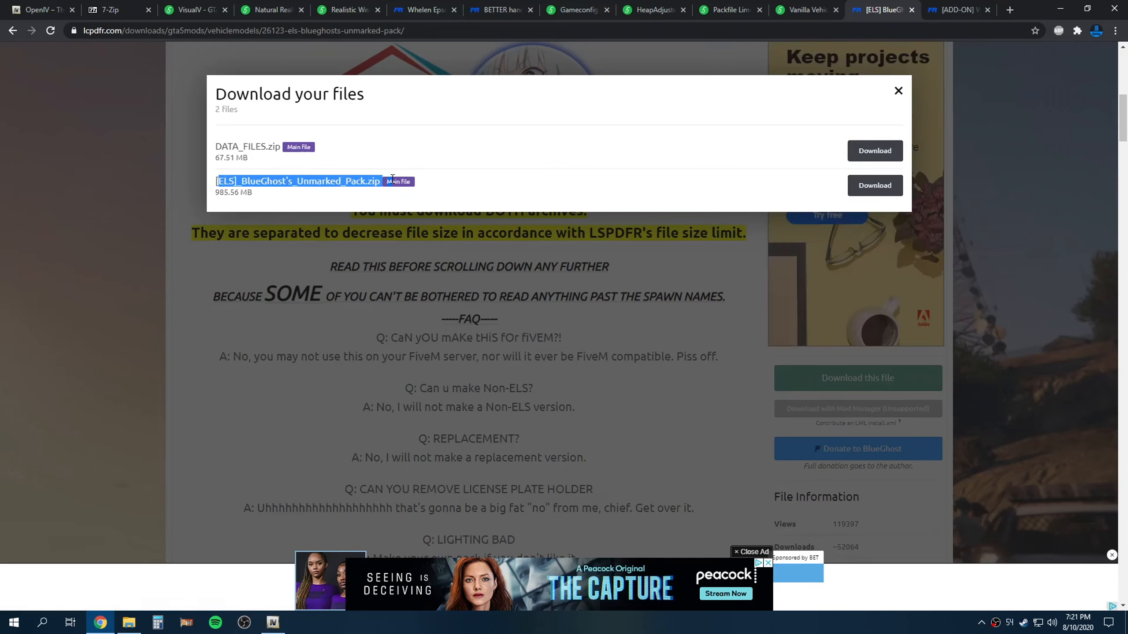
pyautogui.click(231, 160)
pyautogui.moveTo(211, 147); pyautogui.dragTo(266, 146)
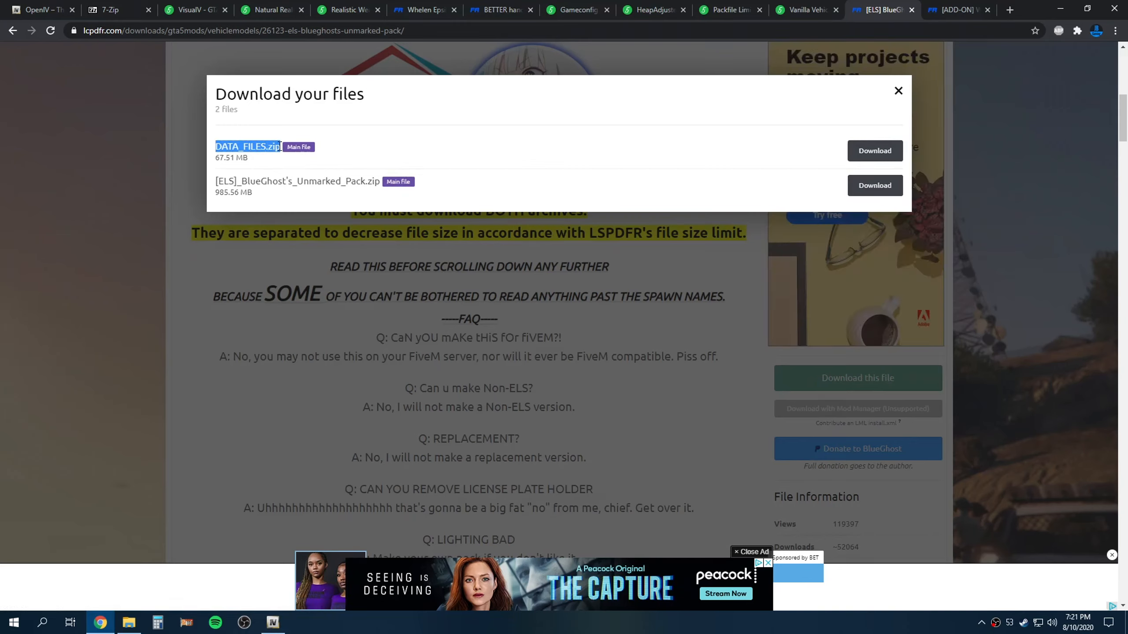
pyautogui.moveTo(218, 182); pyautogui.dragTo(408, 183)
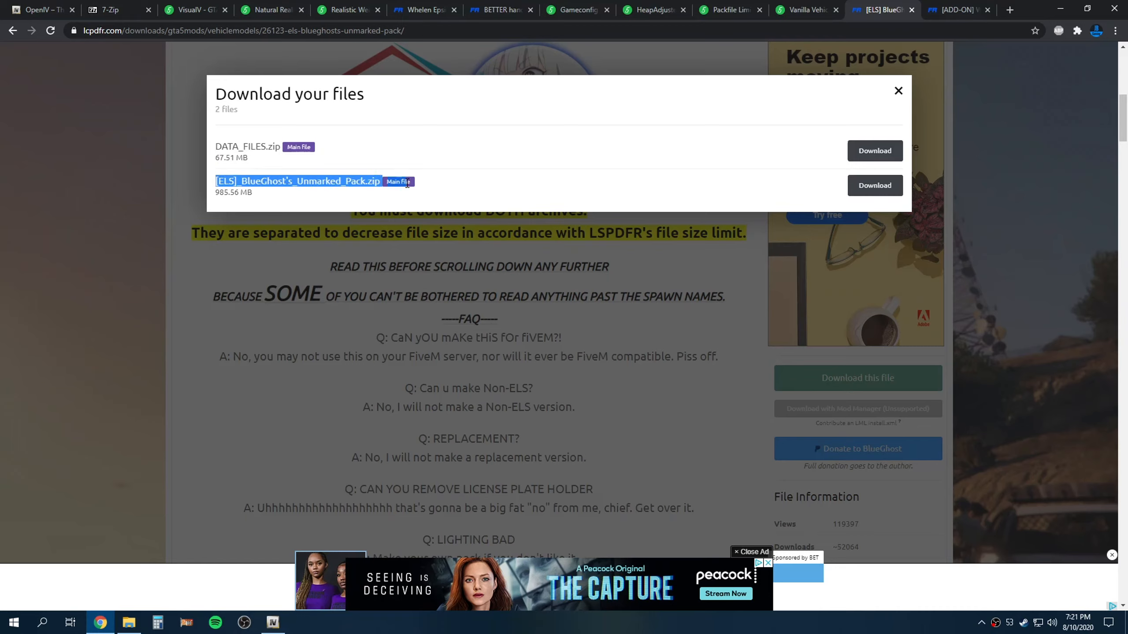
pyautogui.click(364, 200)
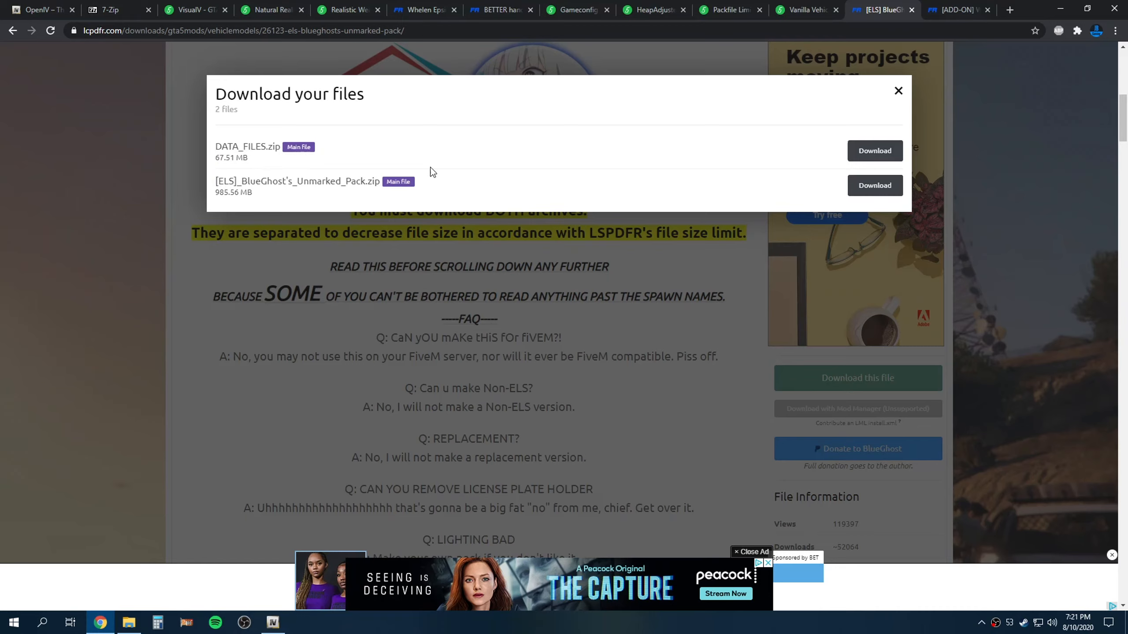
pyautogui.click(218, 193)
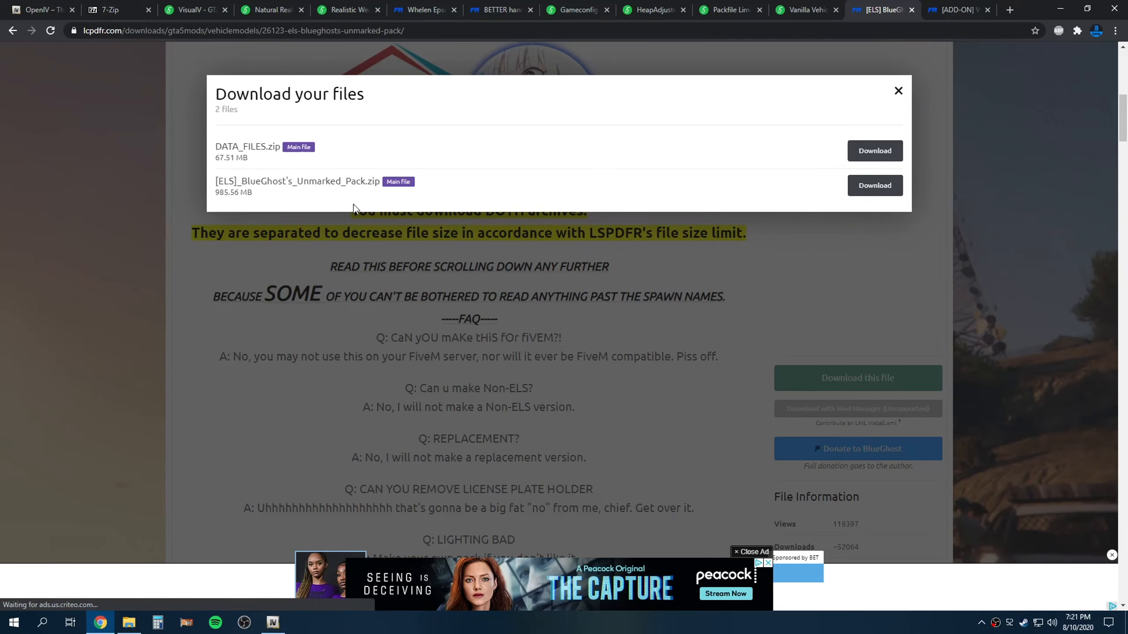
pyautogui.click(905, 93)
# Reveal the hidden contents list and browse the pack's unmarked vehicles and spawn names
pyautogui.scroll(-10, 260, 251)
pyautogui.click(256, 244)
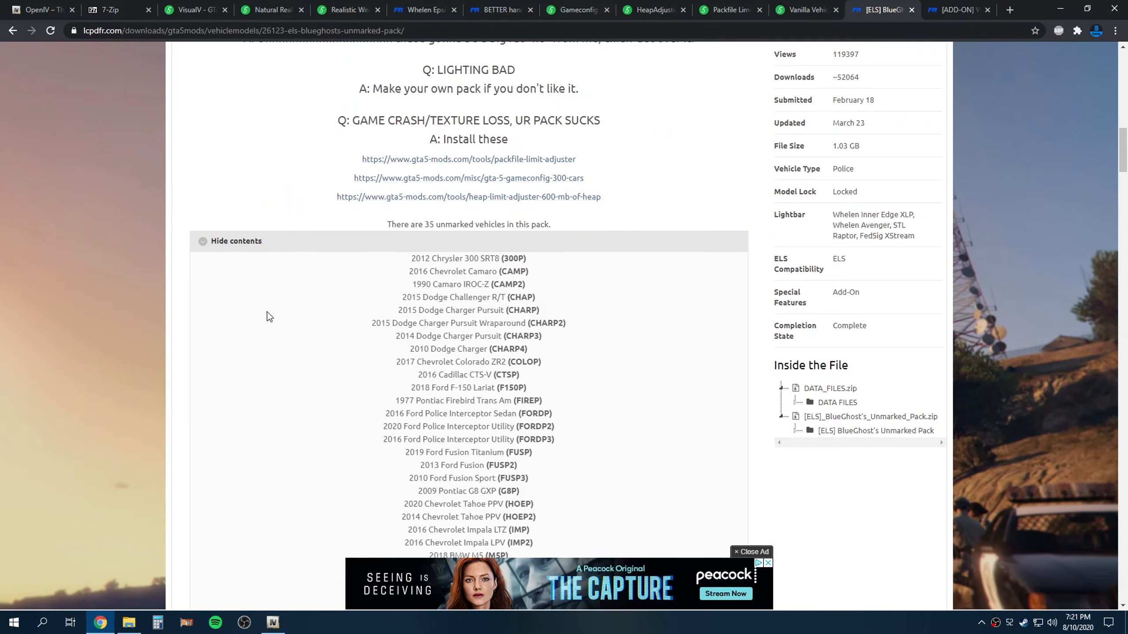
pyautogui.scroll(-8, 269, 316)
pyautogui.scroll(-2, 267, 312)
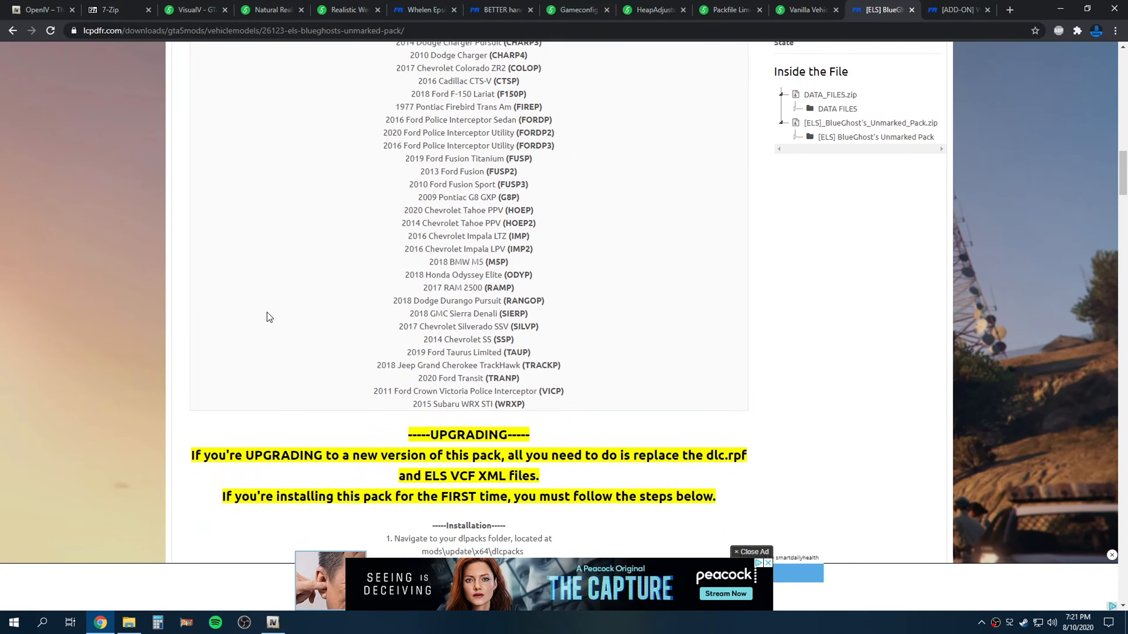
pyautogui.scroll(3, 267, 312)
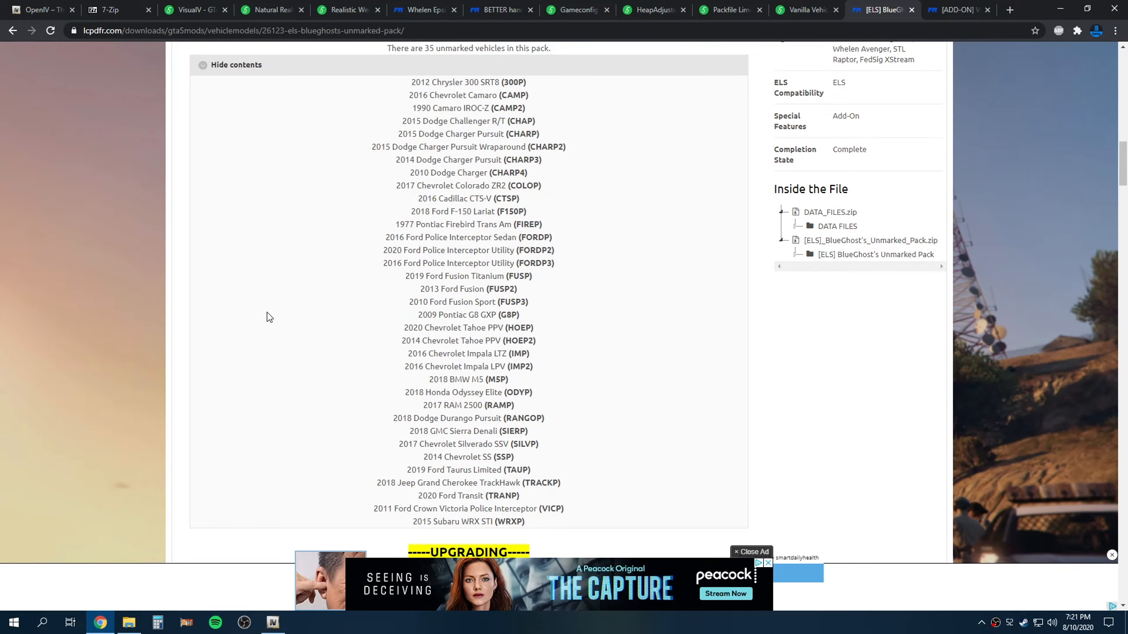
pyautogui.scroll(12, 266, 313)
pyautogui.scroll(-5, 267, 313)
pyautogui.scroll(-20, 267, 312)
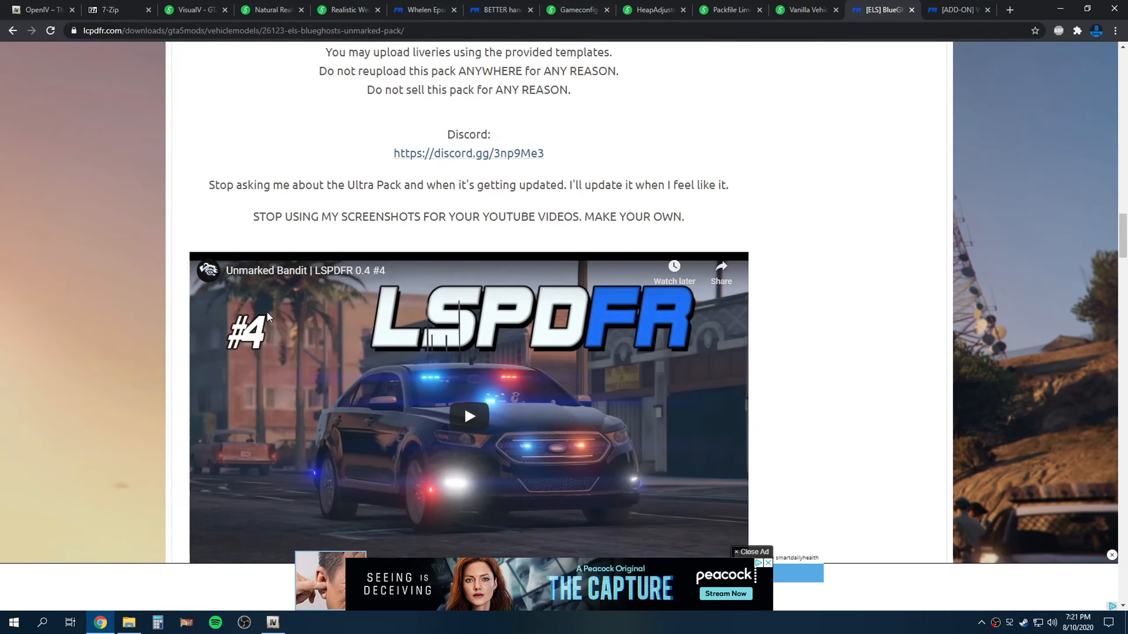
pyautogui.scroll(20, 267, 317)
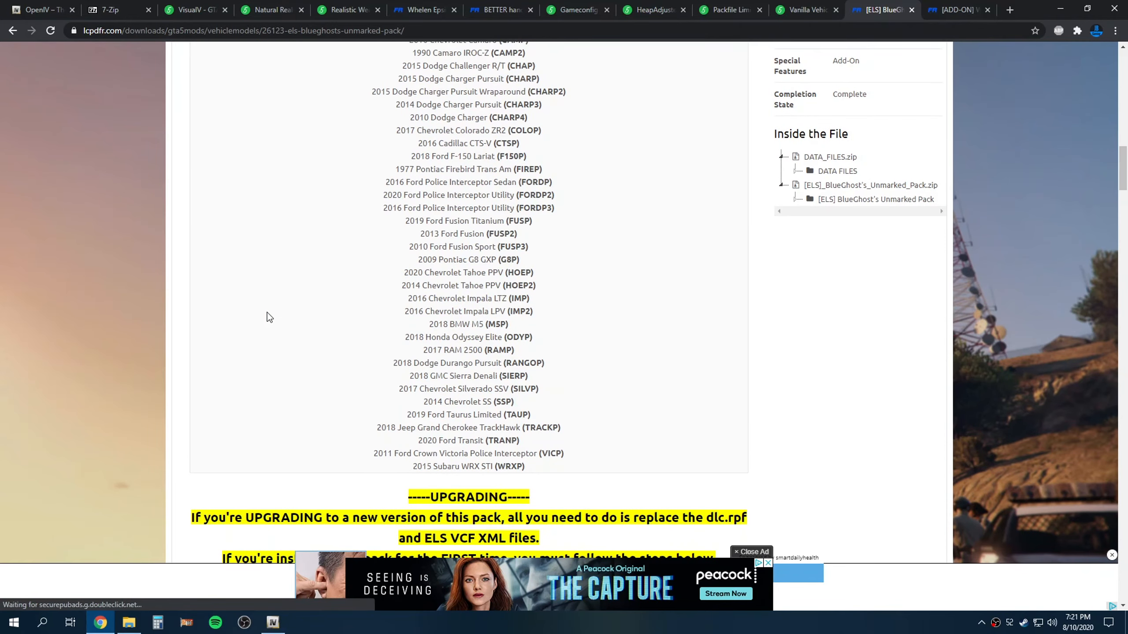
pyautogui.scroll(10, 267, 313)
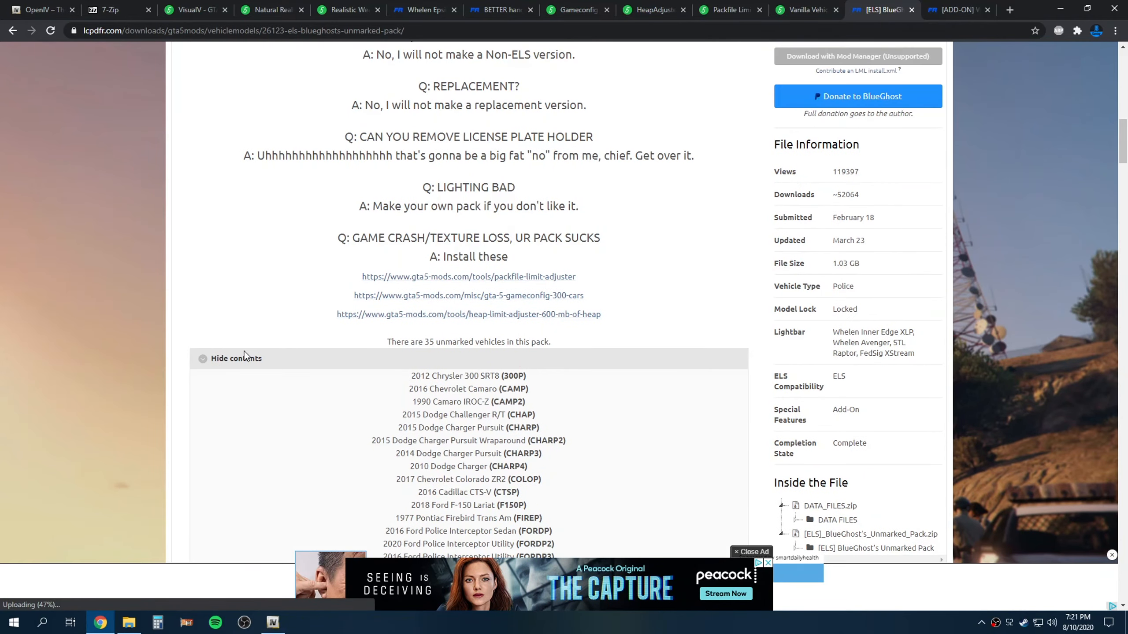
pyautogui.scroll(-10, 351, 379)
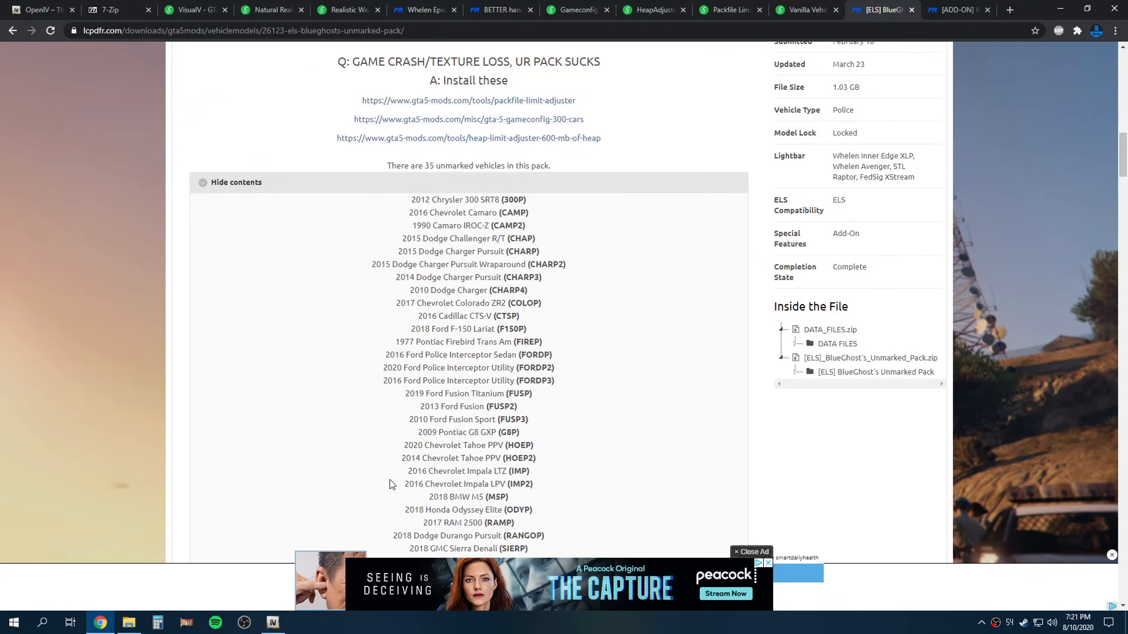
pyautogui.scroll(6, 264, 336)
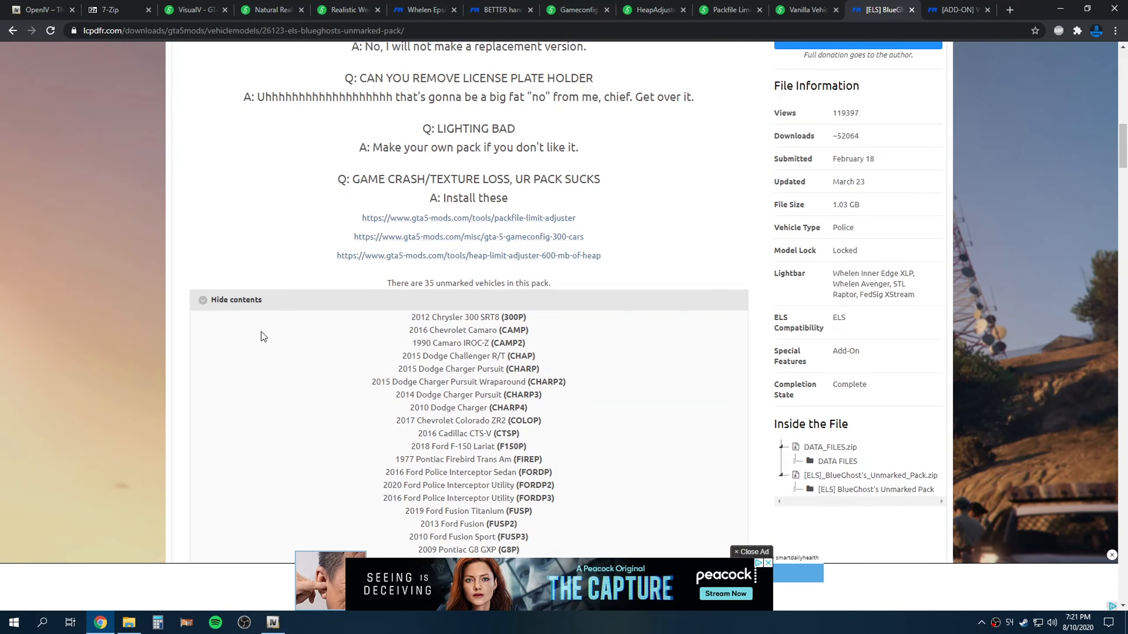
# Collapse the vehicle list, minimize the browser, and open the _ELS__BlueGhost_s_Unmarked_Pack folder
pyautogui.click(236, 303)
pyautogui.scroll(18, 246, 361)
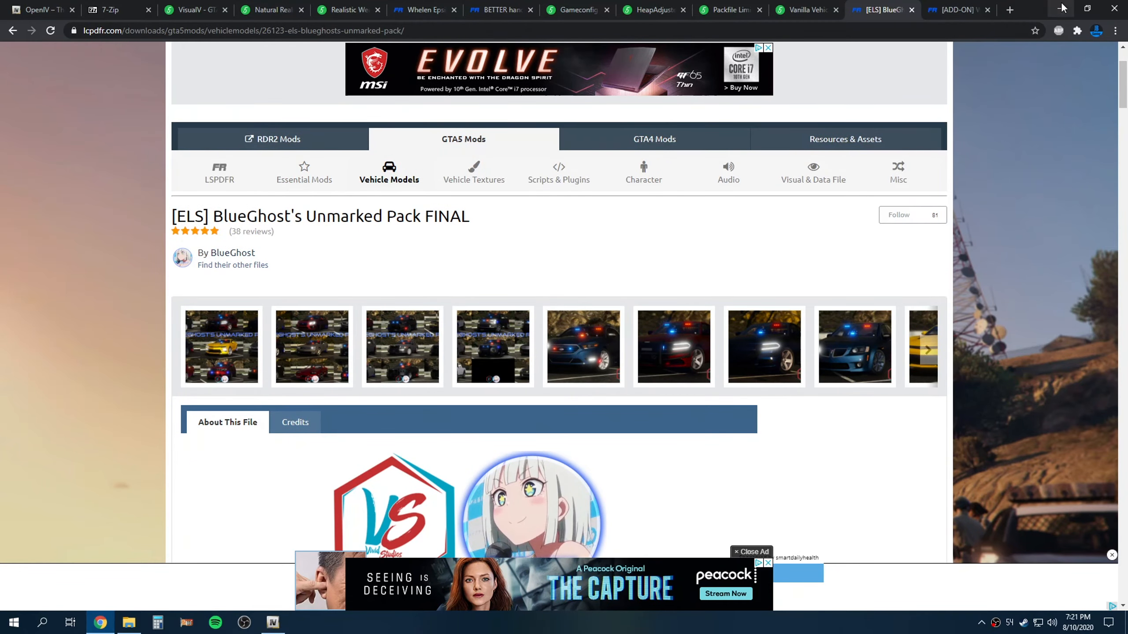
pyautogui.click(1062, 8)
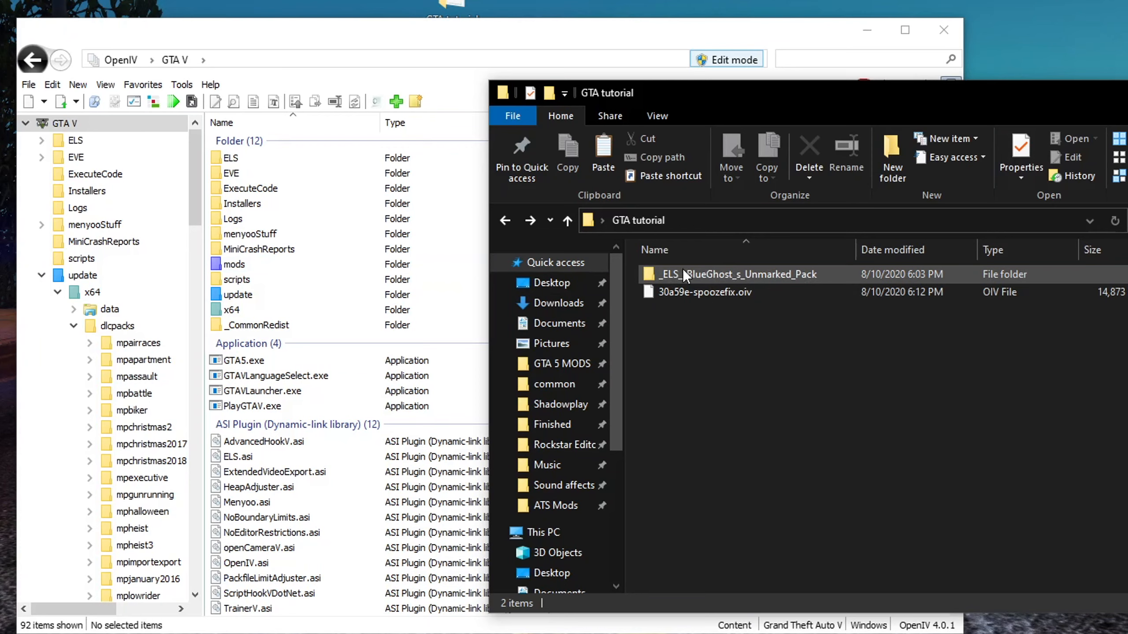
pyautogui.doubleClick(706, 271)
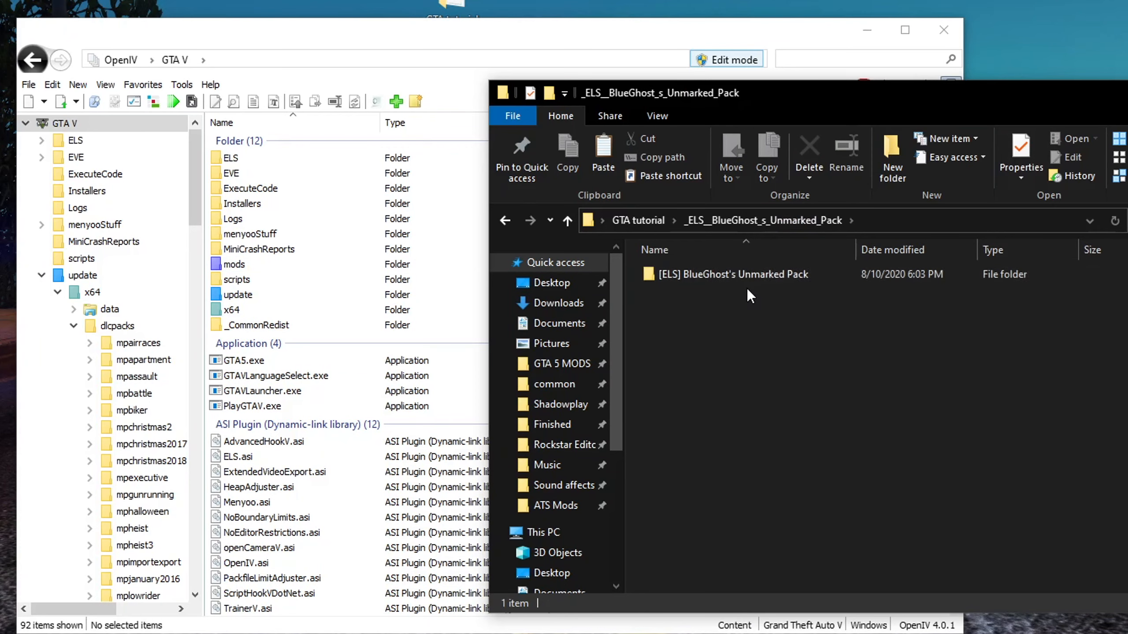
# Open the [ELS] BlueGhost's Unmarked Pack folder and its VCF subfolder to browse the vehicle XML files
pyautogui.doubleClick(711, 278)
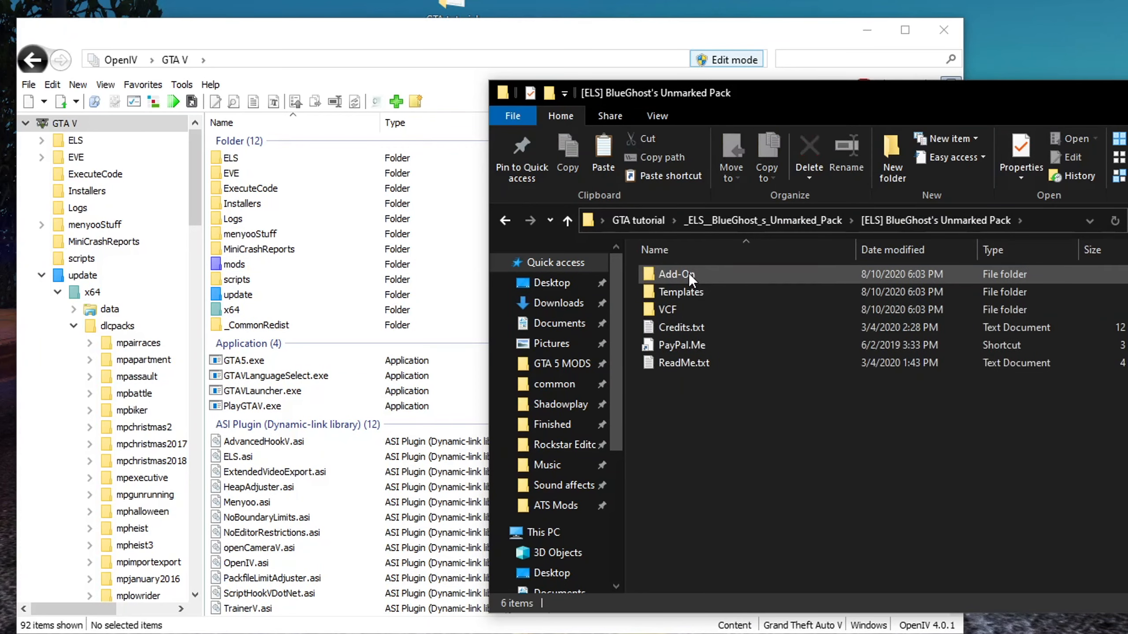
pyautogui.click(689, 273)
pyautogui.click(690, 311)
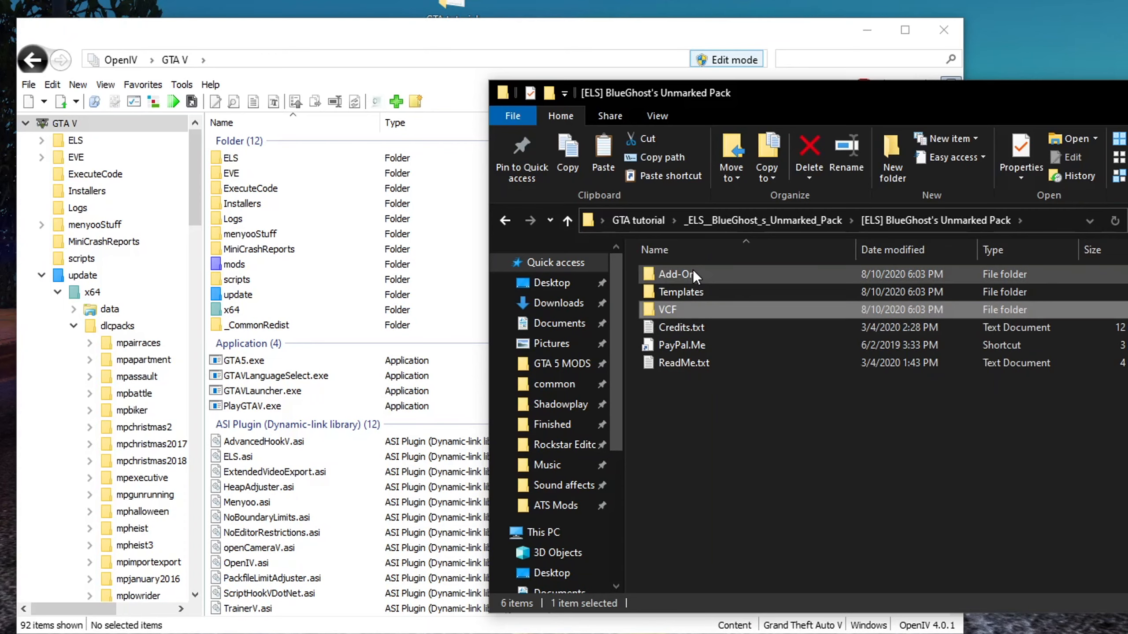
pyautogui.doubleClick(689, 309)
pyautogui.hotkey('alt', 'Left')
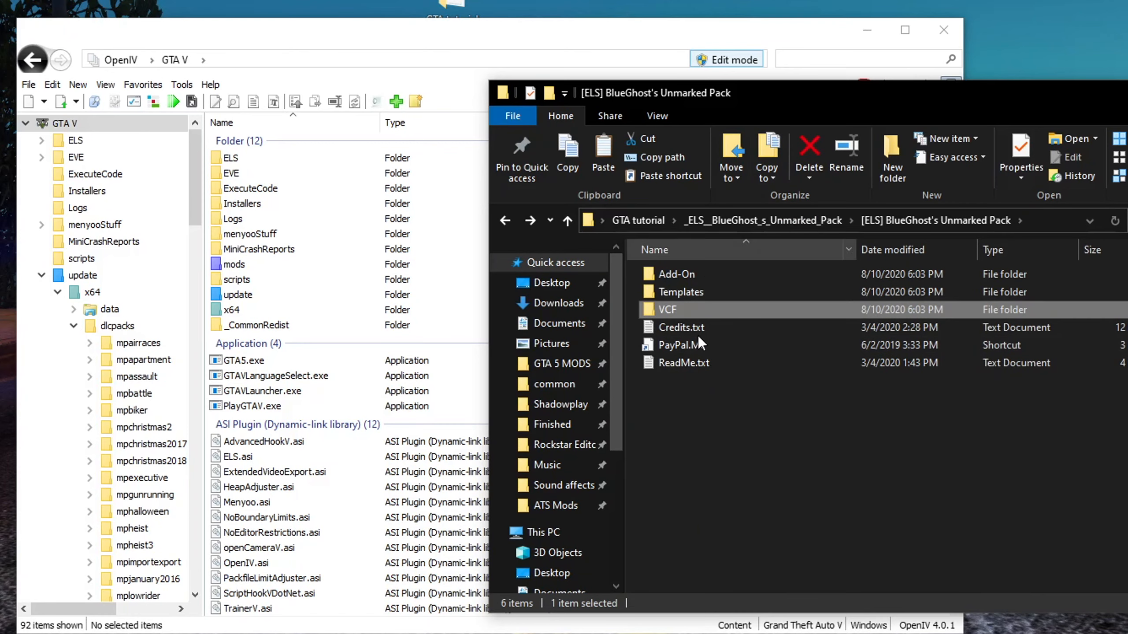
pyautogui.moveTo(710, 272)
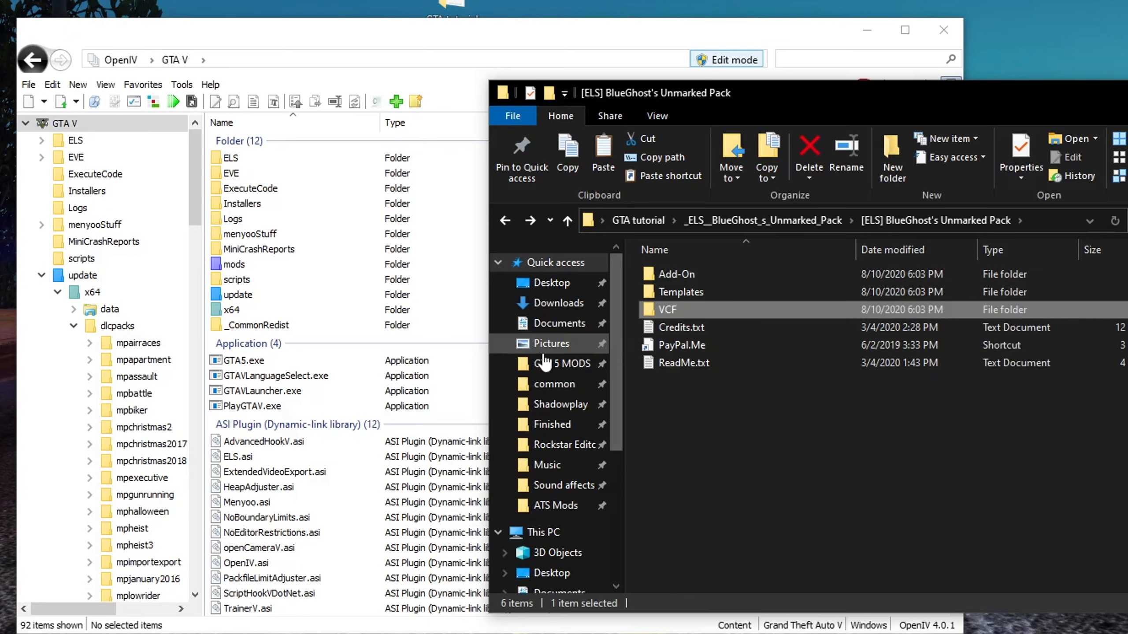
pyautogui.moveTo(711, 307)
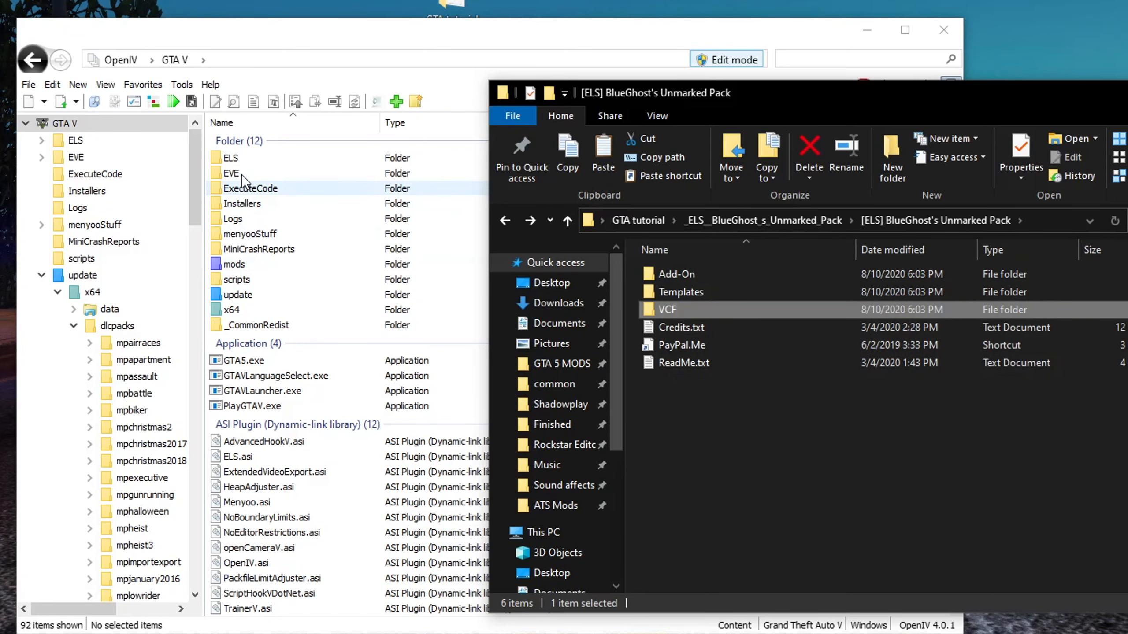
pyautogui.doubleClick(674, 312)
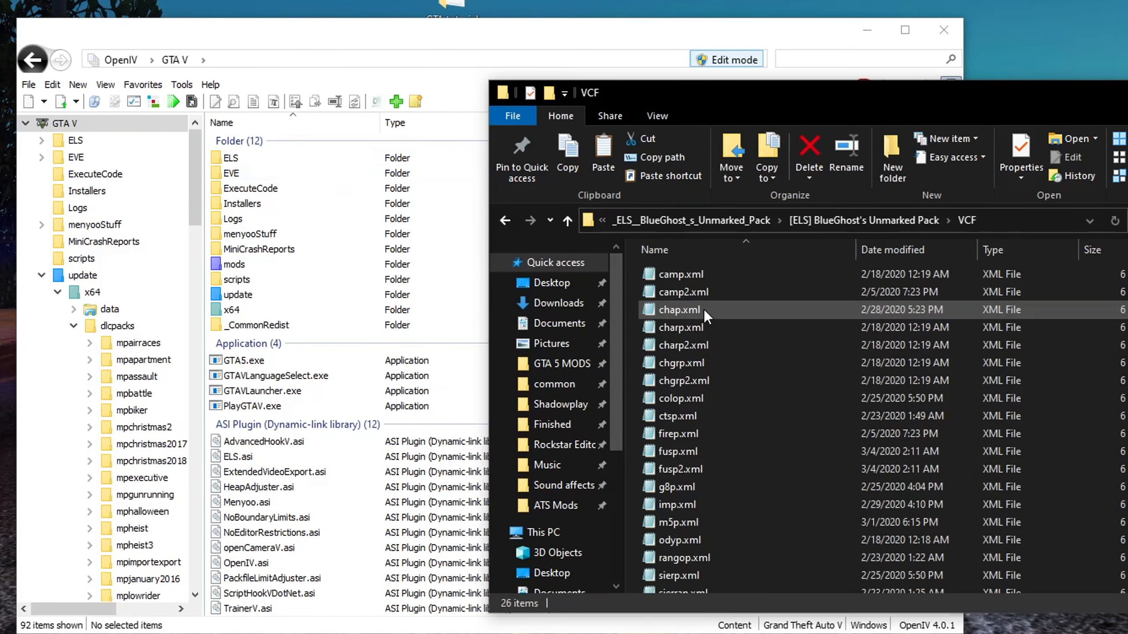
pyautogui.scroll(-3, 708, 408)
pyautogui.scroll(3, 720, 460)
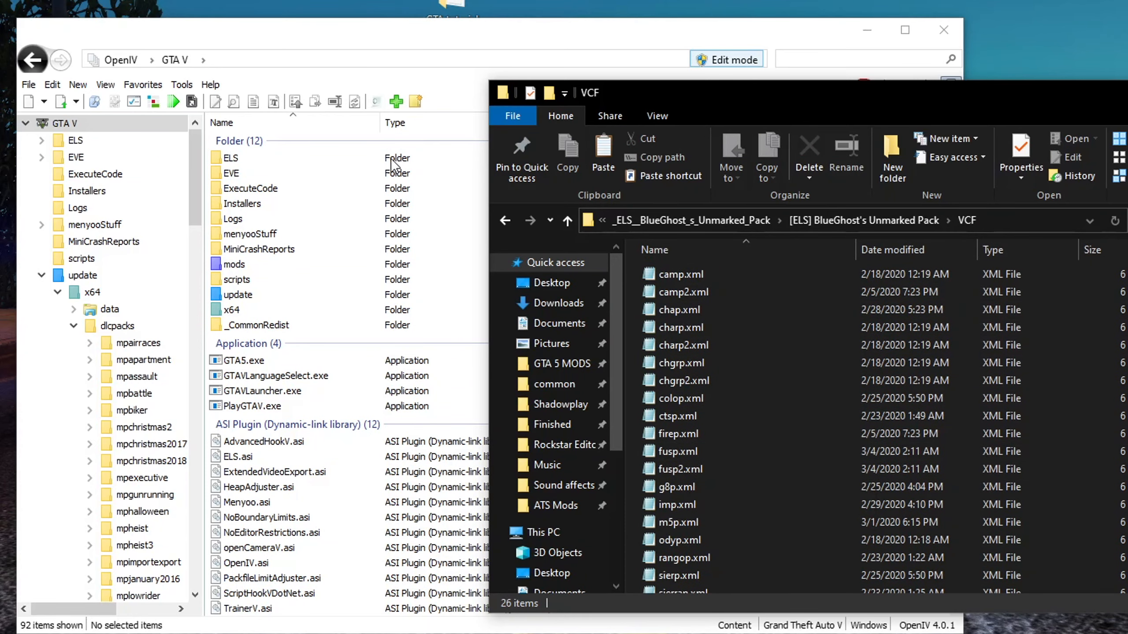
# Examine the ELS-related plugin and config files in the GTA V root folder
pyautogui.click(259, 32)
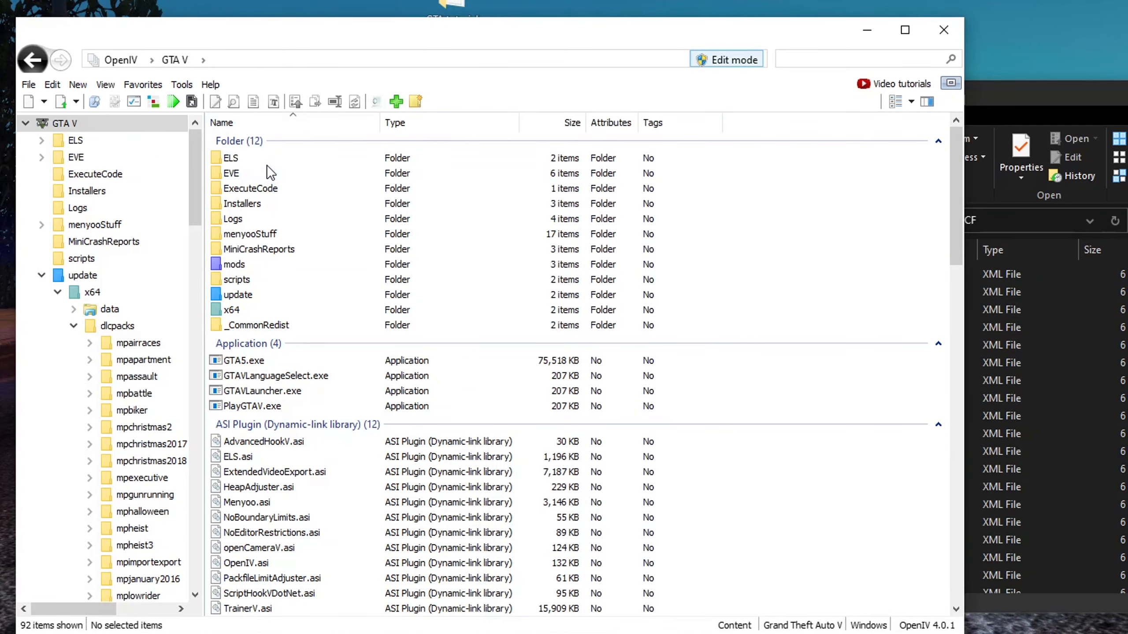
pyautogui.click(251, 157)
pyautogui.scroll(-5, 299, 348)
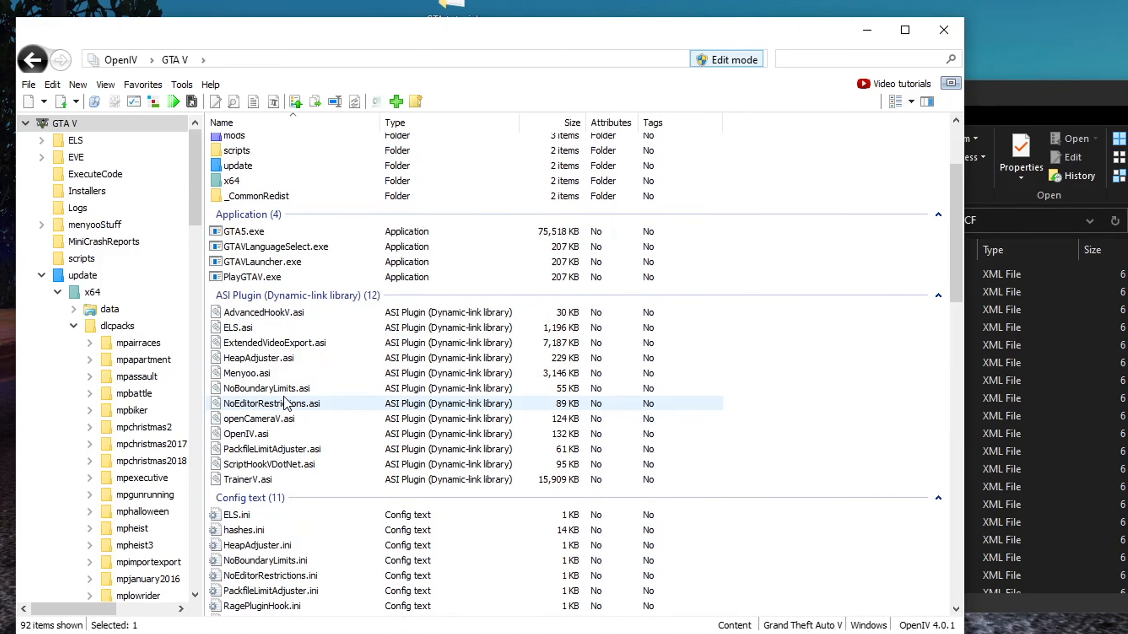
pyautogui.scroll(-1, 284, 398)
pyautogui.scroll(2, 284, 403)
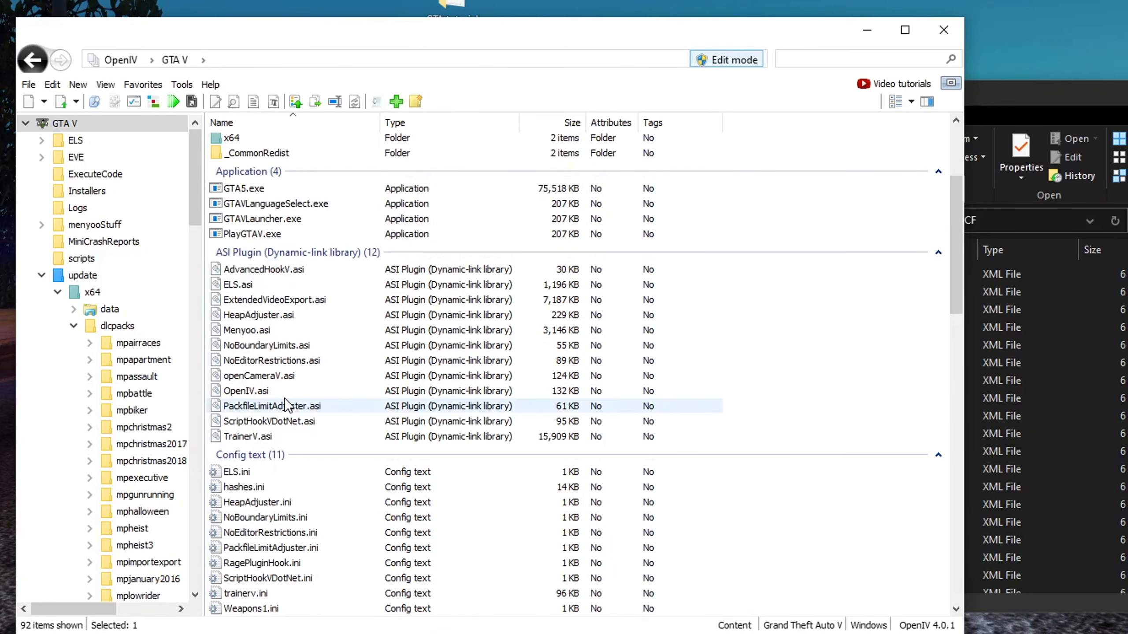
pyautogui.keyDown('ctrl'); pyautogui.click(279, 270); pyautogui.keyUp('ctrl')
pyautogui.scroll(-6, 284, 284)
pyautogui.scroll(5, 290, 291)
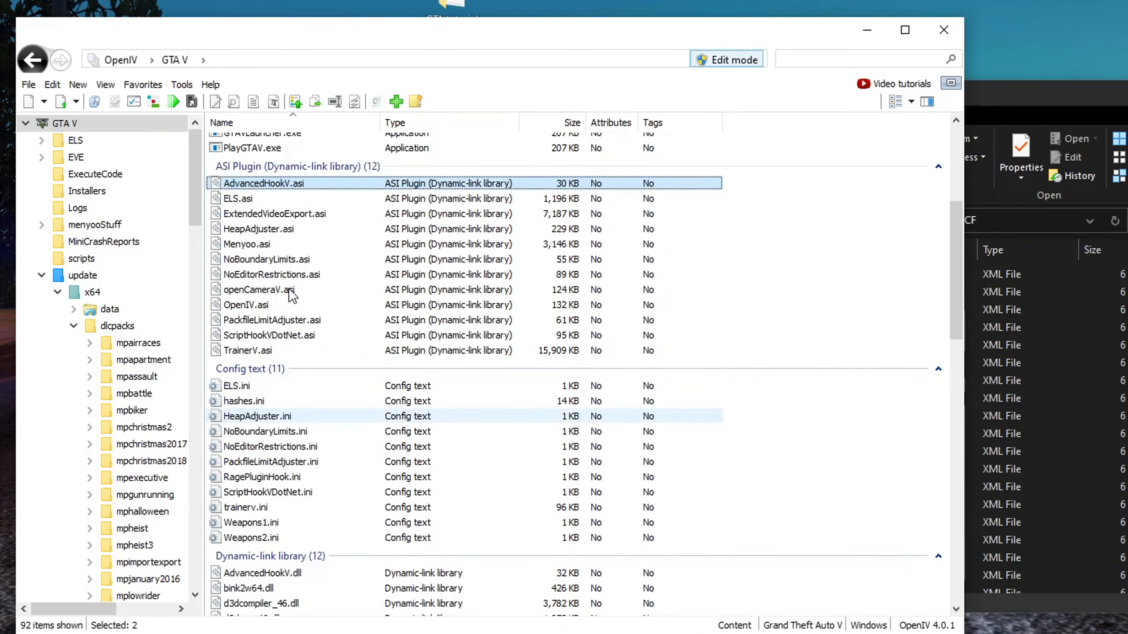
pyautogui.keyDown('ctrl'); pyautogui.click(266, 242); pyautogui.keyUp('ctrl')
pyautogui.scroll(-2, 273, 353)
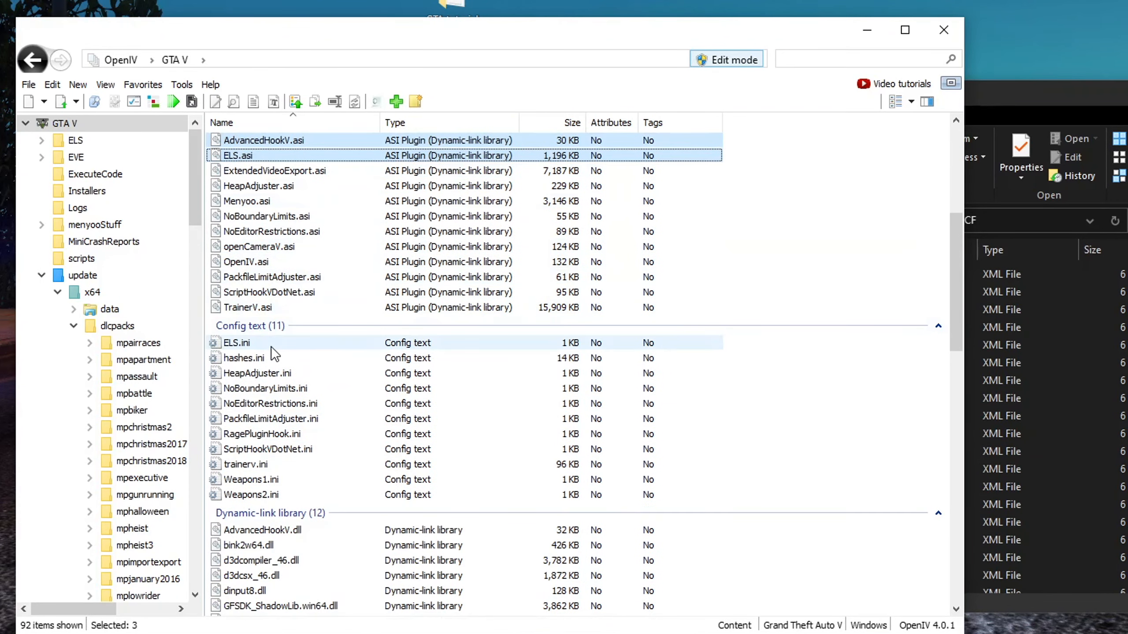
pyautogui.keyDown('ctrl'); pyautogui.click(246, 346); pyautogui.keyUp('ctrl')
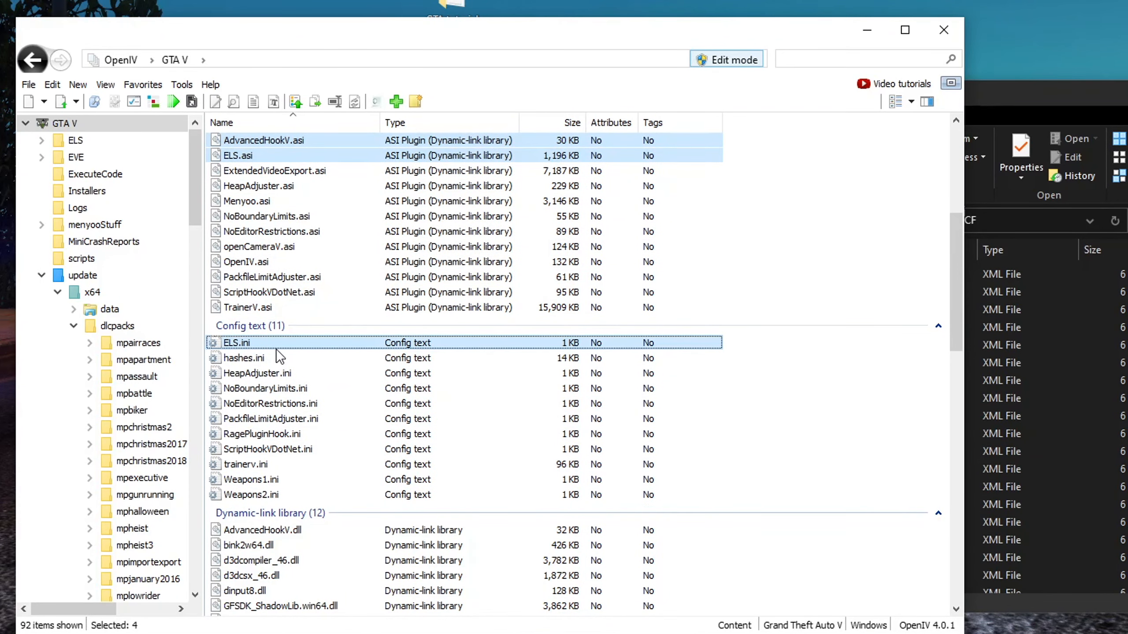
pyautogui.scroll(6, 280, 529)
pyautogui.scroll(-3, 299, 506)
pyautogui.scroll(2, 302, 489)
pyautogui.scroll(-2, 309, 413)
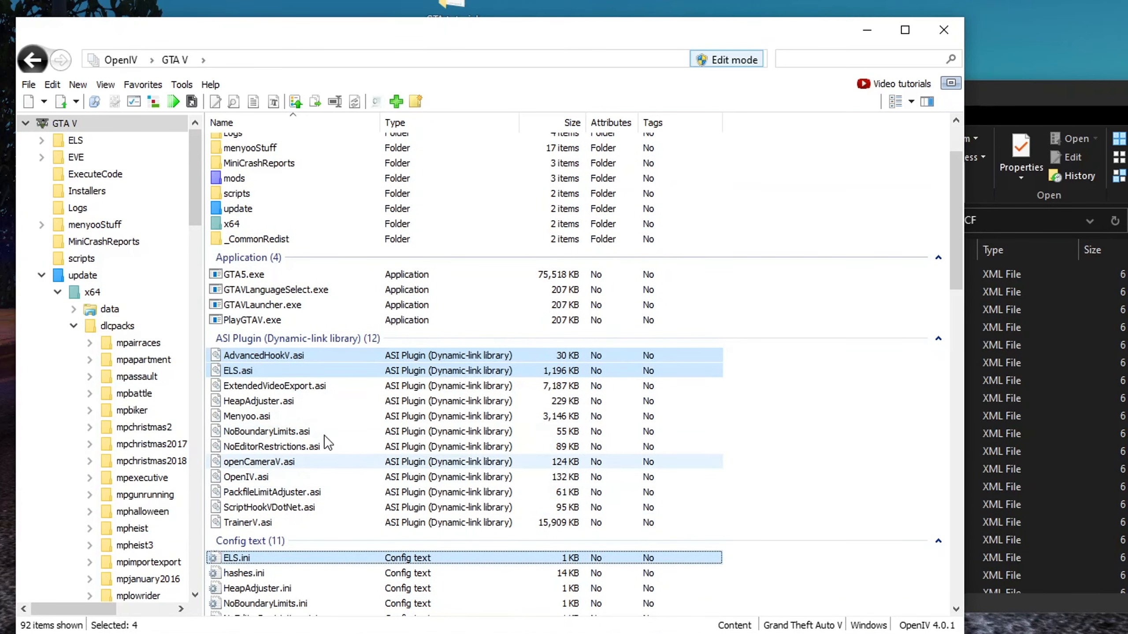
pyautogui.scroll(4, 328, 426)
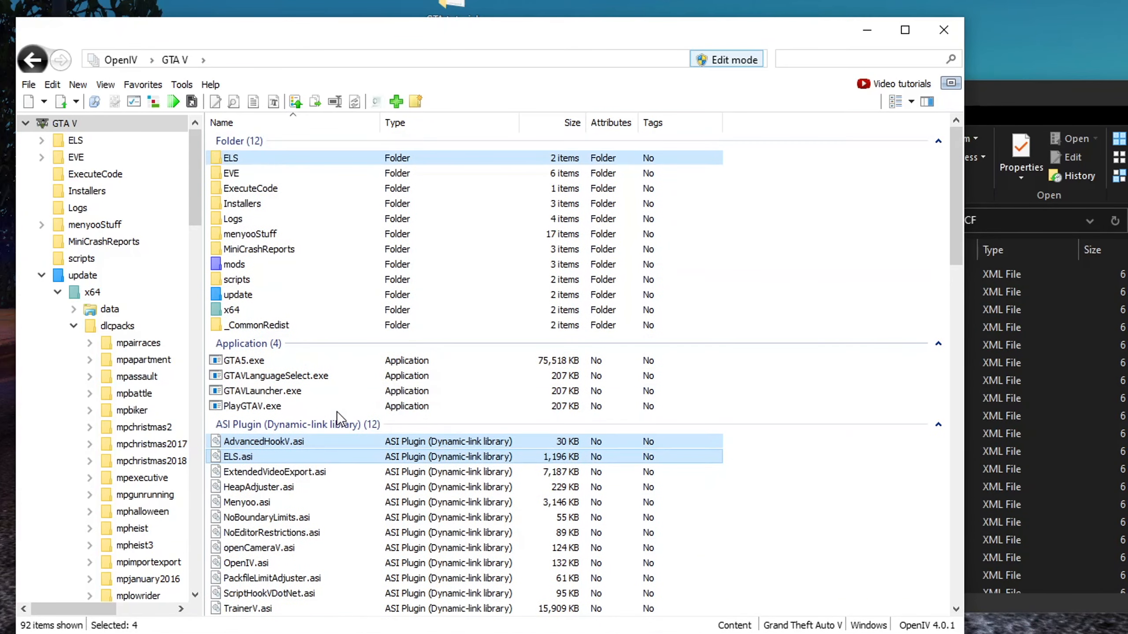
pyautogui.click(804, 462)
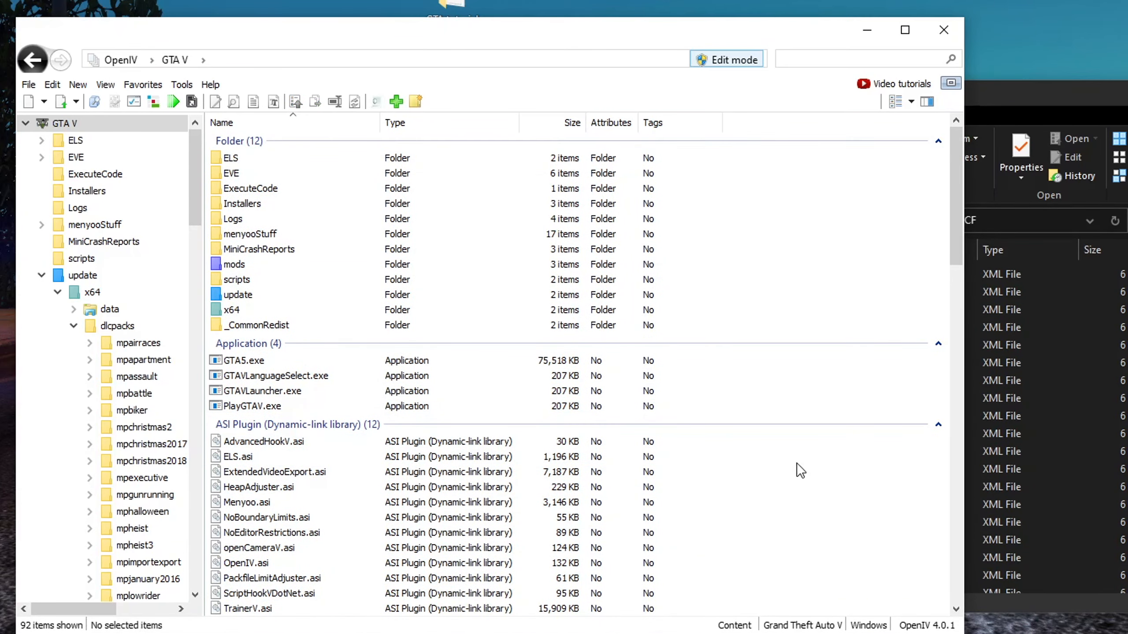
# Open the ELS pack_default folder and scroll through its XML files
pyautogui.doubleClick(250, 157)
pyautogui.click(251, 161)
pyautogui.doubleClick(252, 160)
pyautogui.scroll(-20, 640, 364)
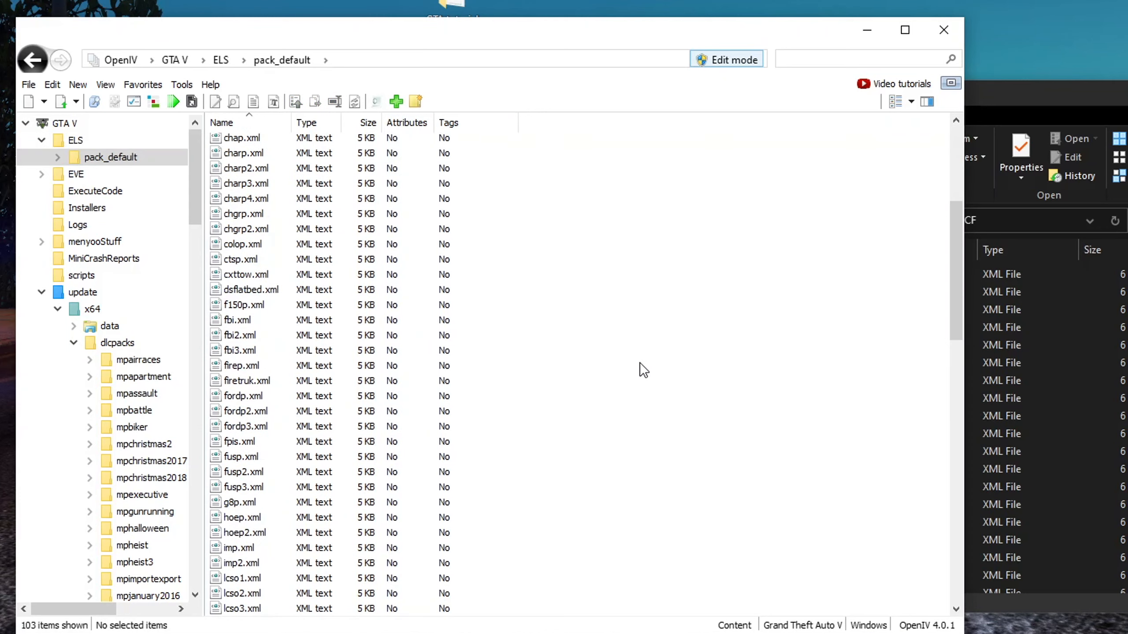
pyautogui.scroll(20, 640, 364)
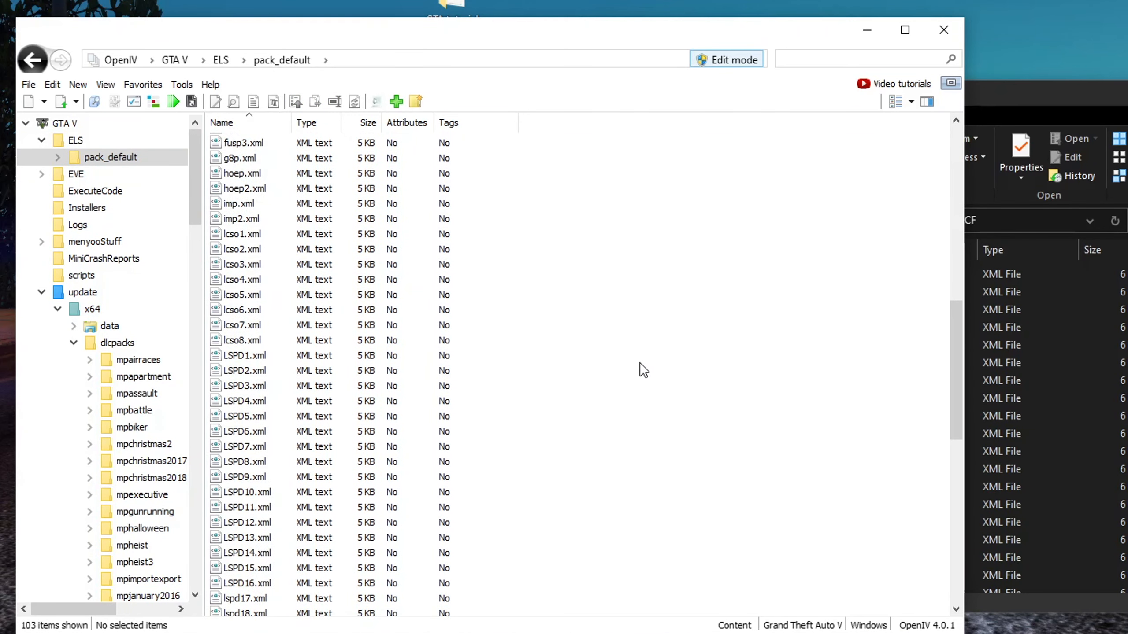
pyautogui.scroll(-3, 639, 363)
pyautogui.scroll(-20, 639, 363)
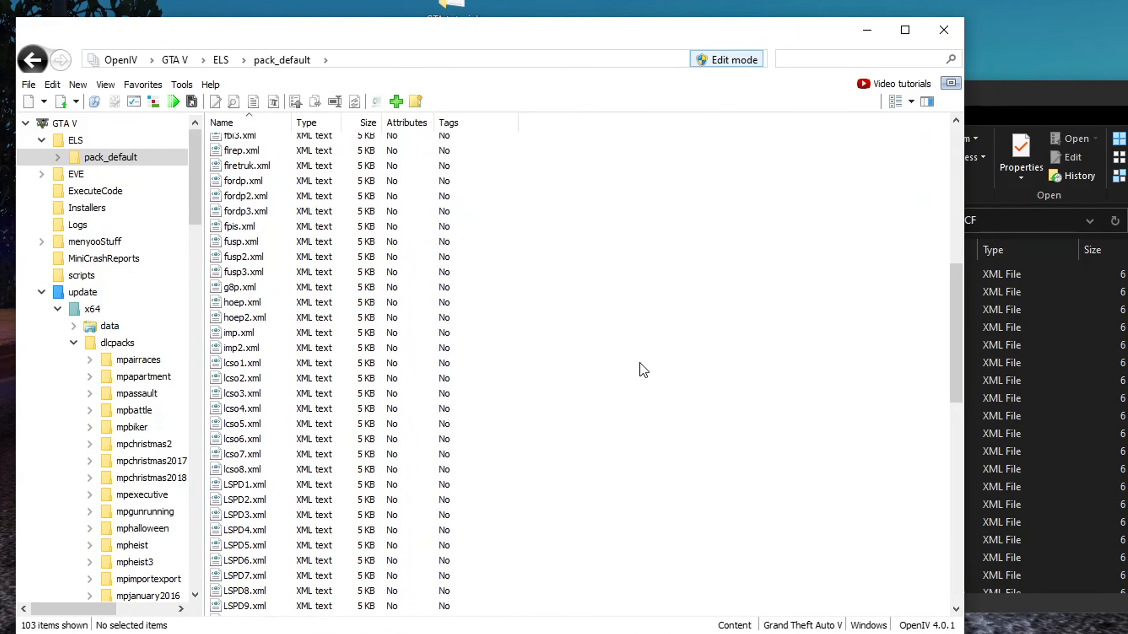
pyautogui.scroll(6, 639, 363)
pyautogui.scroll(15, 640, 363)
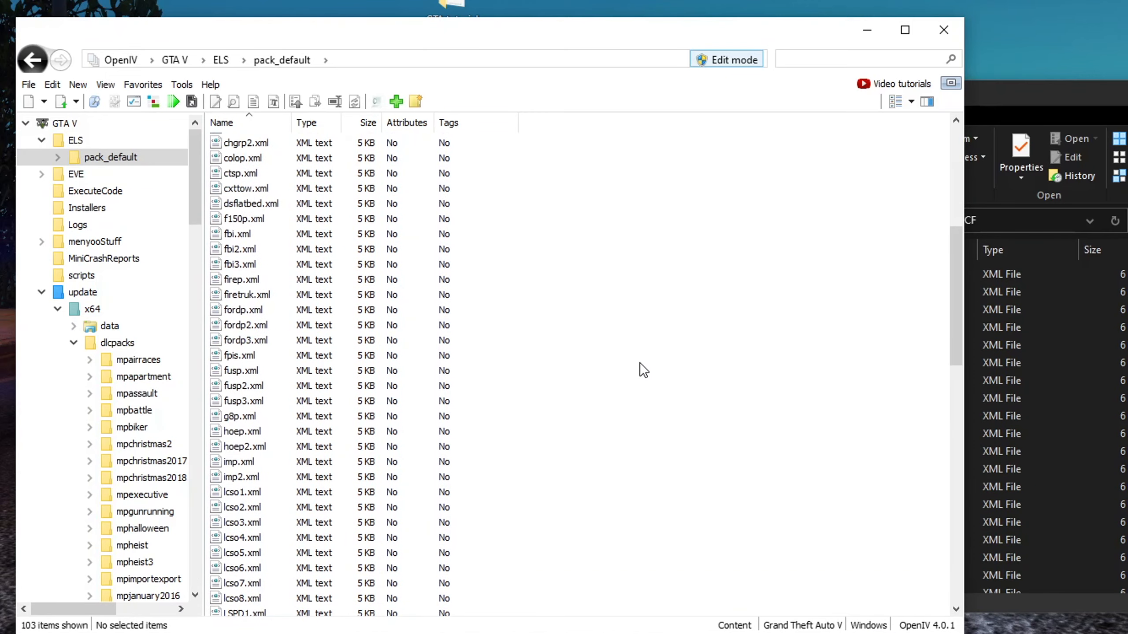
# Select all XML files in the VCF folder and drag them into the ELS pack_default folder
pyautogui.click(1051, 92)
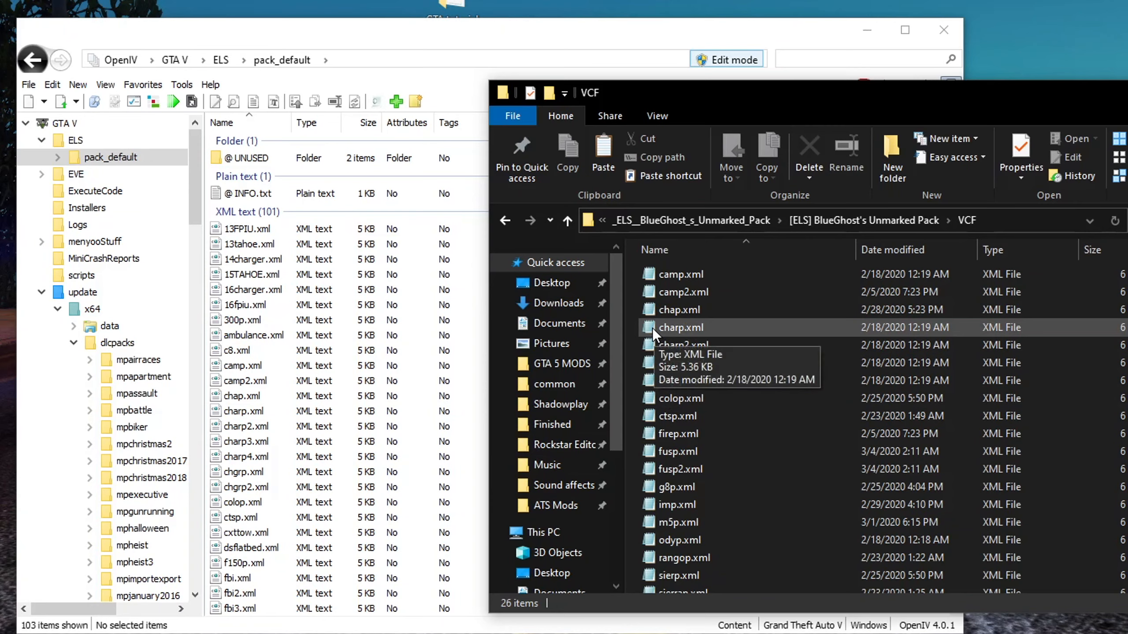
pyautogui.click(692, 279)
pyautogui.hotkey('ctrl', 'a')
pyautogui.scroll(-3, 693, 401)
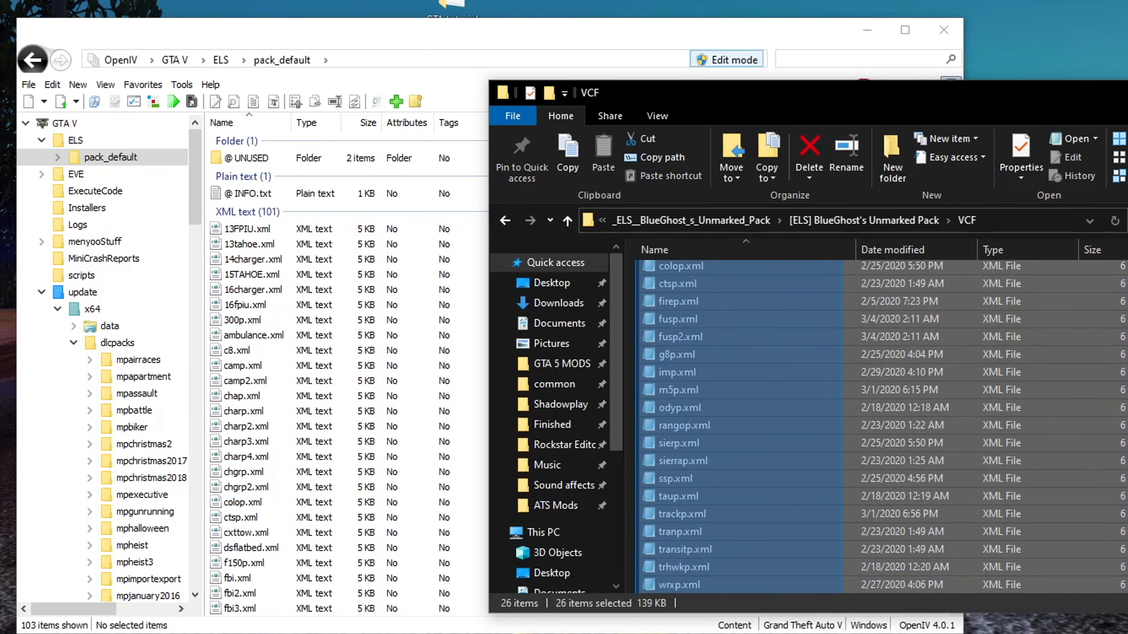
pyautogui.moveTo(751, 479); pyautogui.dragTo(280, 488)
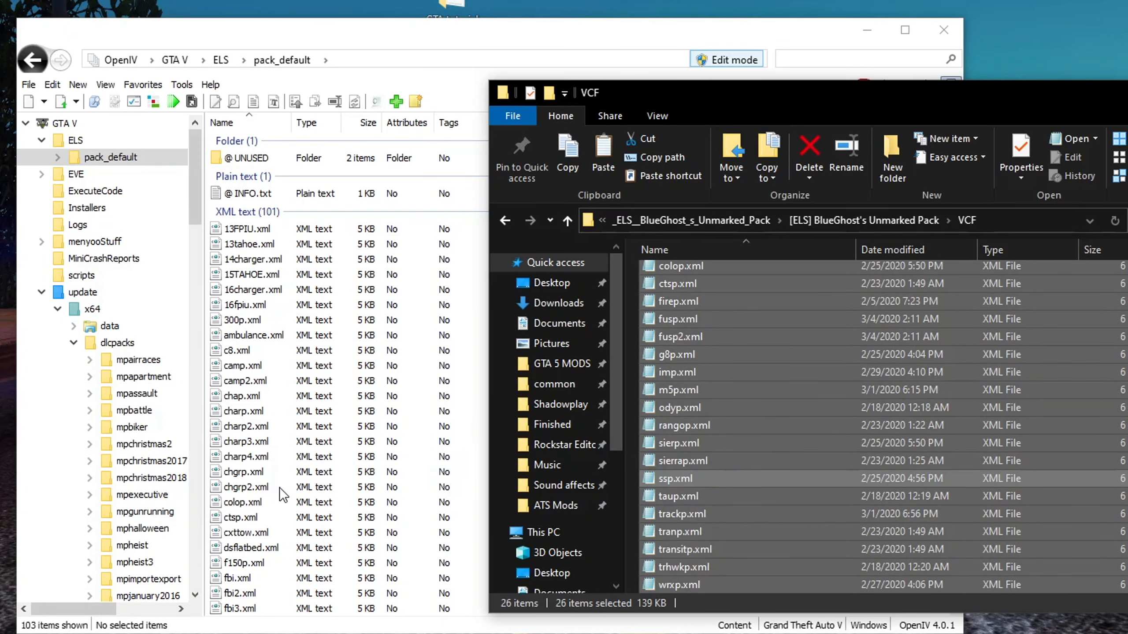
pyautogui.click(249, 34)
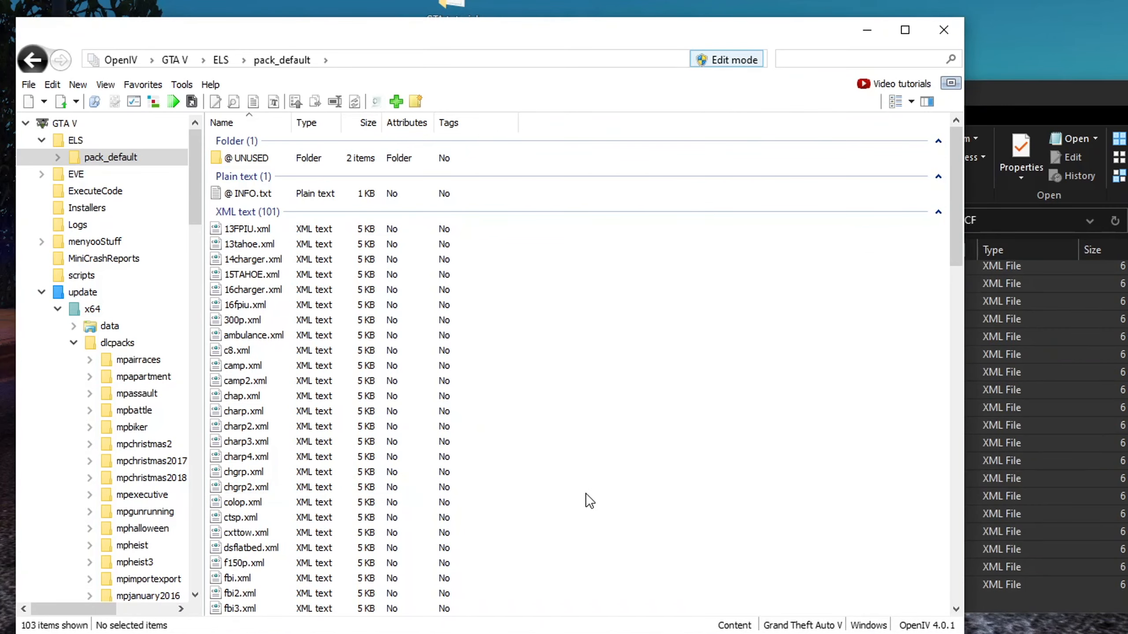
pyautogui.scroll(-6, 643, 490)
pyautogui.scroll(6, 643, 491)
pyautogui.click(1092, 491)
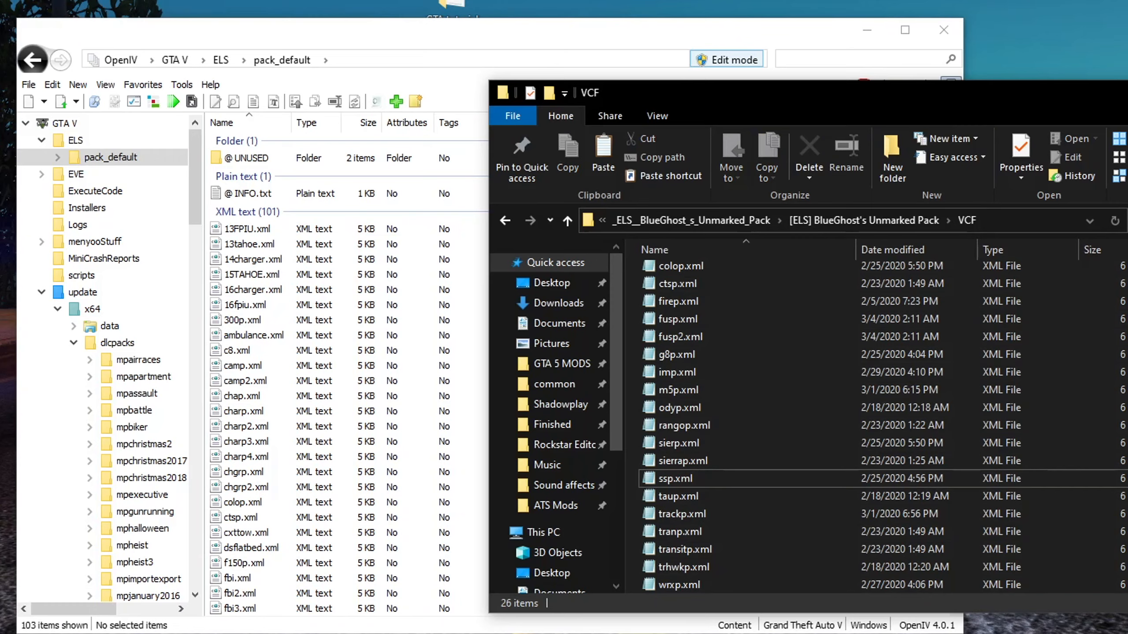
# Compare the pack_default XML list with the files in the pack's VCF folder
pyautogui.hotkey('alt', 'Left')
pyautogui.click(261, 46)
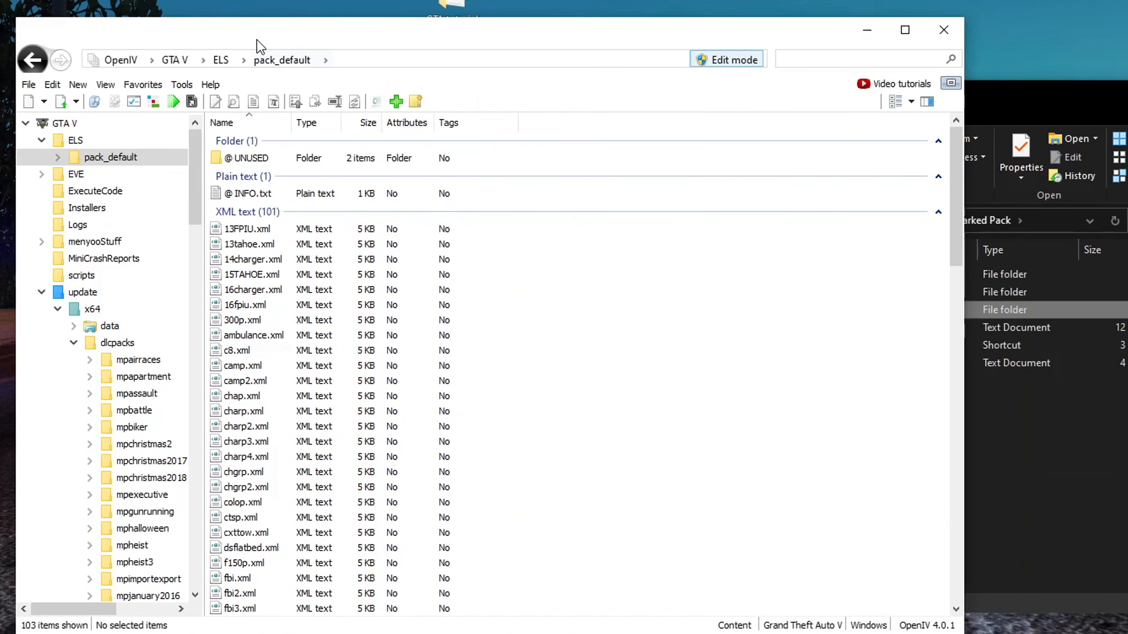
pyautogui.scroll(-5, 275, 302)
pyautogui.scroll(-5, 311, 444)
pyautogui.scroll(-7, 298, 504)
pyautogui.scroll(14, 287, 529)
pyautogui.click(1058, 501)
pyautogui.doubleClick(688, 302)
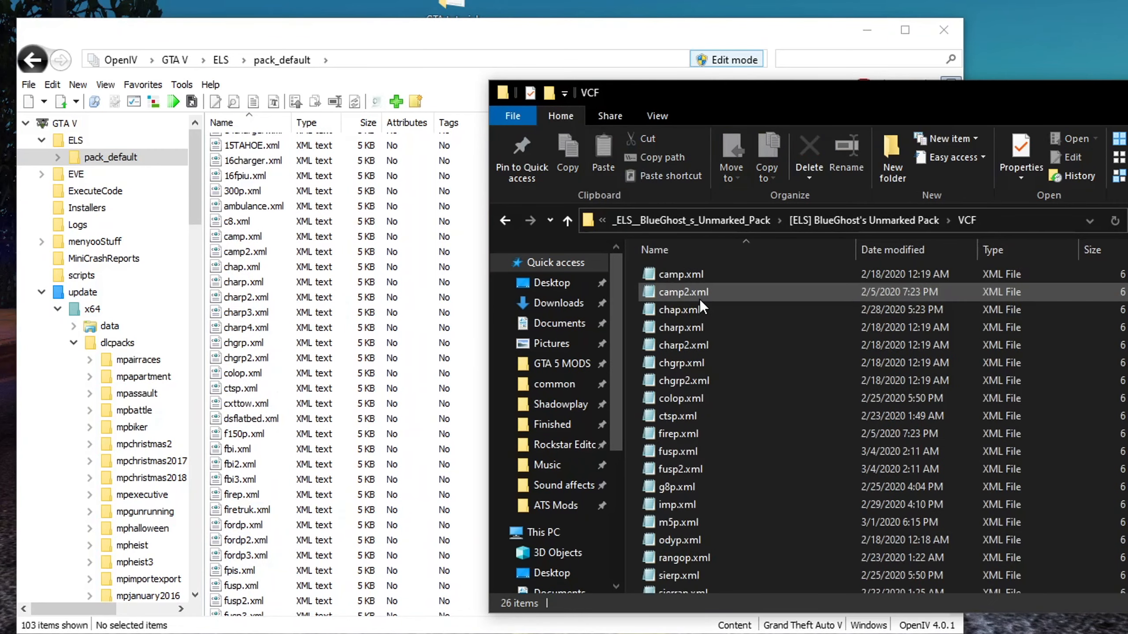
pyautogui.click(670, 294)
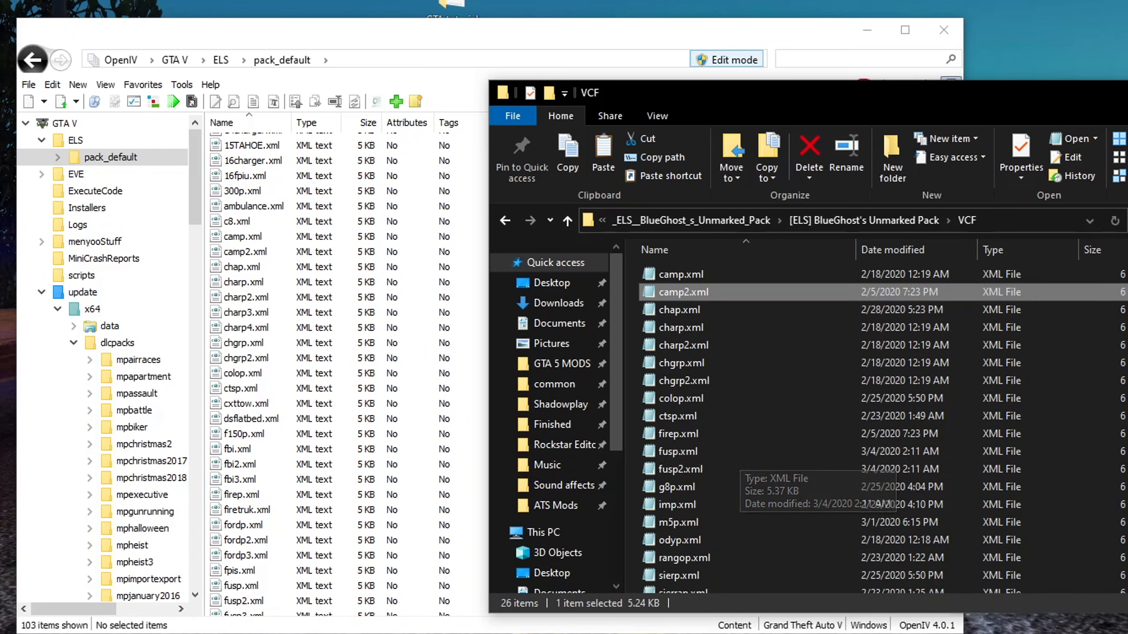
pyautogui.click(1126, 320)
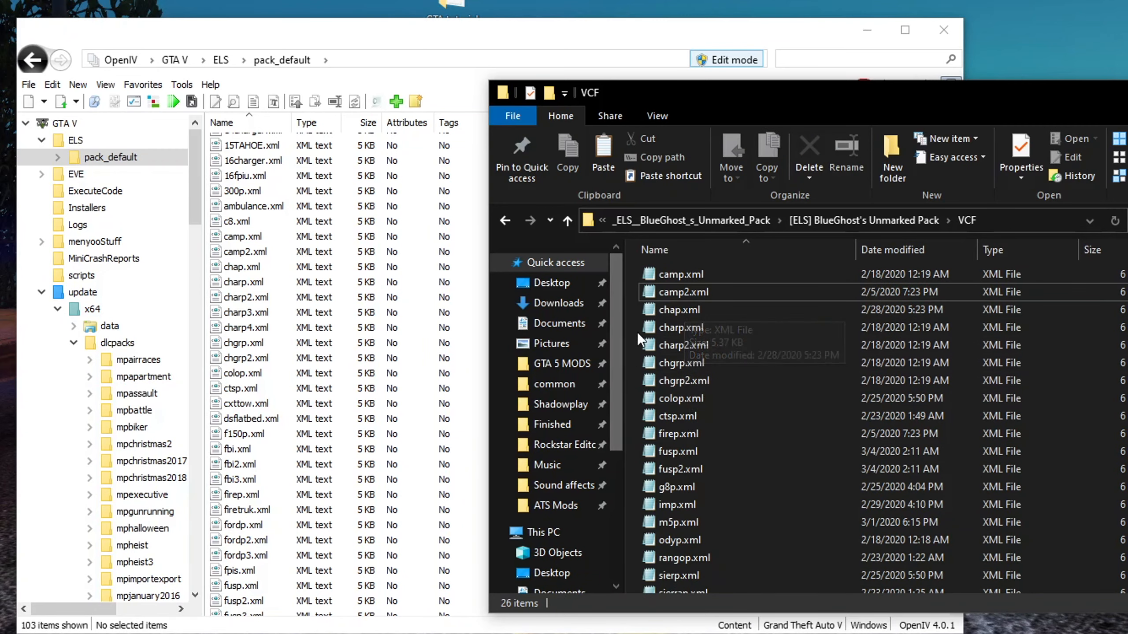
pyautogui.hotkey('alt', 'Left')
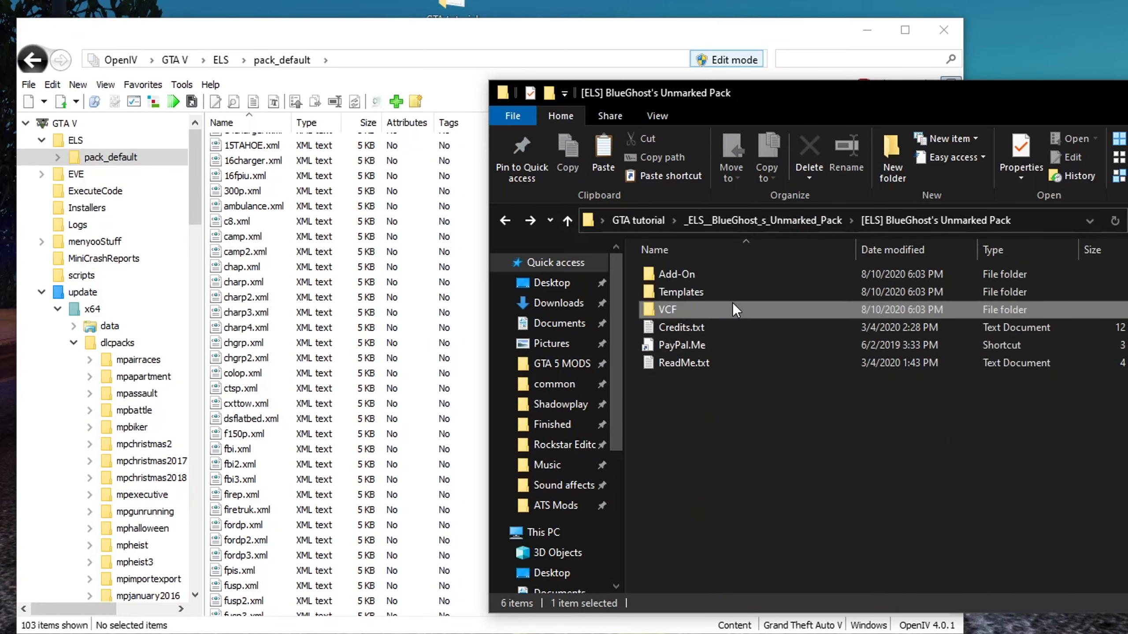
# Return to the GTA V root and browse the pack's Add-On folder into blueghostpack and back
pyautogui.click(179, 62)
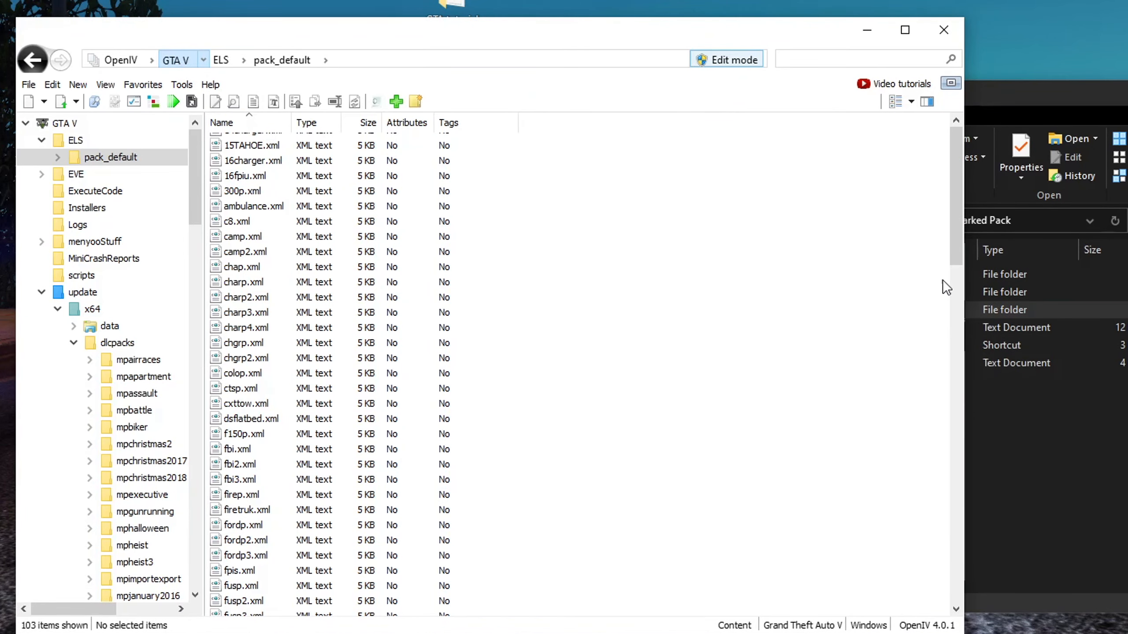
pyautogui.click(981, 269)
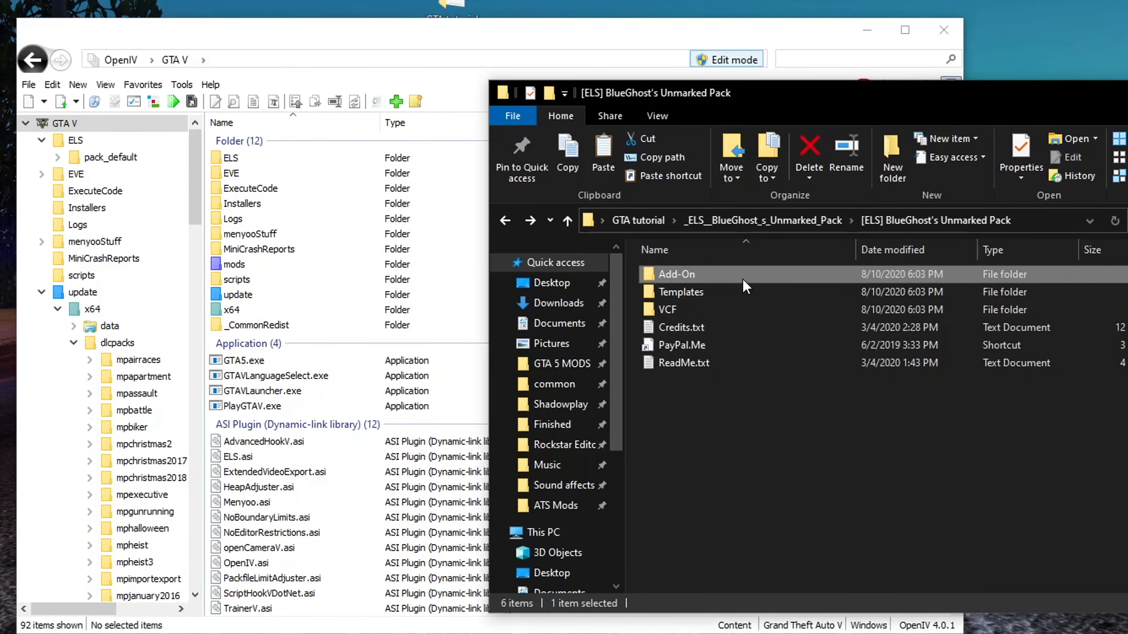
pyautogui.doubleClick(719, 275)
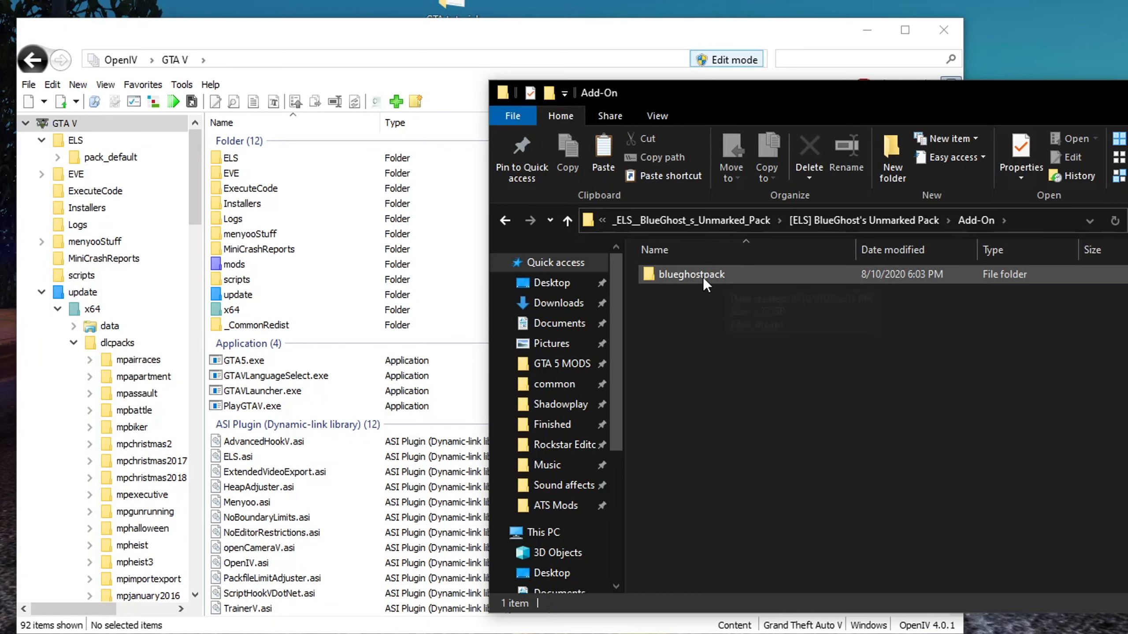
pyautogui.click(704, 277)
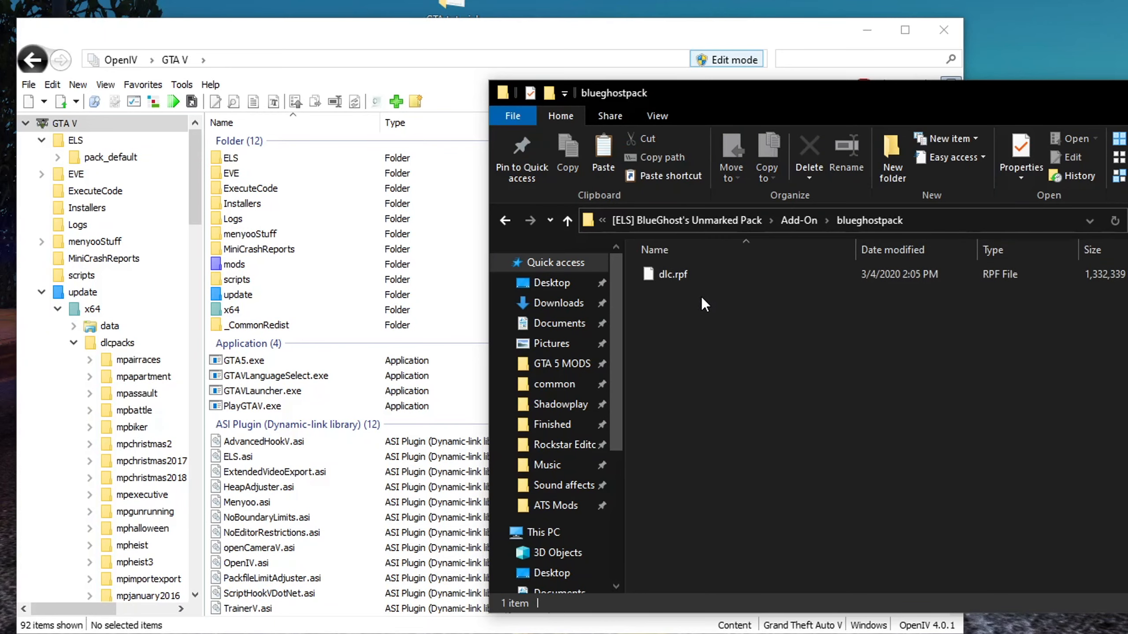
pyautogui.press('BackSpace')
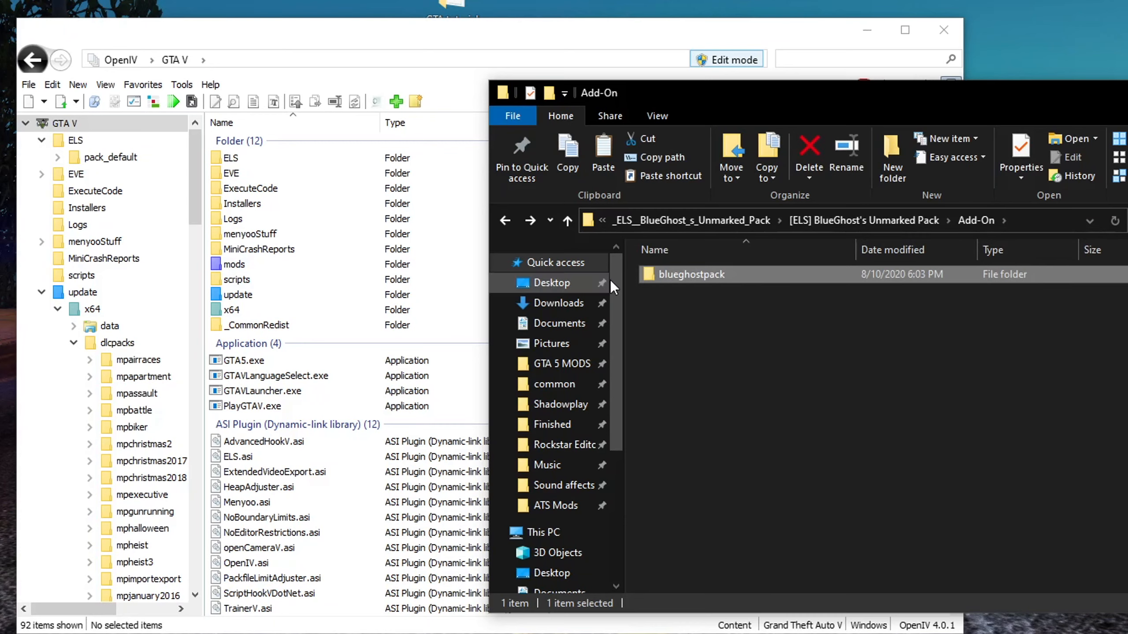
# Copy the blueghostpack folder from the pack's Add-On folder into mods\update\x64\dlcpacks
pyautogui.doubleClick(230, 265)
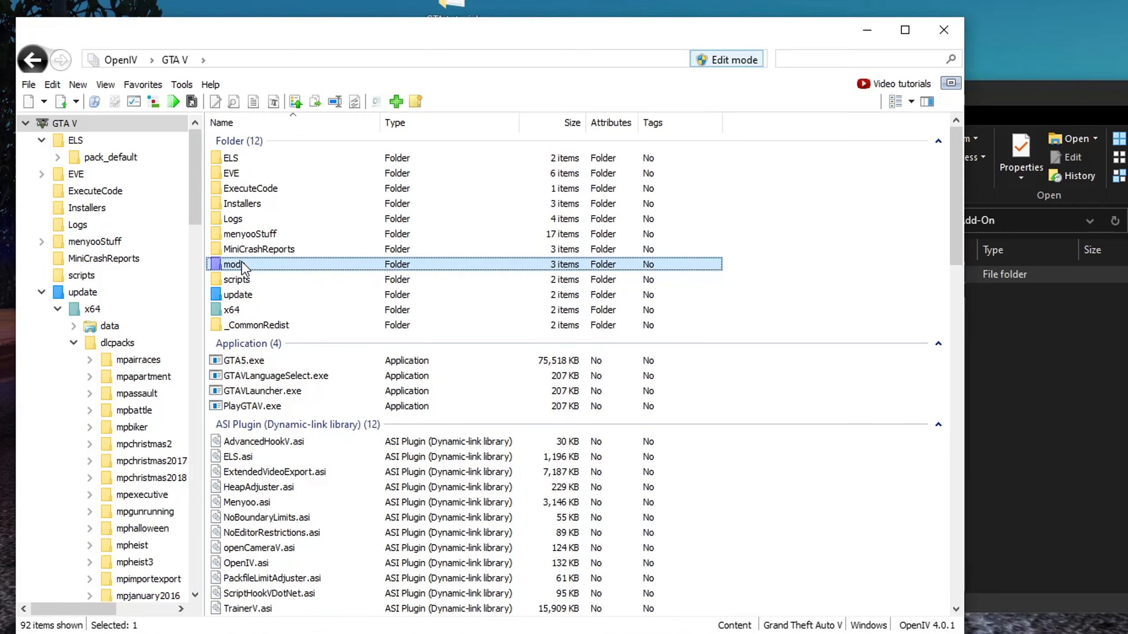
pyautogui.click(249, 160)
pyautogui.doubleClick(240, 159)
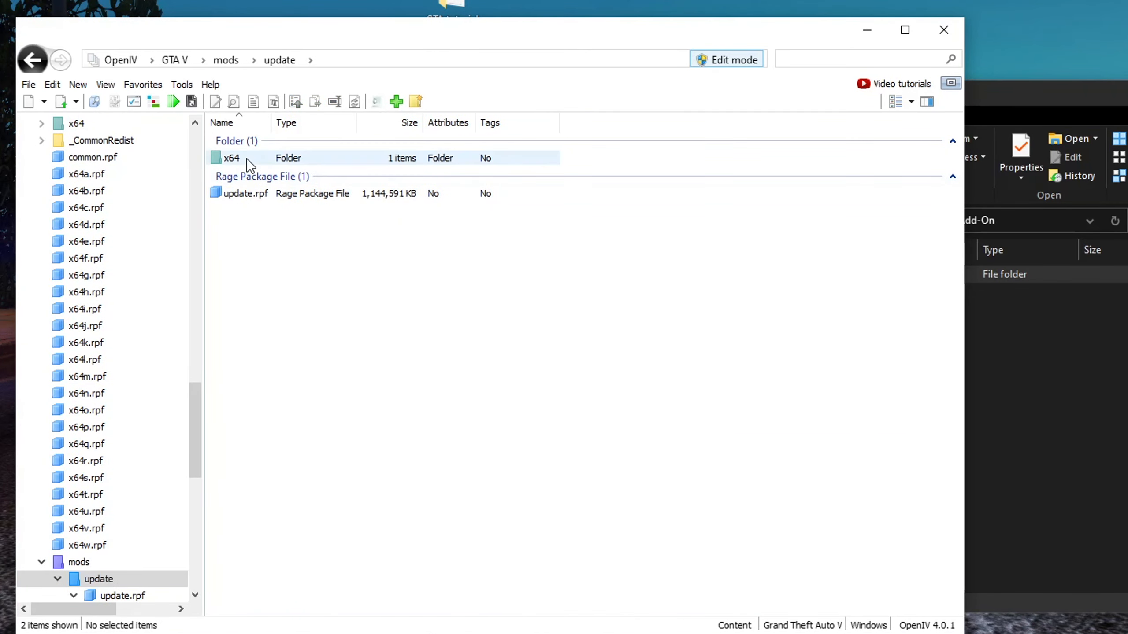
pyautogui.doubleClick(237, 160)
pyautogui.doubleClick(235, 160)
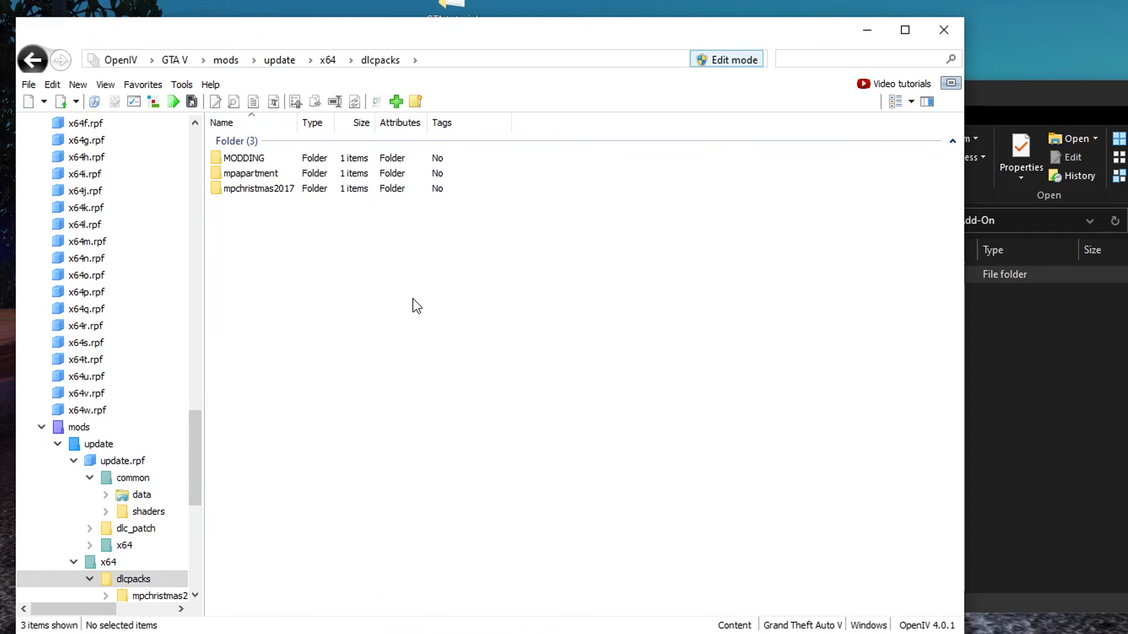
pyautogui.click(1030, 338)
pyautogui.click(708, 280)
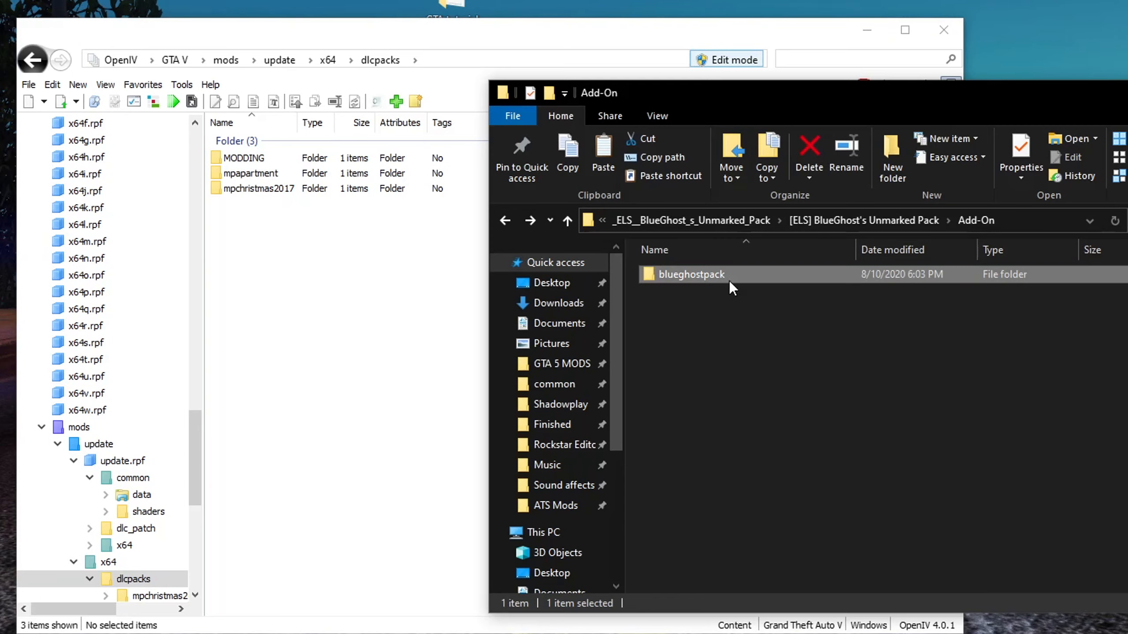
pyautogui.moveTo(718, 277); pyautogui.dragTo(303, 313)
pyautogui.click(315, 351)
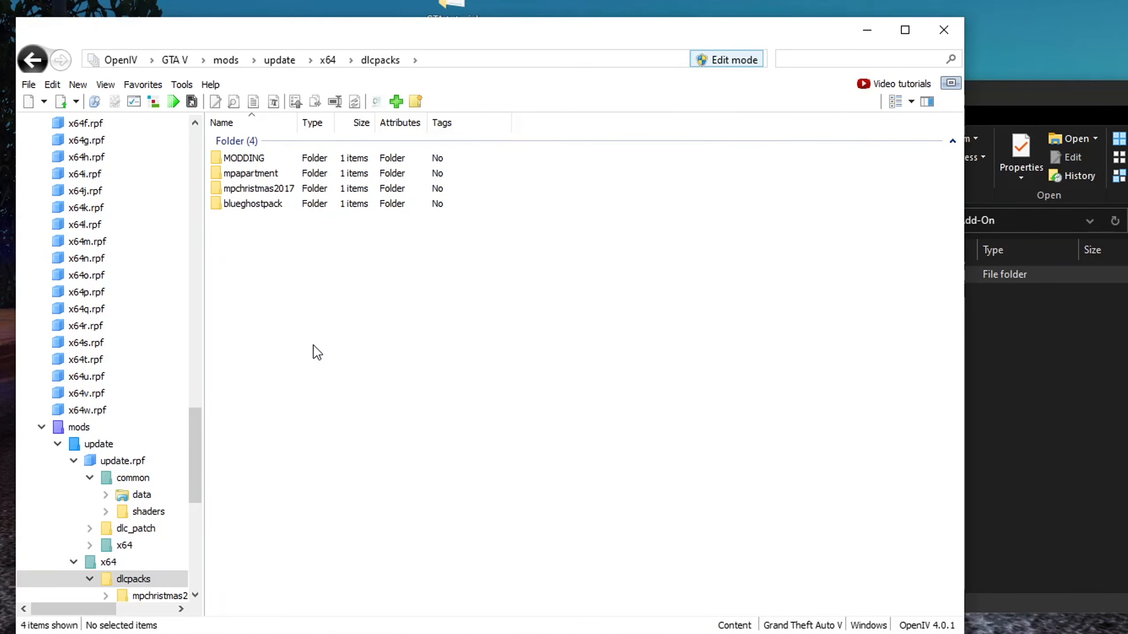
# Check the properties of the pack's blueghostpack folder, then close the dialog
pyautogui.click(1021, 338)
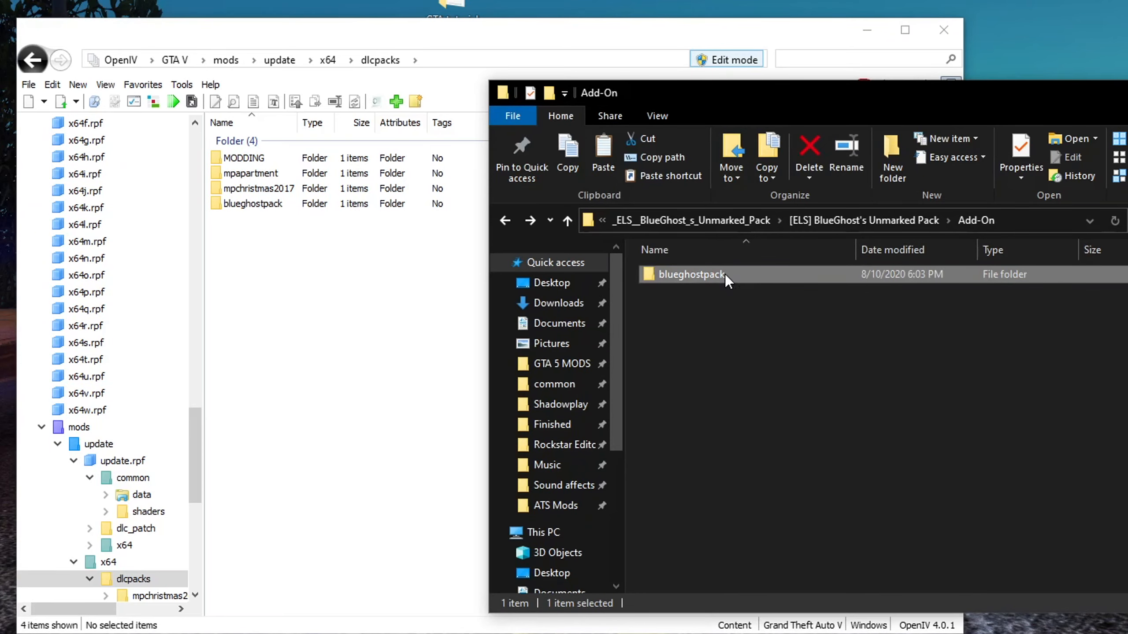
pyautogui.rightClick(724, 277)
pyautogui.click(590, 633)
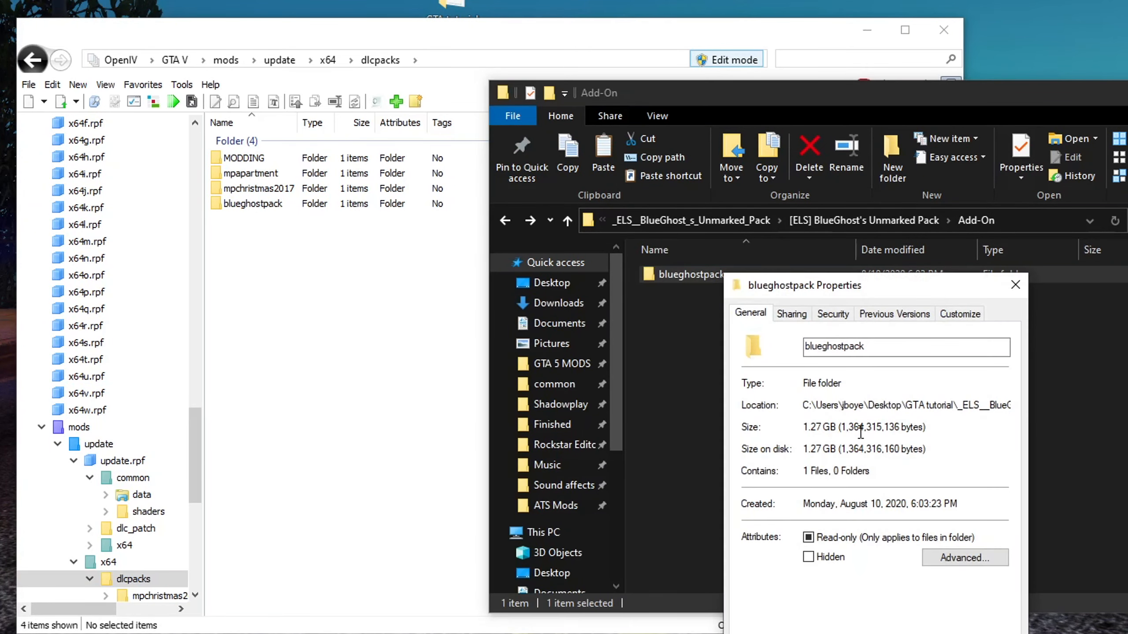
pyautogui.moveTo(805, 426); pyautogui.dragTo(833, 426)
pyautogui.click(833, 426)
pyautogui.press('Escape')
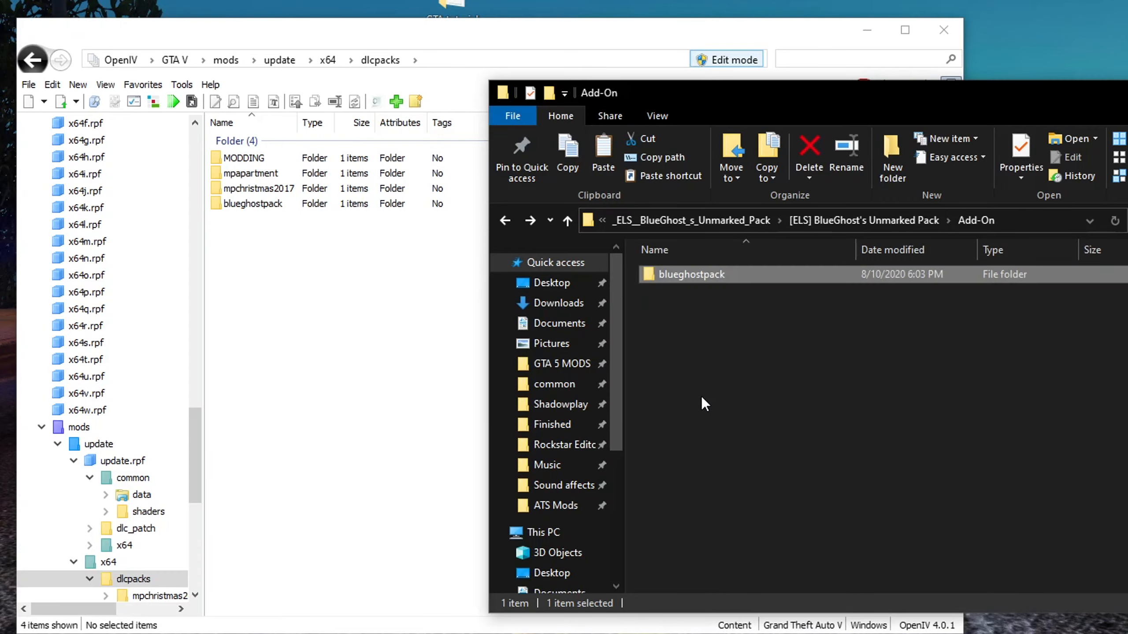
# Browse into blueghostpack's dlc.rpf, x64 and vehicles.rpf and scroll through the vehicle files
pyautogui.click(247, 216)
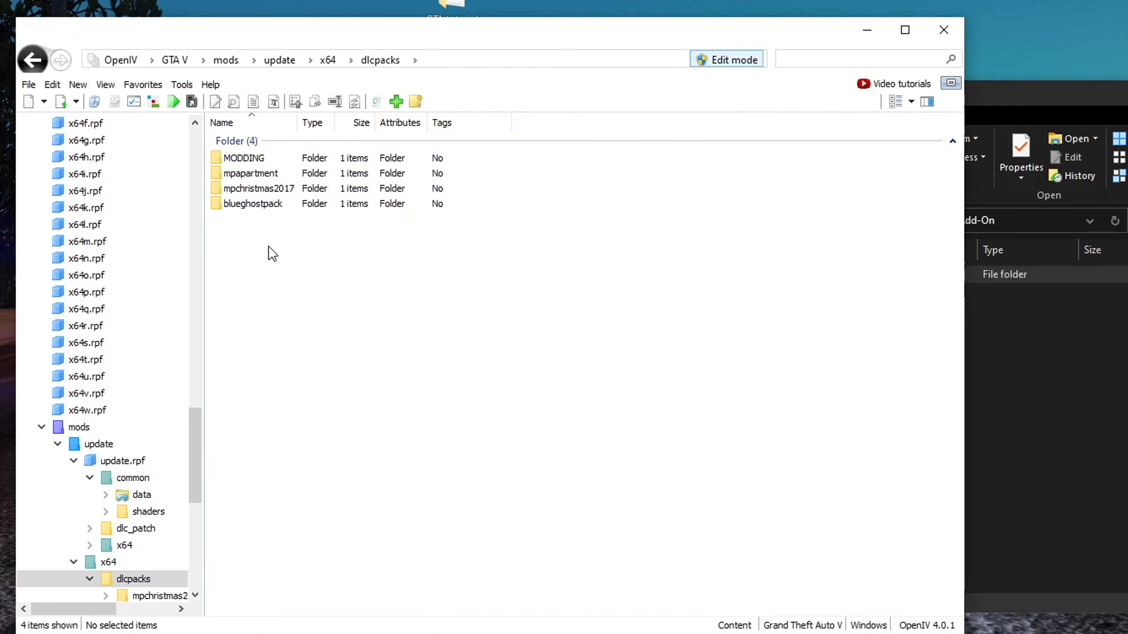
pyautogui.doubleClick(255, 204)
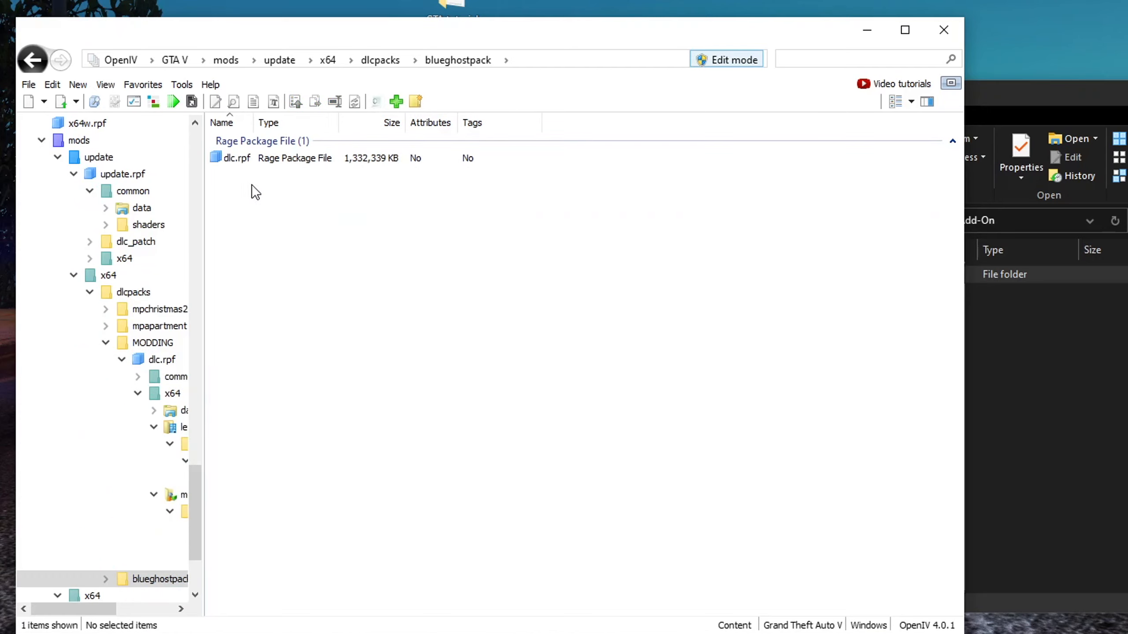
pyautogui.doubleClick(245, 163)
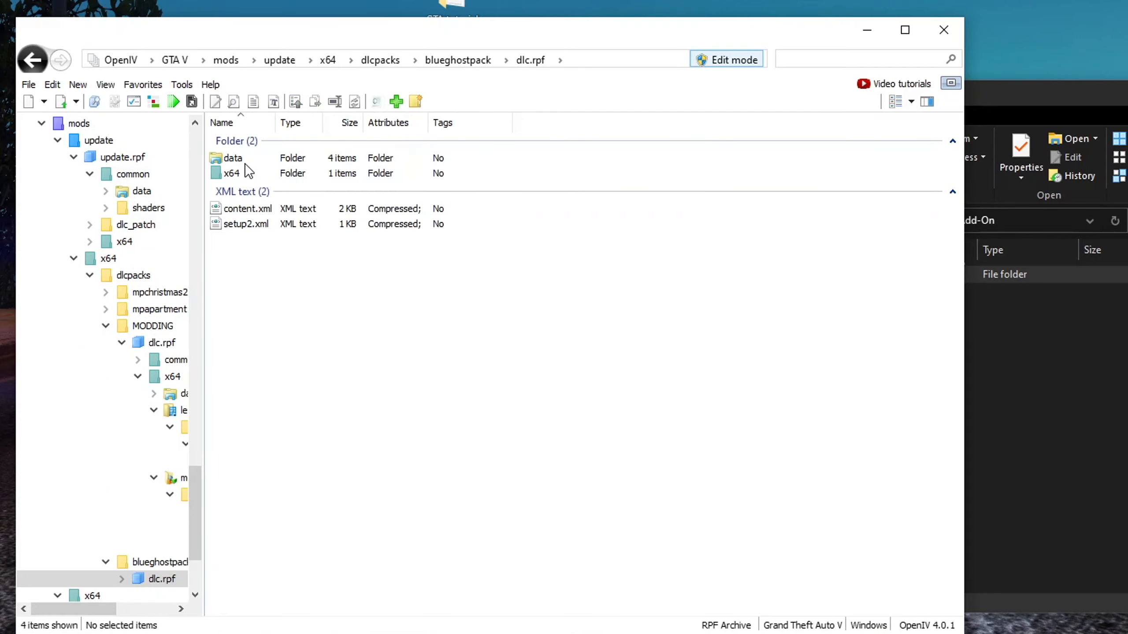
pyautogui.doubleClick(247, 175)
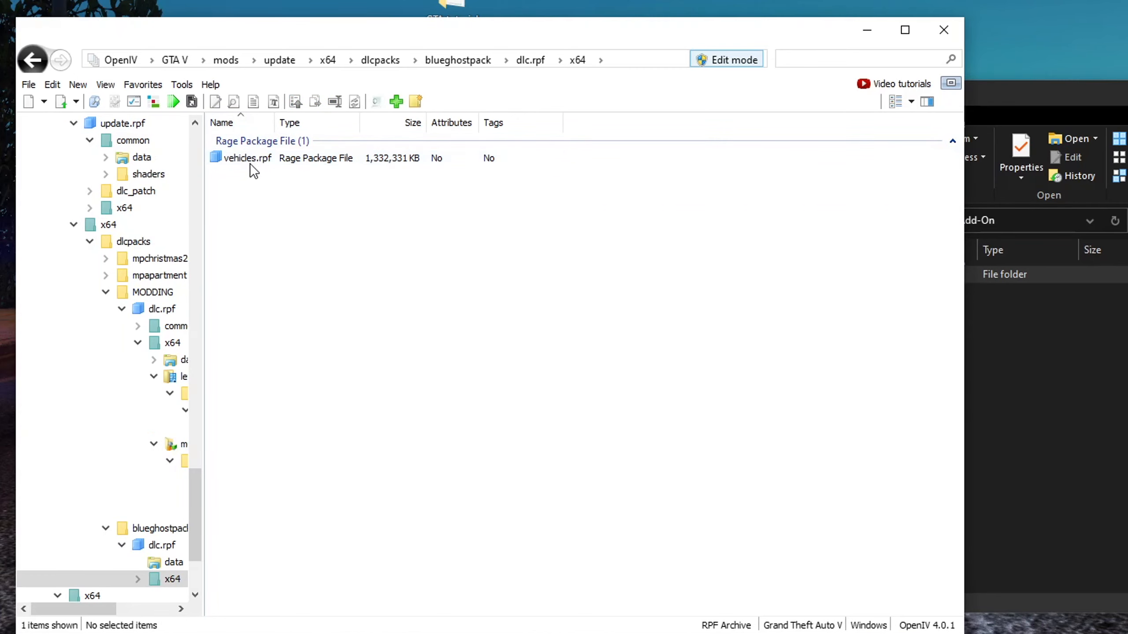
pyautogui.doubleClick(250, 160)
pyautogui.scroll(-12, 266, 182)
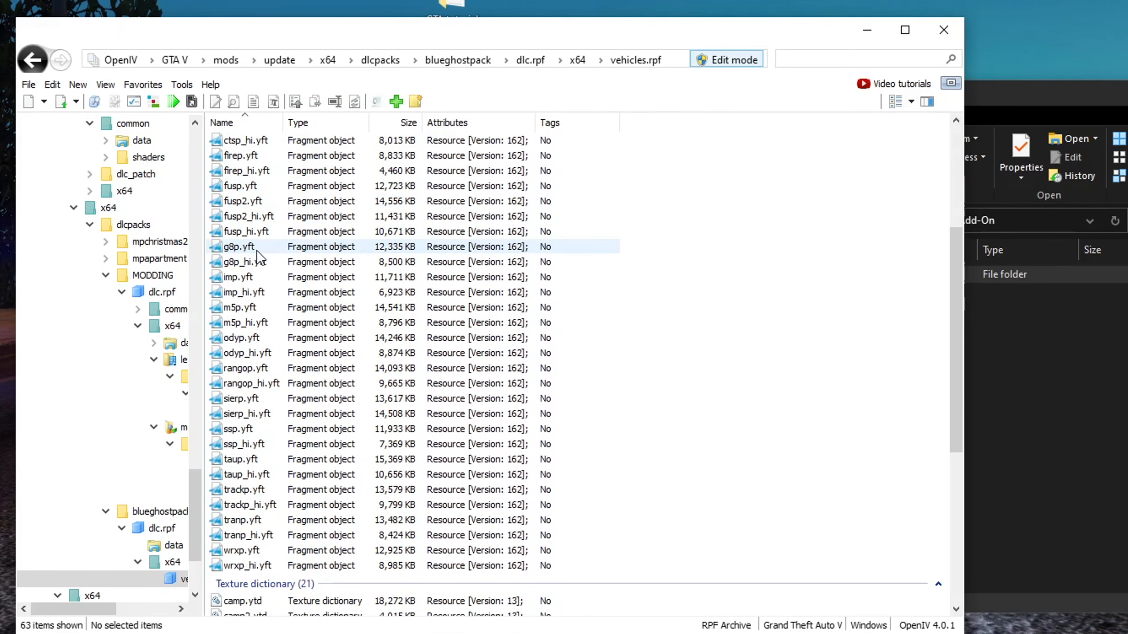
pyautogui.scroll(6, 269, 413)
pyautogui.scroll(7, 270, 420)
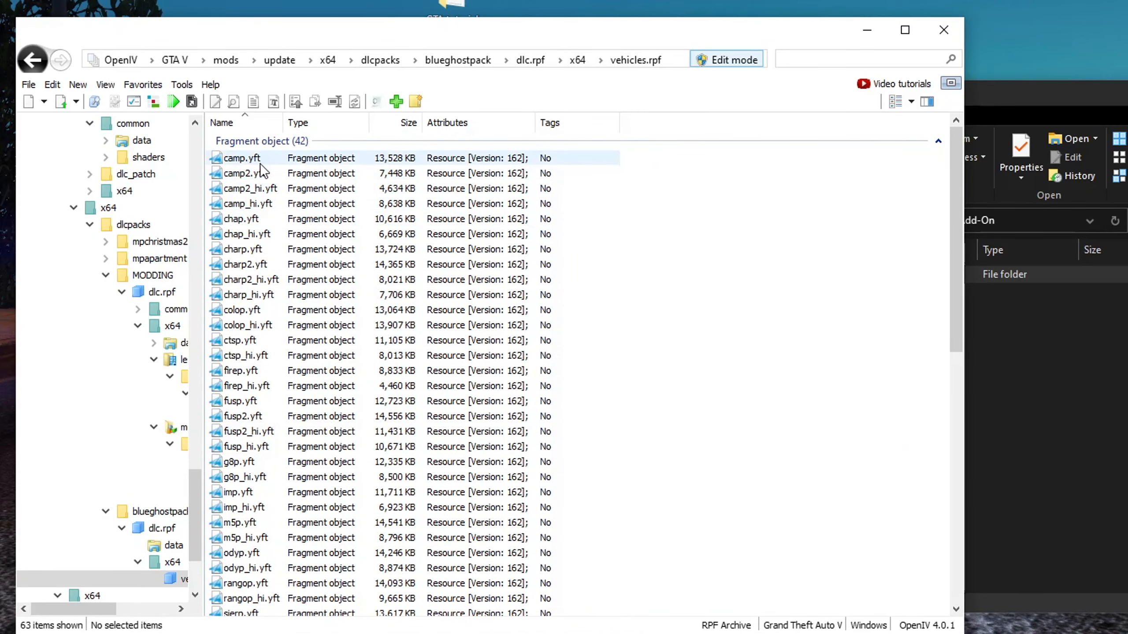
# Preview the camp_hi and camp2_hi vehicle models in the model viewer, orbiting around each
pyautogui.click(271, 202)
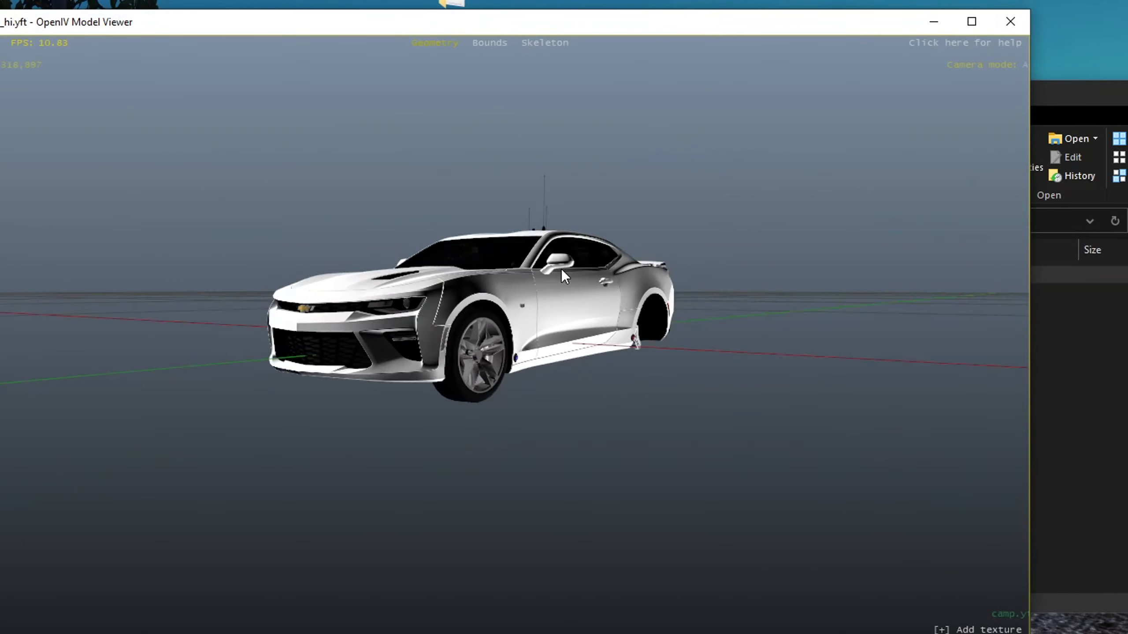
pyautogui.moveTo(800, 281); pyautogui.dragTo(984, 113)
pyautogui.moveTo(751, 333); pyautogui.dragTo(671, 308)
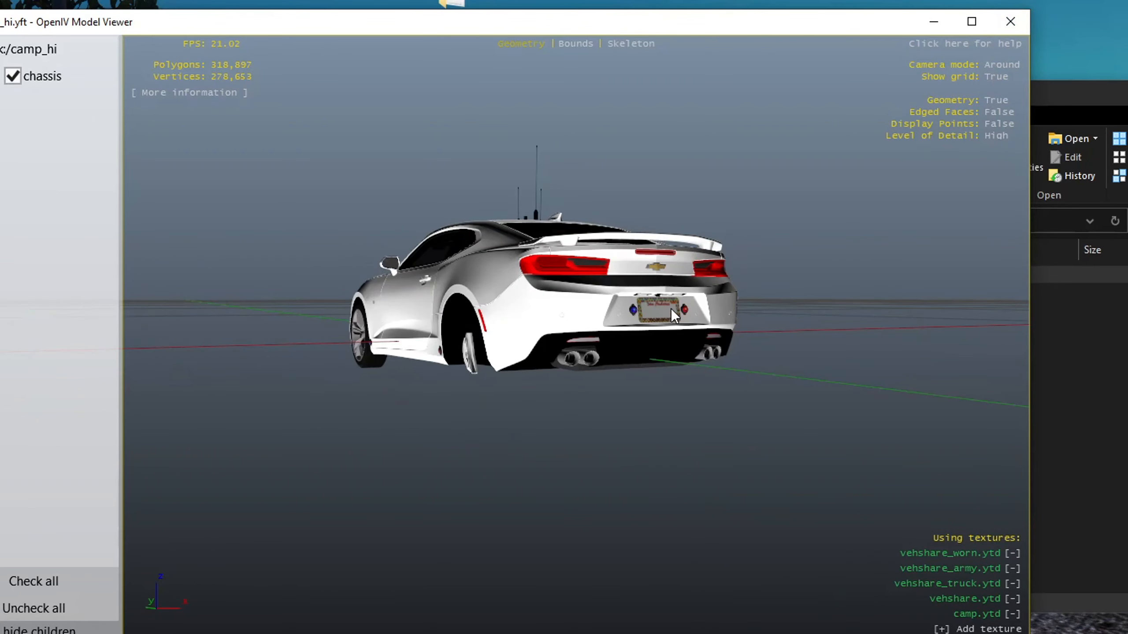
pyautogui.click(1011, 21)
pyautogui.doubleClick(263, 189)
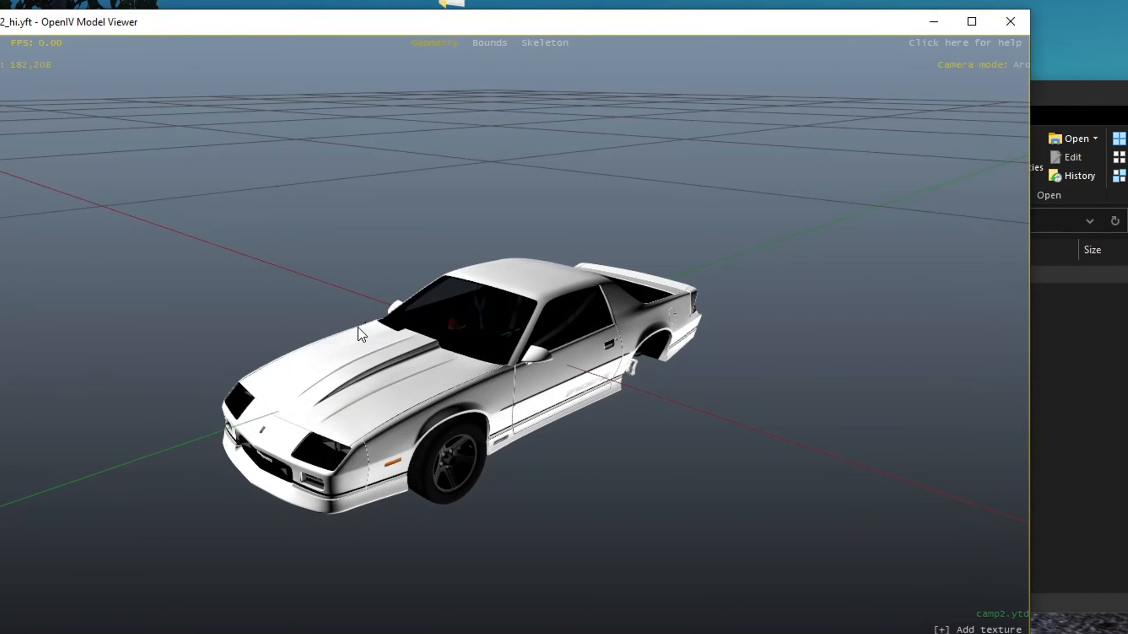
pyautogui.moveTo(357, 327); pyautogui.dragTo(559, 254)
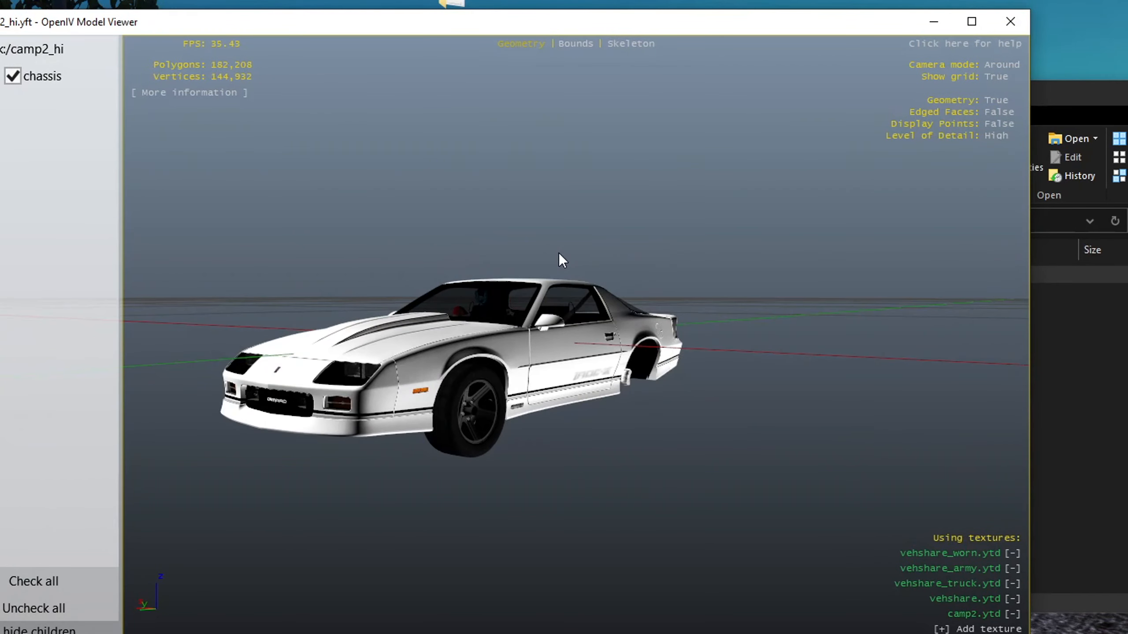
pyautogui.moveTo(463, 302); pyautogui.dragTo(527, 297)
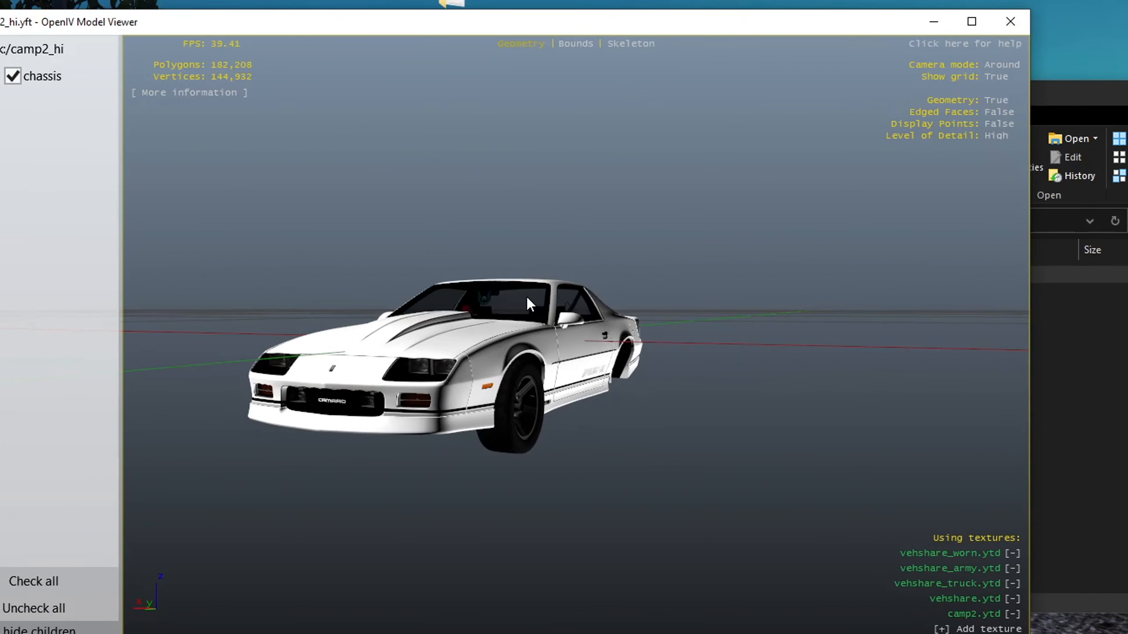
pyautogui.click(1026, 26)
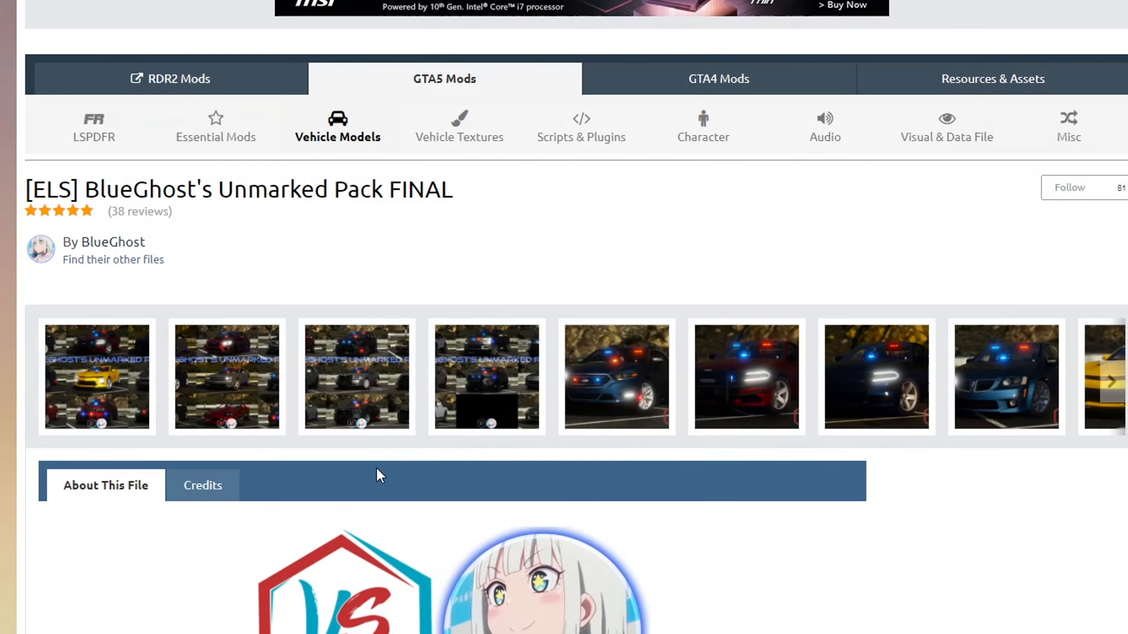
# Review the pack's installation instructions and the list of vehicle files in vehicles.rpf
pyautogui.scroll(-20, 379, 476)
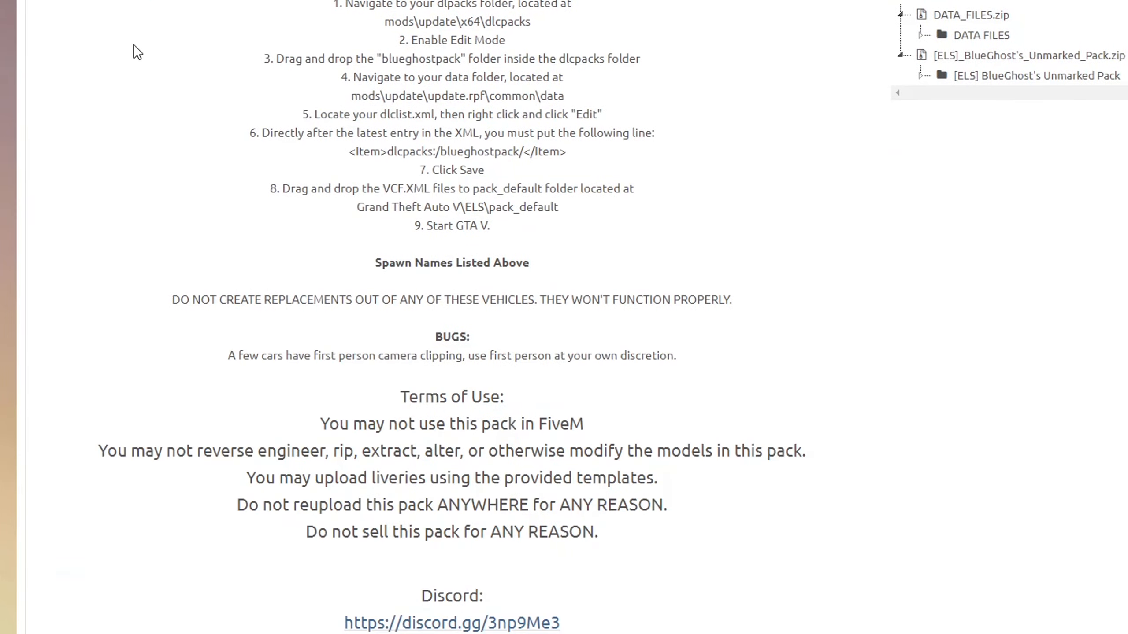
pyautogui.scroll(6, 138, 56)
pyautogui.click(94, 143)
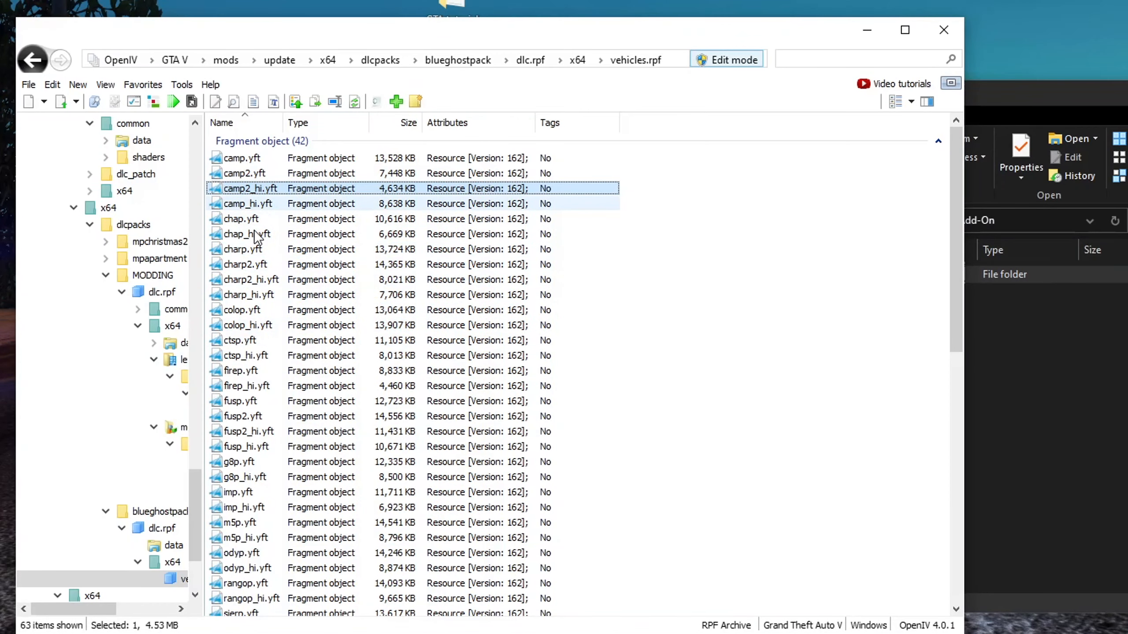
pyautogui.scroll(-3, 297, 406)
pyautogui.scroll(5, 296, 406)
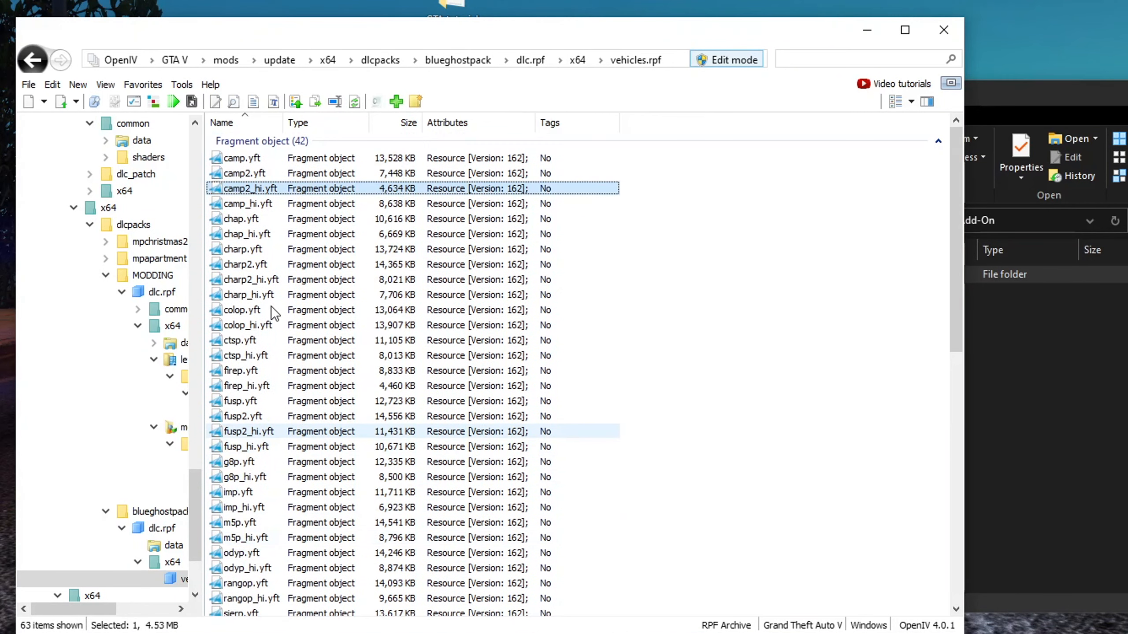
pyautogui.scroll(-8, 325, 264)
pyautogui.scroll(8, 316, 493)
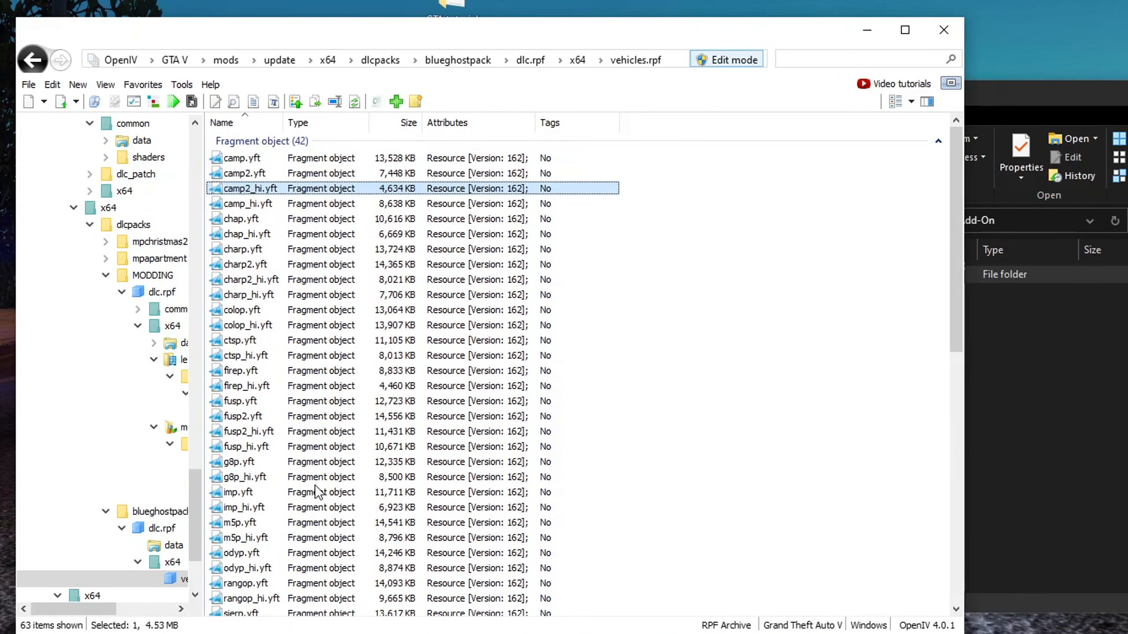
pyautogui.click(532, 371)
pyautogui.click(675, 368)
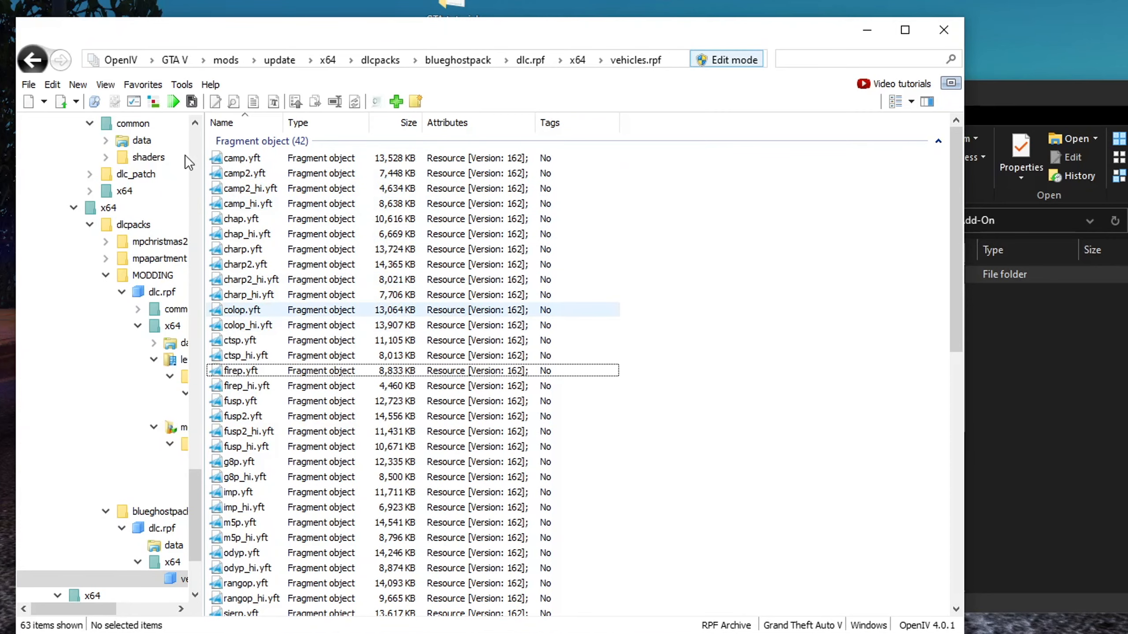
# Open dlclist.xml in mods\update\update.rpf\common\data for editing and scroll to its last entries
pyautogui.click(225, 61)
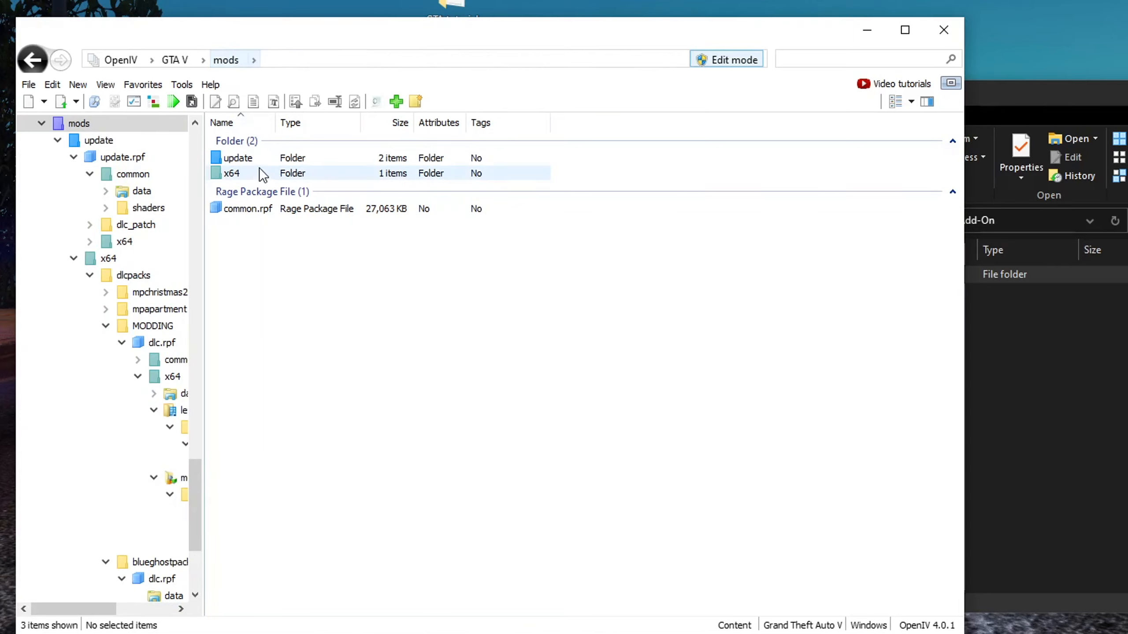
pyautogui.click(247, 160)
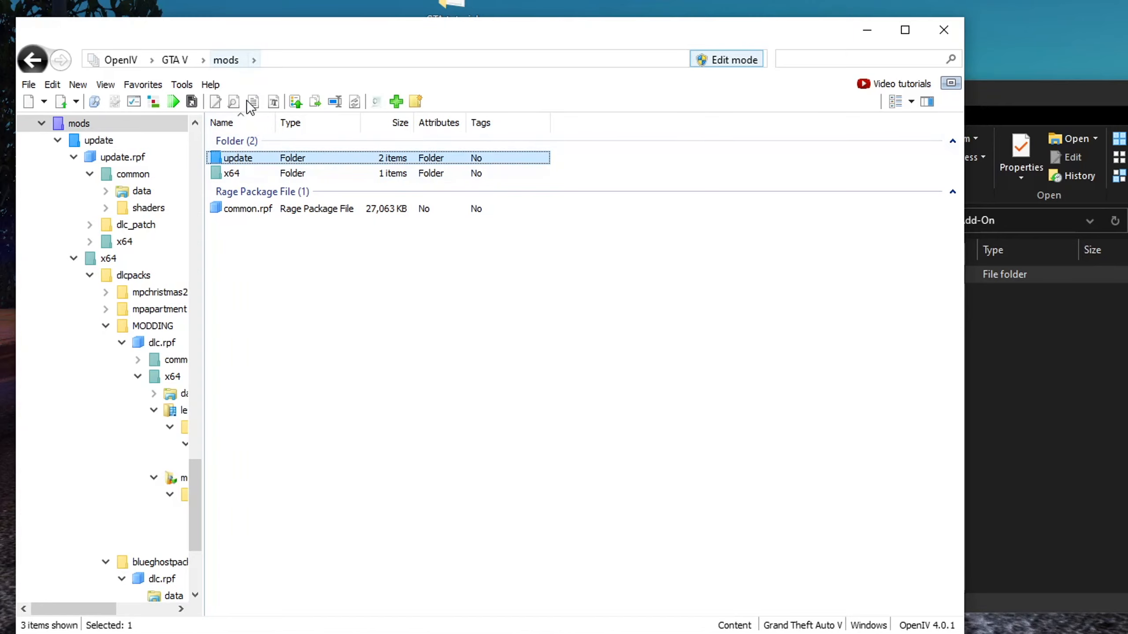
pyautogui.doubleClick(240, 165)
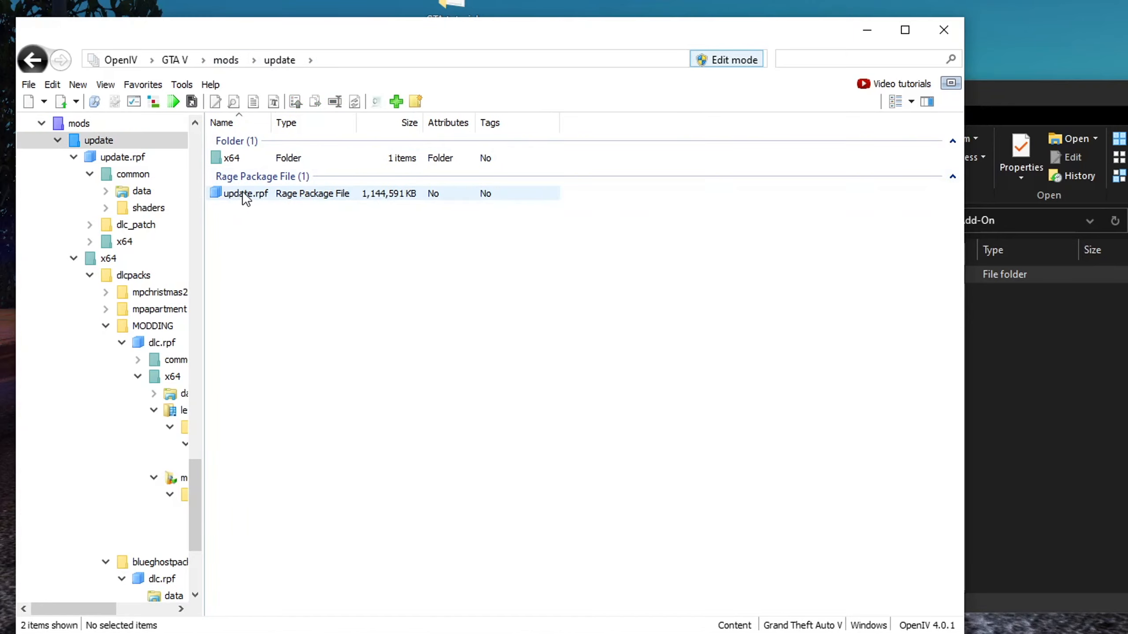
pyautogui.doubleClick(245, 194)
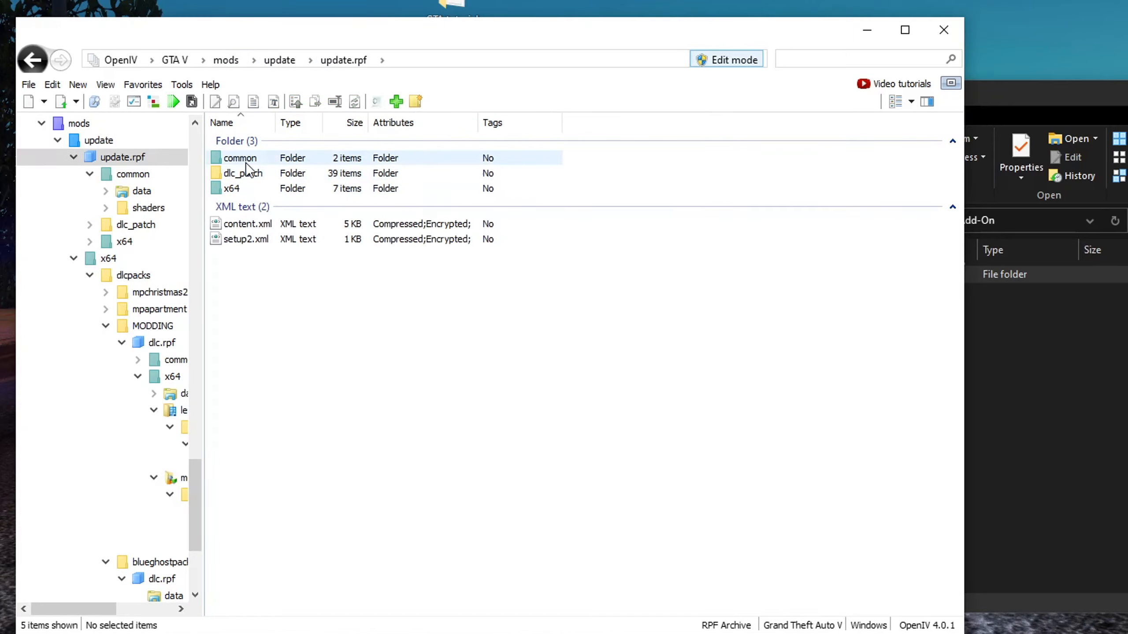
pyautogui.doubleClick(245, 161)
pyautogui.click(244, 160)
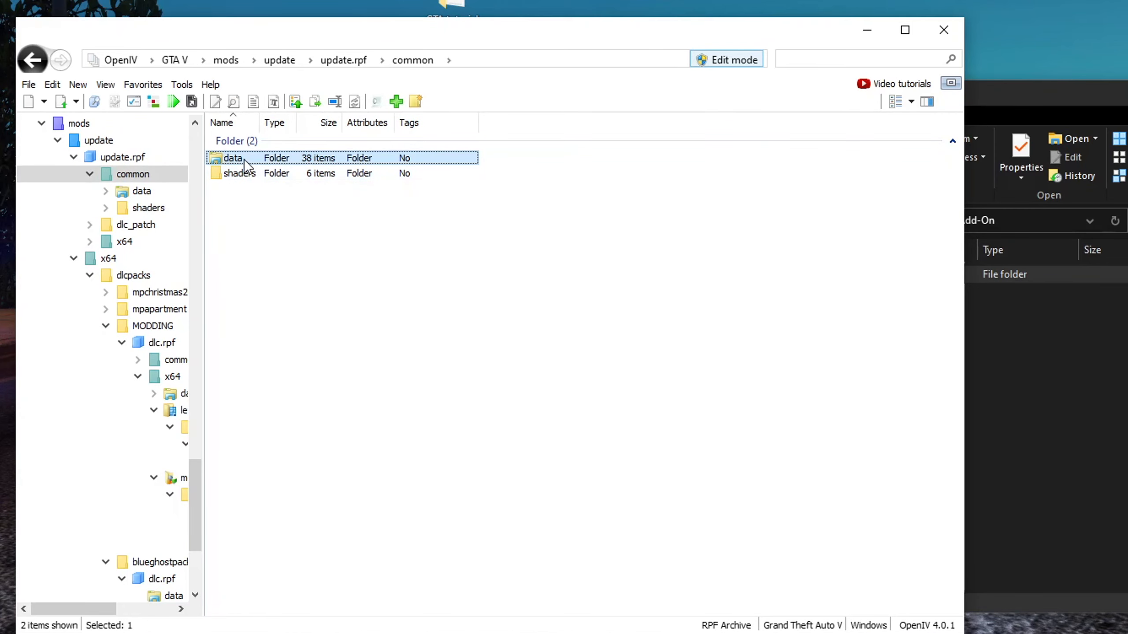
pyautogui.doubleClick(245, 160)
pyautogui.scroll(-5, 301, 311)
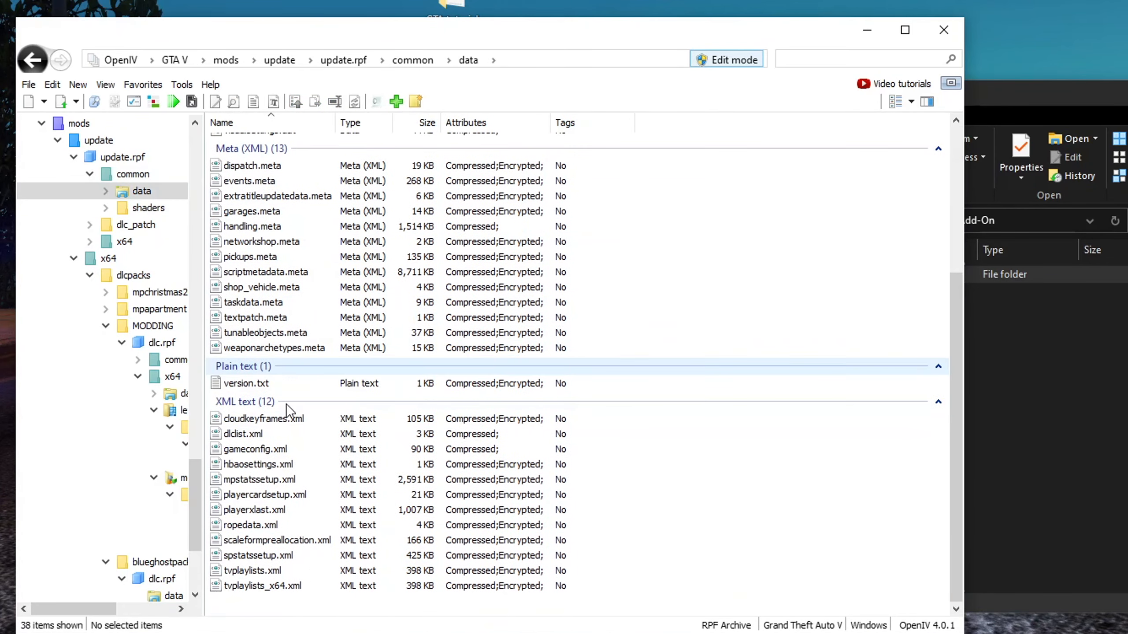
pyautogui.click(250, 435)
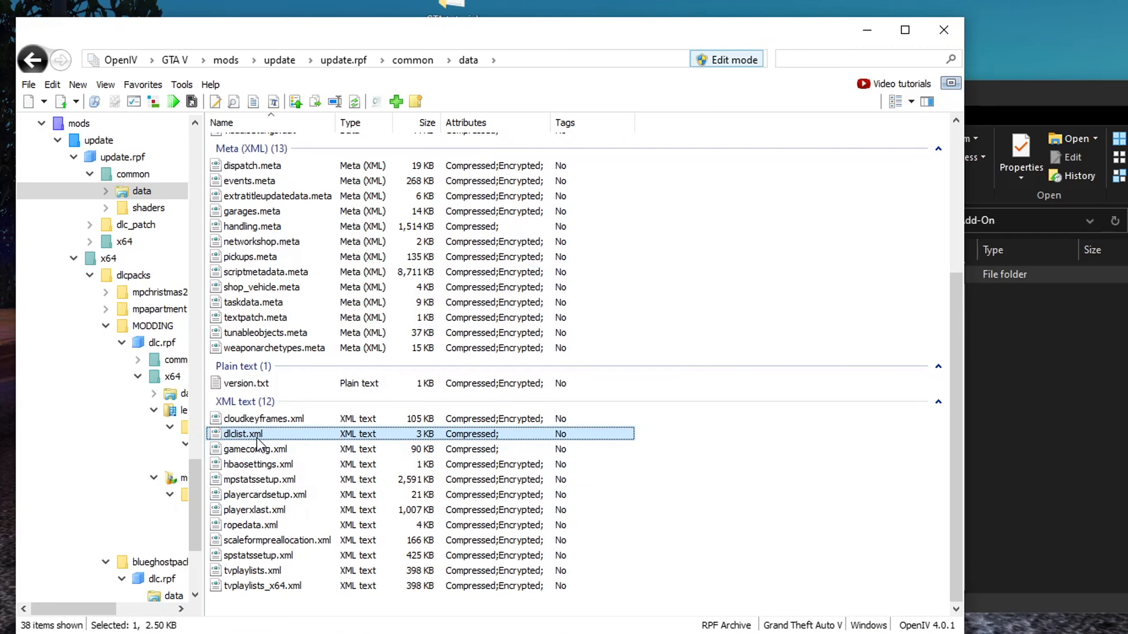
pyautogui.rightClick(278, 439)
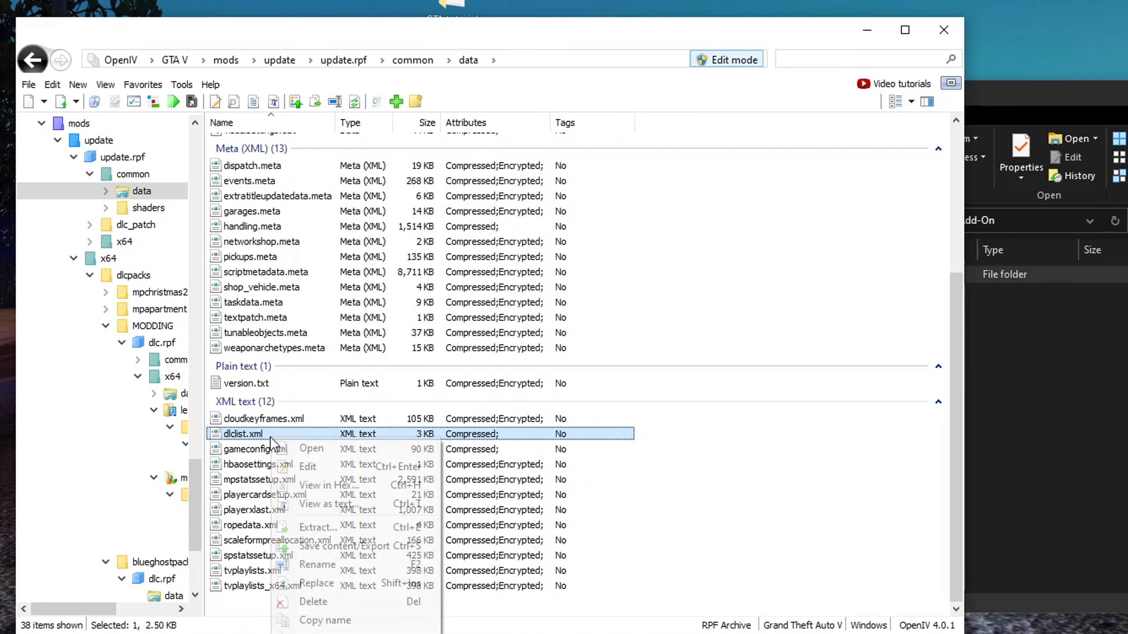
pyautogui.click(316, 468)
pyautogui.scroll(-5, 484, 333)
pyautogui.scroll(5, 462, 345)
pyautogui.scroll(-7, 466, 294)
pyautogui.scroll(-8, 467, 293)
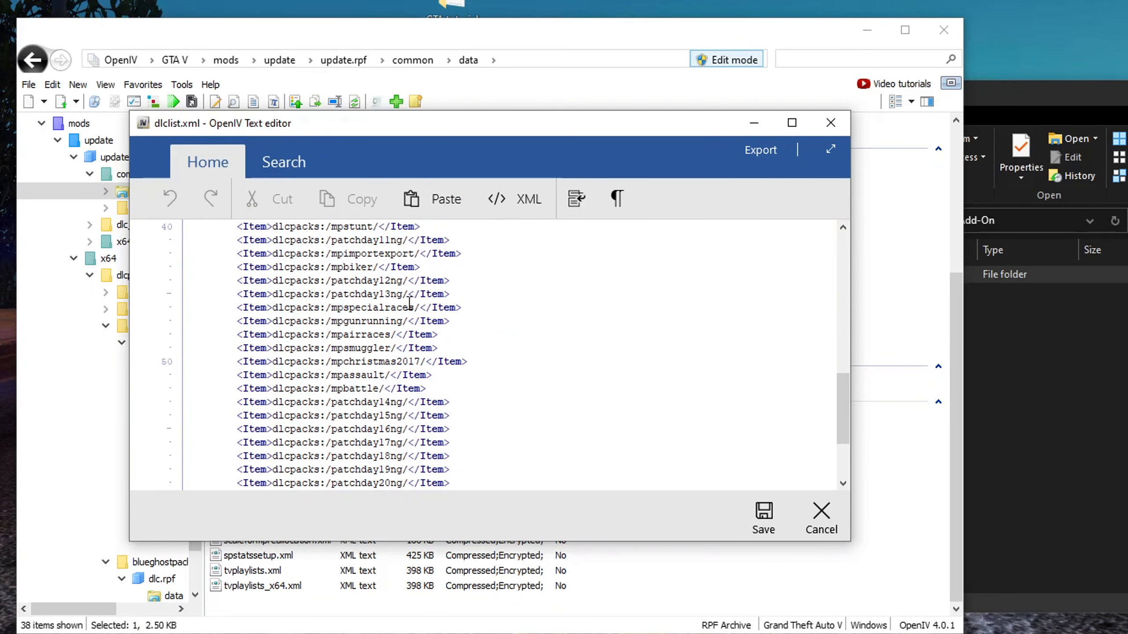
pyautogui.scroll(3, 404, 329)
pyautogui.scroll(-3, 404, 328)
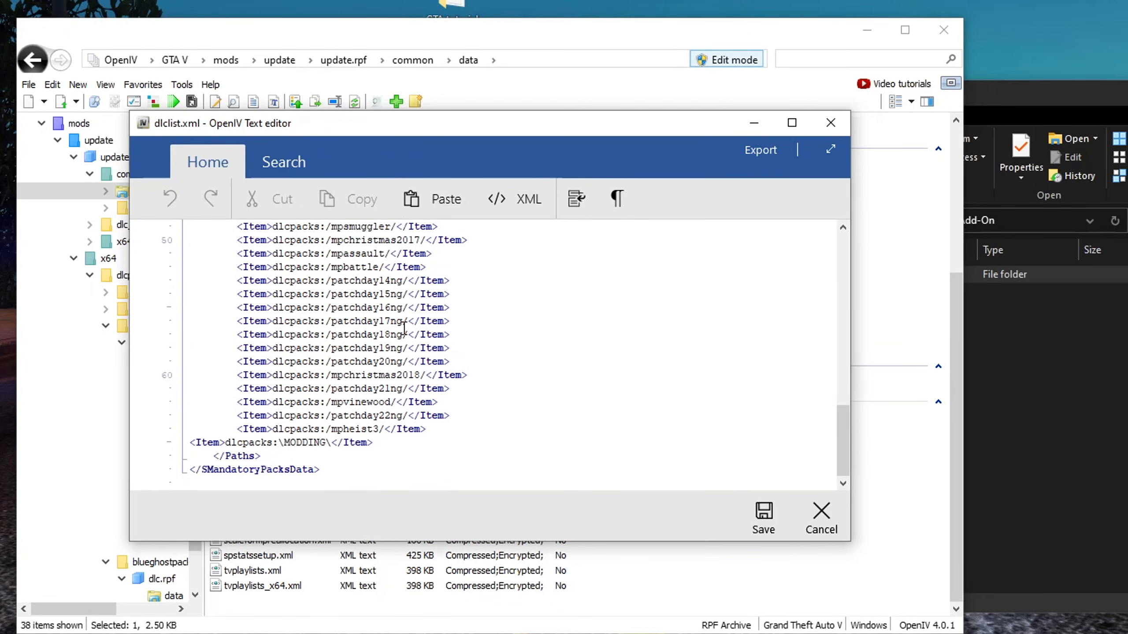